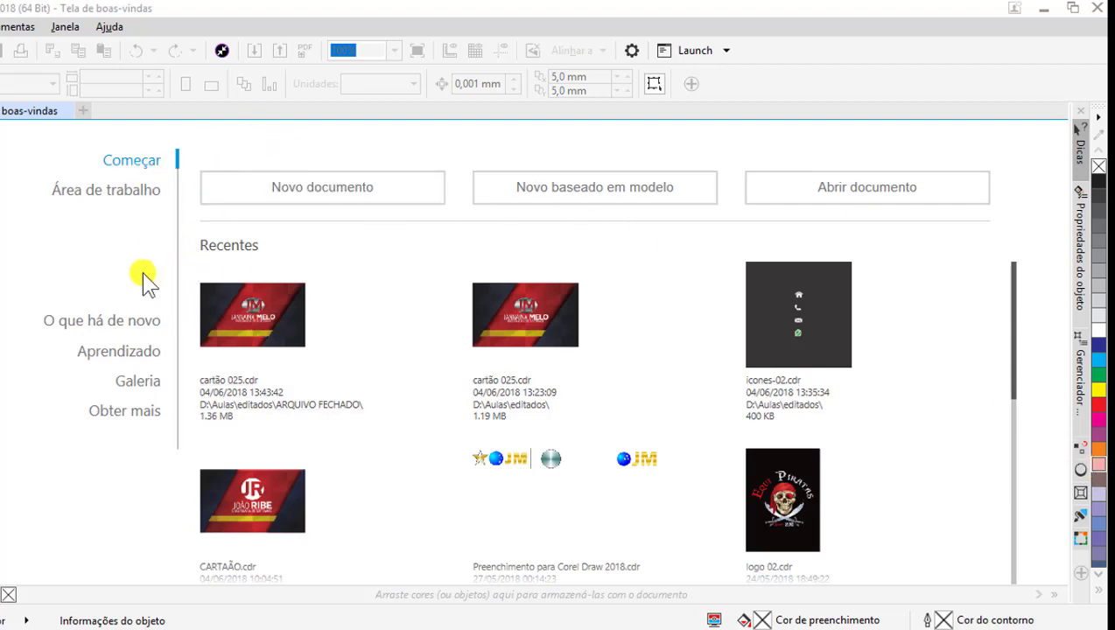
# - Open the recent drawing cartão 025.cdr from the Welcome screen
pyautogui.click(248, 317)
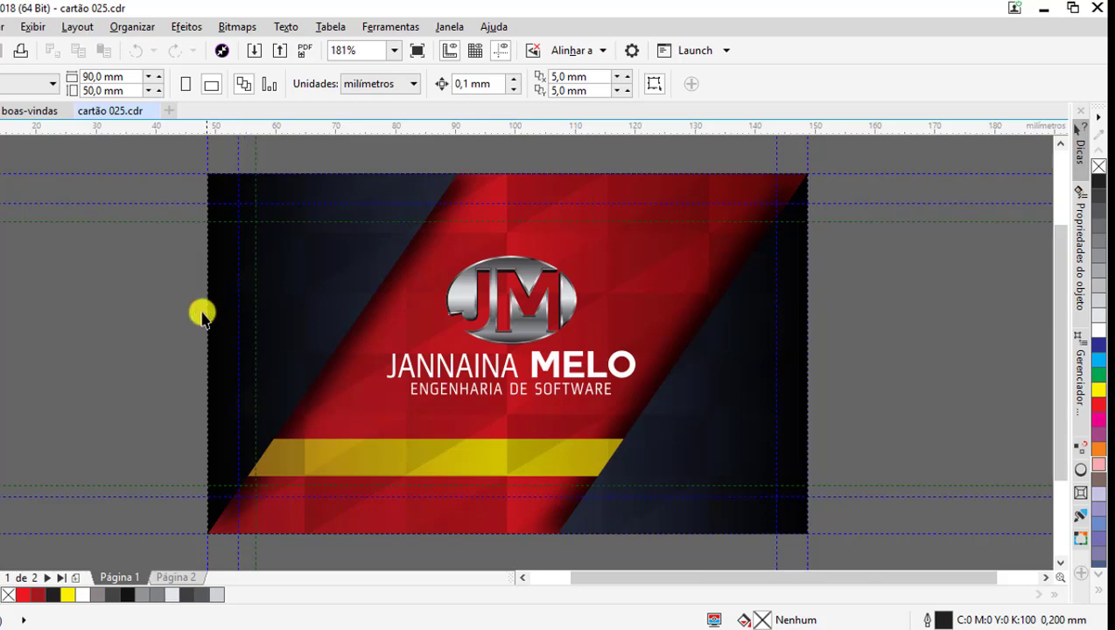
pyautogui.click(173, 580)
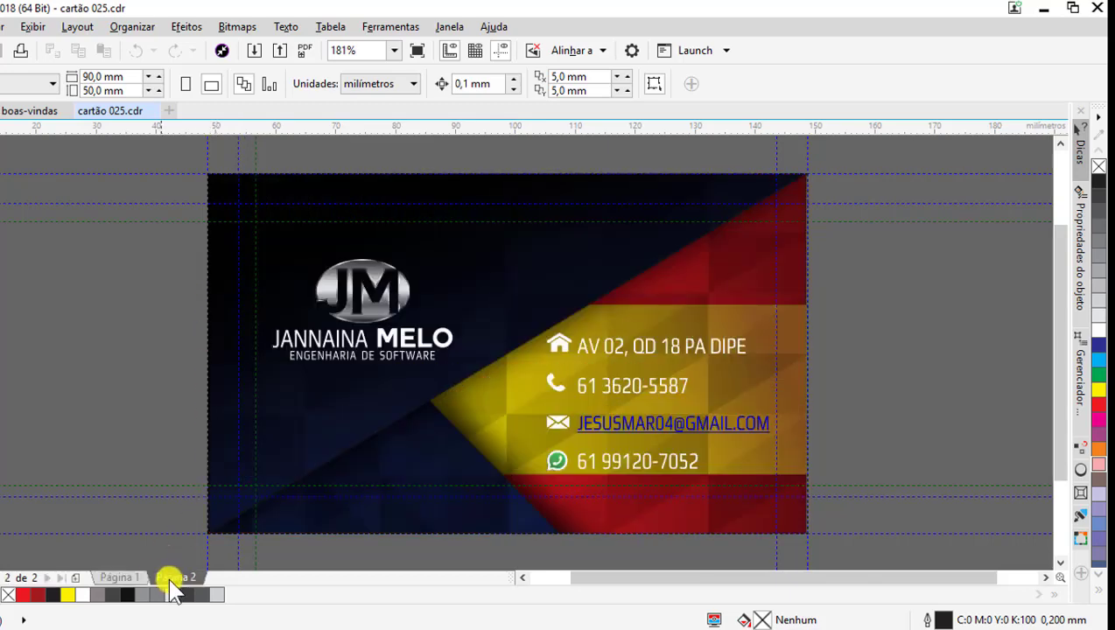
pyautogui.click(119, 578)
pyautogui.click(171, 577)
pyautogui.click(127, 577)
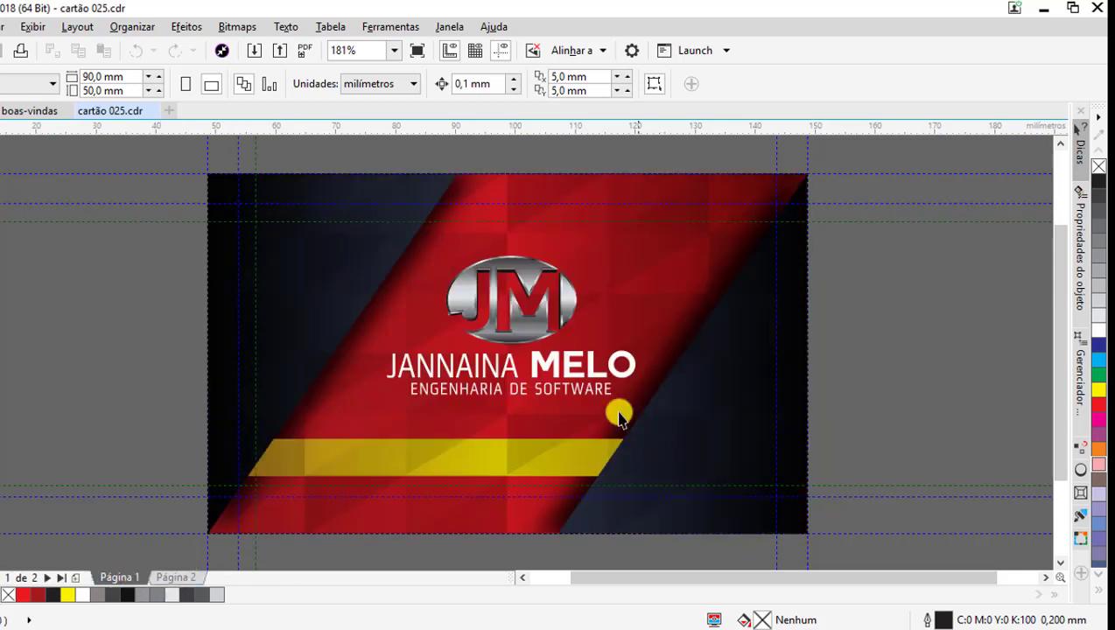
pyautogui.click(606, 263)
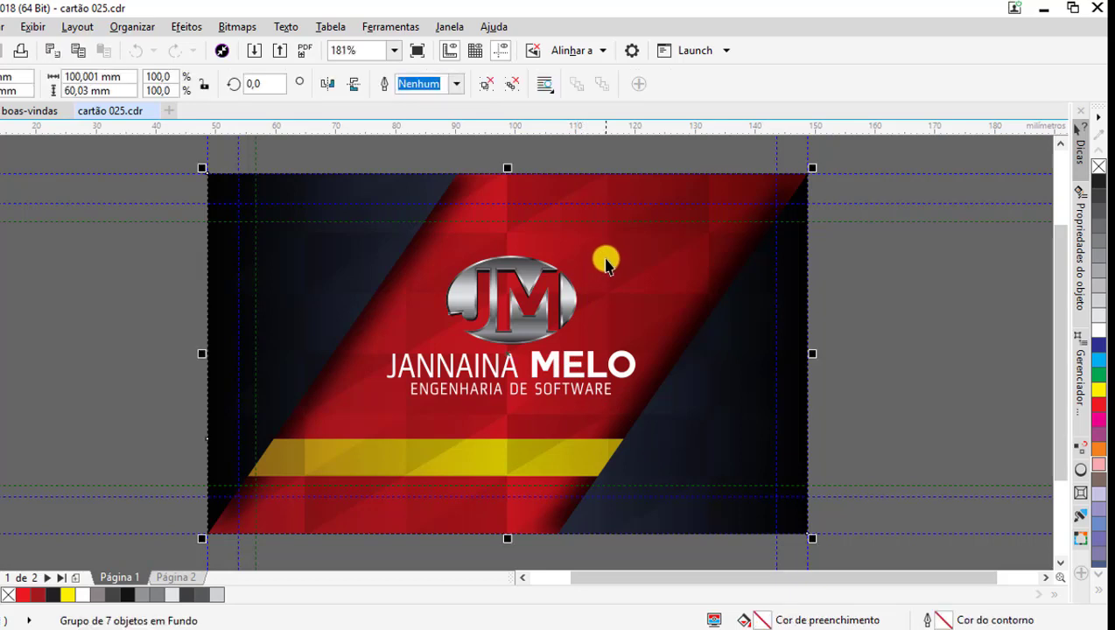
pyautogui.click(873, 157)
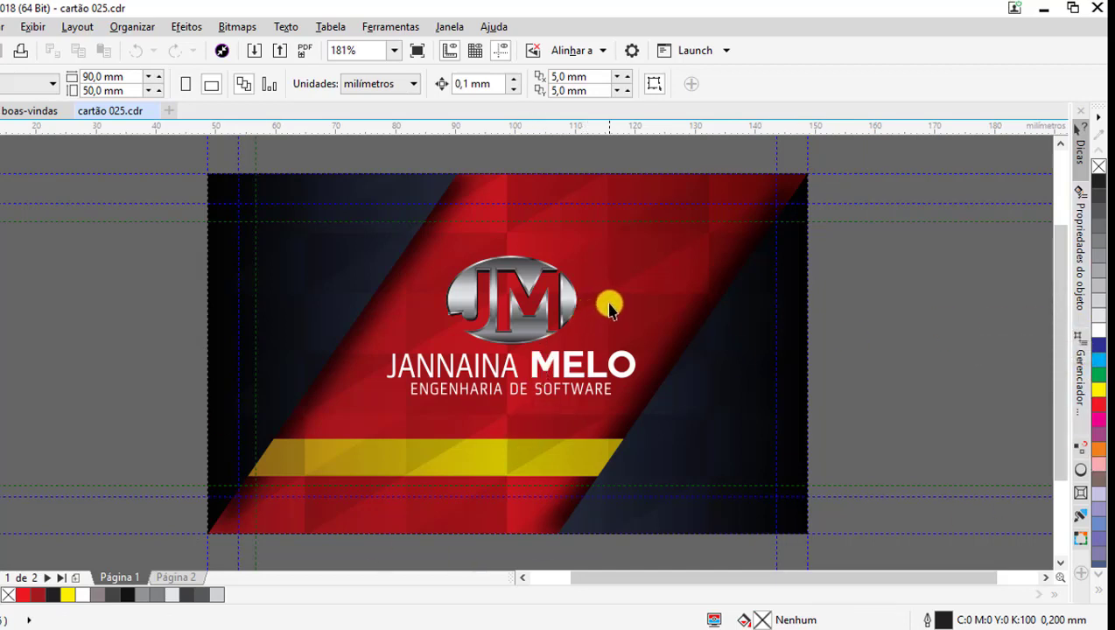
pyautogui.moveTo(719, 415); pyautogui.dragTo(905, 374)
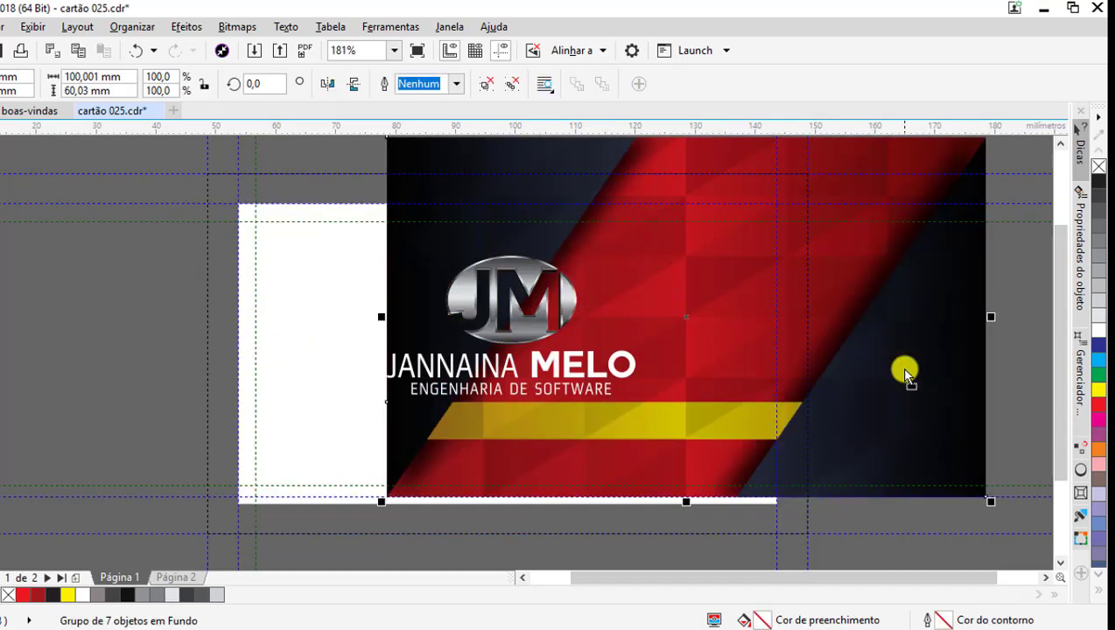
pyautogui.hotkey('ctrl', 'z')
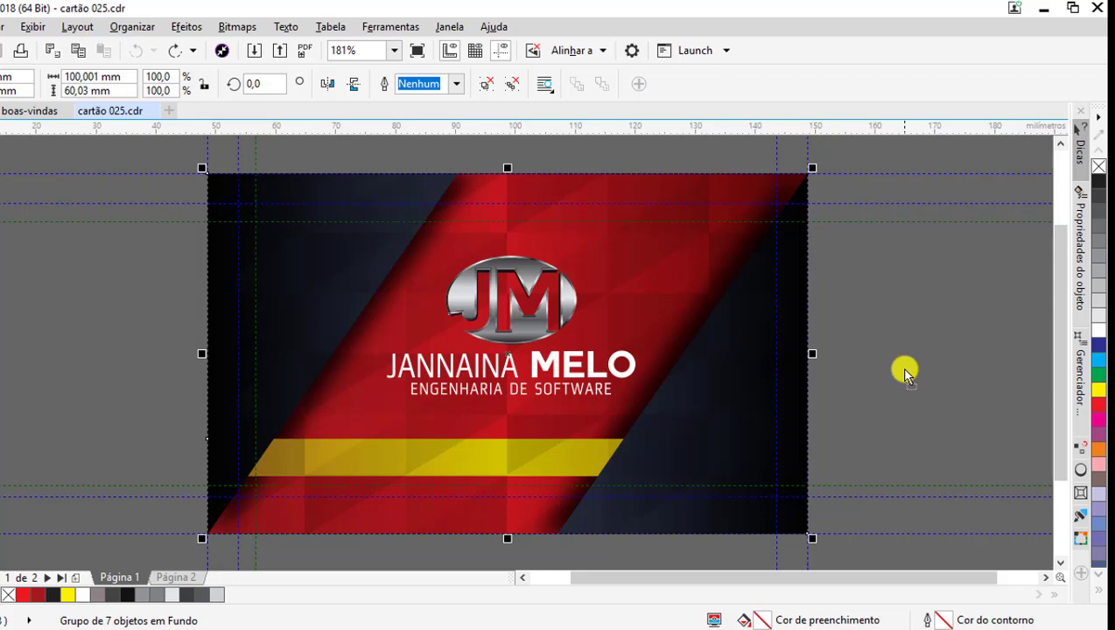
pyautogui.click(986, 307)
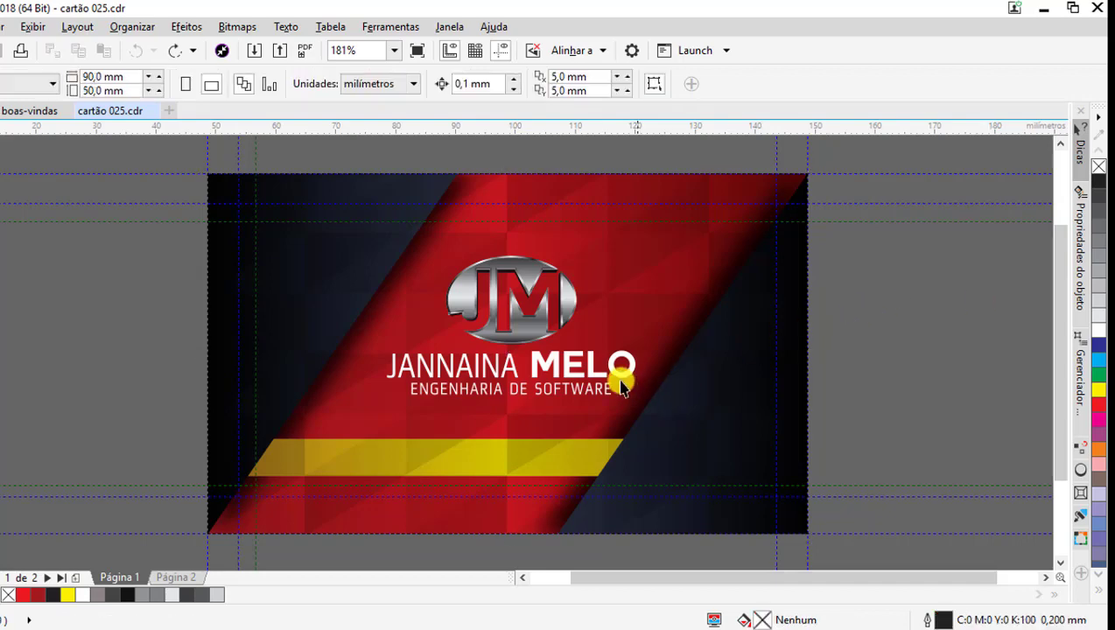
pyautogui.click(589, 374)
pyautogui.scroll(5, 551, 363)
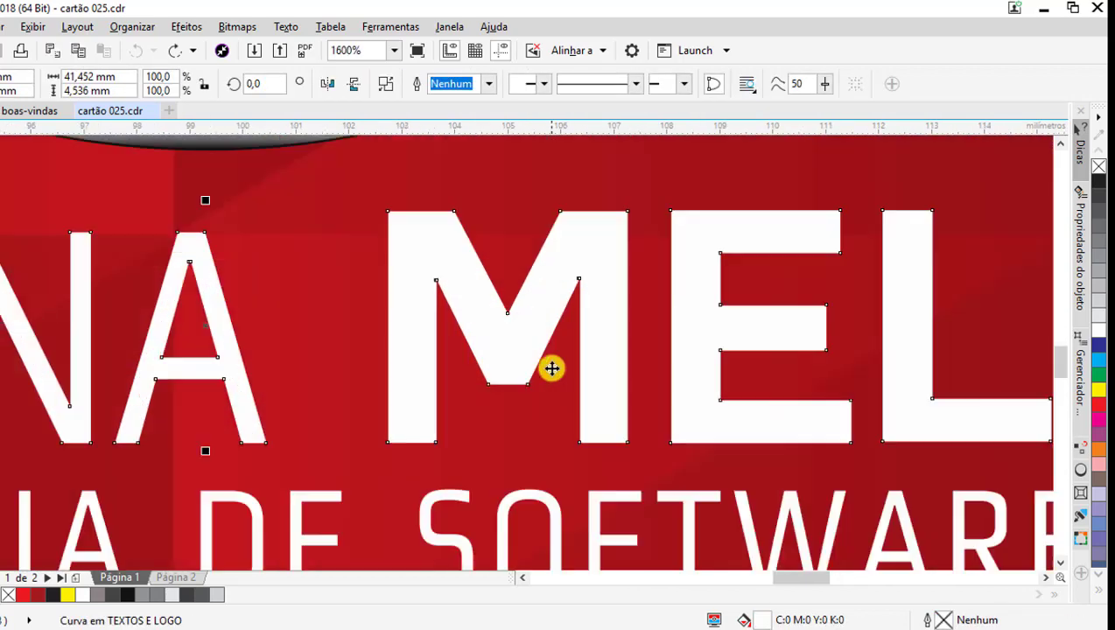
pyautogui.scroll(-2, 582, 359)
pyautogui.scroll(-2, 581, 359)
pyautogui.scroll(-2, 582, 359)
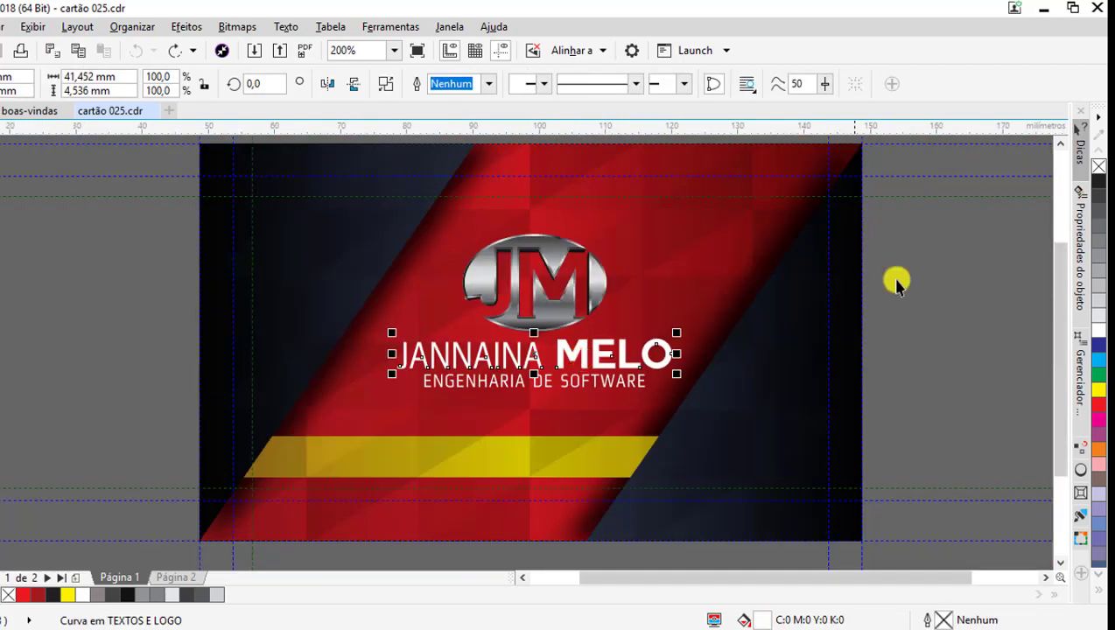
pyautogui.click(696, 276)
pyautogui.scroll(1, 545, 247)
pyautogui.scroll(2, 544, 247)
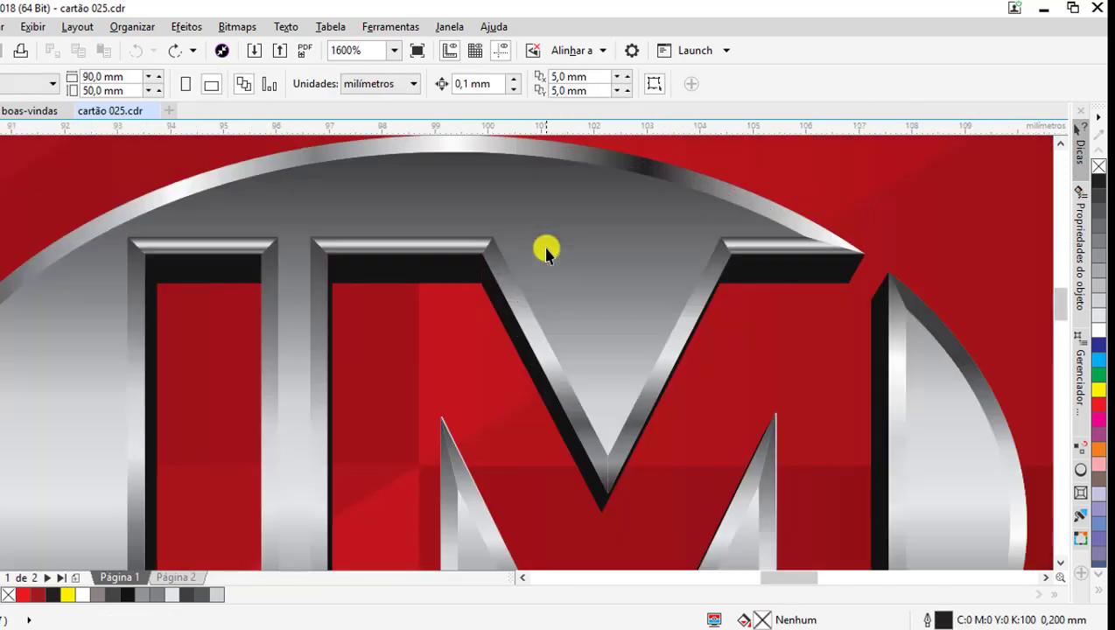
pyautogui.scroll(-2, 544, 248)
pyautogui.scroll(-1, 543, 244)
pyautogui.scroll(-1, 529, 223)
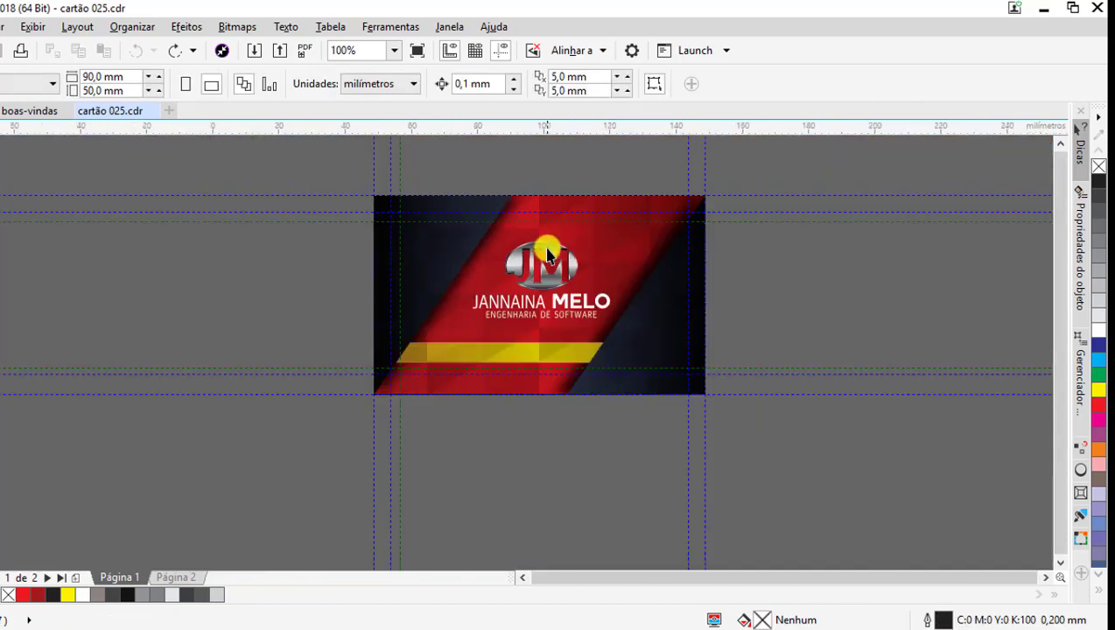
pyautogui.scroll(1, 512, 187)
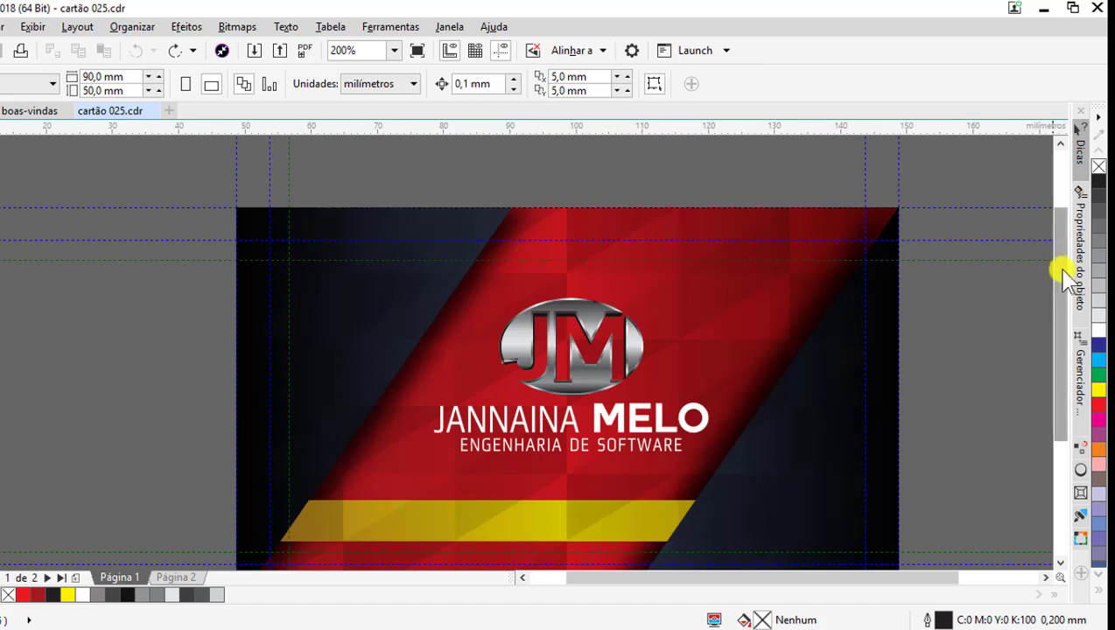
pyautogui.moveTo(1059, 266); pyautogui.dragTo(1059, 302)
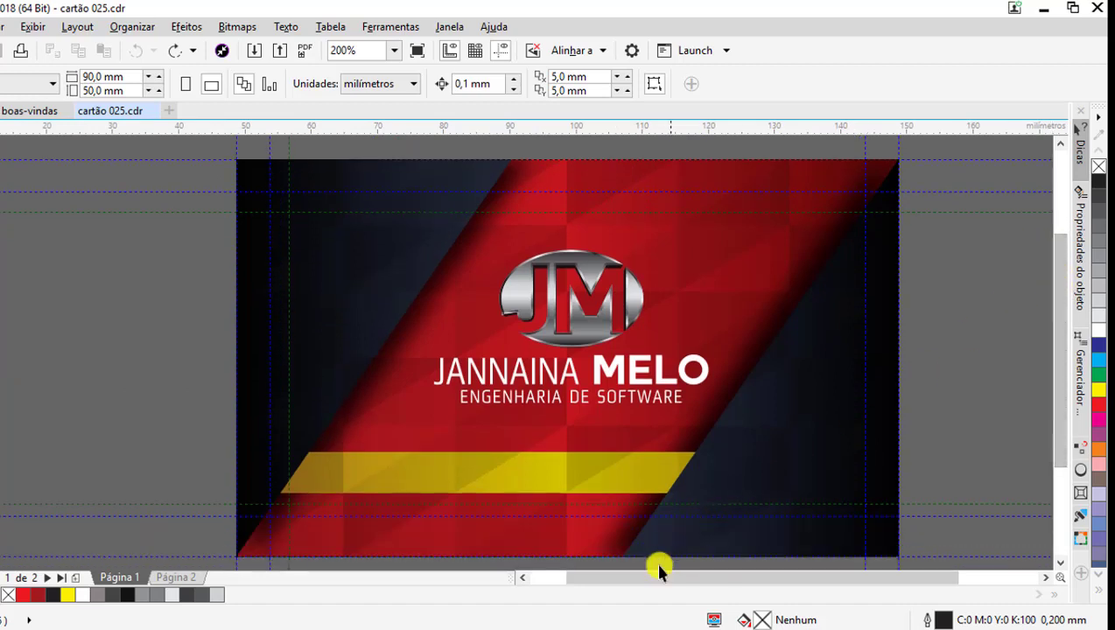
pyautogui.moveTo(658, 577); pyautogui.dragTo(685, 580)
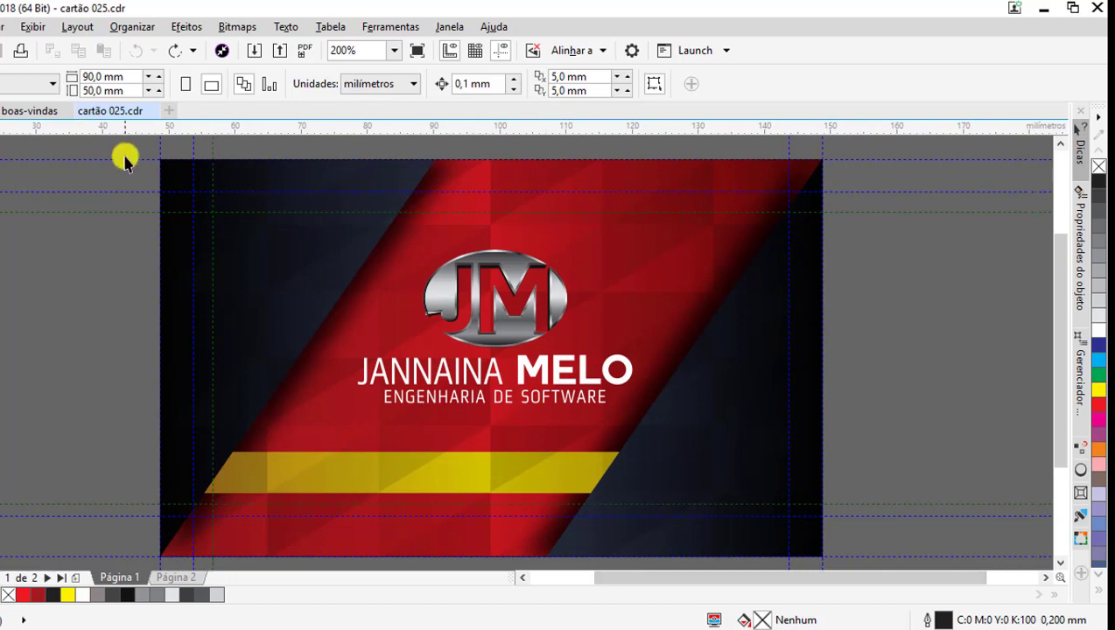
# - Save As cartão 025.cdr into a newly created 'Arquivo fechado' folder
pyautogui.hotkey('alt', 'a')
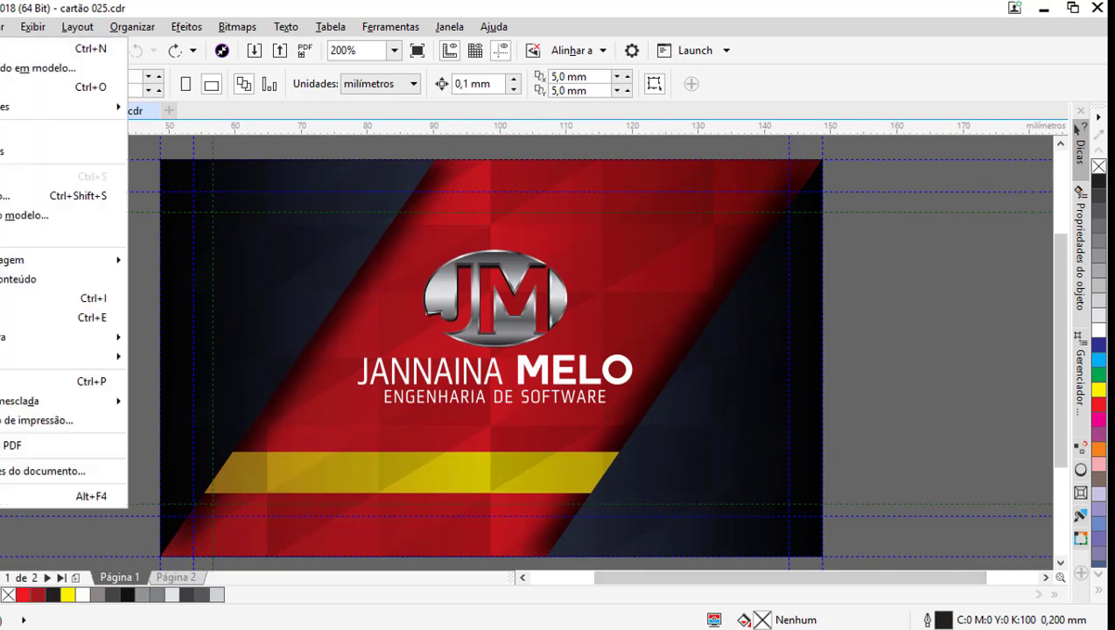
pyautogui.press('Return')
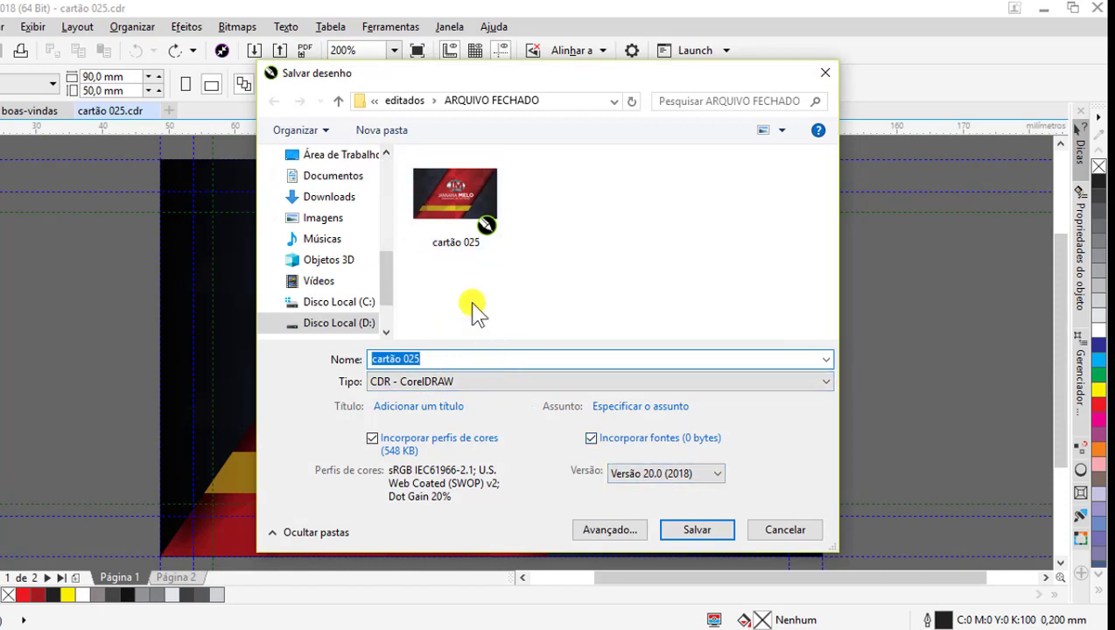
pyautogui.click(395, 131)
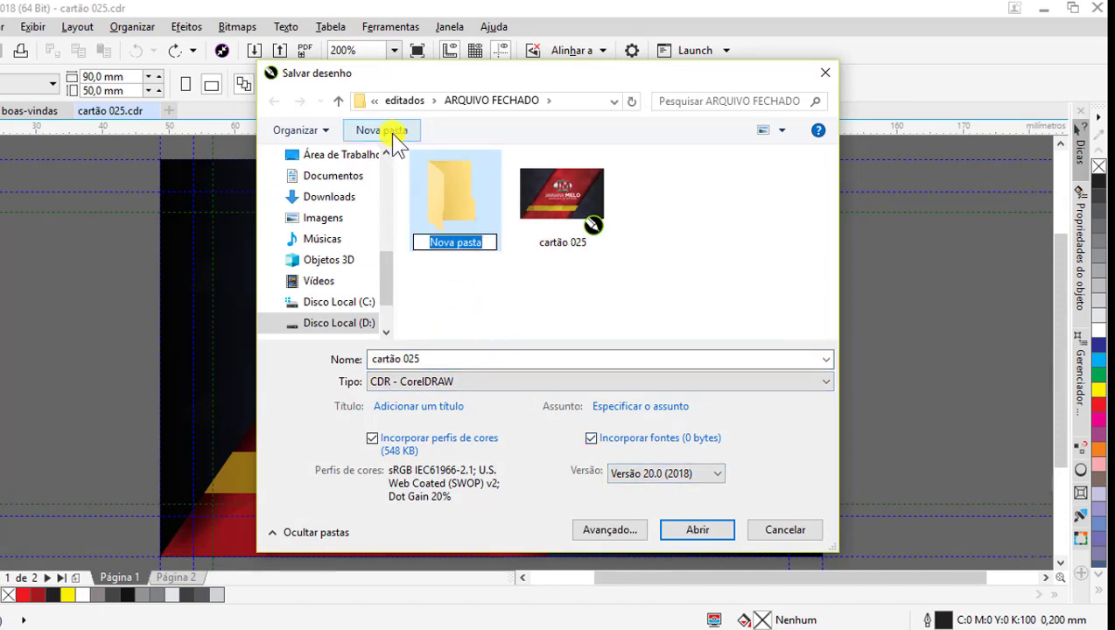
pyautogui.write('Arq')
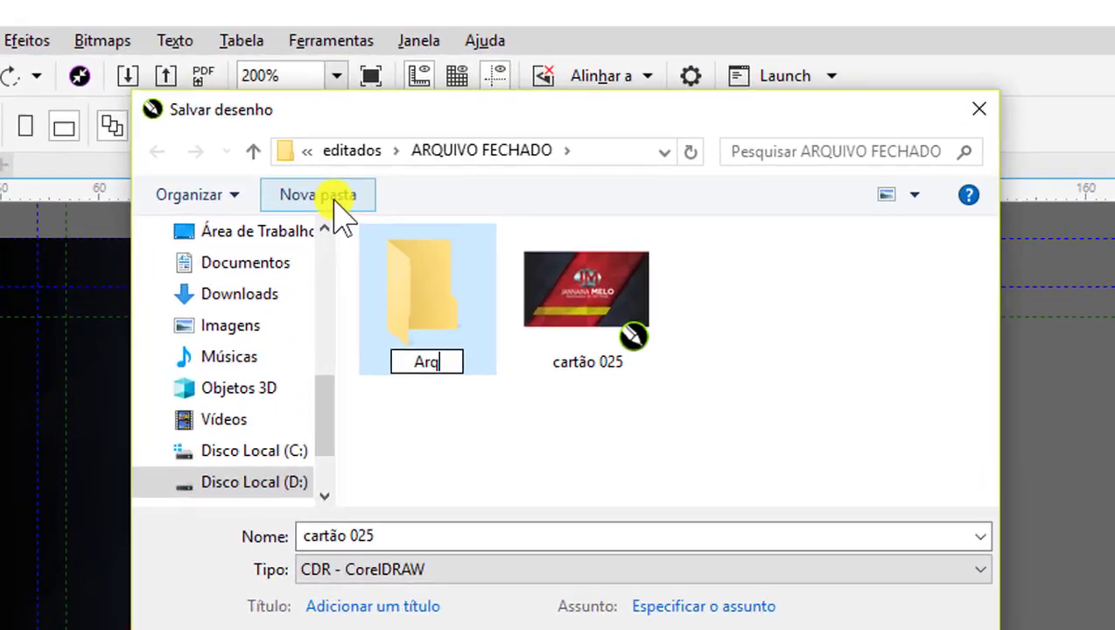
pyautogui.write('uivo ')
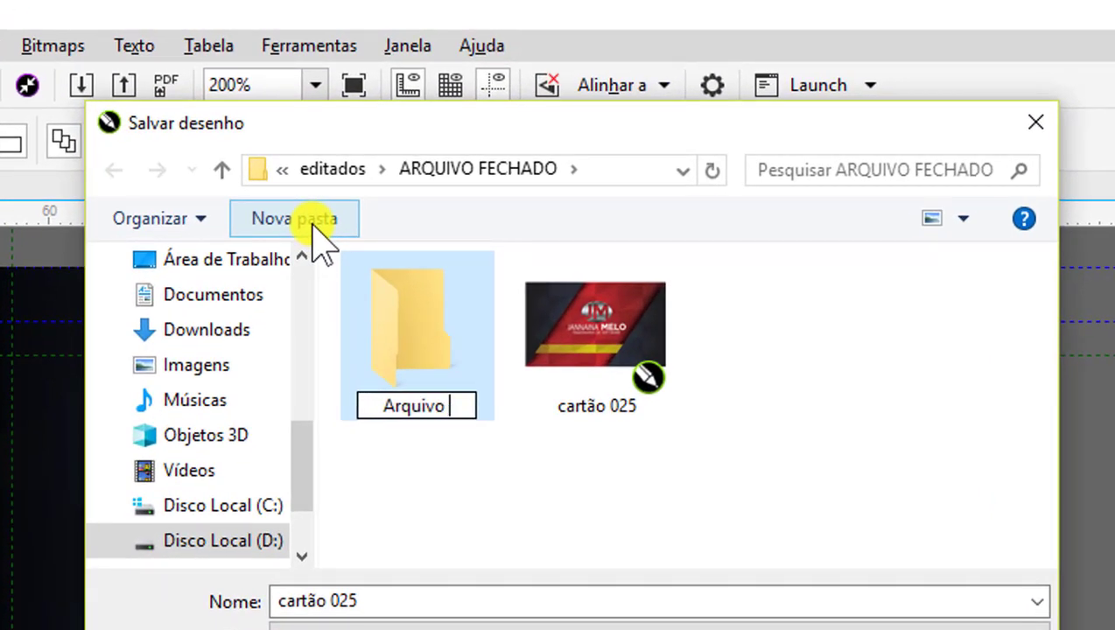
pyautogui.write('fechado')
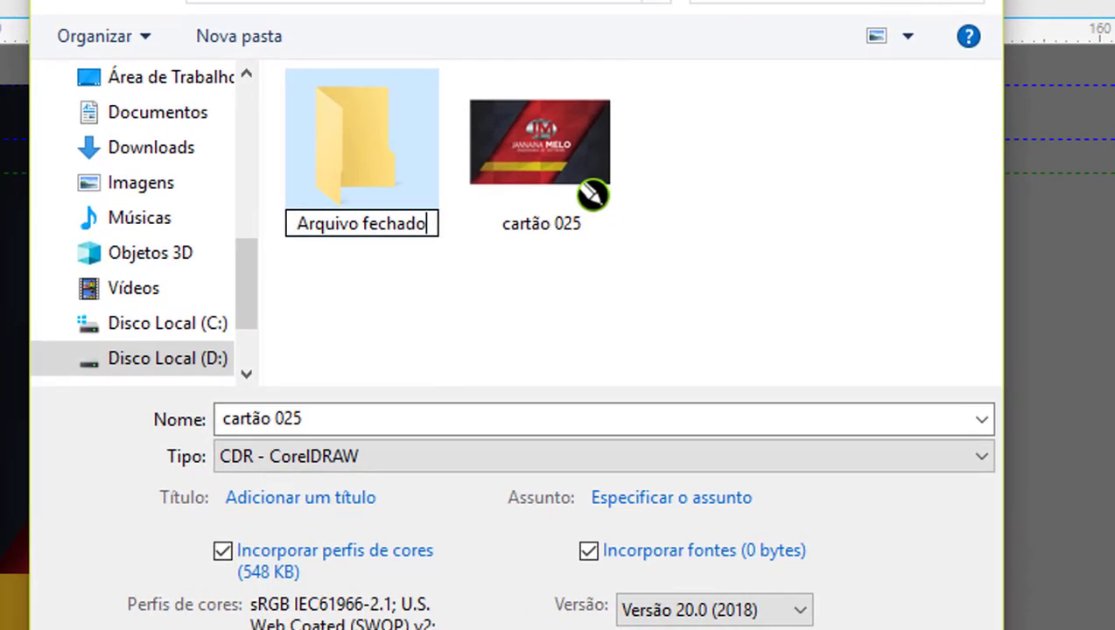
pyautogui.click(739, 610)
pyautogui.press('Return')
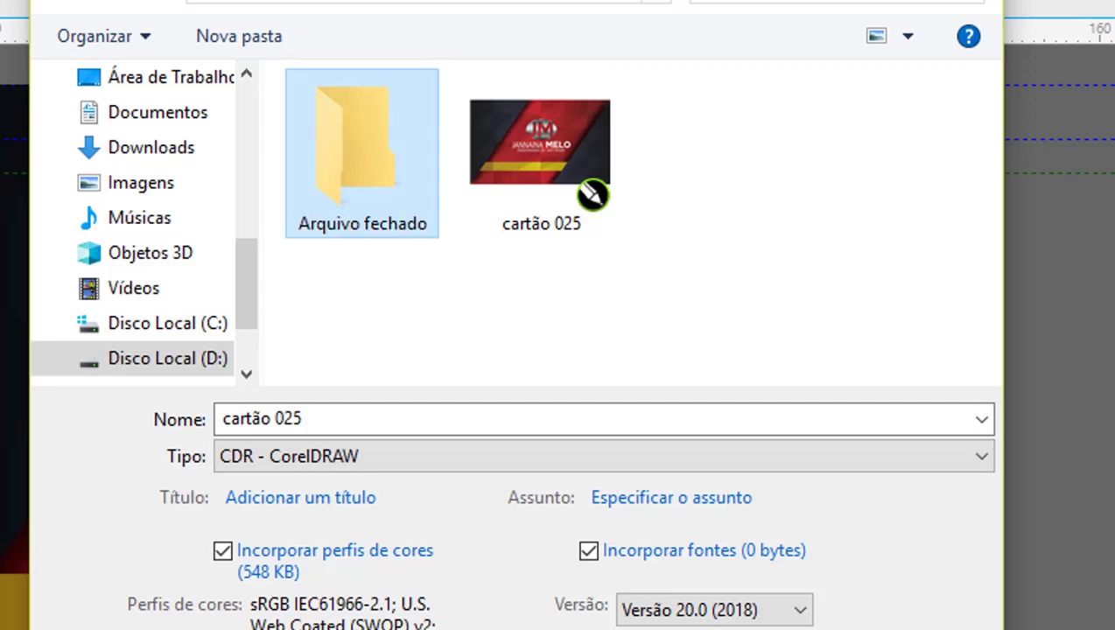
pyautogui.press('Return')
pyautogui.press('Return')
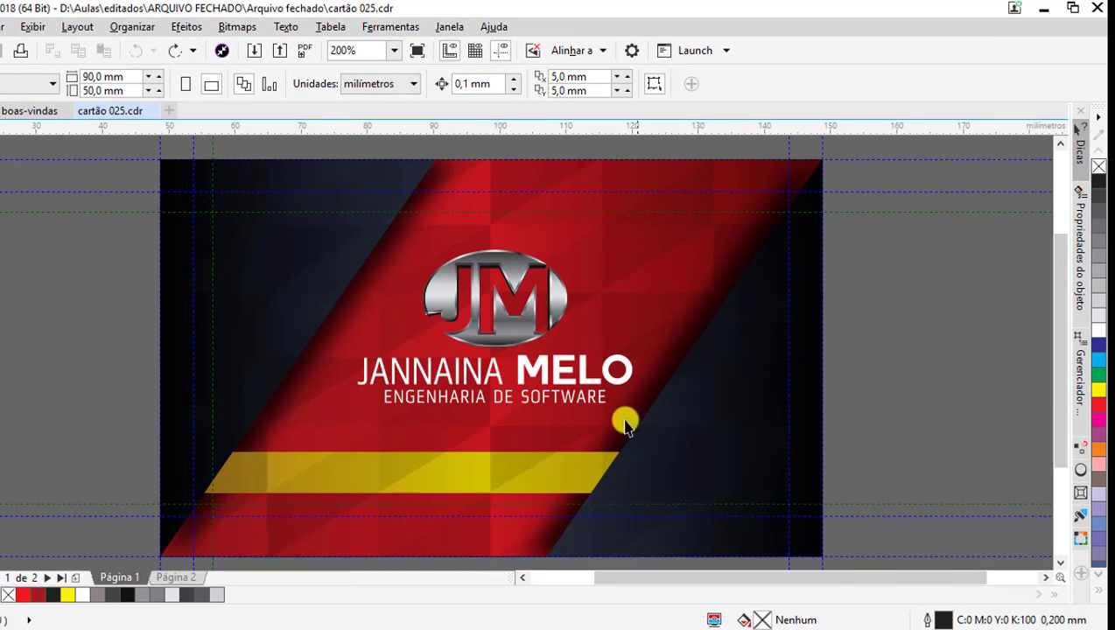
# - Break the name curve into separate pieces and select the subtitle text
pyautogui.click(544, 383)
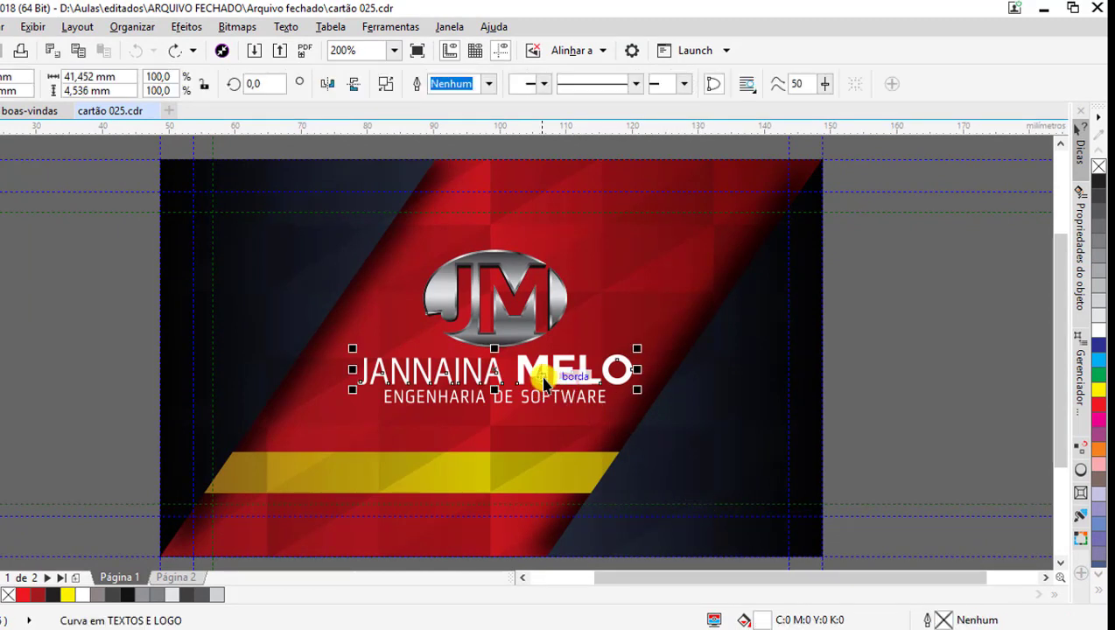
pyautogui.rightClick(542, 377)
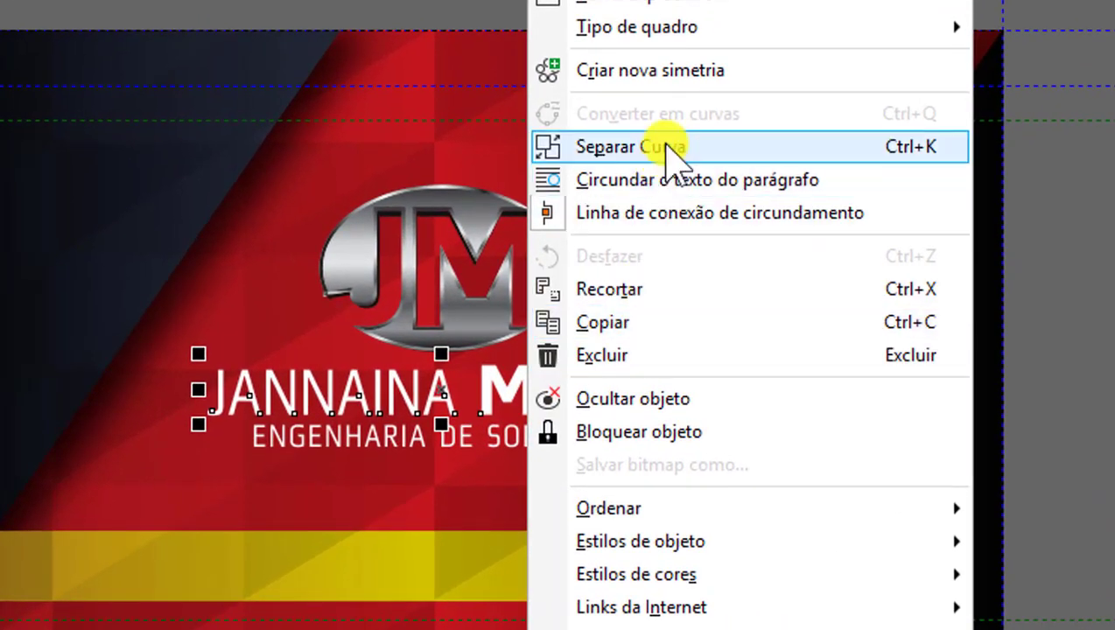
pyautogui.click(674, 147)
pyautogui.click(679, 436)
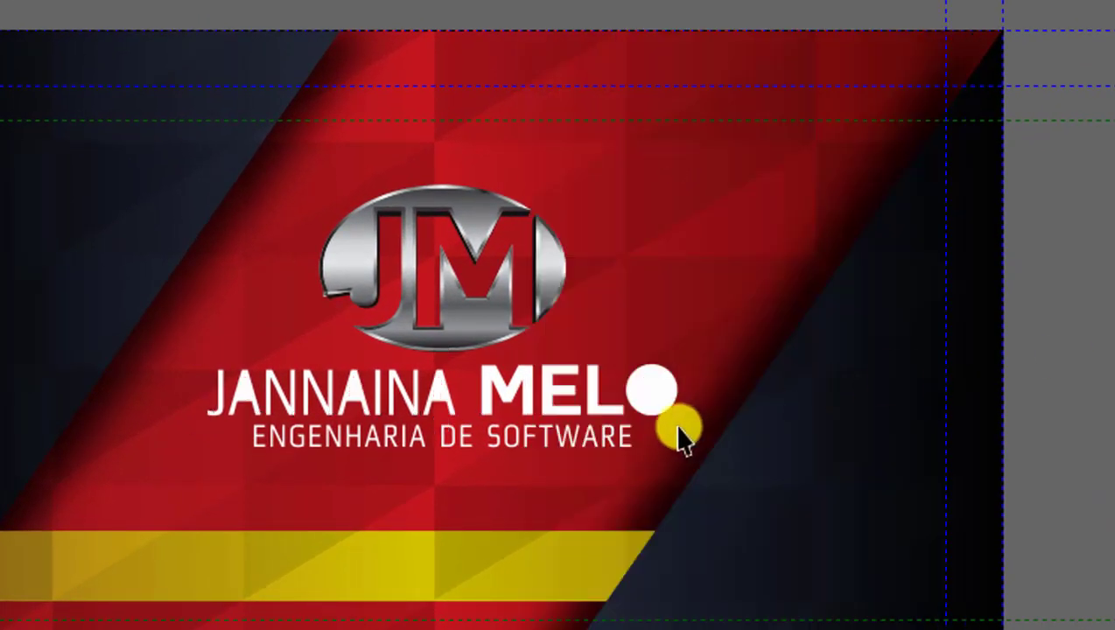
pyautogui.click(588, 448)
pyautogui.rightClick(586, 446)
pyautogui.click(561, 438)
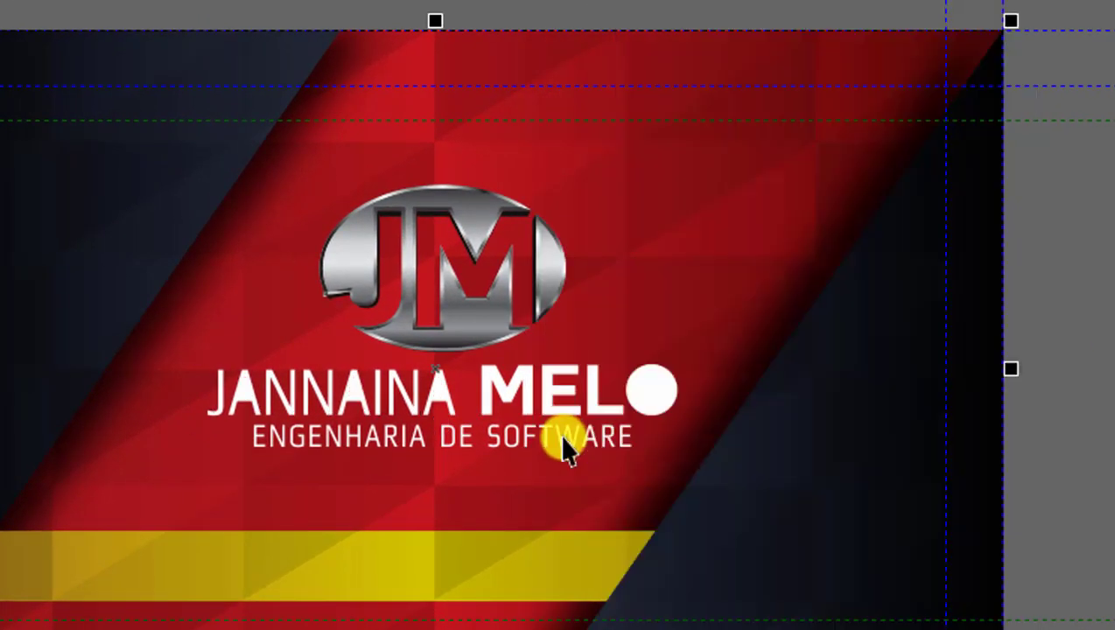
pyautogui.click(560, 434)
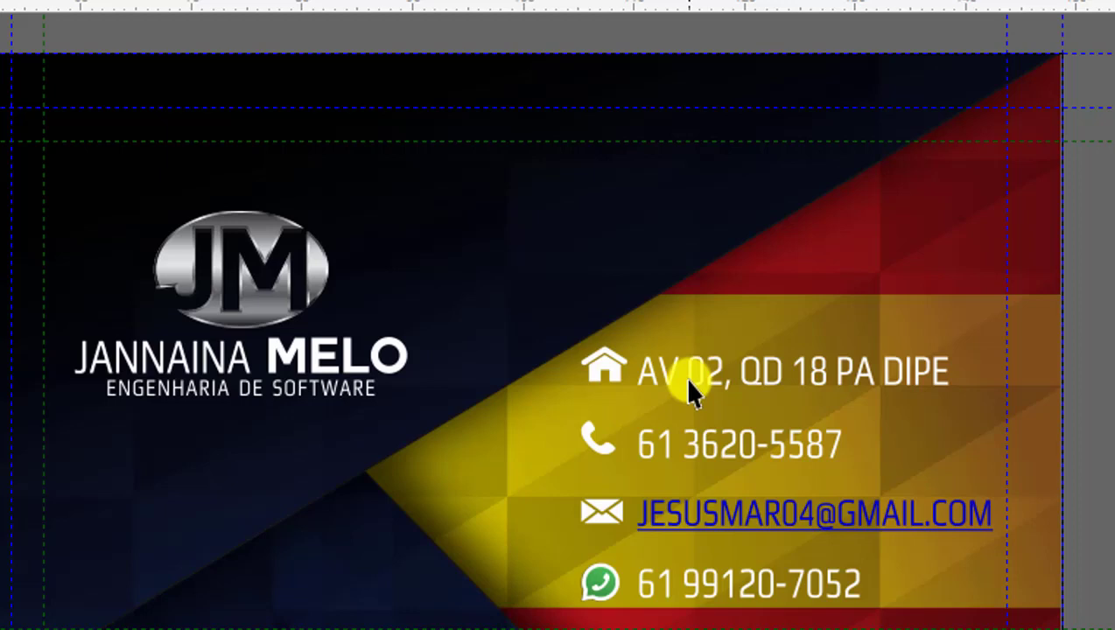
# - Convert the contact details text block into curves, then select the name text
pyautogui.click(687, 380)
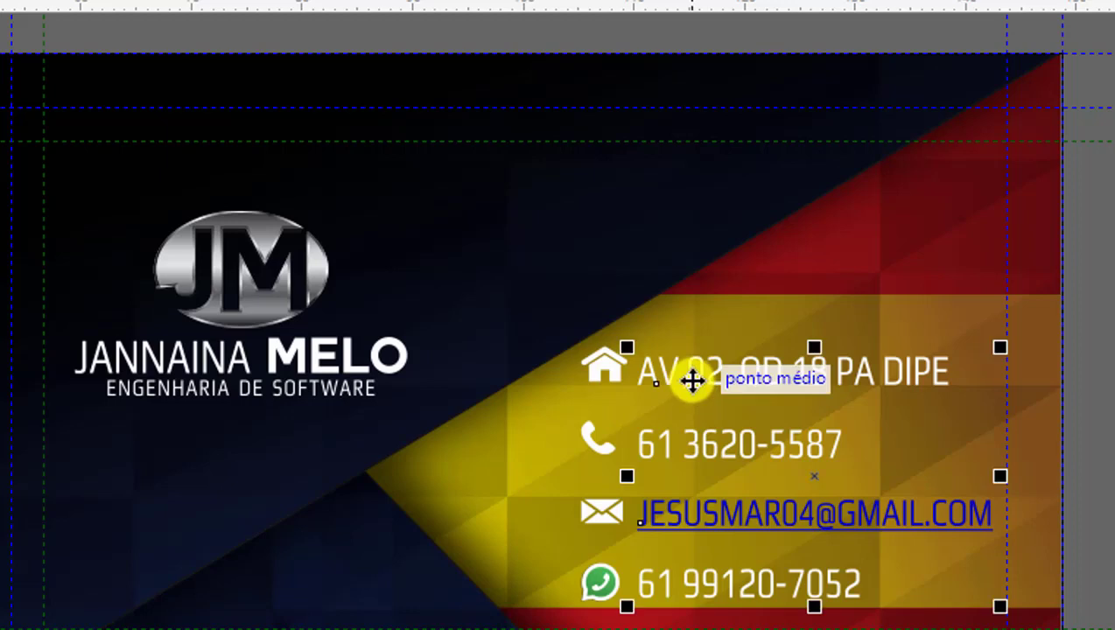
pyautogui.rightClick(692, 380)
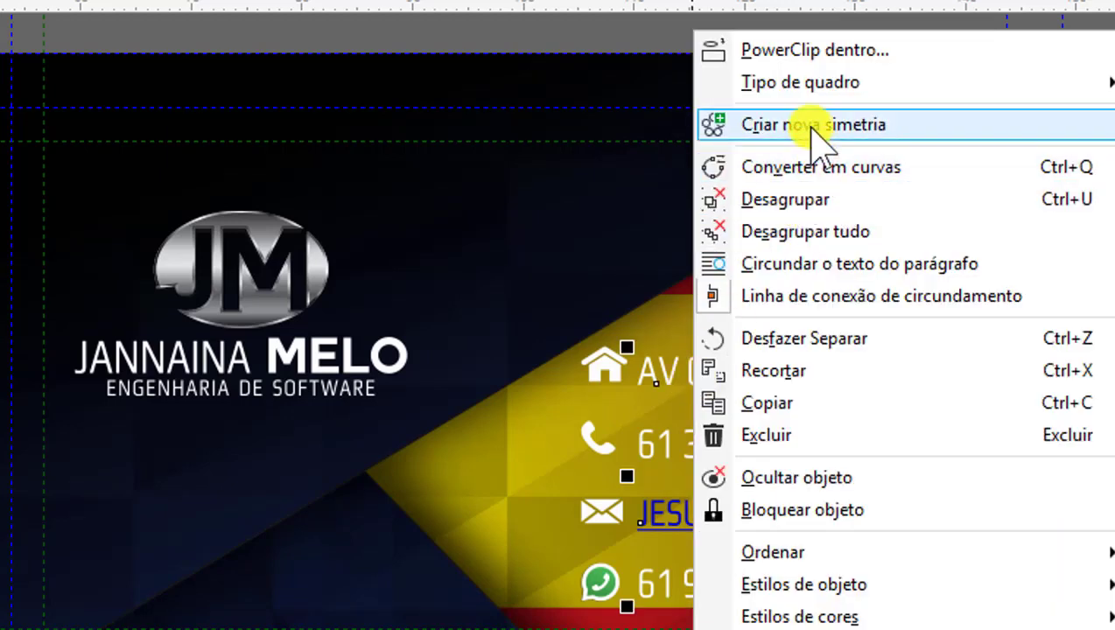
pyautogui.click(872, 174)
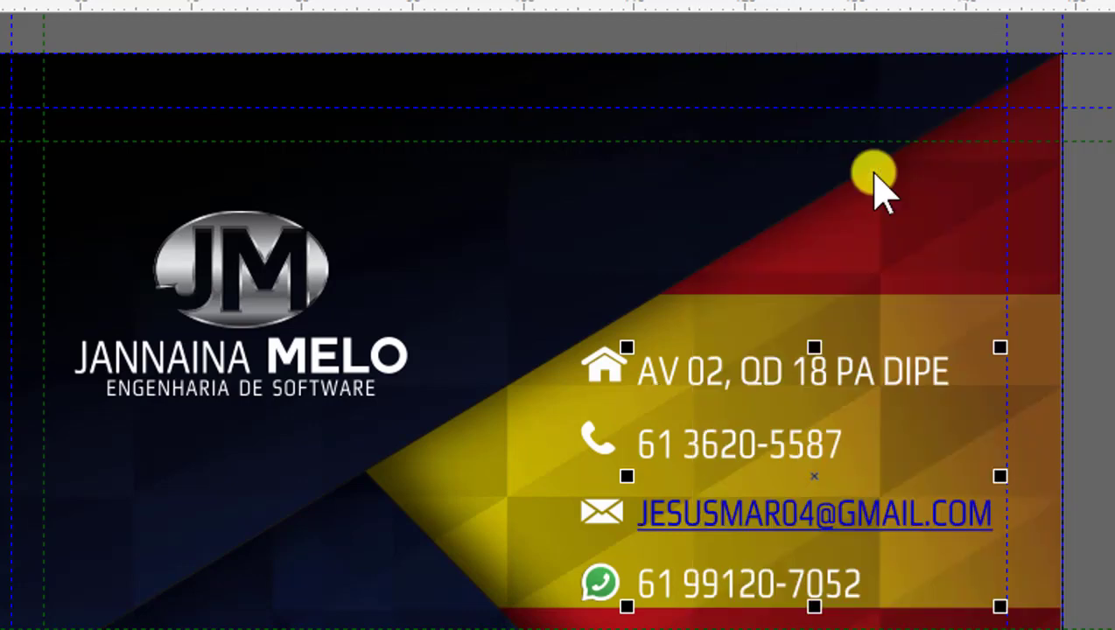
pyautogui.click(278, 372)
pyautogui.rightClick(269, 361)
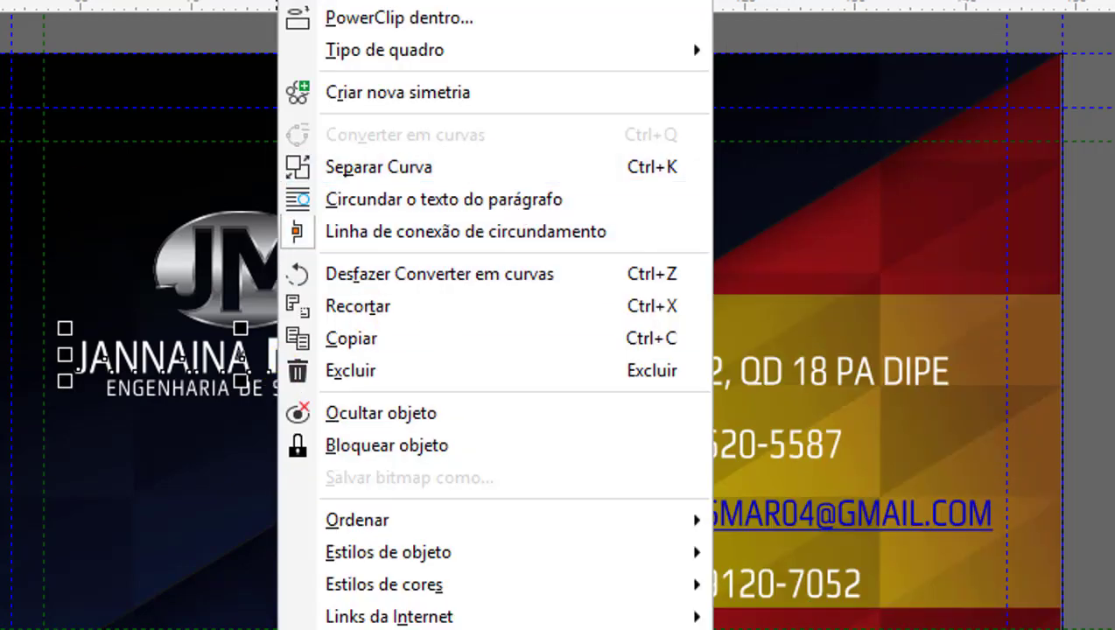
# - Separate the ENGENHARIA DE SOFTWARE subtitle curves and clear the selection
pyautogui.click(124, 386)
pyautogui.click(141, 398)
pyautogui.rightClick(142, 398)
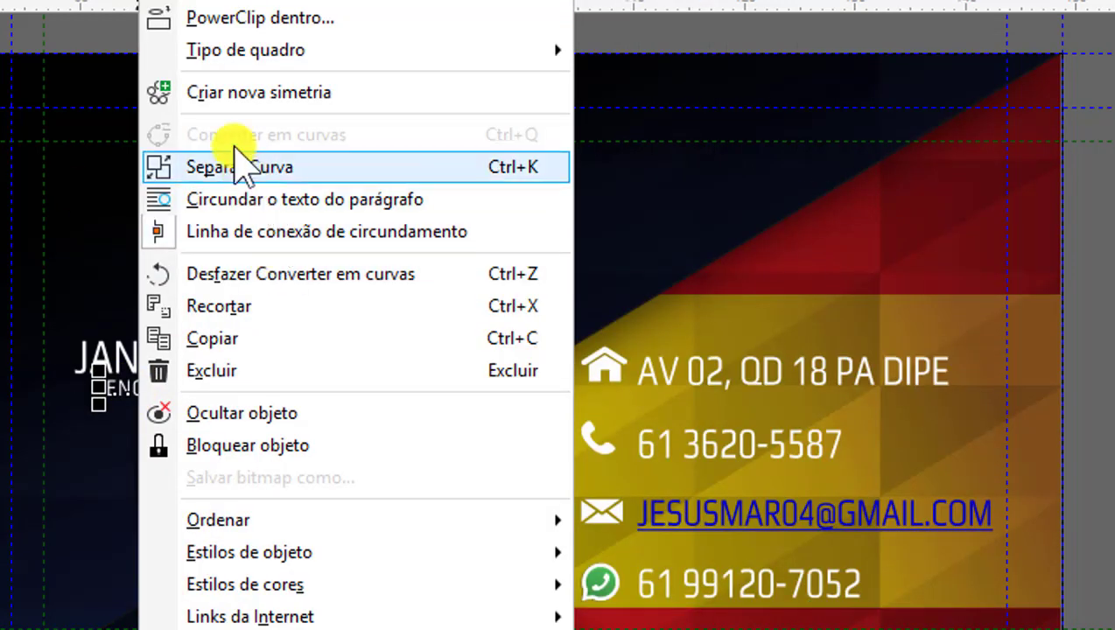
pyautogui.click(154, 168)
pyautogui.press('Escape')
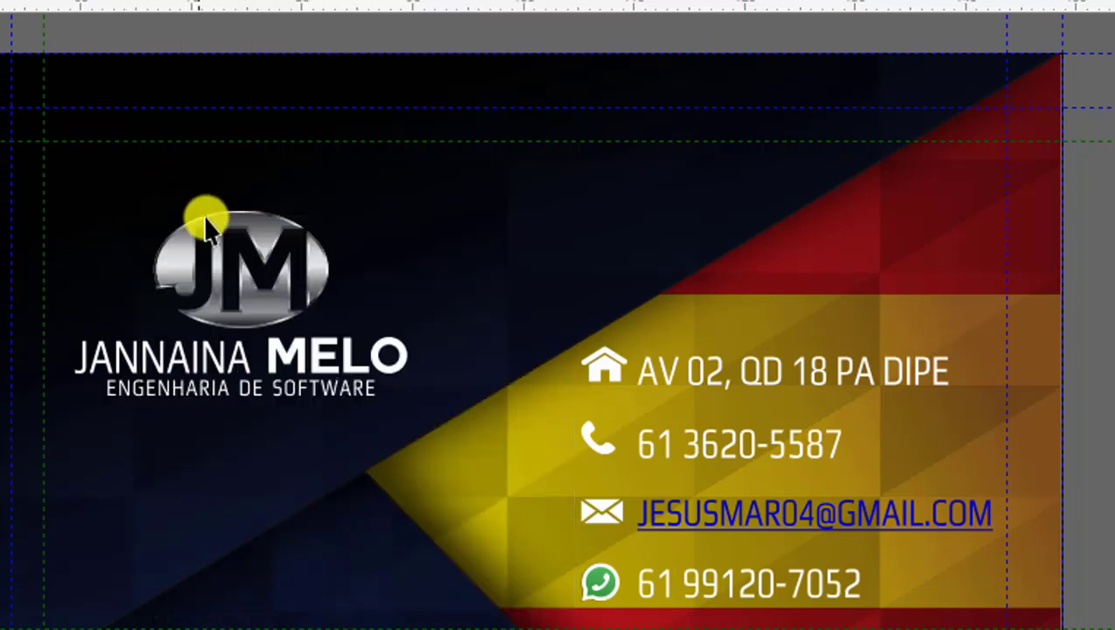
# - Select the JM logo, dismissing its context menu without changes
pyautogui.scroll(3, 179, 252)
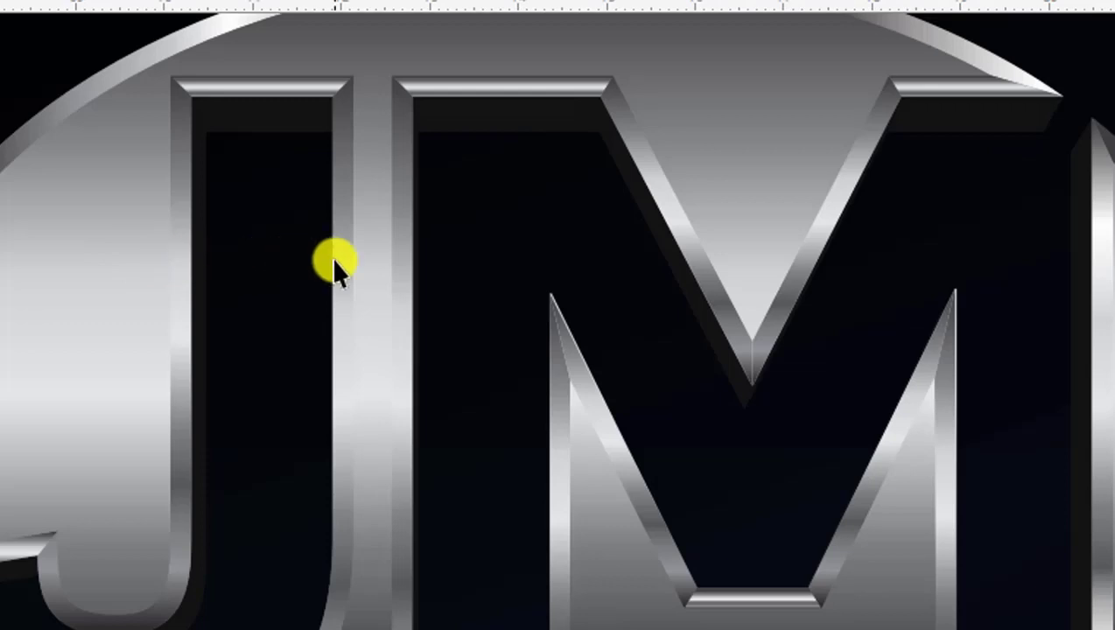
pyautogui.scroll(-3, 336, 262)
pyautogui.scroll(2, 567, 138)
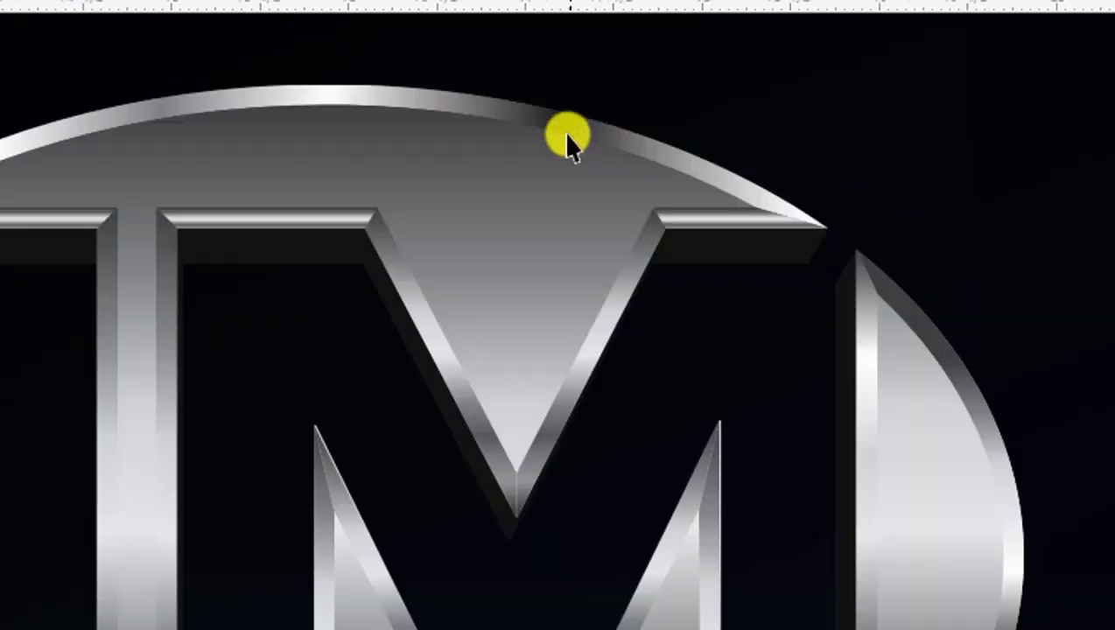
pyautogui.scroll(2, 540, 190)
pyautogui.scroll(-2, 542, 190)
pyautogui.click(466, 208)
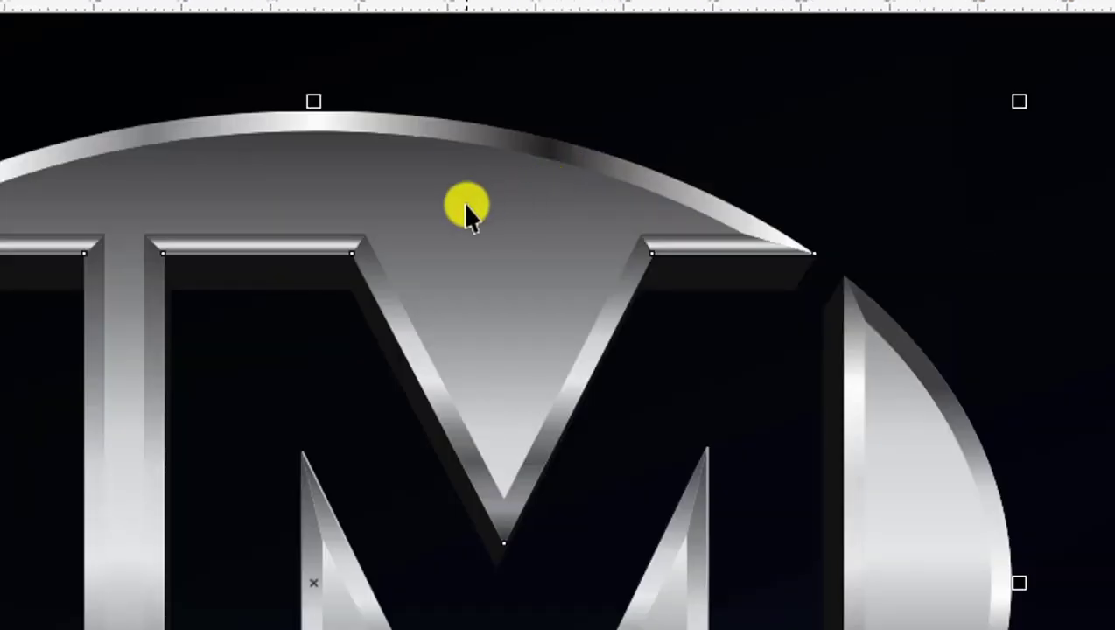
pyautogui.rightClick(465, 210)
pyautogui.click(416, 178)
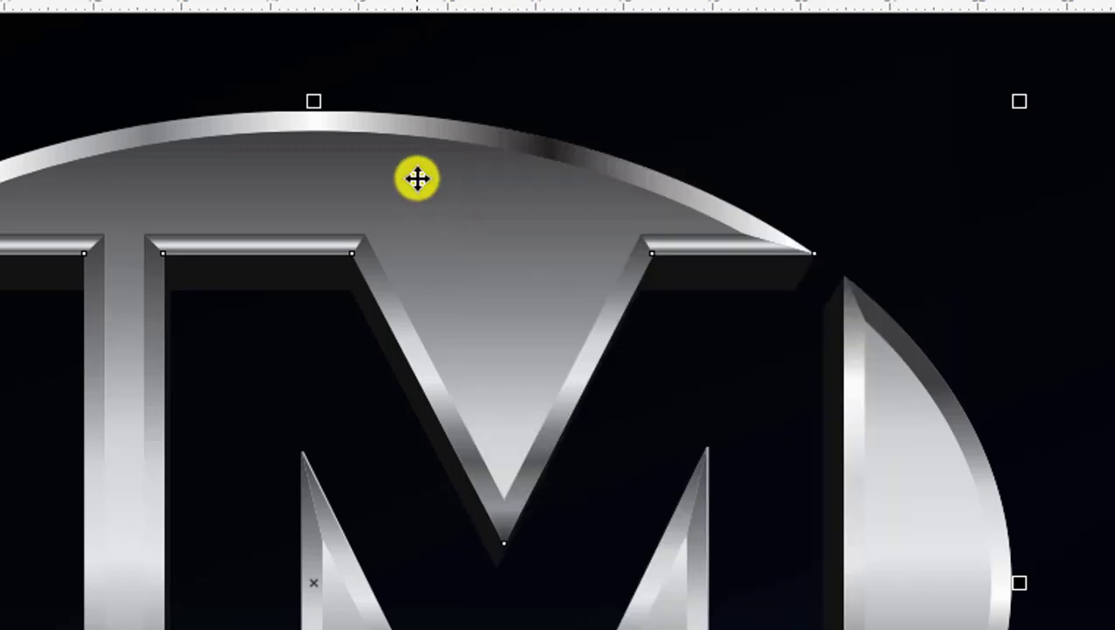
pyautogui.scroll(-3, 416, 179)
pyautogui.scroll(2, 350, 262)
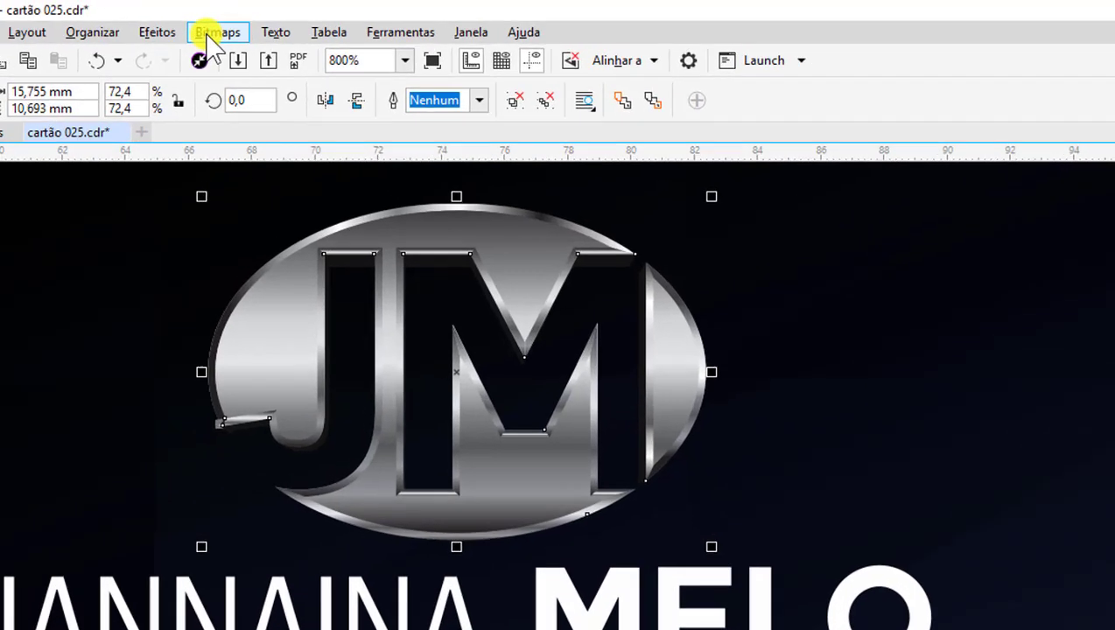
# - Convert the JM logo to a bitmap with Cor RGB (24 bits) colour mode
pyautogui.click(232, 28)
pyautogui.click(277, 52)
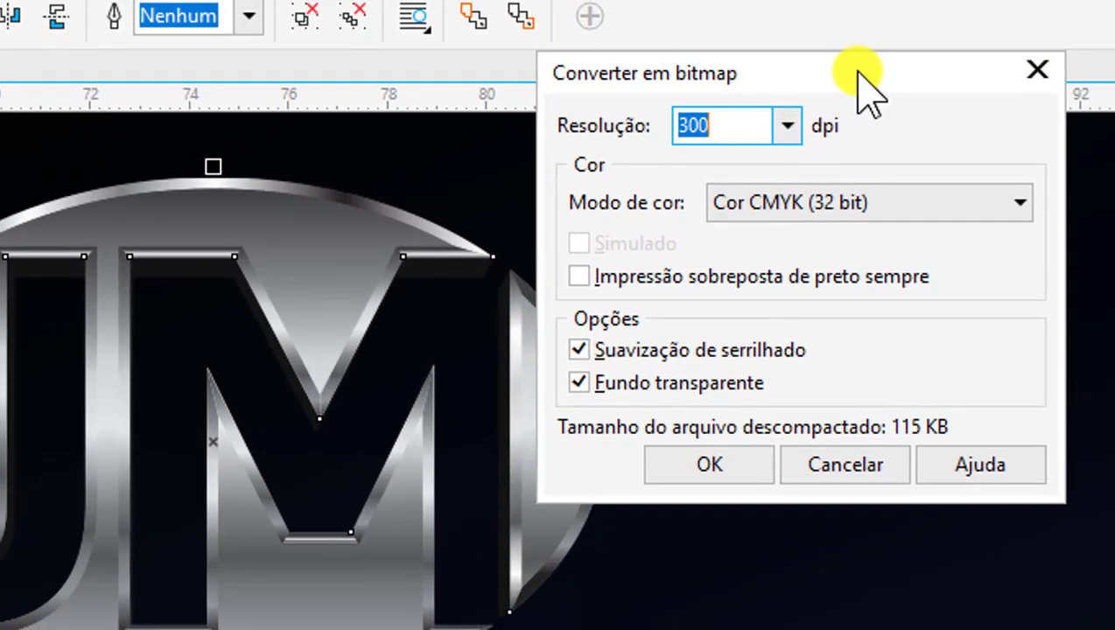
pyautogui.click(999, 210)
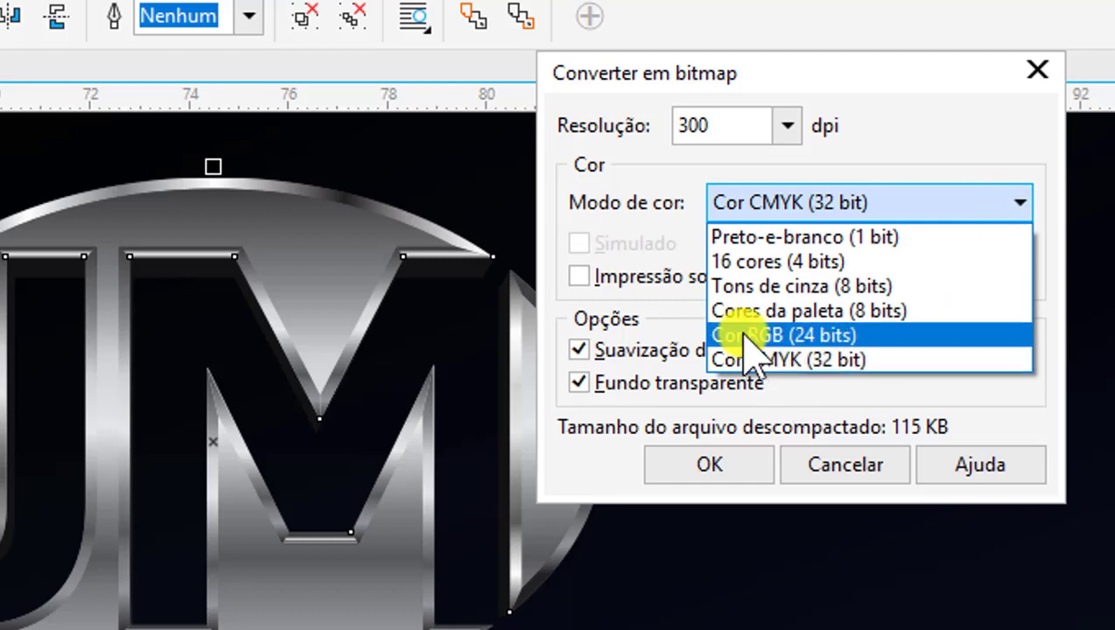
pyautogui.click(749, 336)
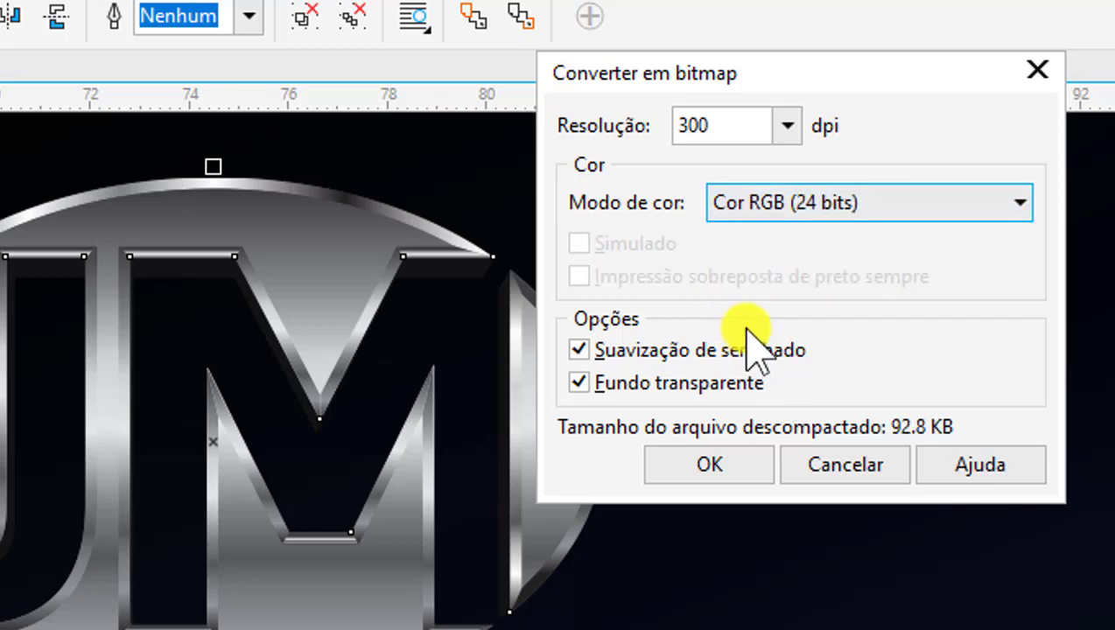
pyautogui.click(706, 461)
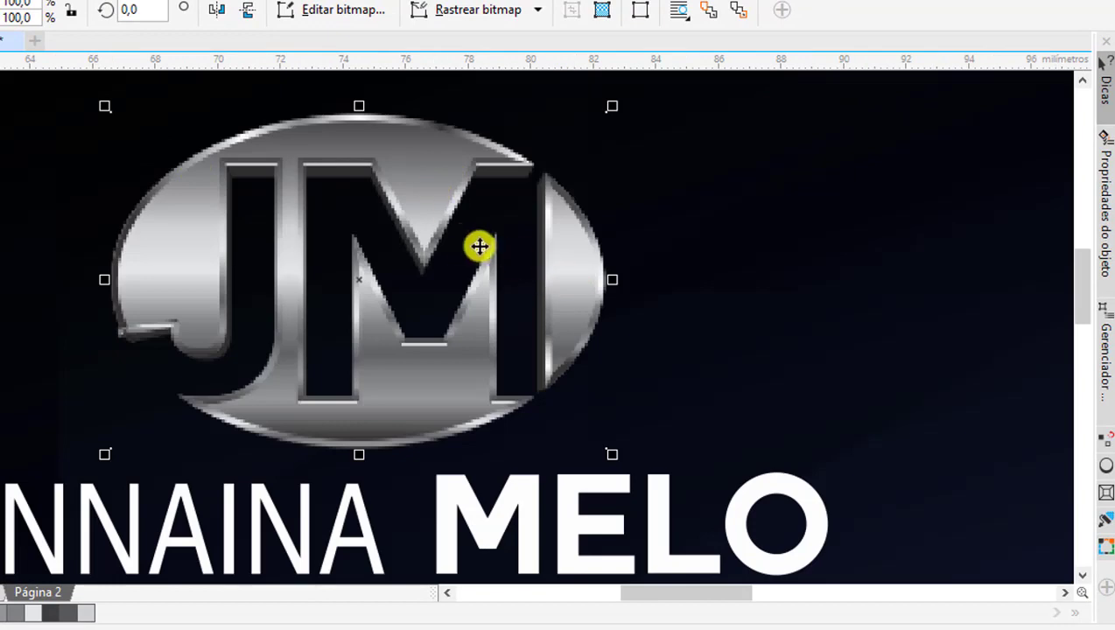
# - Zoom in to inspect the pixelated bitmap, then reselect the smooth vector JM logo
pyautogui.scroll(2, 448, 232)
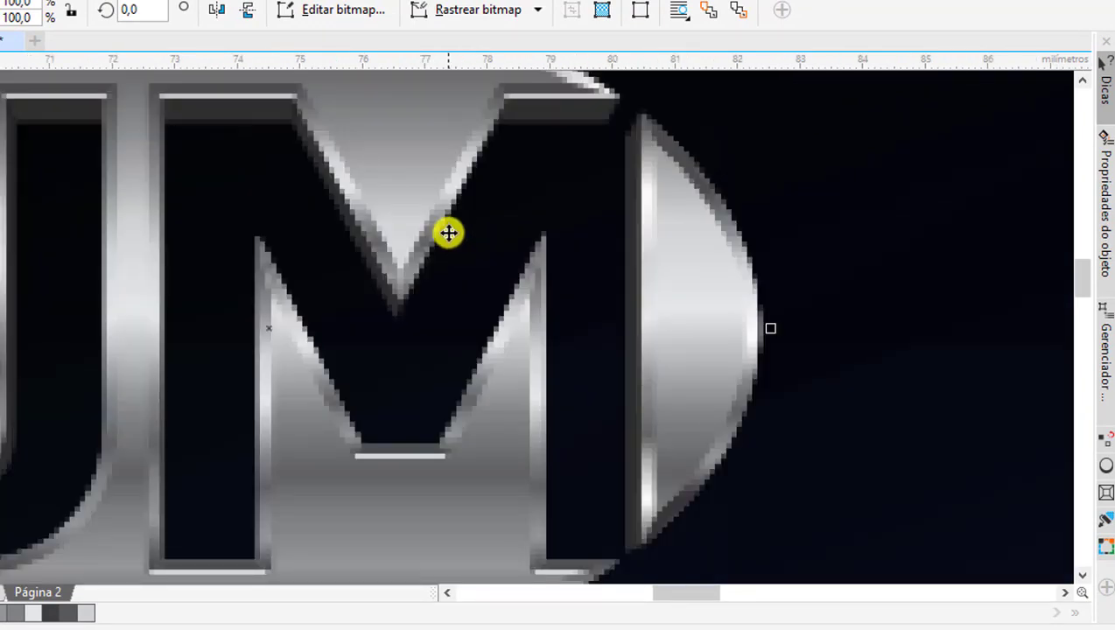
pyautogui.scroll(-3, 448, 232)
pyautogui.scroll(-2, 451, 231)
pyautogui.scroll(-2, 453, 231)
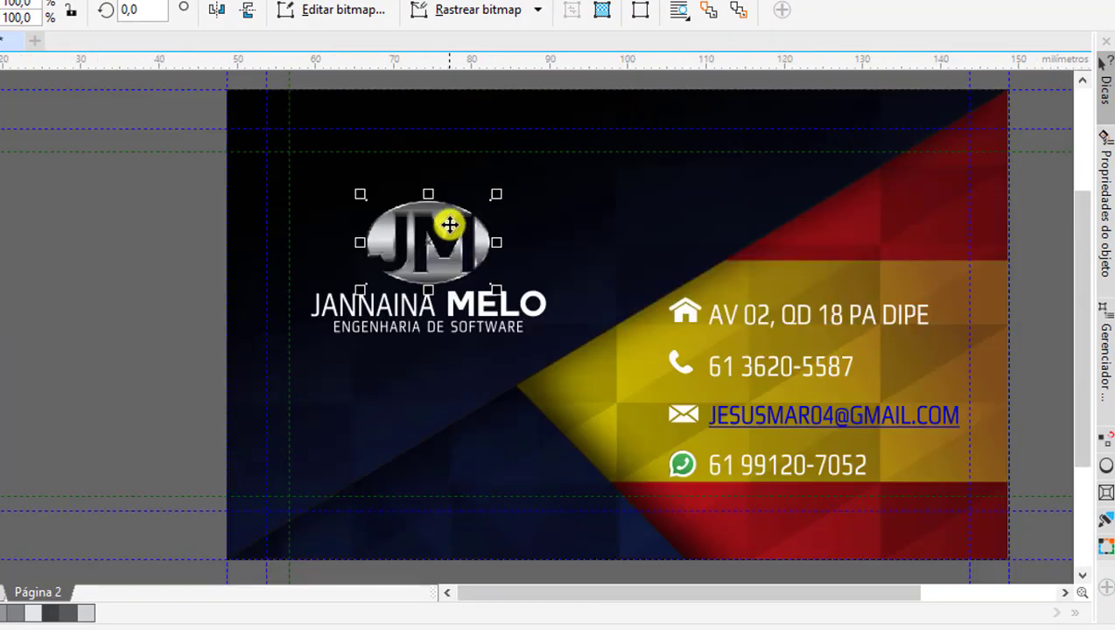
pyautogui.scroll(2, 449, 225)
pyautogui.click(448, 225)
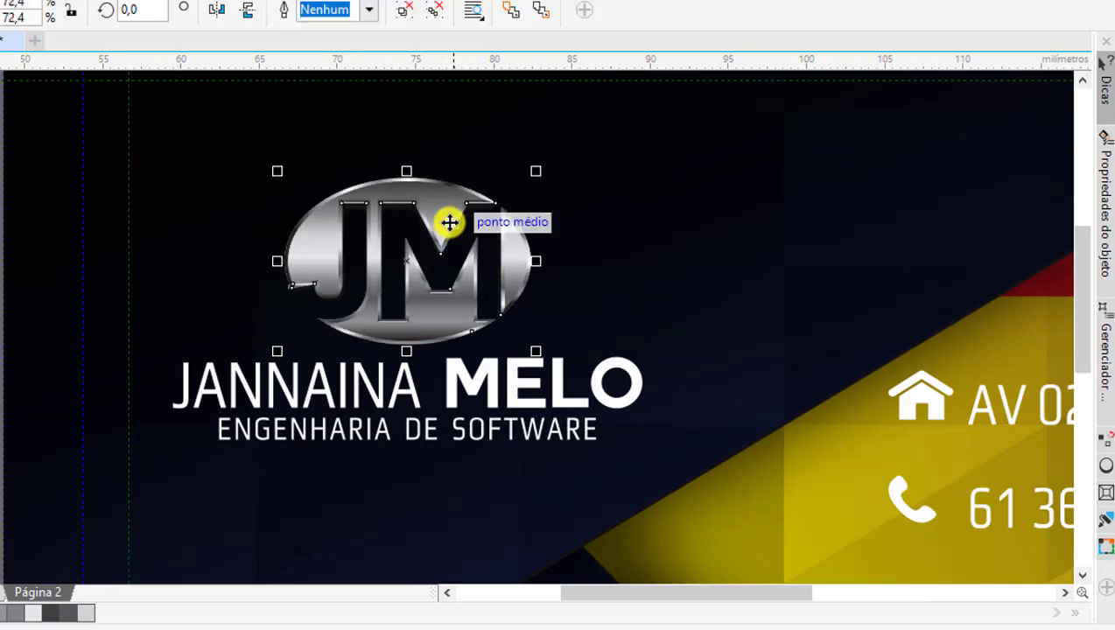
pyautogui.scroll(2, 449, 222)
pyautogui.scroll(5, 449, 222)
pyautogui.scroll(-3, 449, 221)
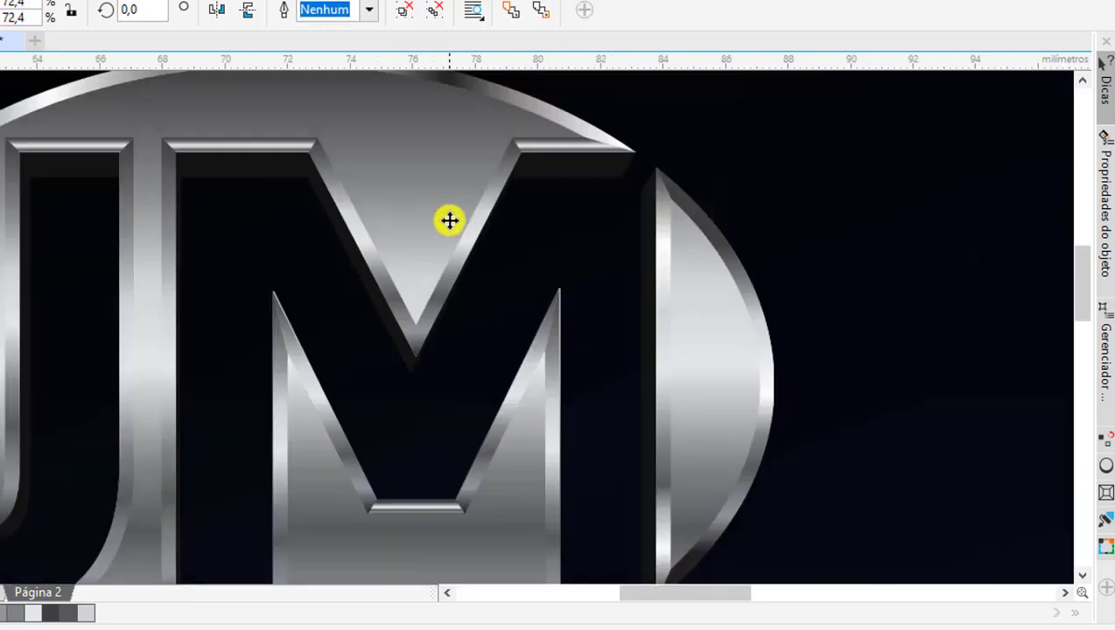
pyautogui.scroll(-3, 449, 221)
pyautogui.scroll(-2, 449, 220)
pyautogui.scroll(-1, 464, 226)
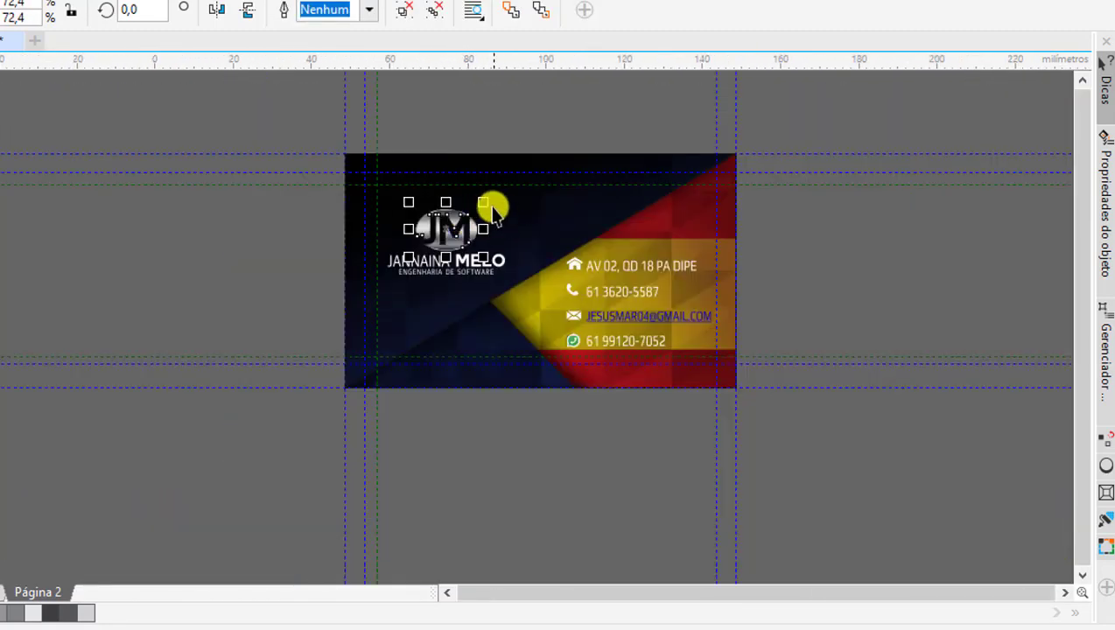
# - Scale the JM logo up to 2609.4% and align its right edge with the card's left guide
pyautogui.moveTo(488, 203); pyautogui.dragTo(643, 97)
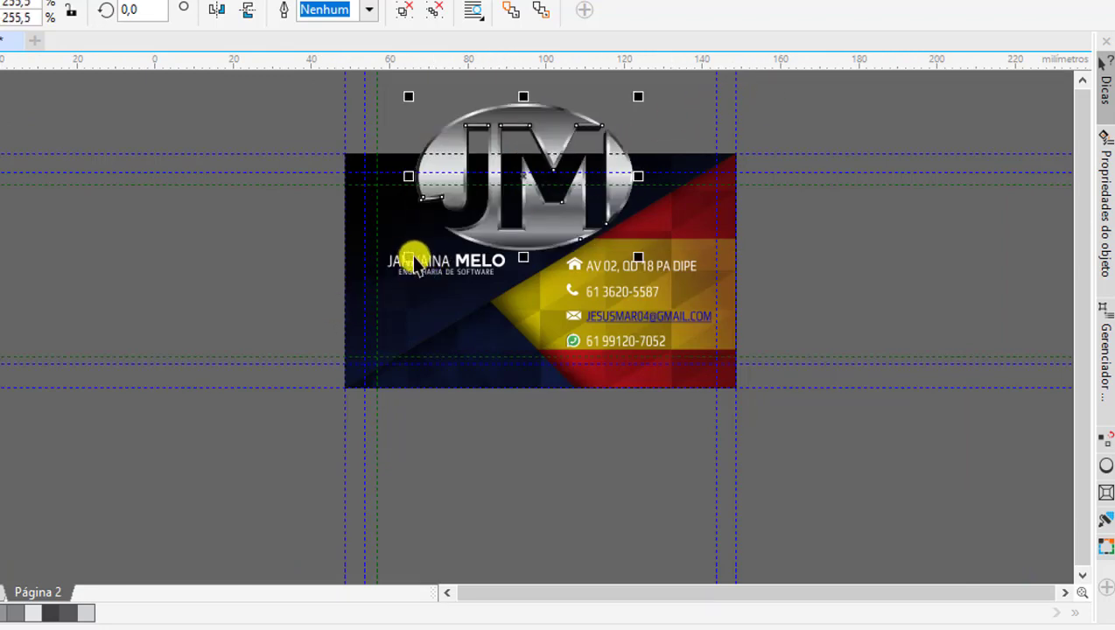
pyautogui.moveTo(404, 257); pyautogui.dragTo(107, 426)
pyautogui.scroll(-3, 593, 256)
pyautogui.scroll(-2, 550, 218)
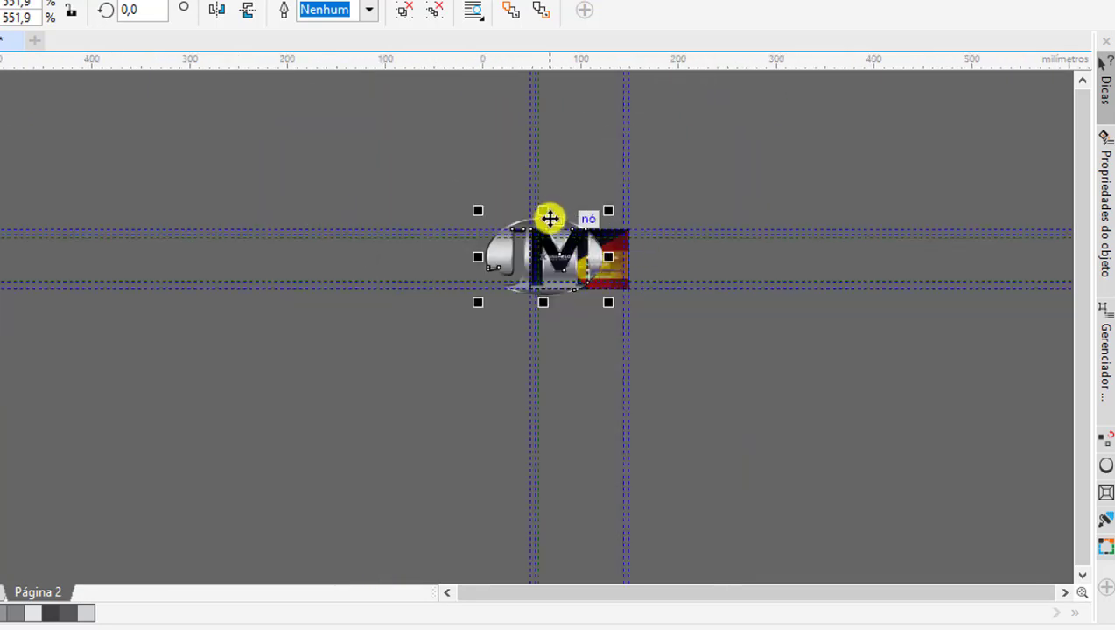
pyautogui.moveTo(543, 226)
pyautogui.mouseDown()
pyautogui.moveTo(235, 289)
pyautogui.moveTo(470, 174)
pyautogui.mouseUp()
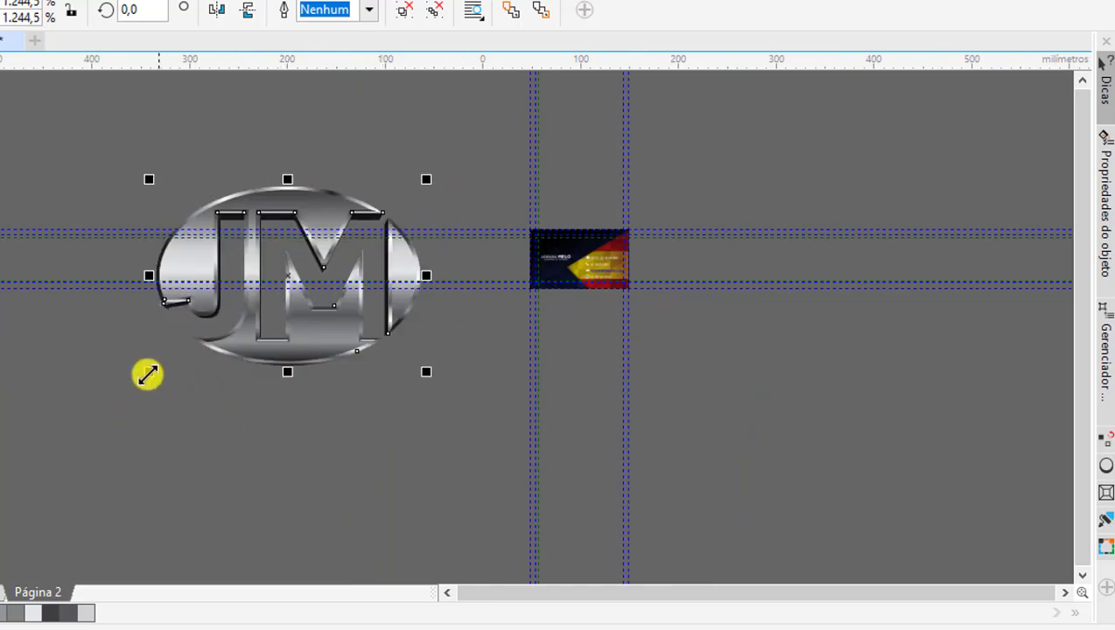
pyautogui.moveTo(141, 378); pyautogui.dragTo(2, 464)
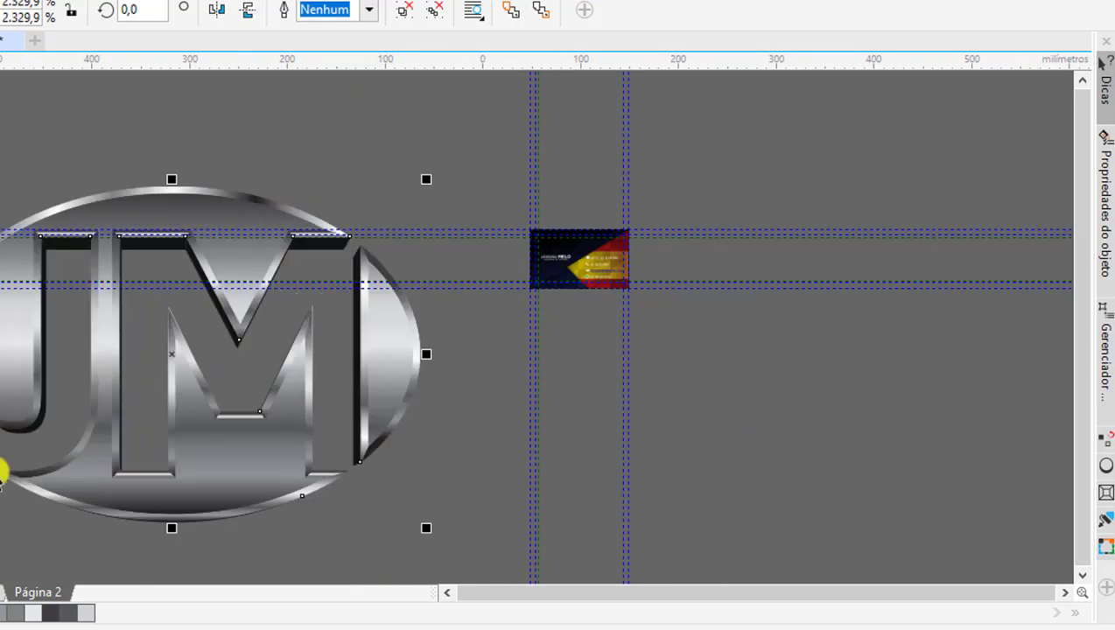
pyautogui.moveTo(426, 178); pyautogui.dragTo(485, 138)
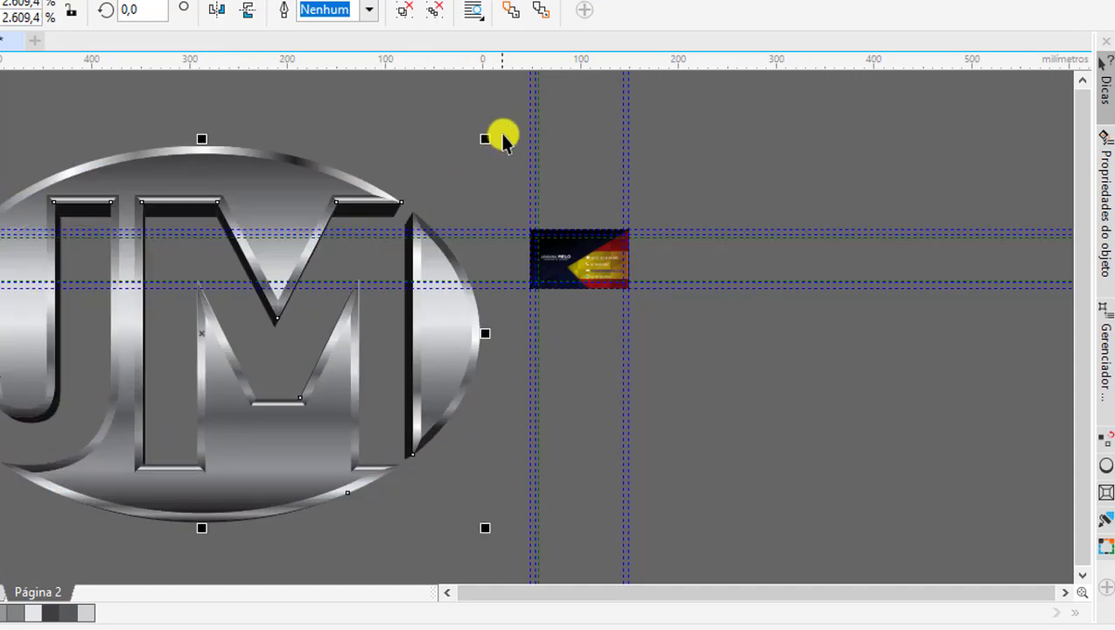
pyautogui.moveTo(259, 221); pyautogui.dragTo(295, 188)
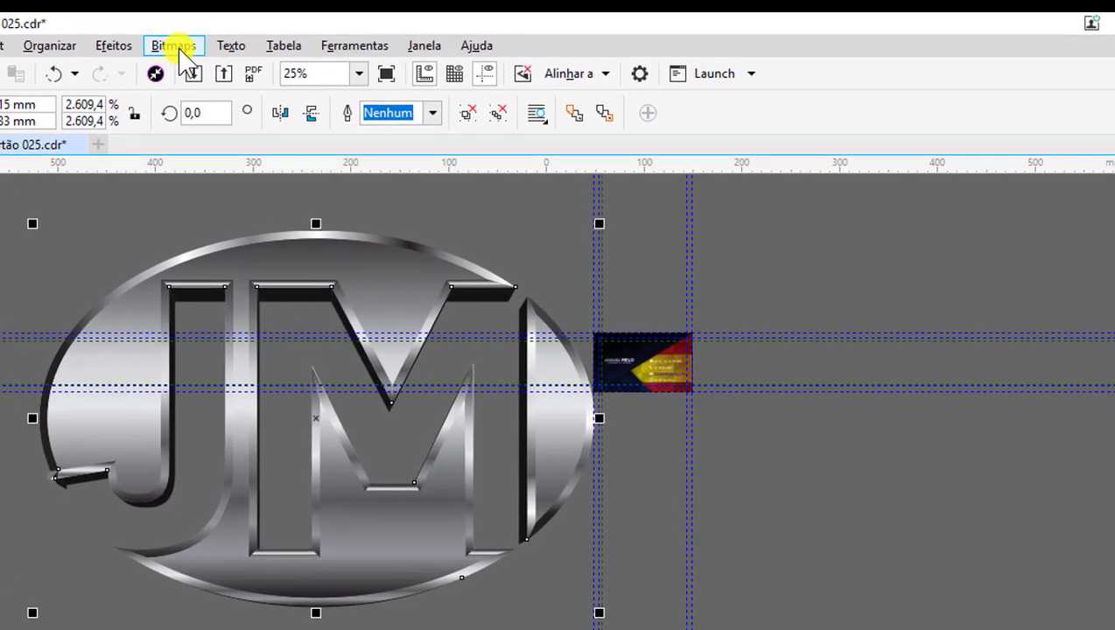
# - Convert the enlarged JM logo to a 300 dpi RGB bitmap with transparent background
pyautogui.click(179, 52)
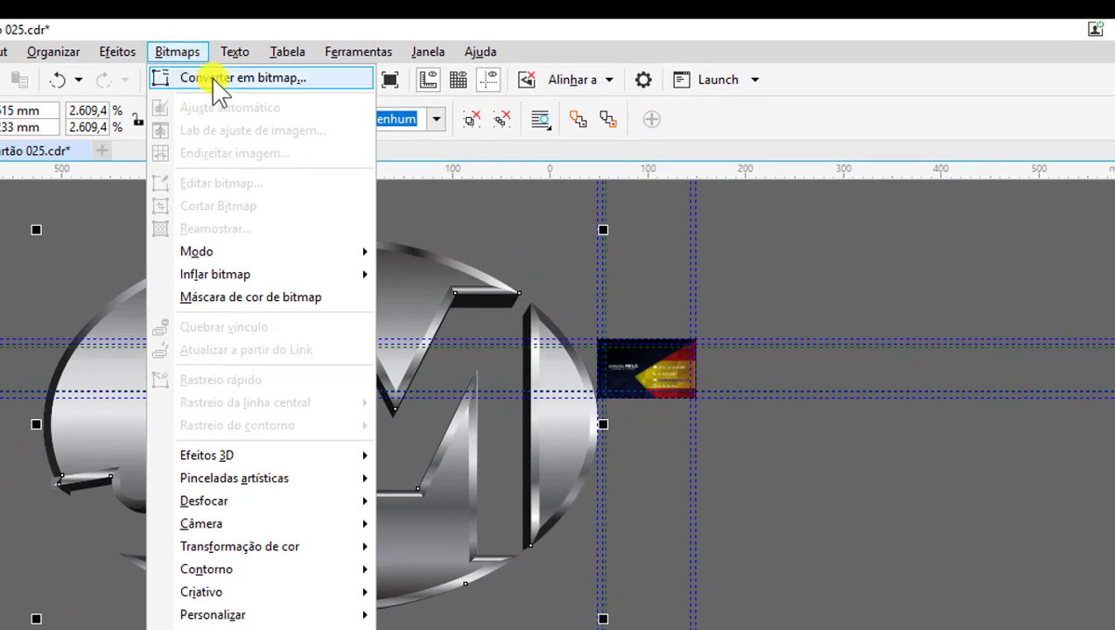
pyautogui.click(213, 79)
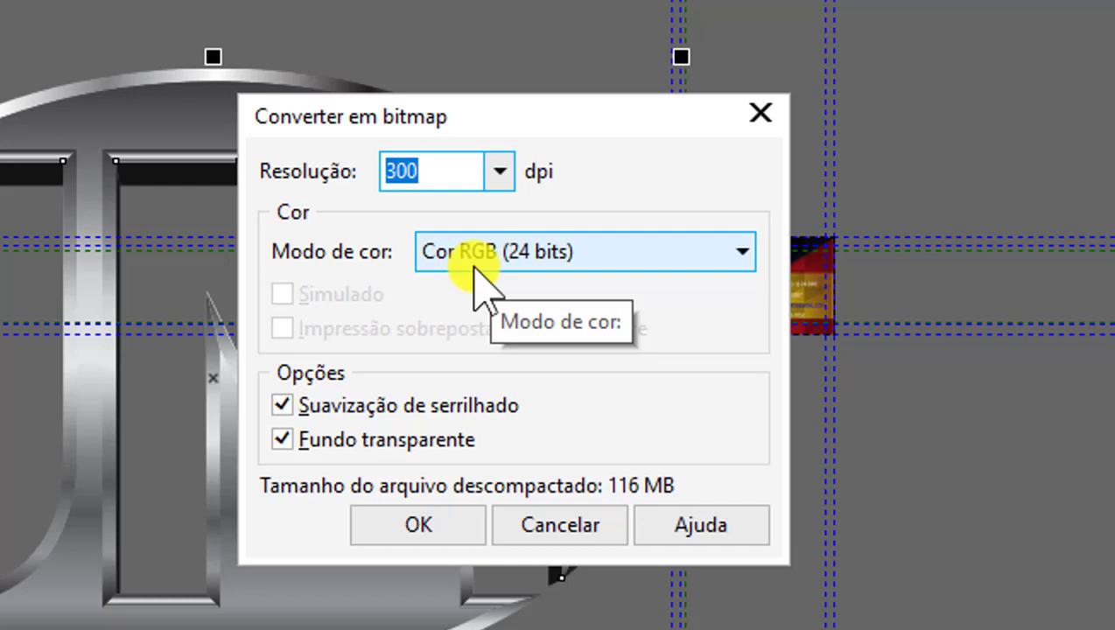
pyautogui.moveTo(508, 120); pyautogui.dragTo(1107, 98)
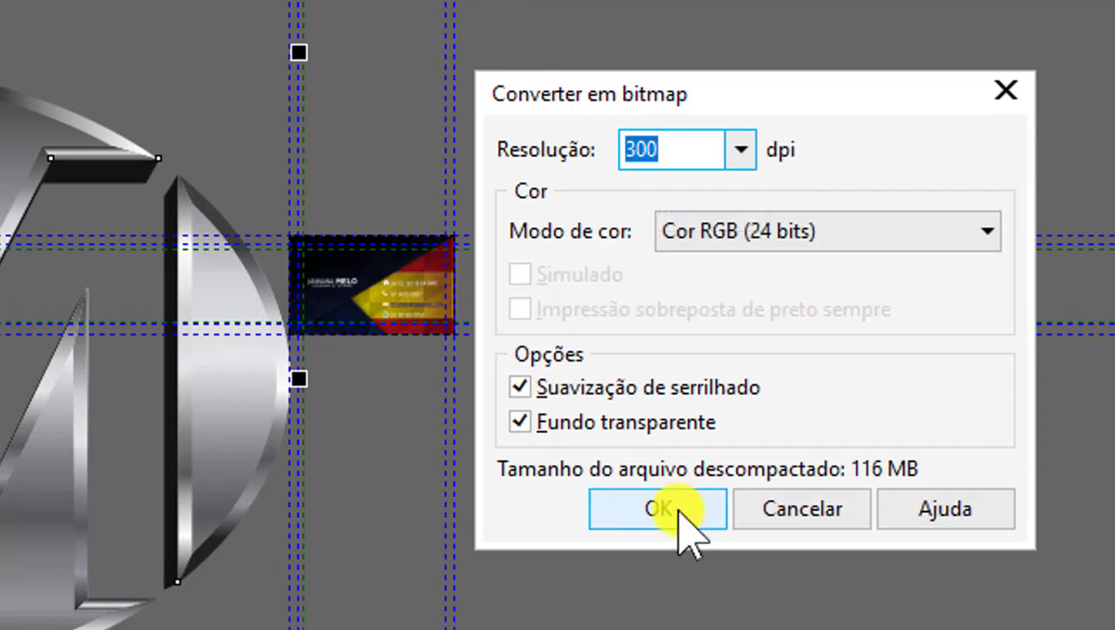
pyautogui.click(678, 509)
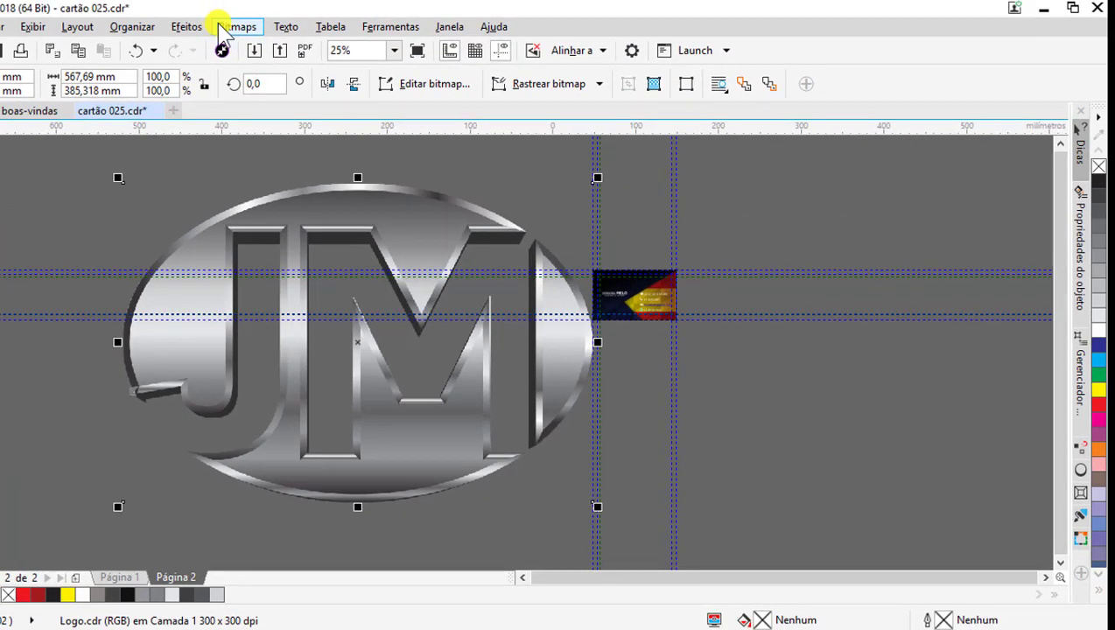
# - Set the logo bitmap's colour mode to Cores CMYK (32 bits)
pyautogui.click(220, 29)
pyautogui.moveTo(172, 258)
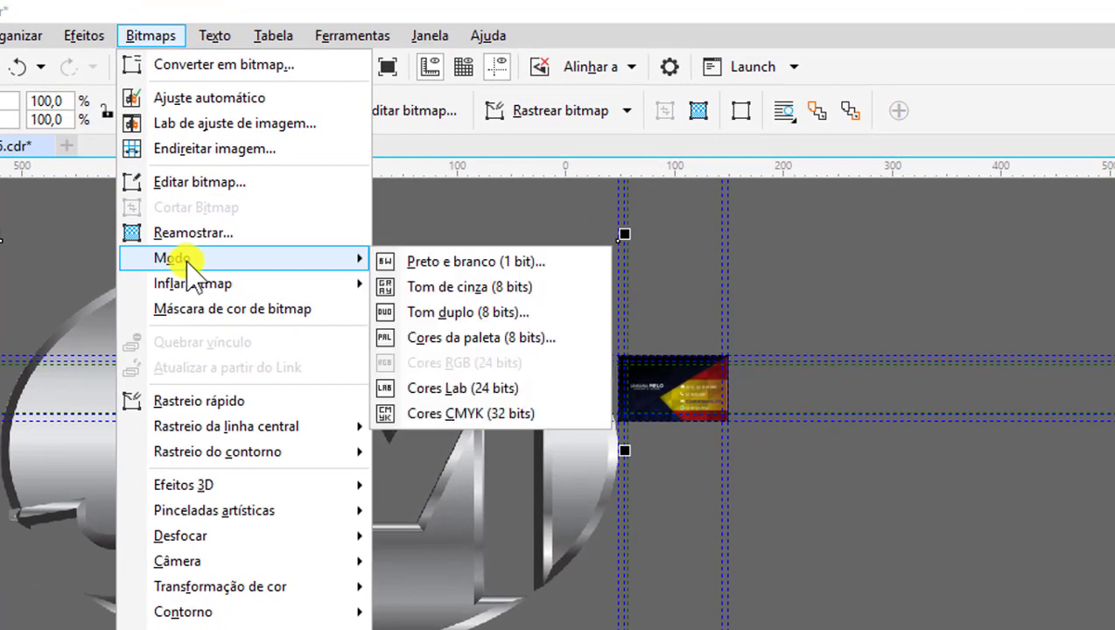
pyautogui.click(480, 415)
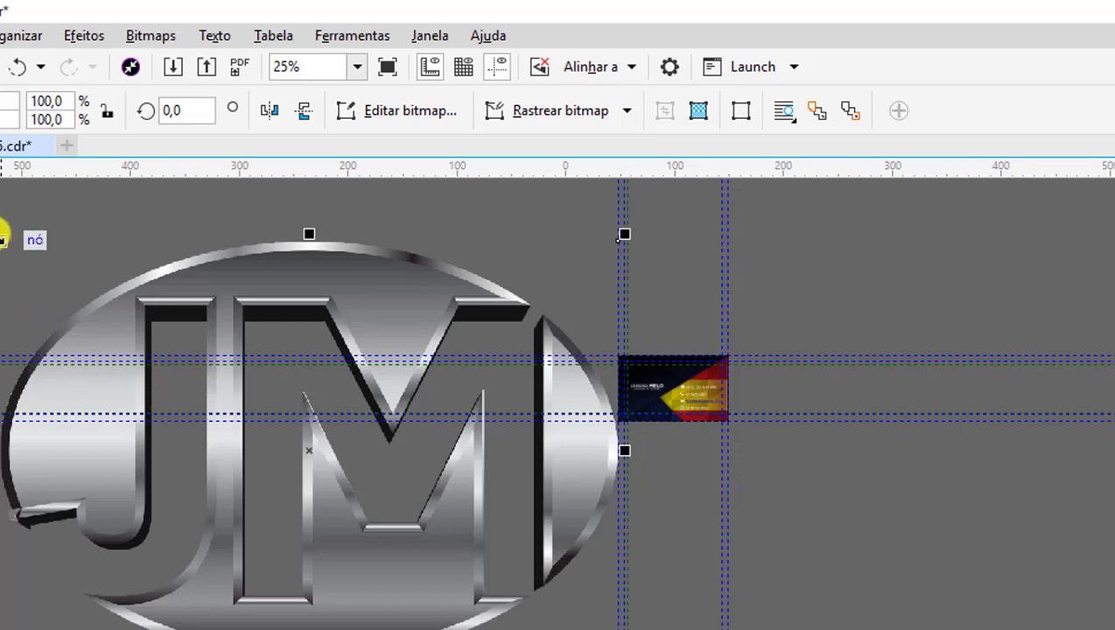
# - Shrink the JM logo to about 3.7% (20.8 × 14.1 mm) and place it above the name
pyautogui.moveTo(1, 235); pyautogui.dragTo(210, 394)
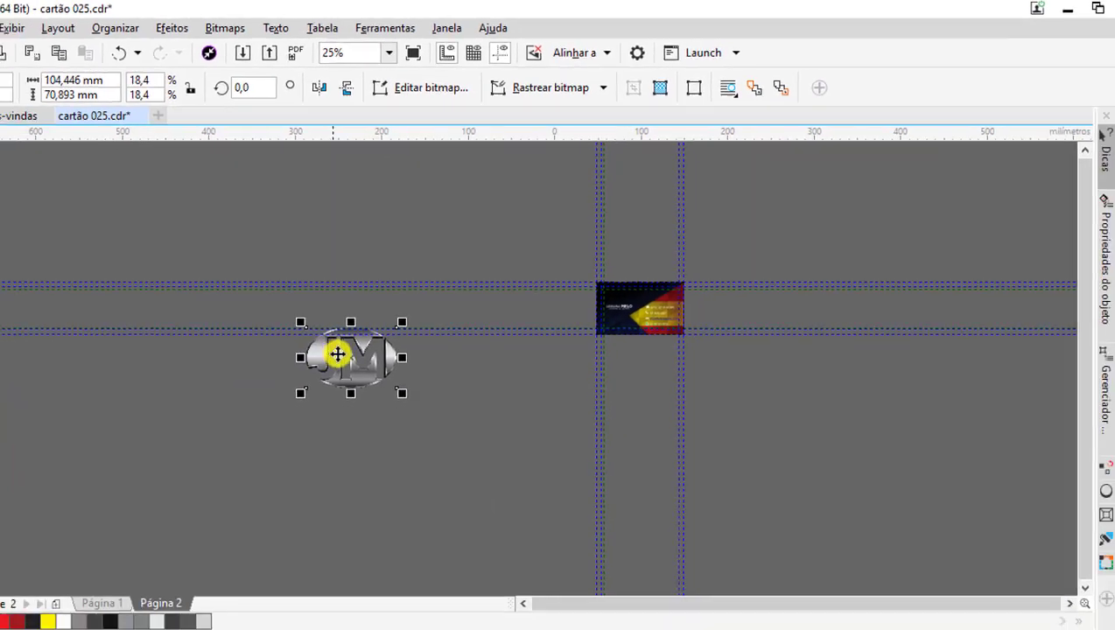
pyautogui.moveTo(336, 353); pyautogui.dragTo(682, 278)
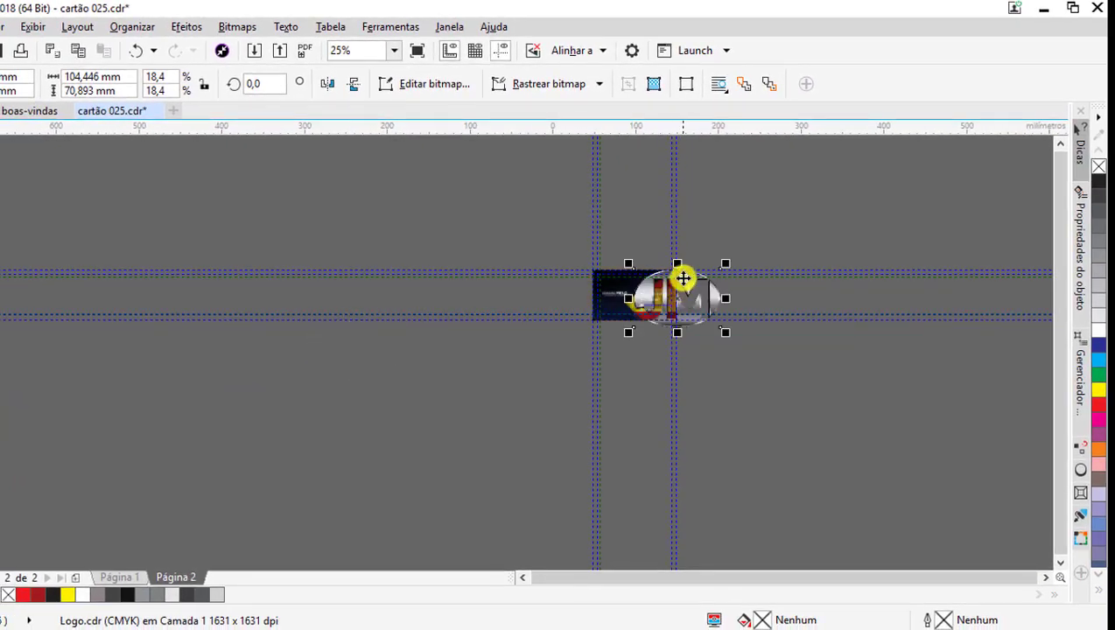
pyautogui.scroll(2, 688, 297)
pyautogui.scroll(1, 689, 296)
pyautogui.scroll(-1, 735, 282)
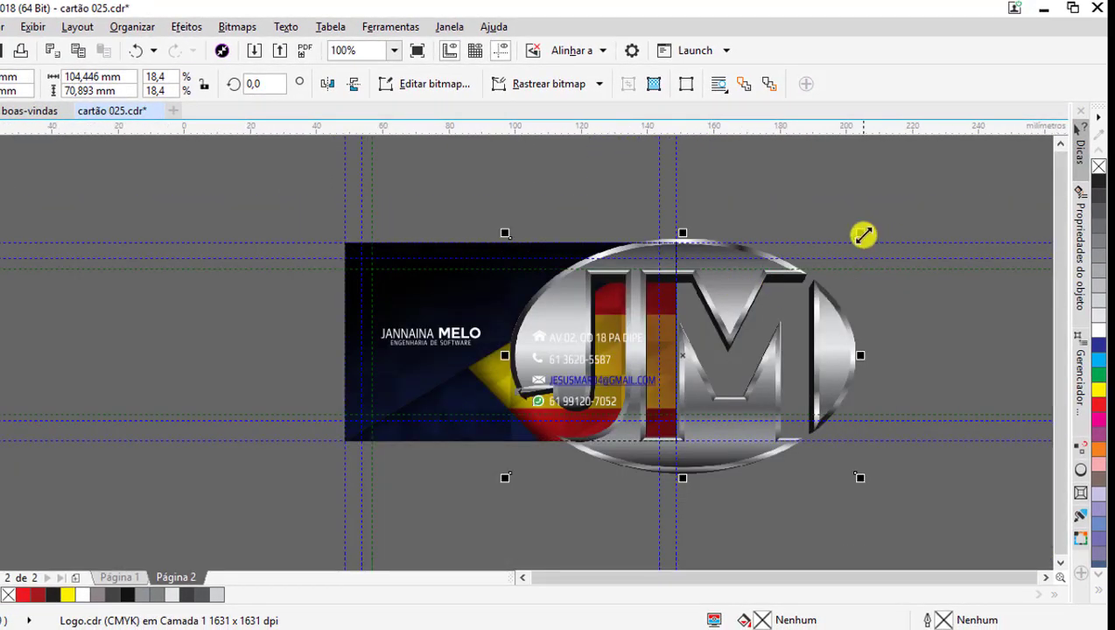
pyautogui.moveTo(863, 234)
pyautogui.mouseDown()
pyautogui.moveTo(697, 336)
pyautogui.moveTo(437, 279)
pyautogui.mouseUp()
pyautogui.scroll(2, 438, 278)
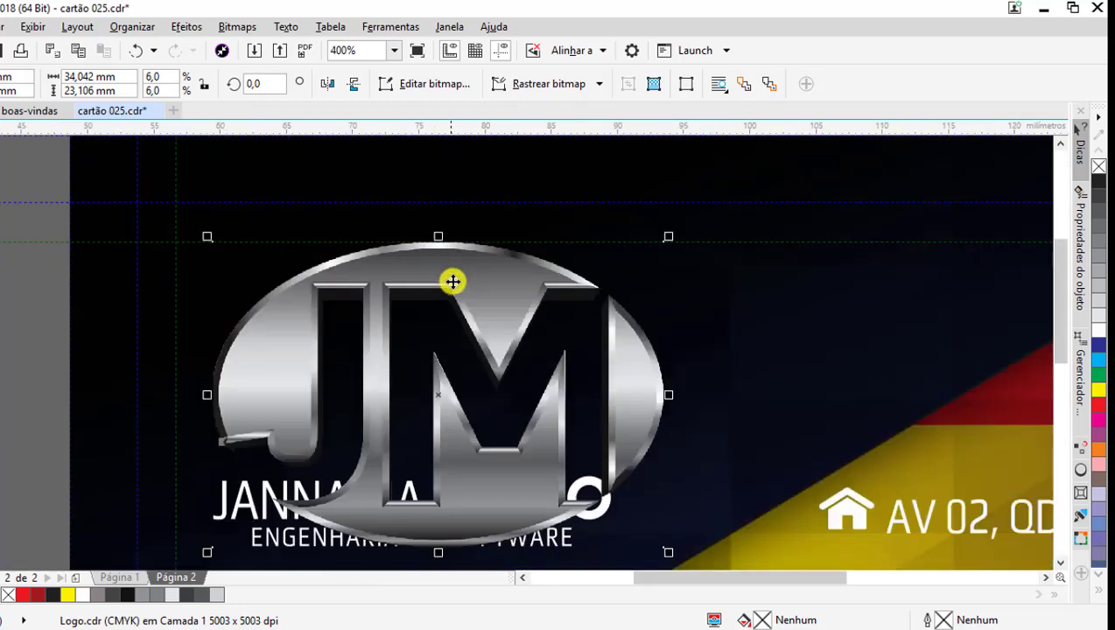
pyautogui.moveTo(667, 552); pyautogui.dragTo(581, 493)
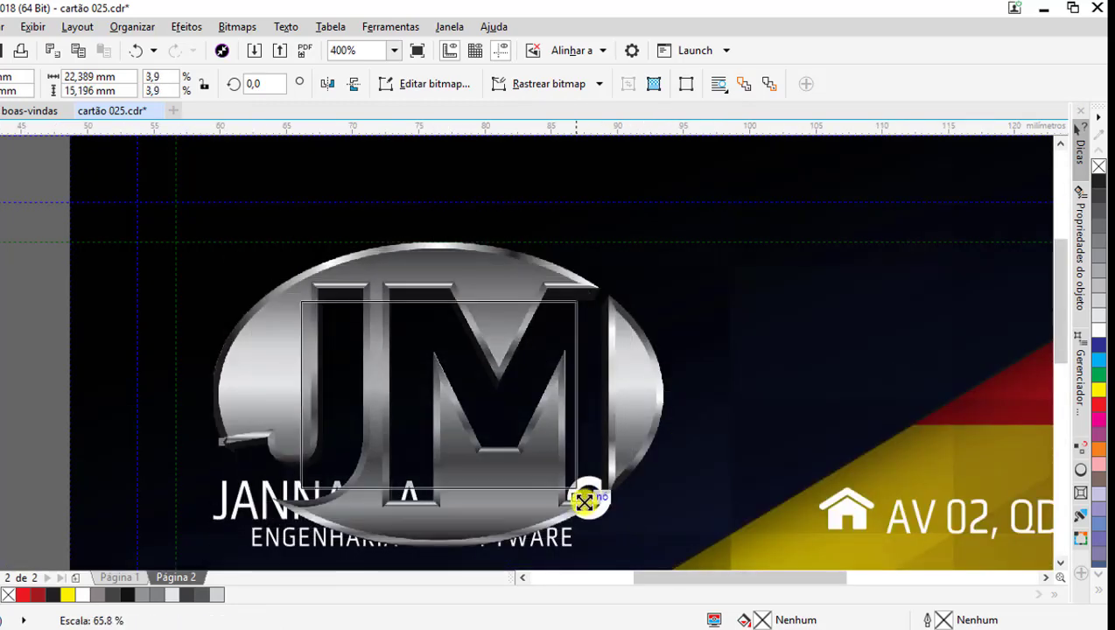
pyautogui.moveTo(517, 394); pyautogui.dragTo(430, 295)
pyautogui.scroll(-2, 430, 294)
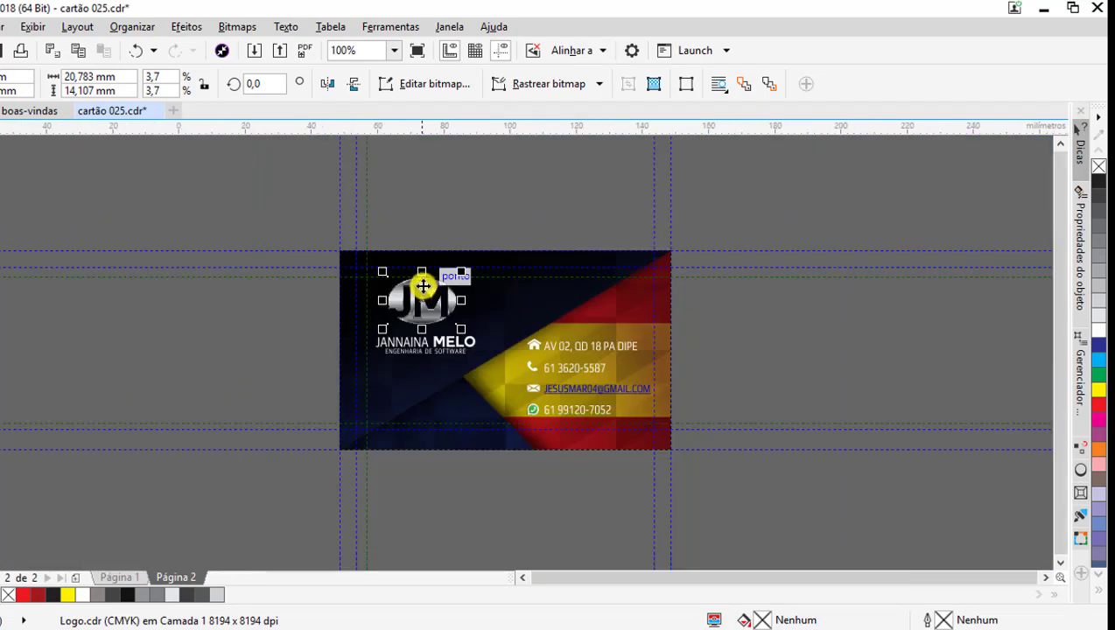
# - Scale the JM logo down slightly and move it up above the name
pyautogui.click(415, 248)
pyautogui.scroll(1, 421, 300)
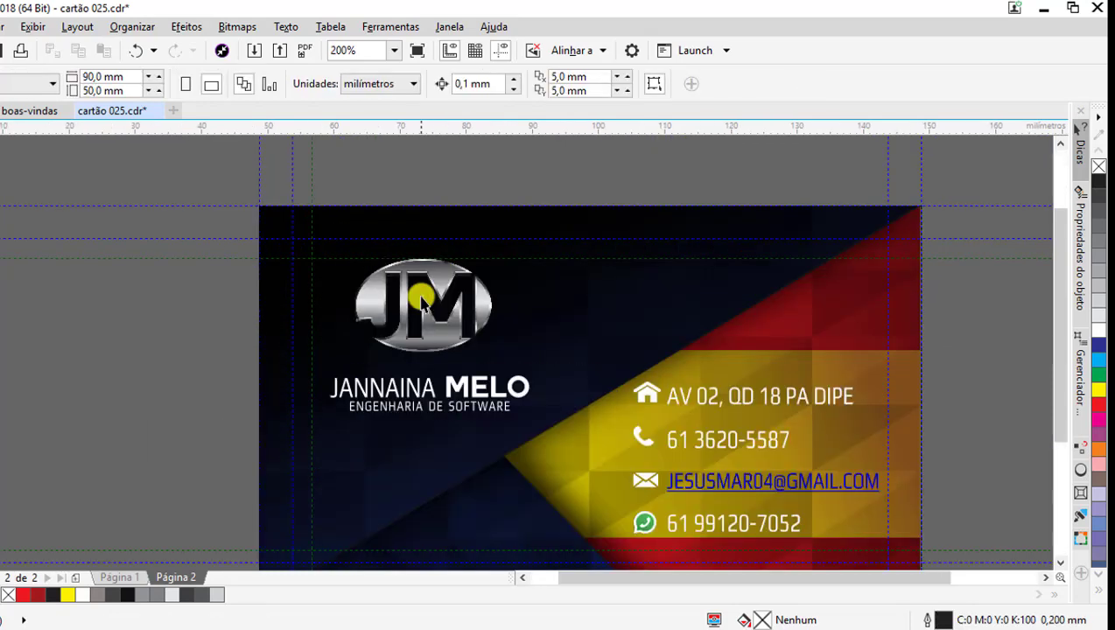
pyautogui.click(444, 284)
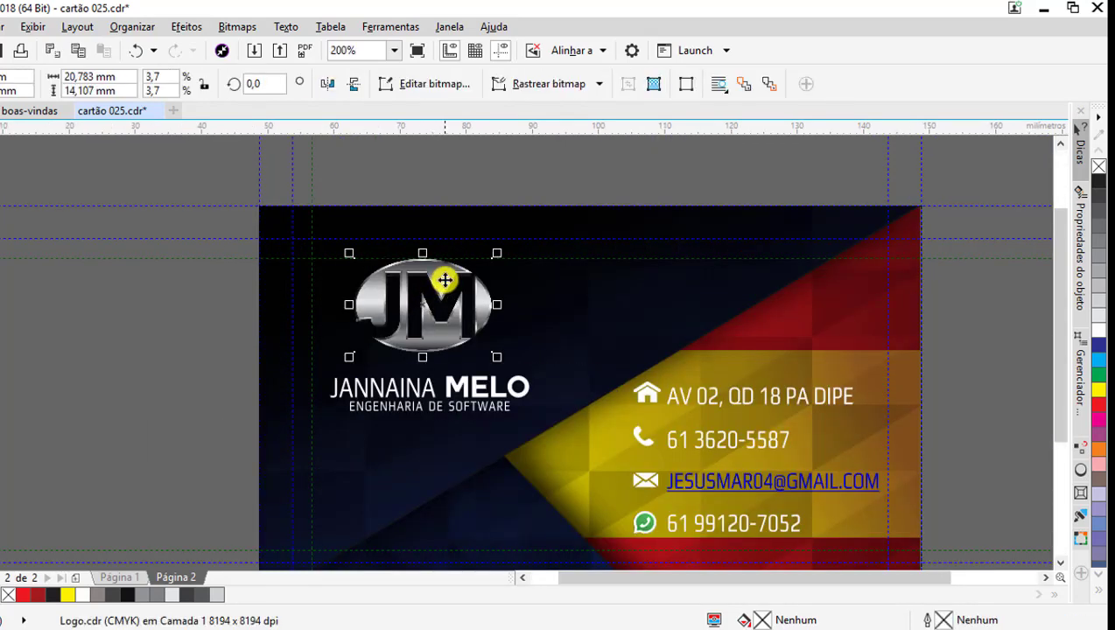
pyautogui.scroll(2, 445, 285)
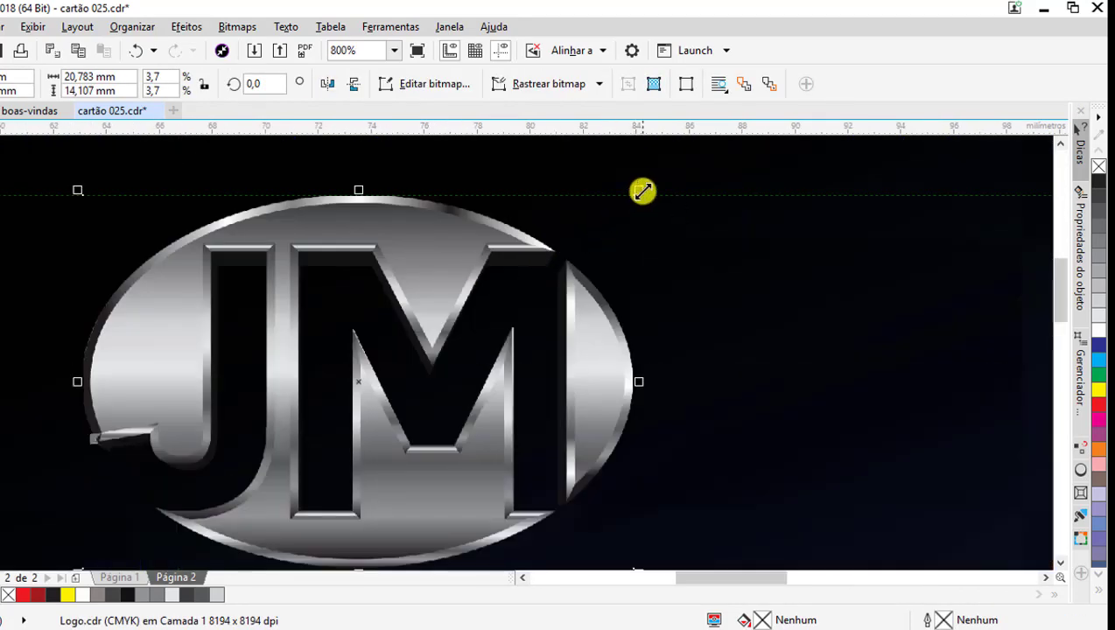
pyautogui.moveTo(639, 192); pyautogui.dragTo(588, 221)
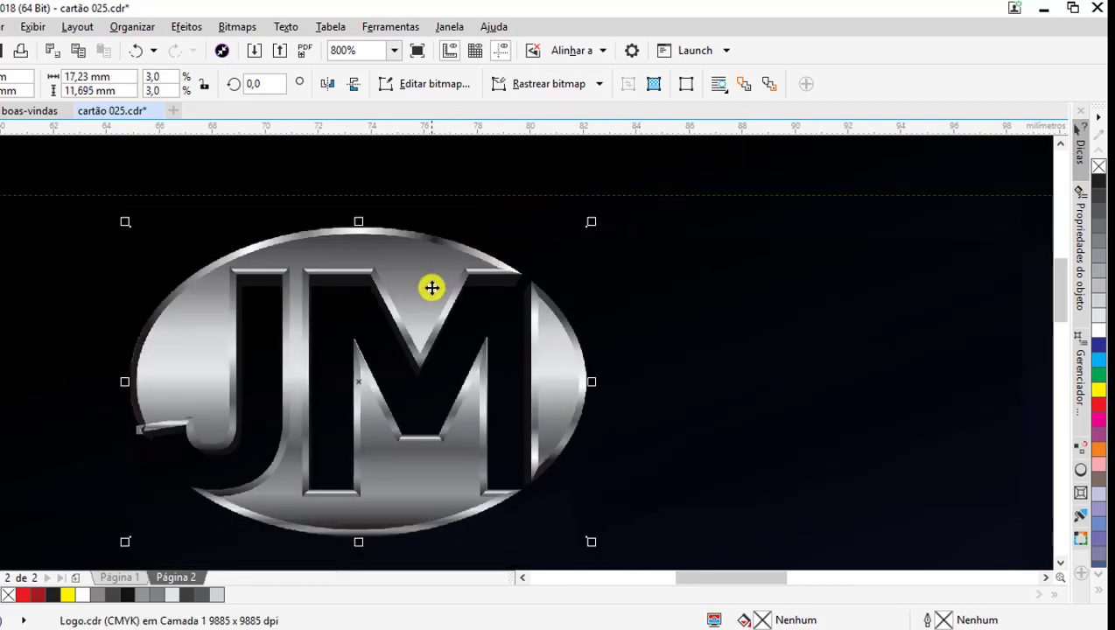
pyautogui.moveTo(430, 289); pyautogui.dragTo(428, 256)
pyautogui.scroll(-3, 428, 256)
# - Nudge the JM logo sideways so it is centred above the name
pyautogui.click(109, 276)
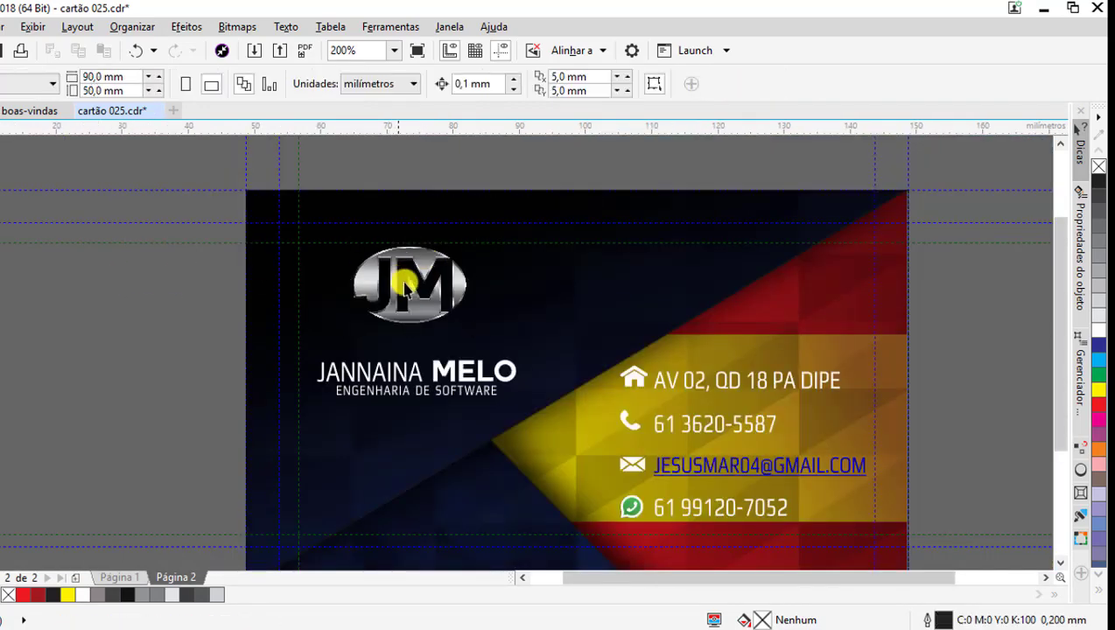
pyautogui.scroll(1, 413, 293)
pyautogui.scroll(1, 413, 294)
pyautogui.click(415, 304)
pyautogui.scroll(-1, 417, 306)
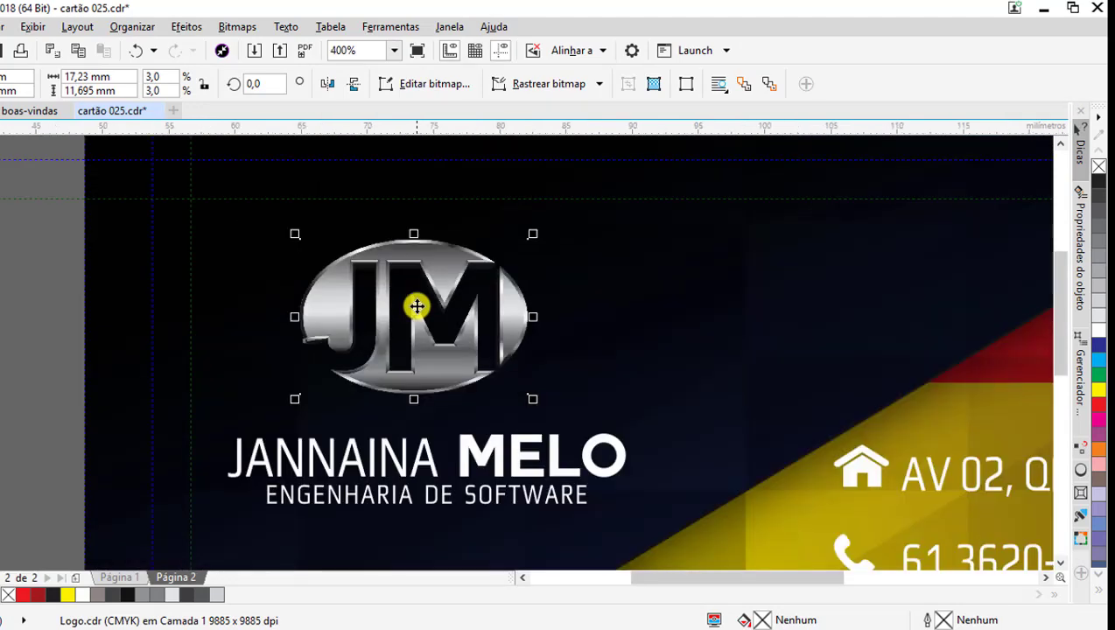
pyautogui.moveTo(419, 371)
pyautogui.mouseDown()
pyautogui.moveTo(440, 379)
pyautogui.moveTo(448, 369)
pyautogui.mouseUp()
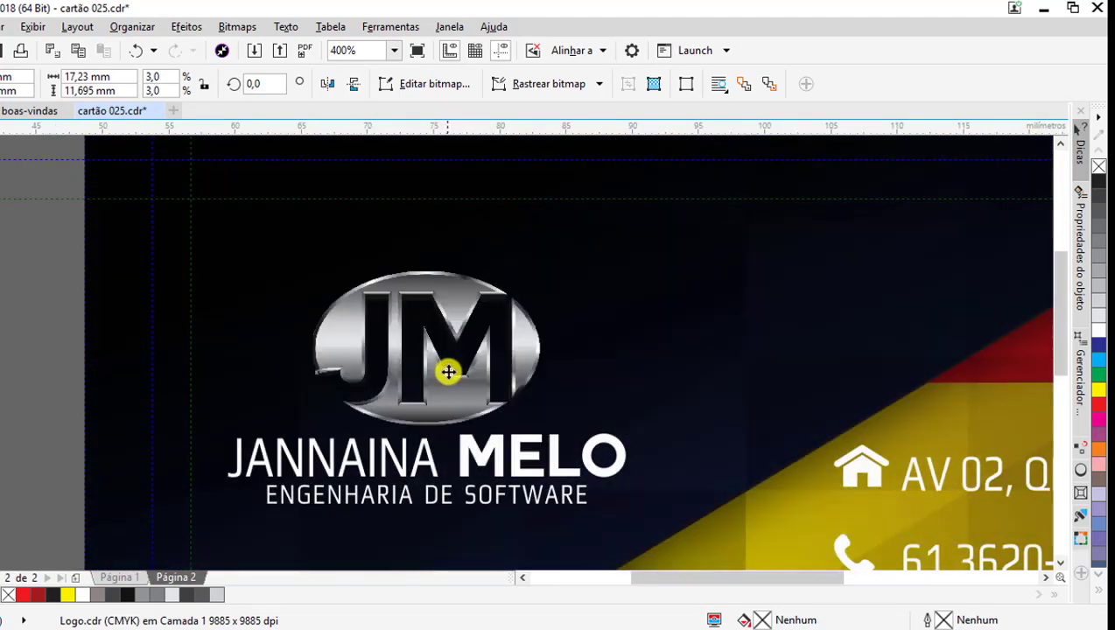
pyautogui.scroll(-1, 448, 368)
pyautogui.scroll(-1, 439, 338)
# - Zoom in and out to inspect the logo above the name and subtitle
pyautogui.click(259, 331)
pyautogui.scroll(1, 433, 378)
pyautogui.scroll(1, 463, 410)
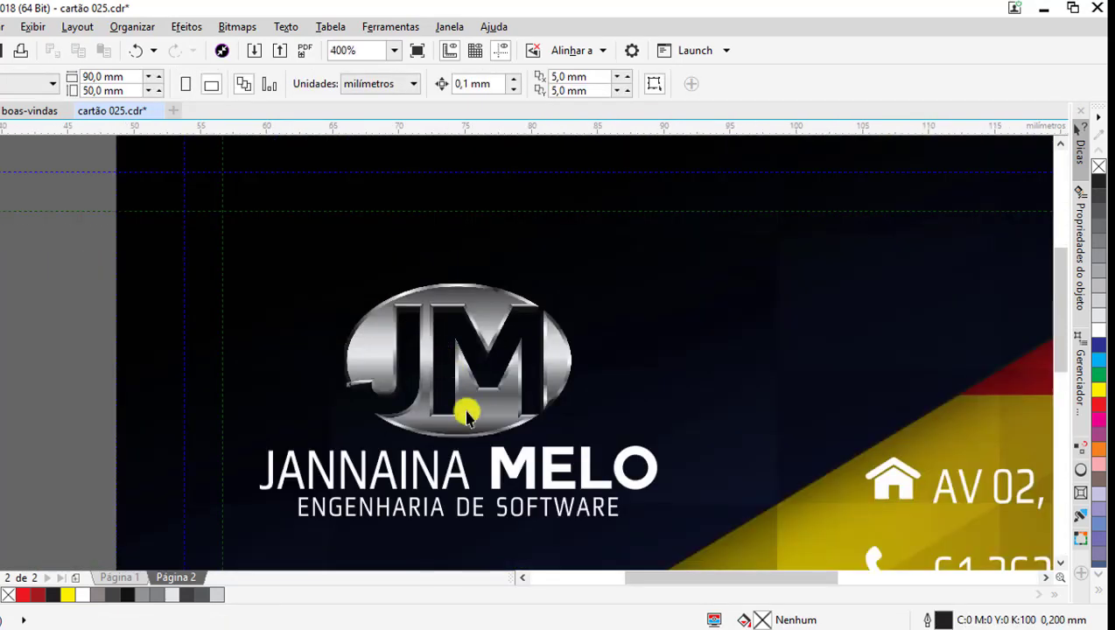
pyautogui.scroll(1, 489, 423)
pyautogui.scroll(1, 489, 424)
pyautogui.scroll(1, 514, 444)
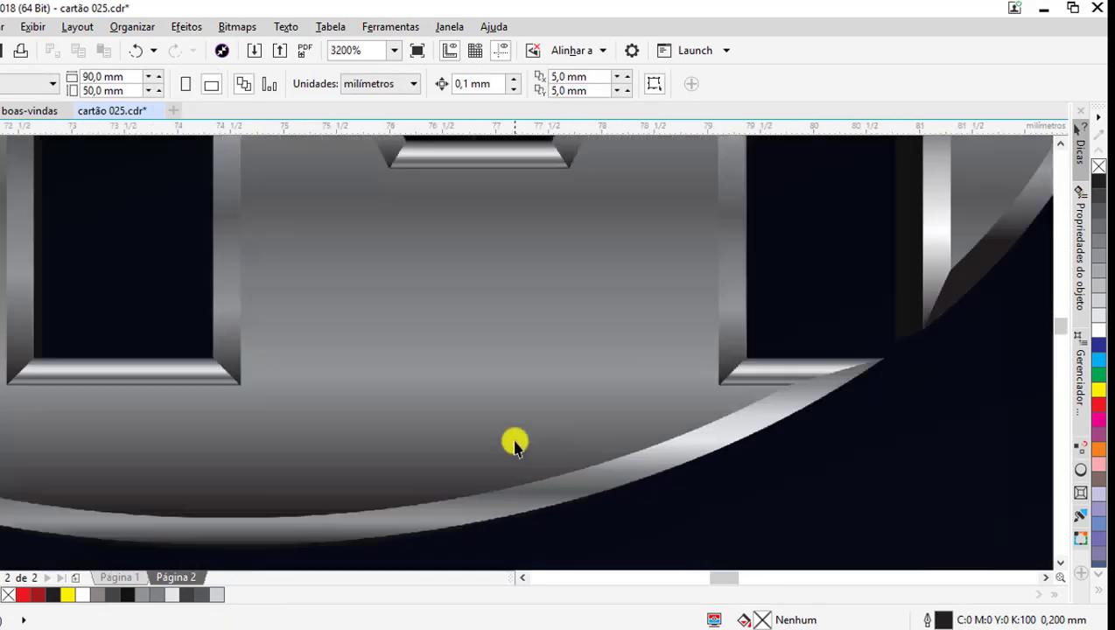
pyautogui.scroll(-2, 517, 443)
pyautogui.scroll(-1, 516, 433)
pyautogui.scroll(2, 517, 368)
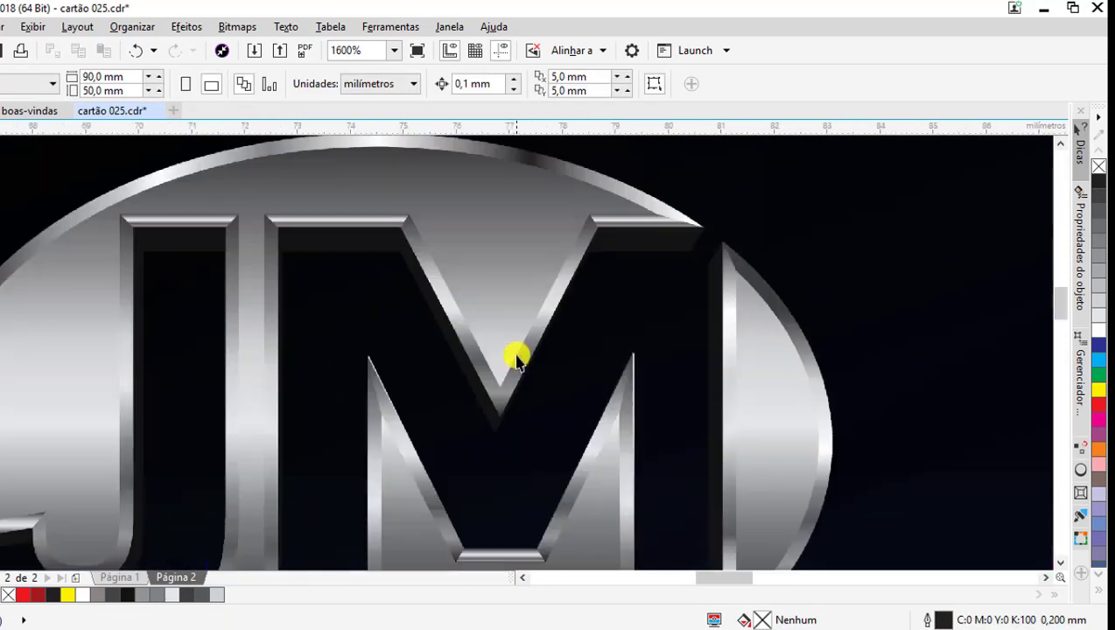
pyautogui.scroll(1, 517, 359)
pyautogui.scroll(-2, 505, 331)
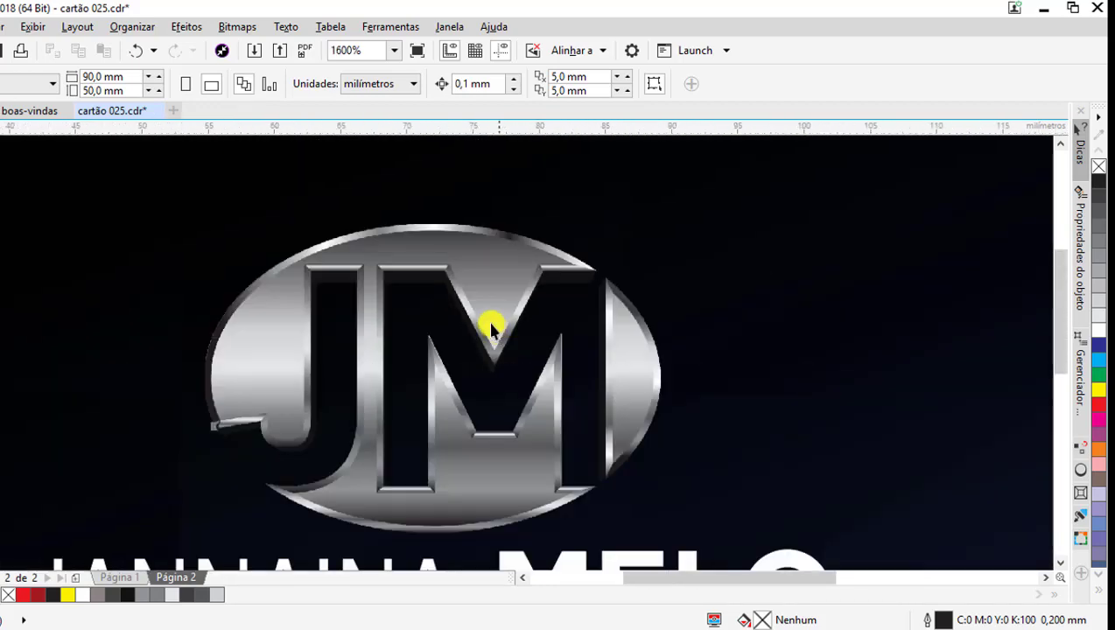
pyautogui.scroll(-2, 493, 262)
pyautogui.scroll(-1, 490, 326)
pyautogui.scroll(1, 508, 369)
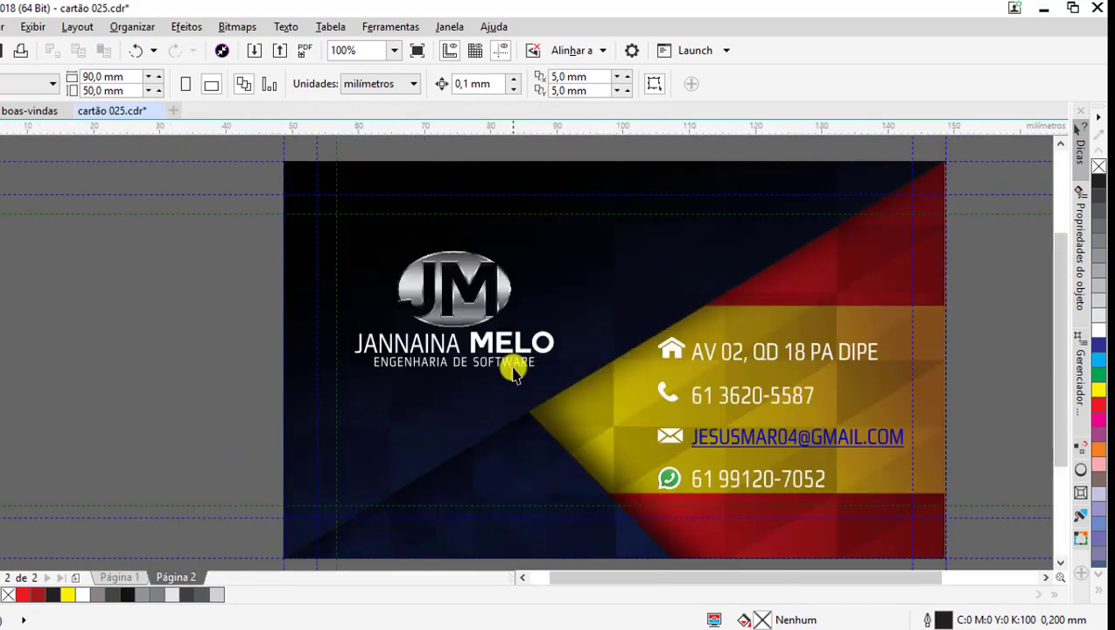
pyautogui.scroll(-1, 470, 326)
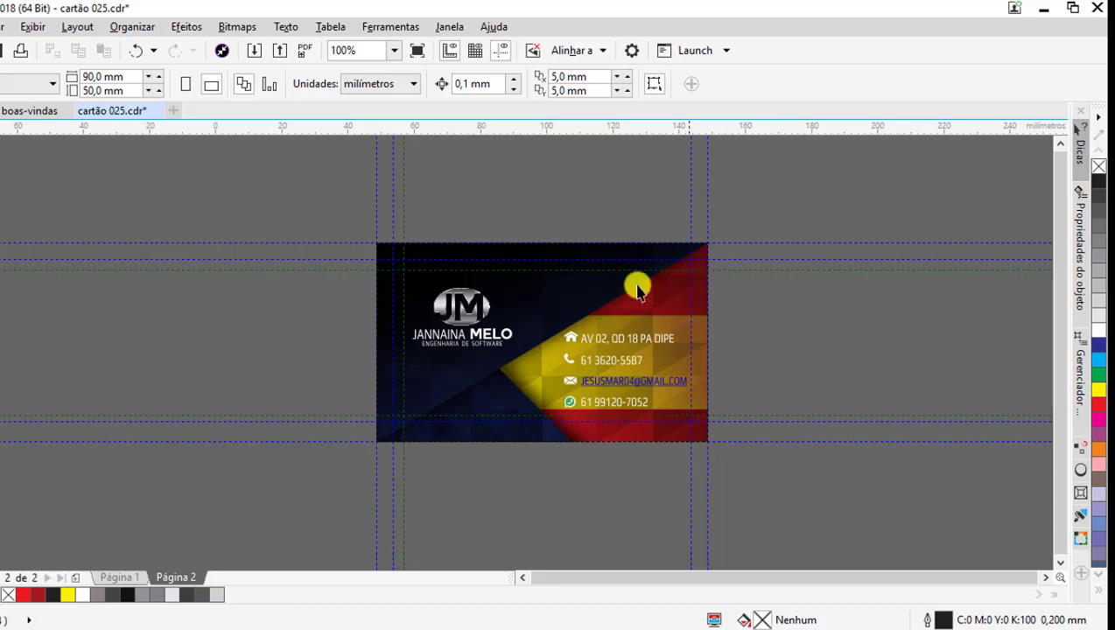
pyautogui.scroll(1, 599, 317)
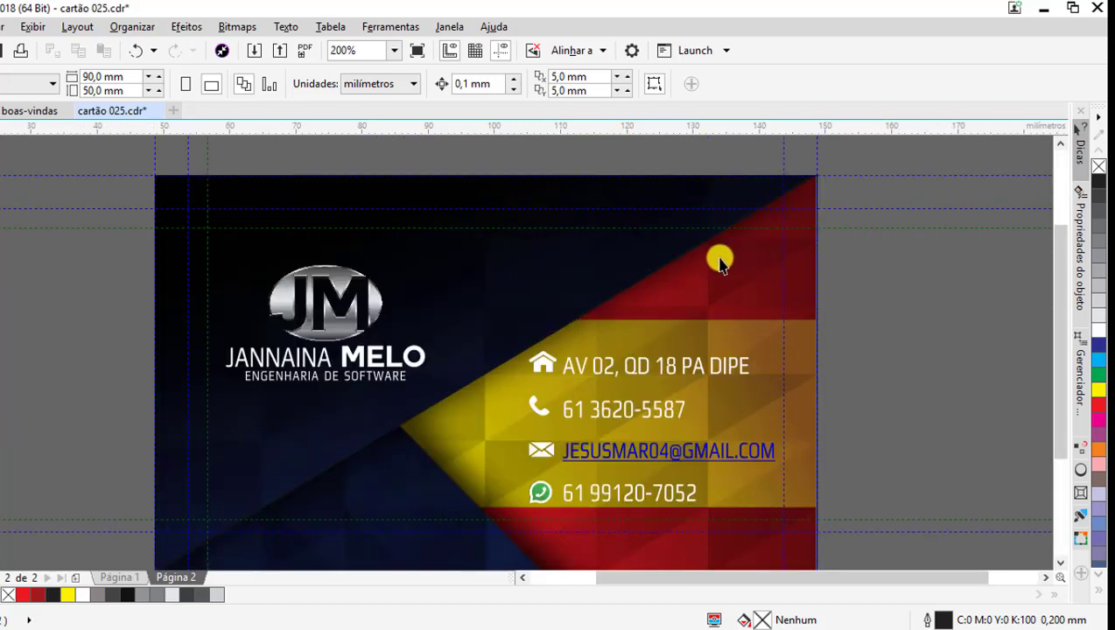
pyautogui.scroll(1, 625, 300)
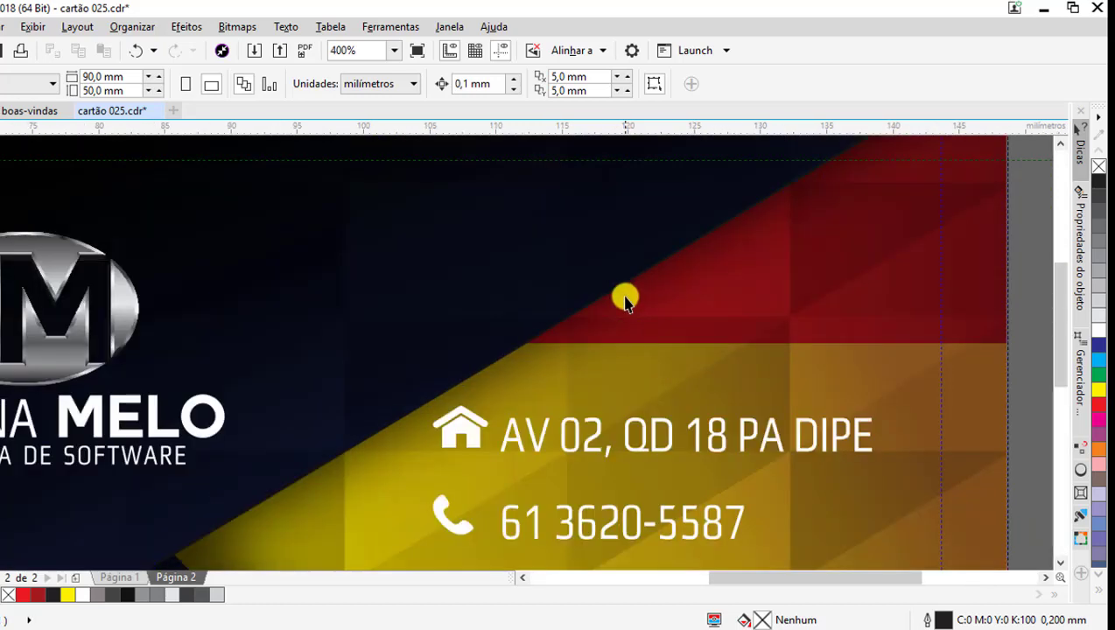
pyautogui.scroll(-2, 568, 274)
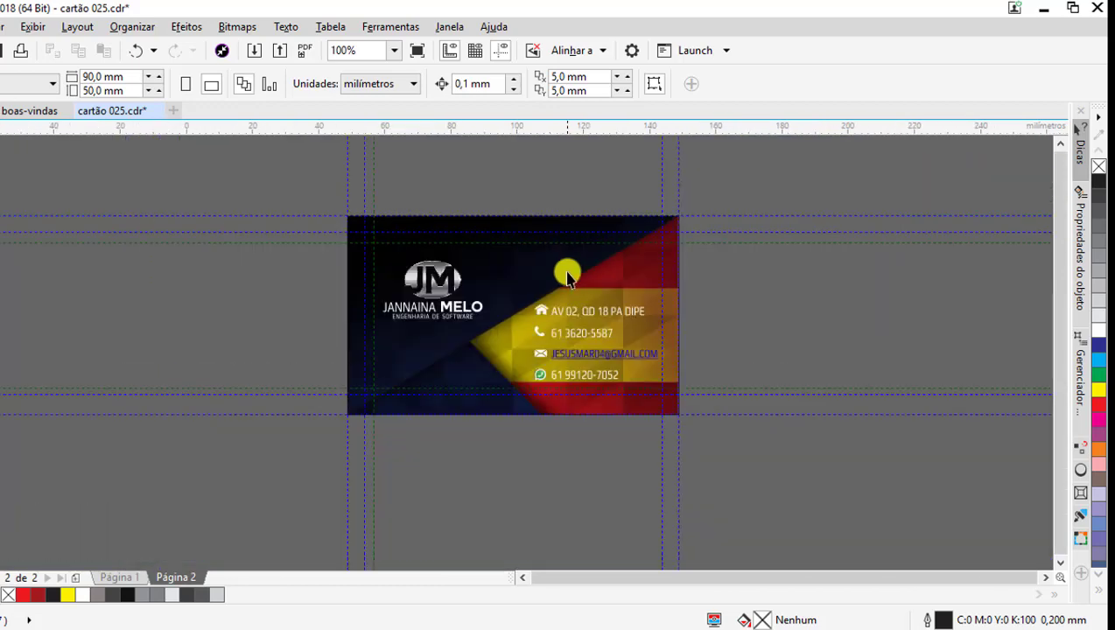
# - Undo the accidental move of the clipped background and bring up Converter em bitmap settings
pyautogui.hotkey('ctrl', 'z')
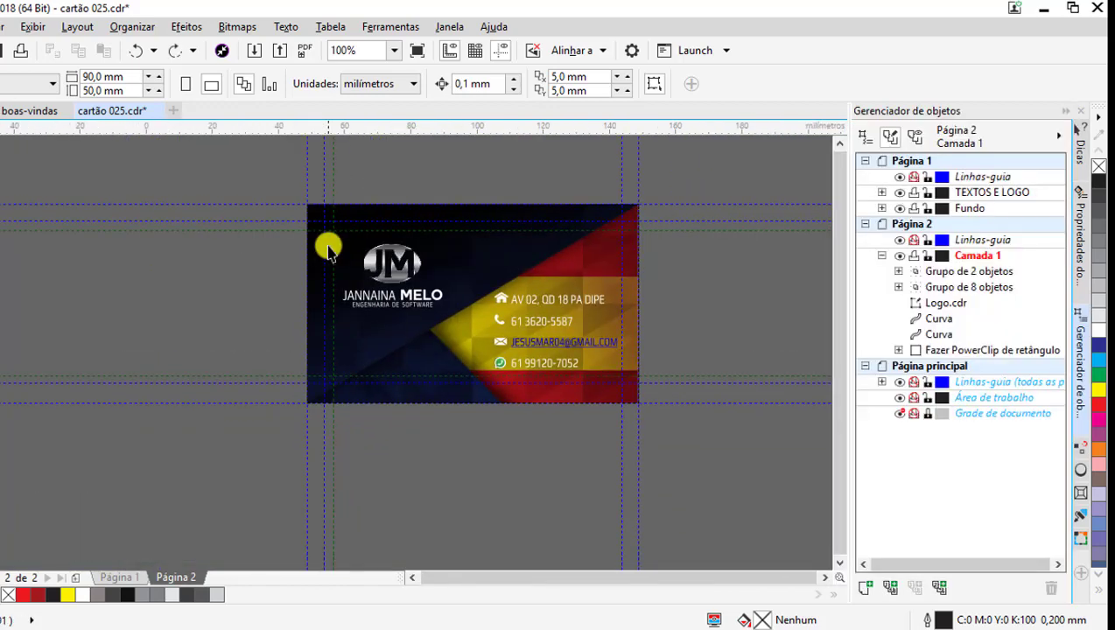
pyautogui.click(609, 257)
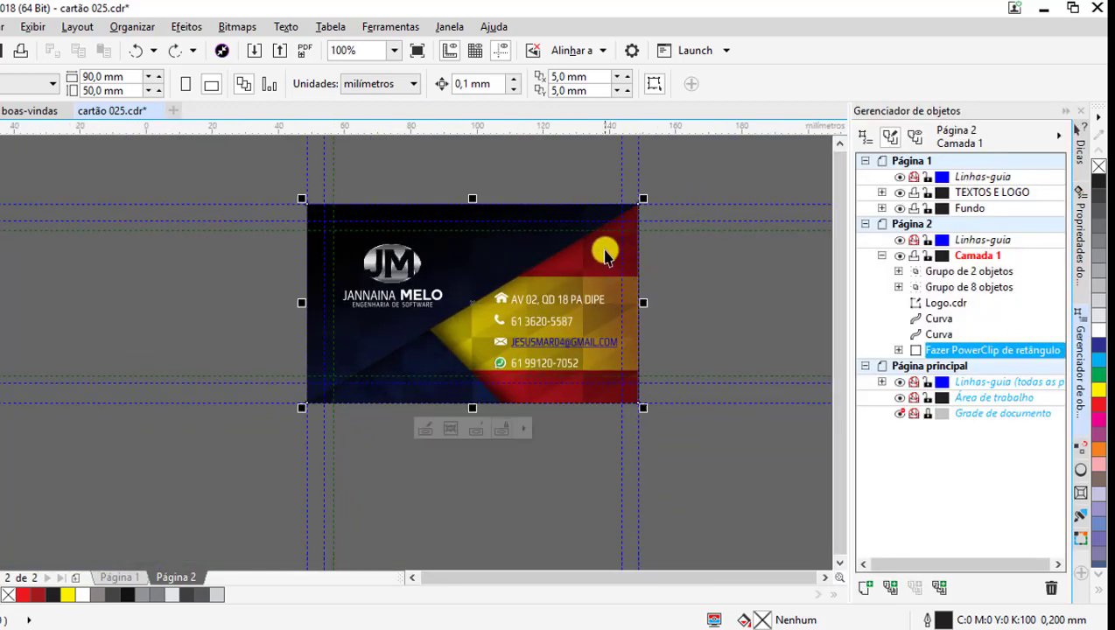
pyautogui.moveTo(548, 254); pyautogui.dragTo(172, 265)
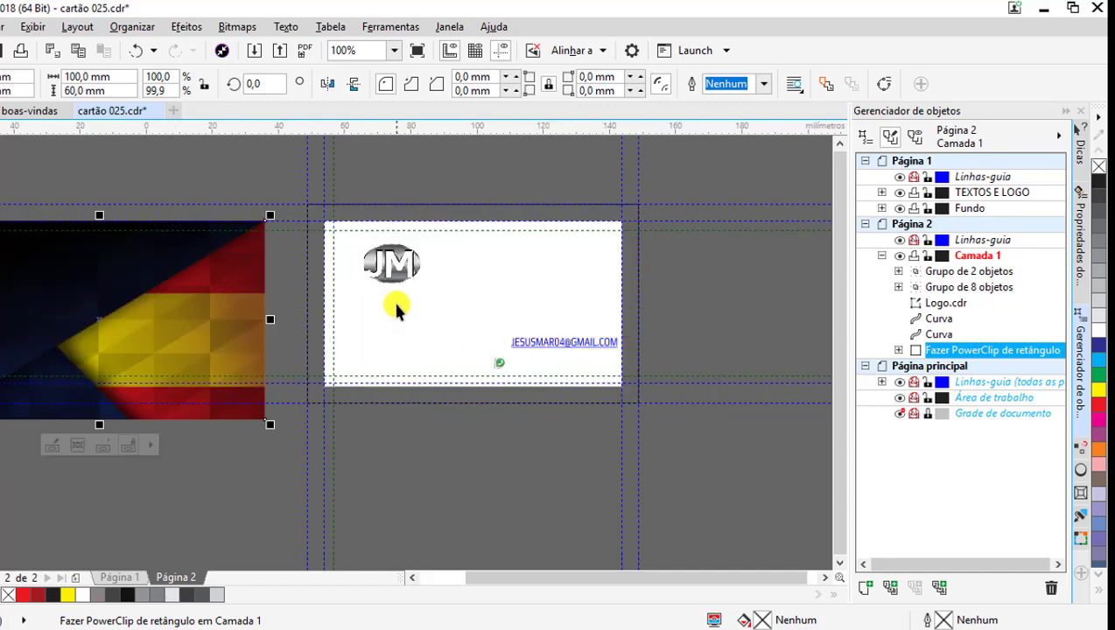
pyautogui.hotkey('ctrl', 'z')
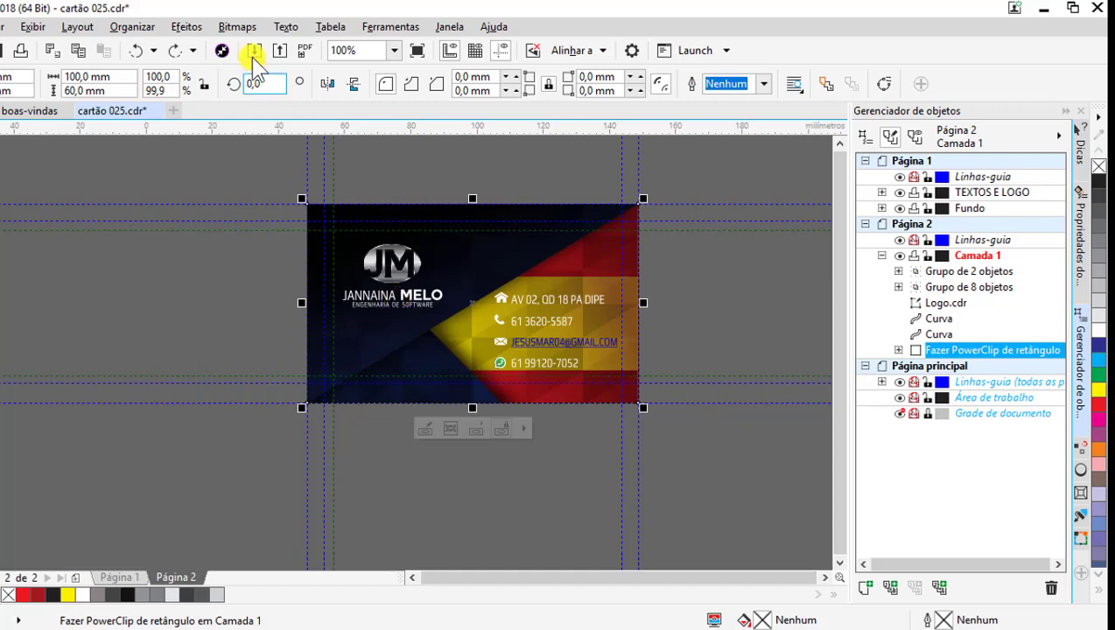
pyautogui.click(240, 27)
pyautogui.click(264, 49)
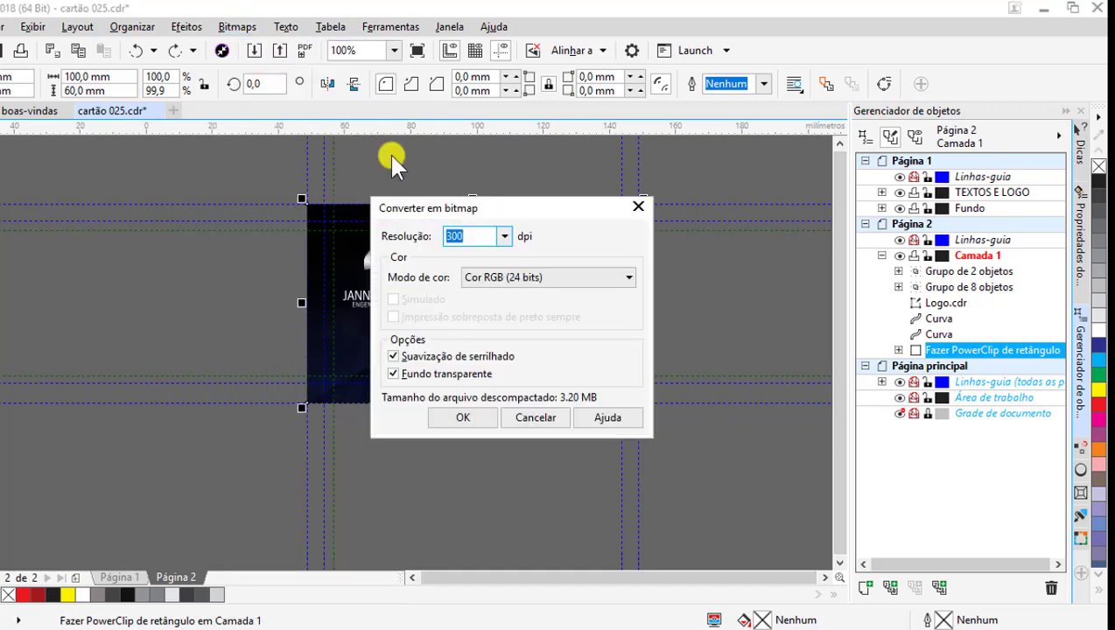
# - Convert the clipped card artwork into a 300 dpi RGB (24-bit) bitmap
pyautogui.moveTo(558, 215); pyautogui.dragTo(641, 143)
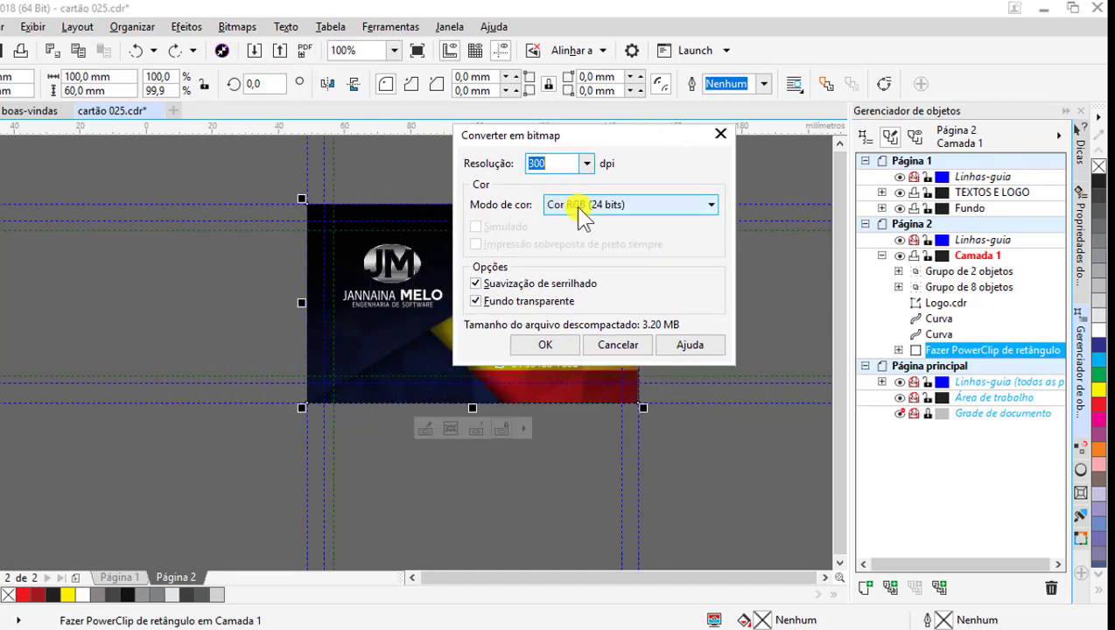
pyautogui.click(702, 206)
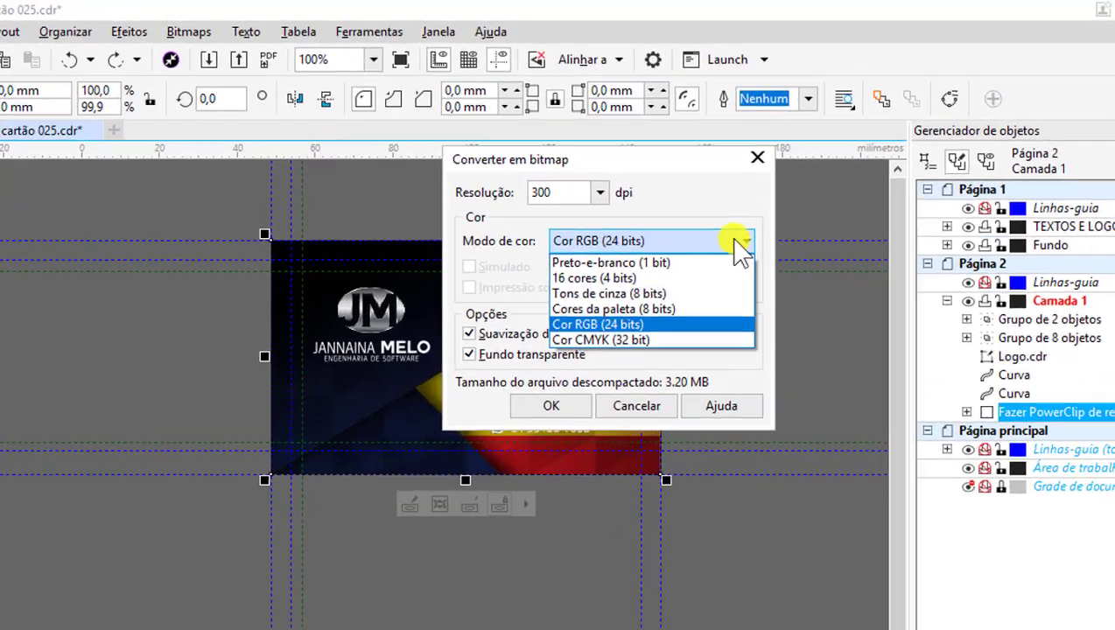
pyautogui.click(574, 272)
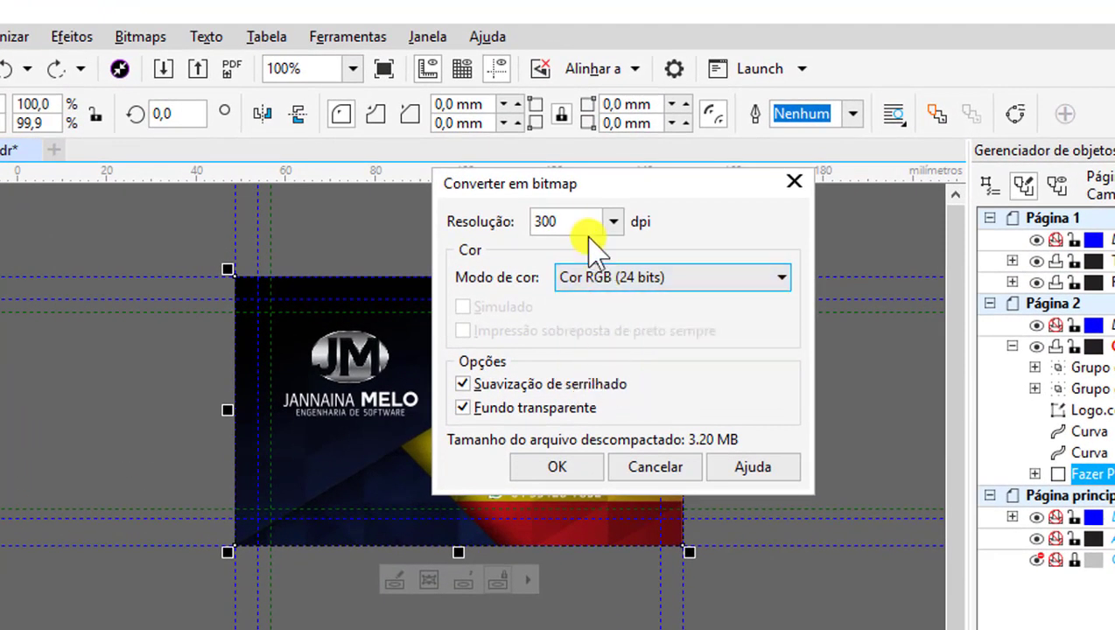
pyautogui.click(557, 469)
pyautogui.scroll(2, 486, 366)
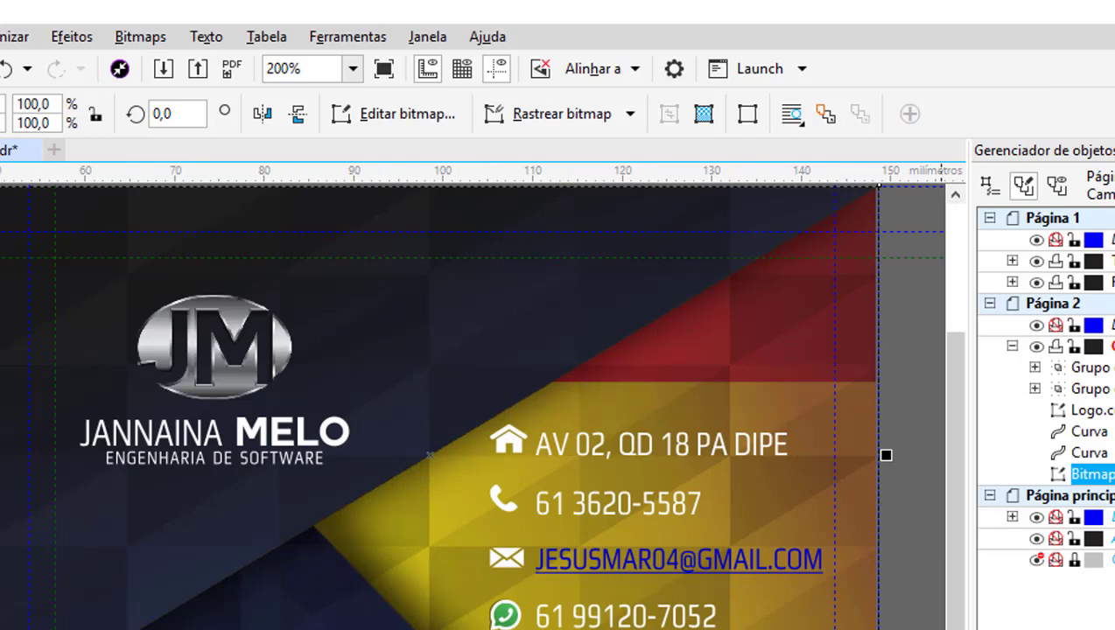
# - Change the card bitmap's colour mode to CMYK (32 bits)
pyautogui.hscroll(-3, 543, 394)
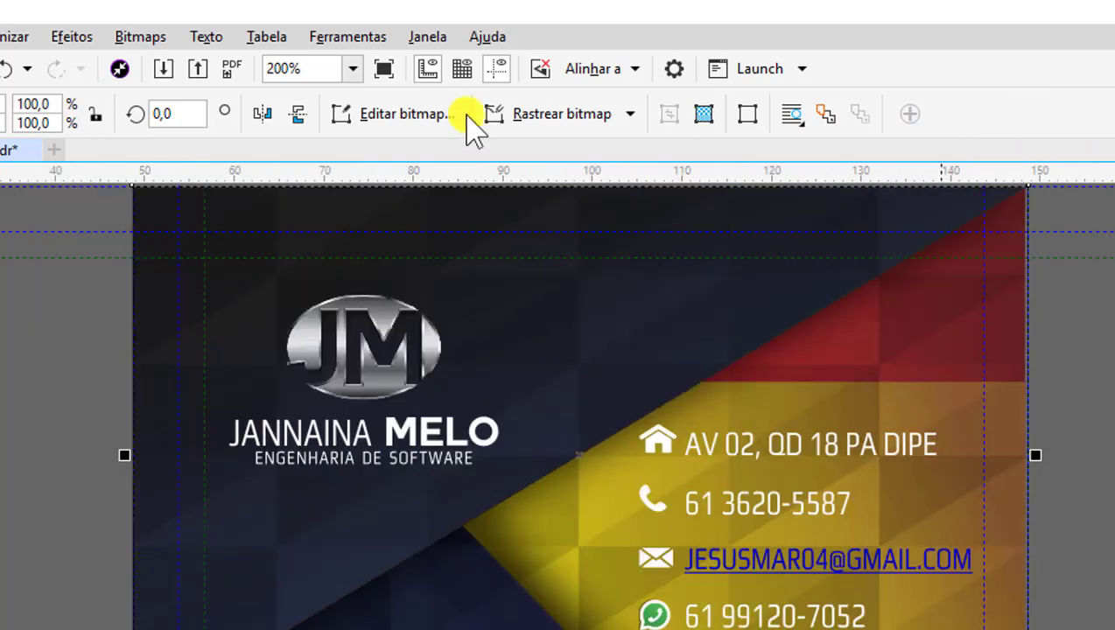
pyautogui.click(147, 38)
pyautogui.moveTo(163, 265)
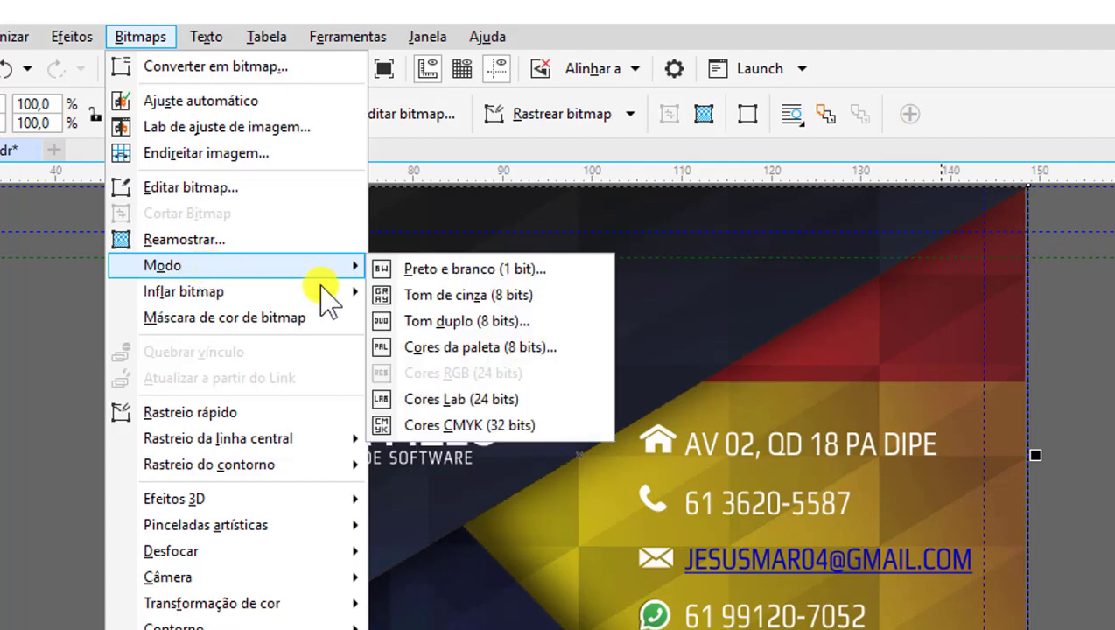
pyautogui.click(502, 427)
pyautogui.scroll(-2, 500, 427)
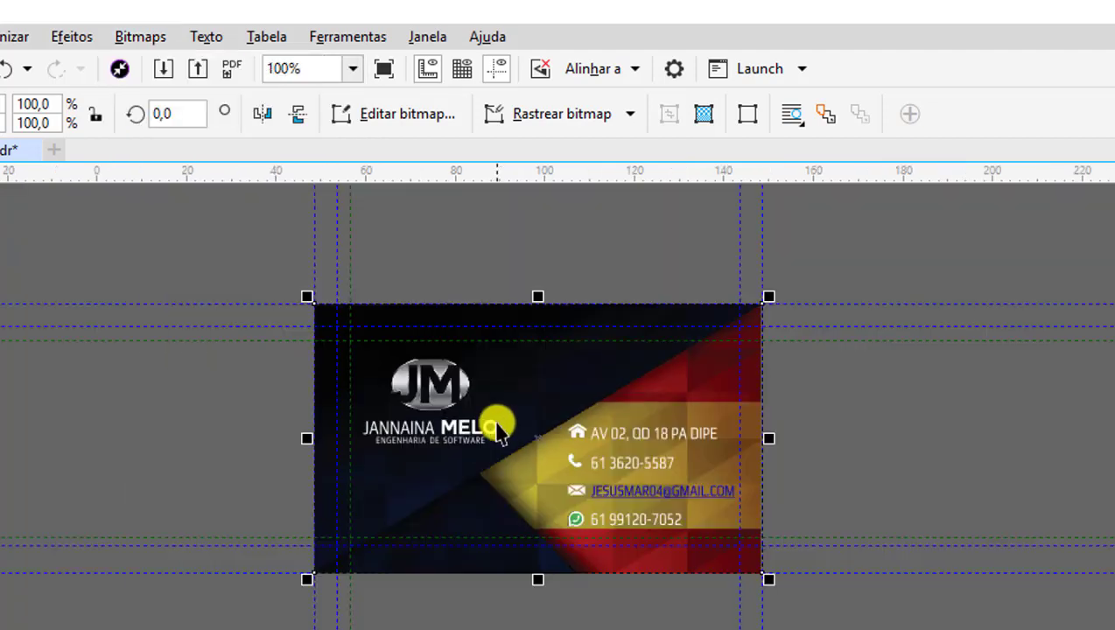
# - Zoom in on the diagonal yellow stripe edge to inspect its pixels, then reselect the card
pyautogui.click(880, 424)
pyautogui.scroll(2, 711, 375)
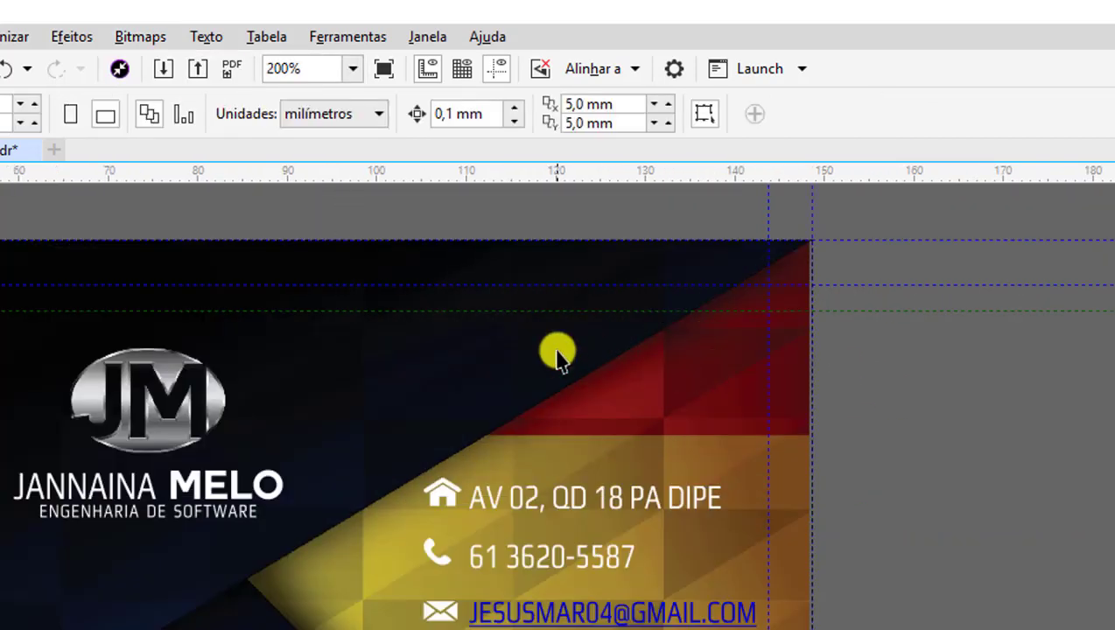
pyautogui.scroll(-2, 557, 356)
pyautogui.scroll(6, 463, 420)
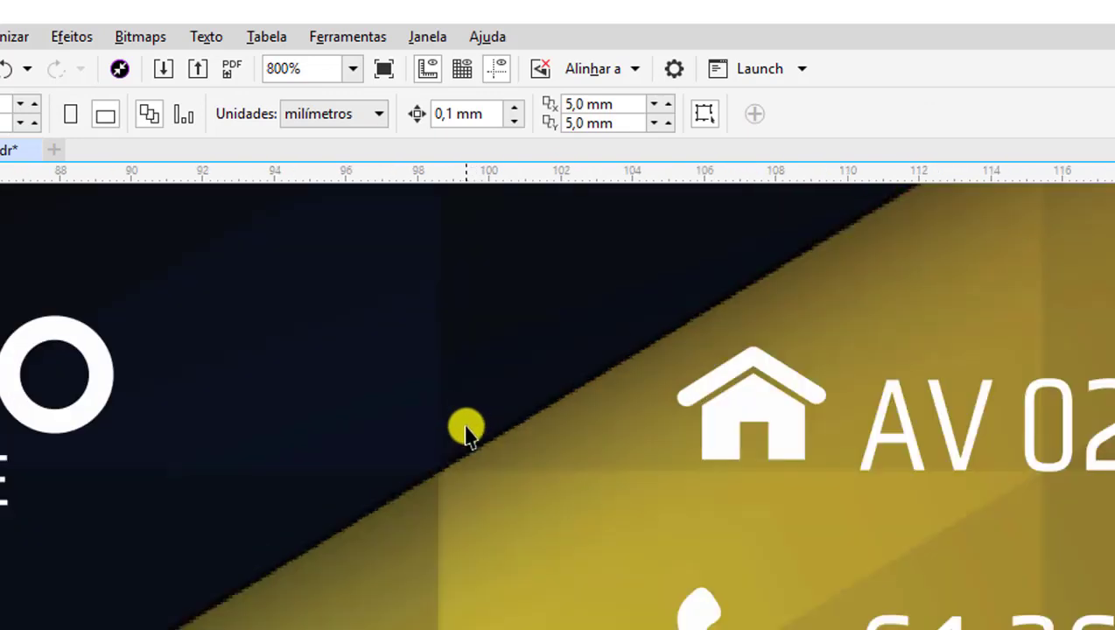
pyautogui.scroll(-4, 475, 442)
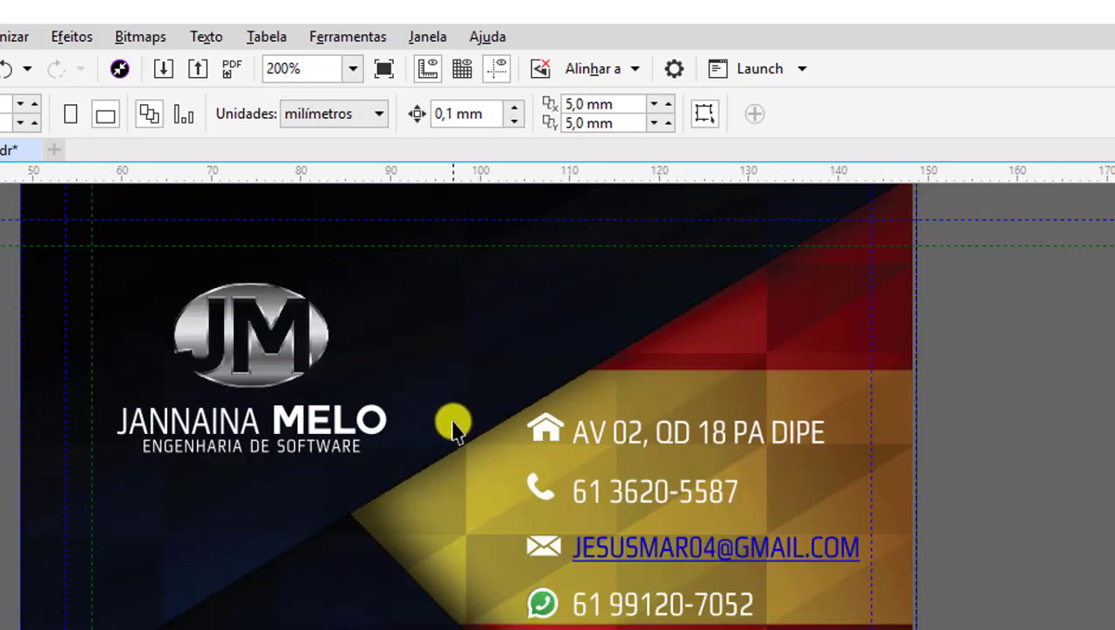
pyautogui.scroll(-2, 463, 433)
pyautogui.scroll(2, 432, 477)
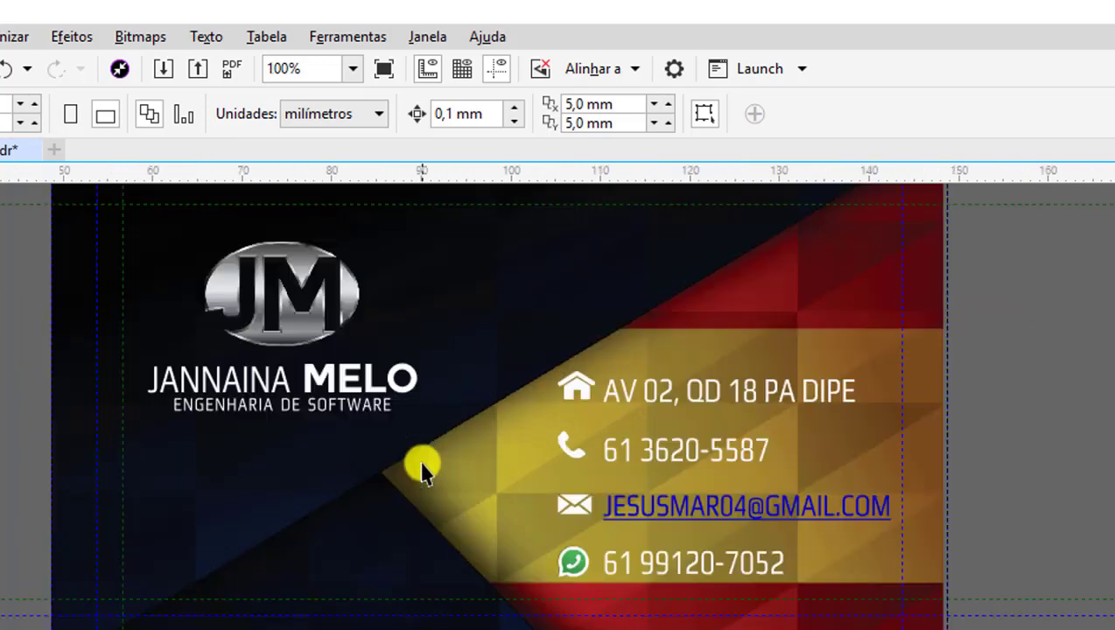
pyautogui.scroll(2, 422, 465)
pyautogui.scroll(2, 495, 393)
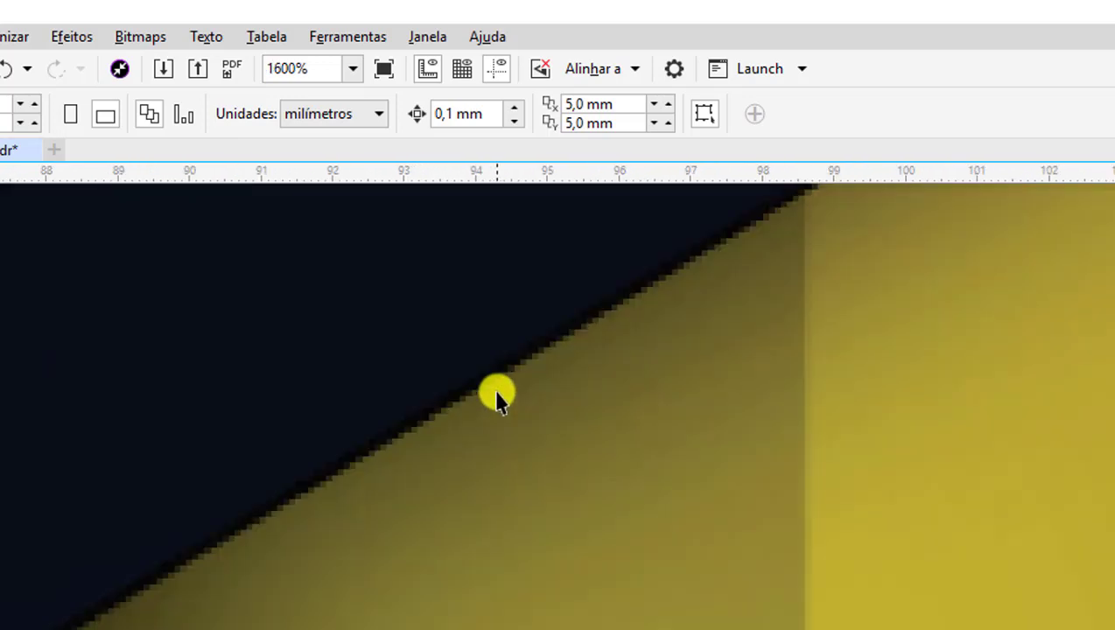
pyautogui.scroll(1, 491, 385)
pyautogui.scroll(-1, 464, 375)
pyautogui.scroll(-3, 464, 375)
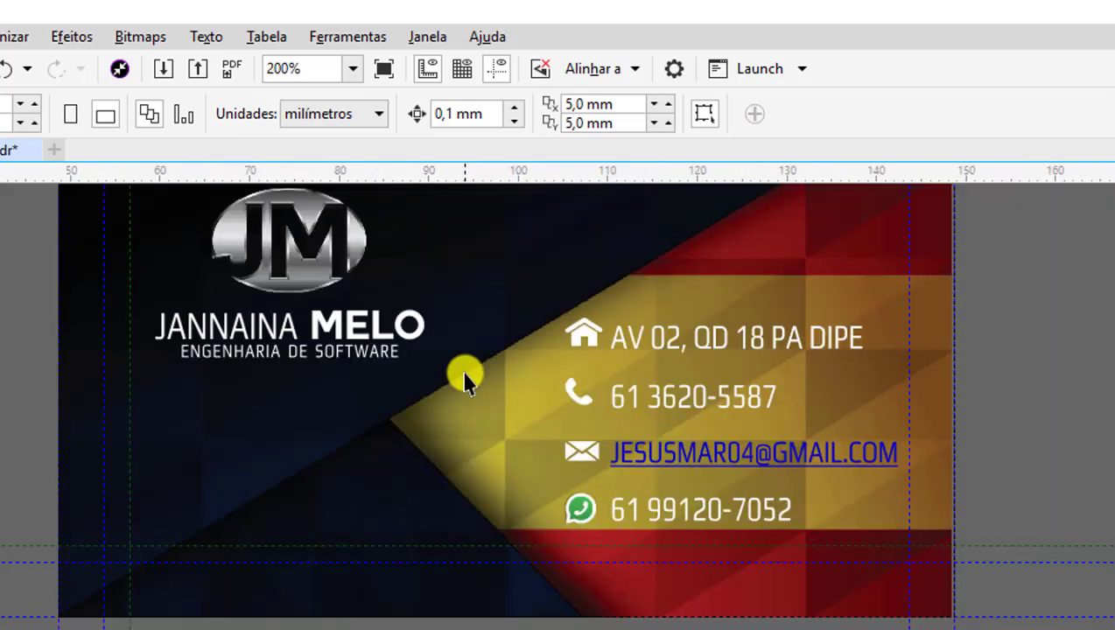
pyautogui.scroll(-1, 352, 359)
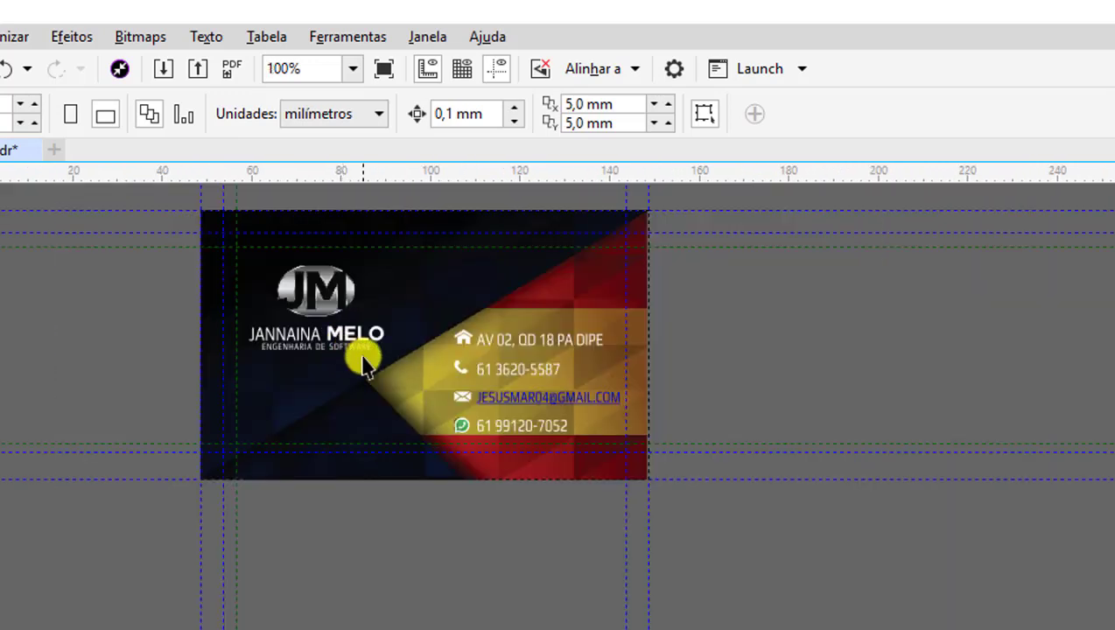
pyautogui.click(364, 366)
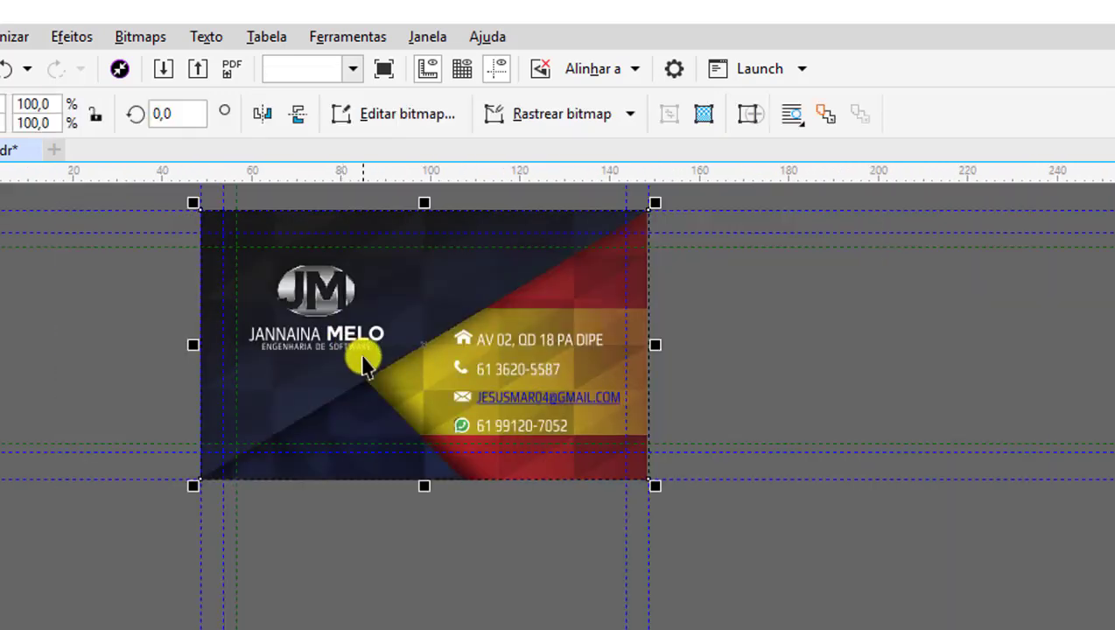
pyautogui.click(566, 477)
pyautogui.scroll(-1, 495, 457)
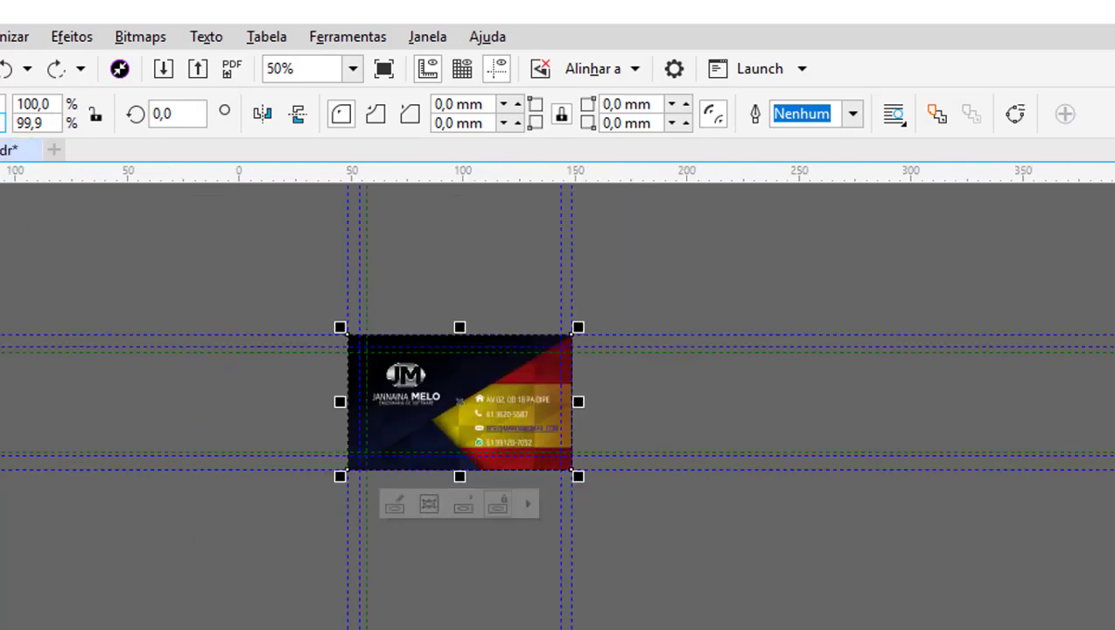
# - Scale the card background up in stages, via about 613 and 843 mm, to about 1110 mm wide
pyautogui.click(93, 88)
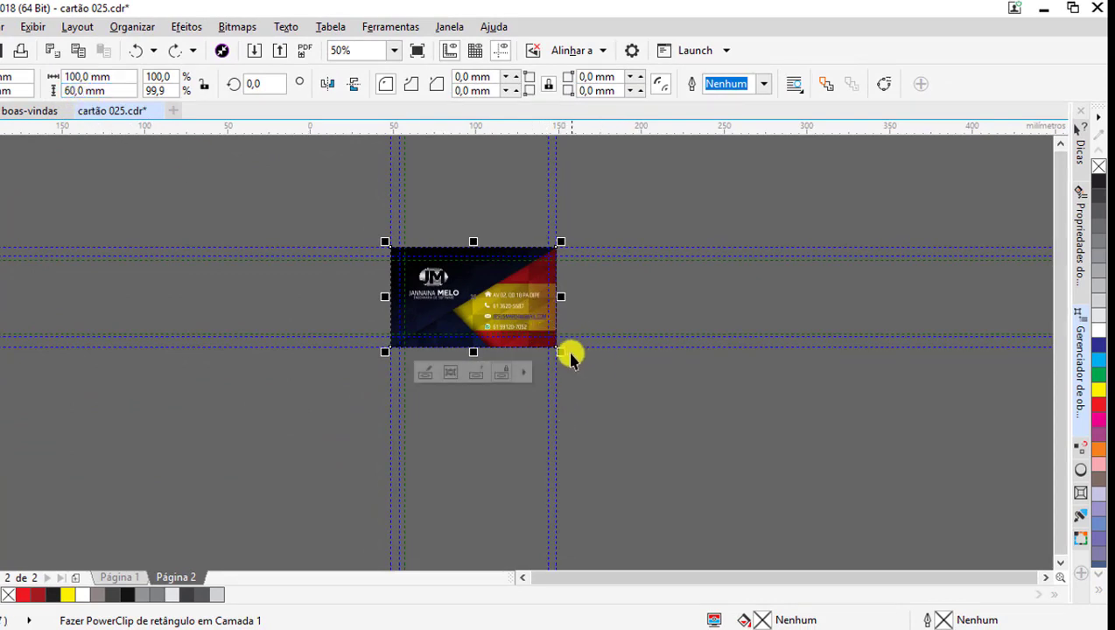
pyautogui.moveTo(560, 351); pyautogui.dragTo(795, 490)
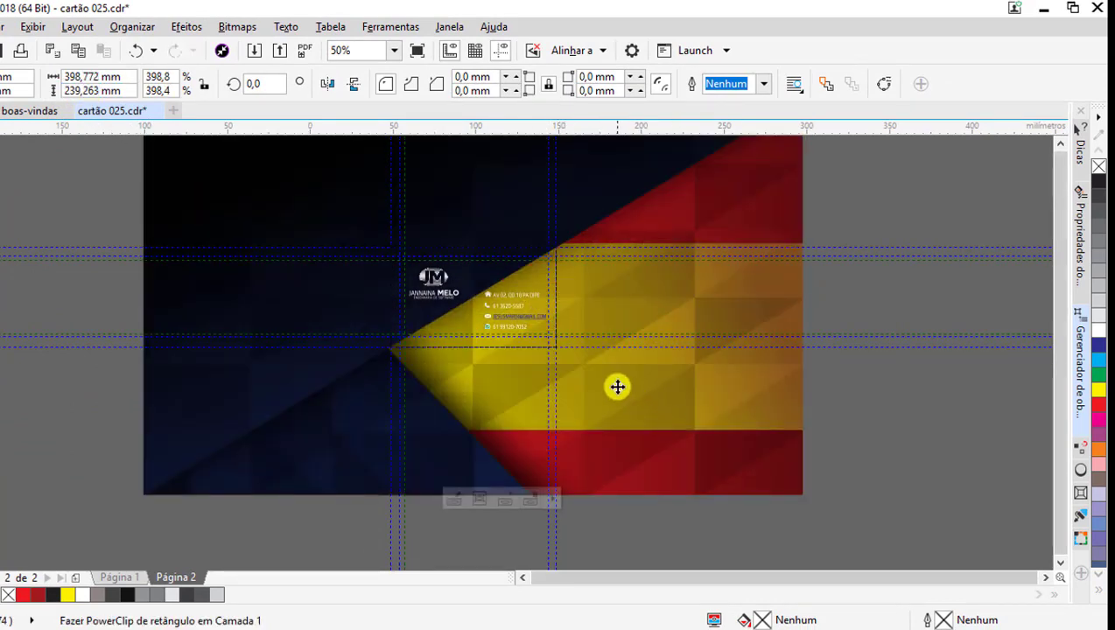
pyautogui.scroll(-1, 617, 386)
pyautogui.scroll(-2, 678, 421)
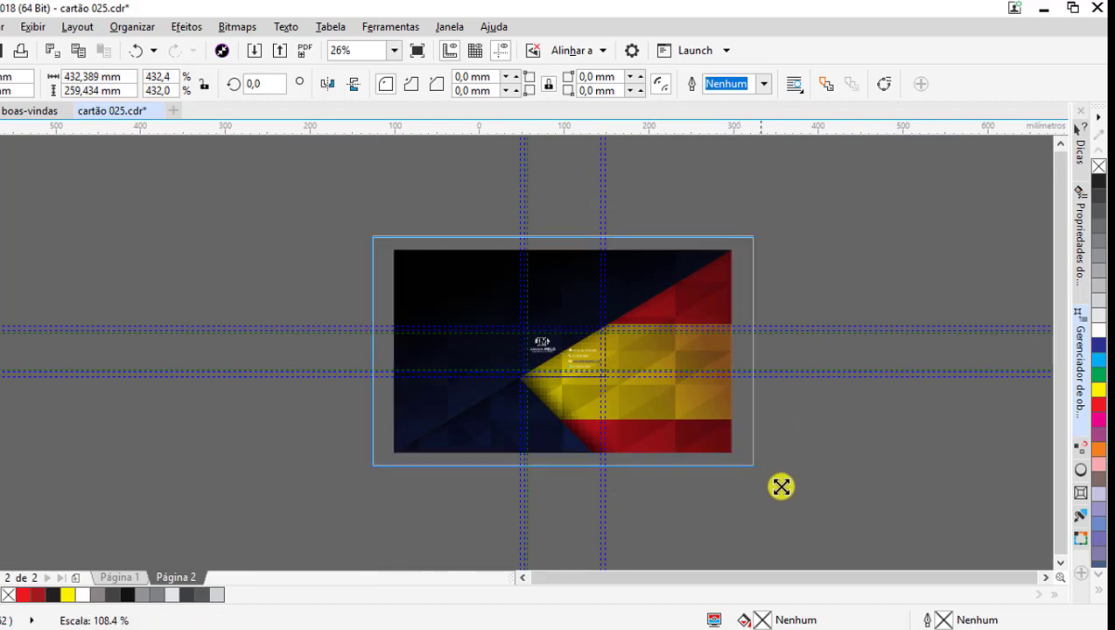
pyautogui.moveTo(738, 461); pyautogui.dragTo(834, 515)
pyautogui.scroll(-1, 560, 311)
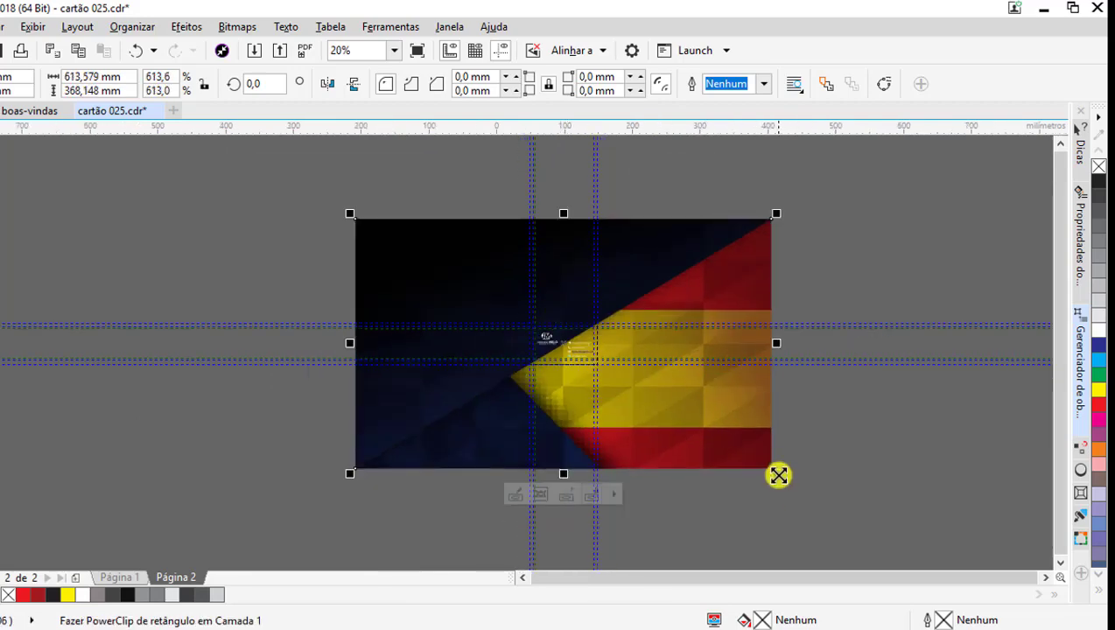
pyautogui.moveTo(778, 475); pyautogui.dragTo(836, 511)
pyautogui.scroll(-1, 562, 321)
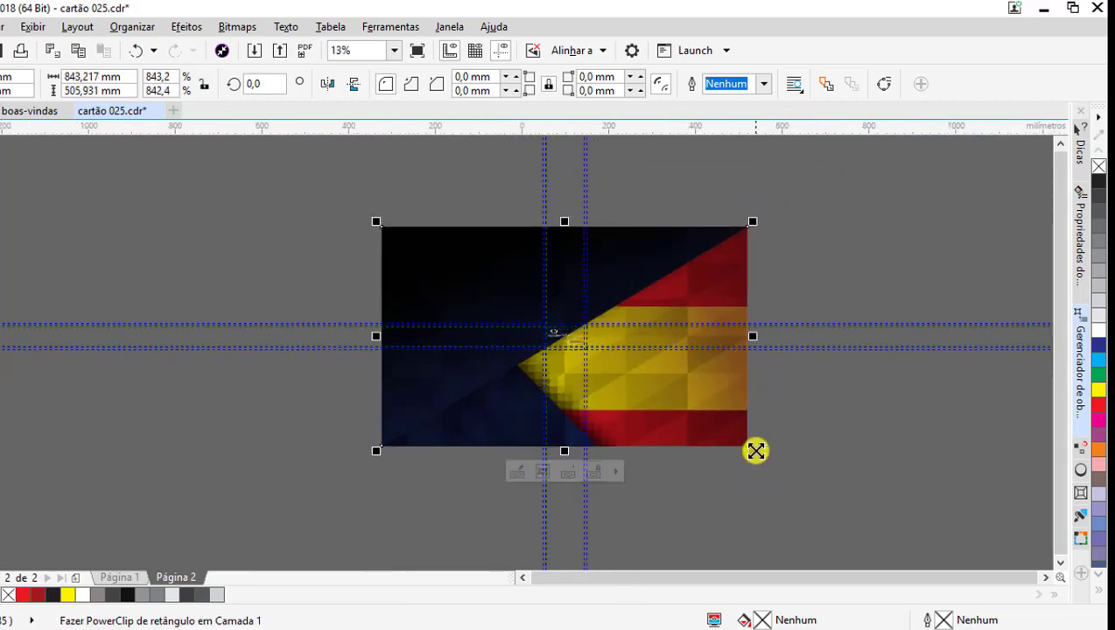
pyautogui.moveTo(756, 450); pyautogui.dragTo(811, 492)
pyautogui.scroll(2, 569, 407)
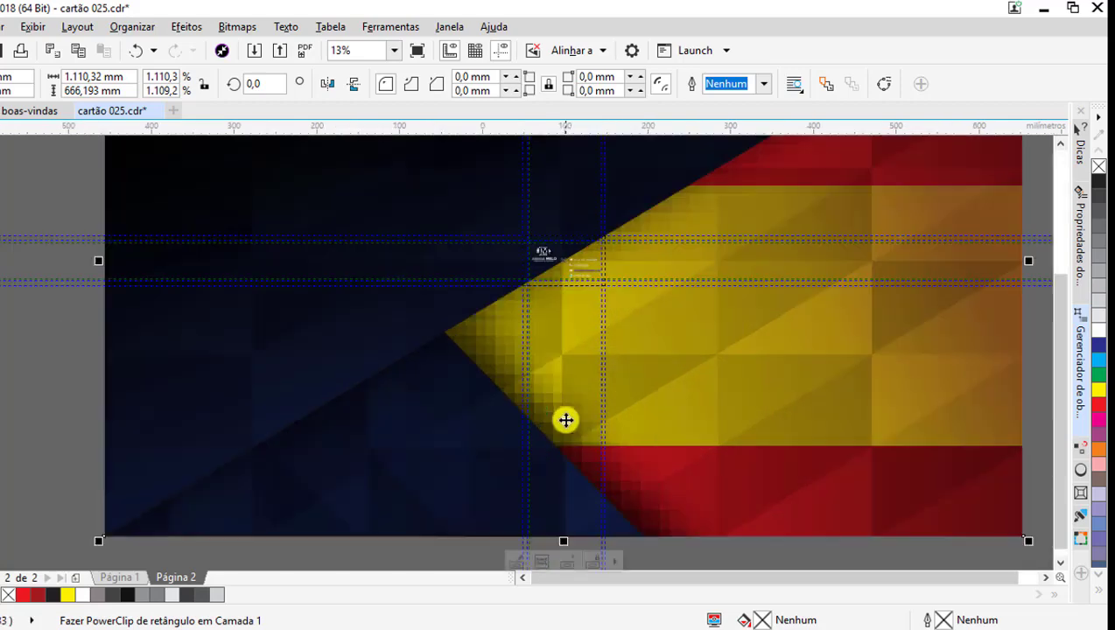
pyautogui.scroll(3, 563, 412)
pyautogui.scroll(-1, 560, 402)
pyautogui.scroll(-5, 555, 398)
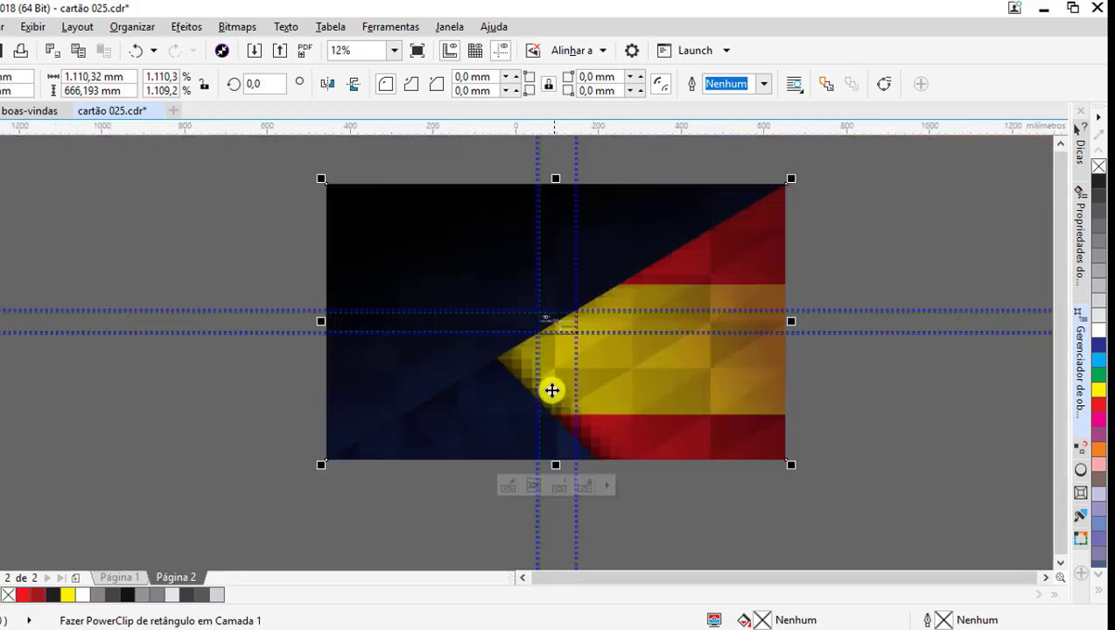
# - Convert the enlarged background into a 300 dpi bitmap and zoom out to view it
pyautogui.click(232, 32)
pyautogui.click(269, 48)
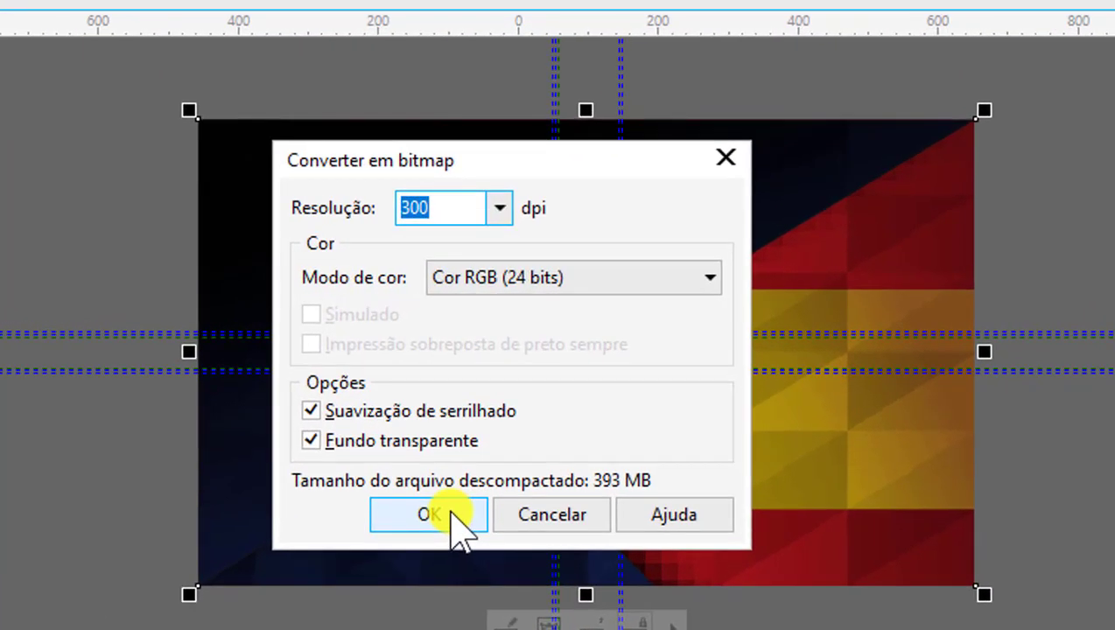
pyautogui.click(452, 511)
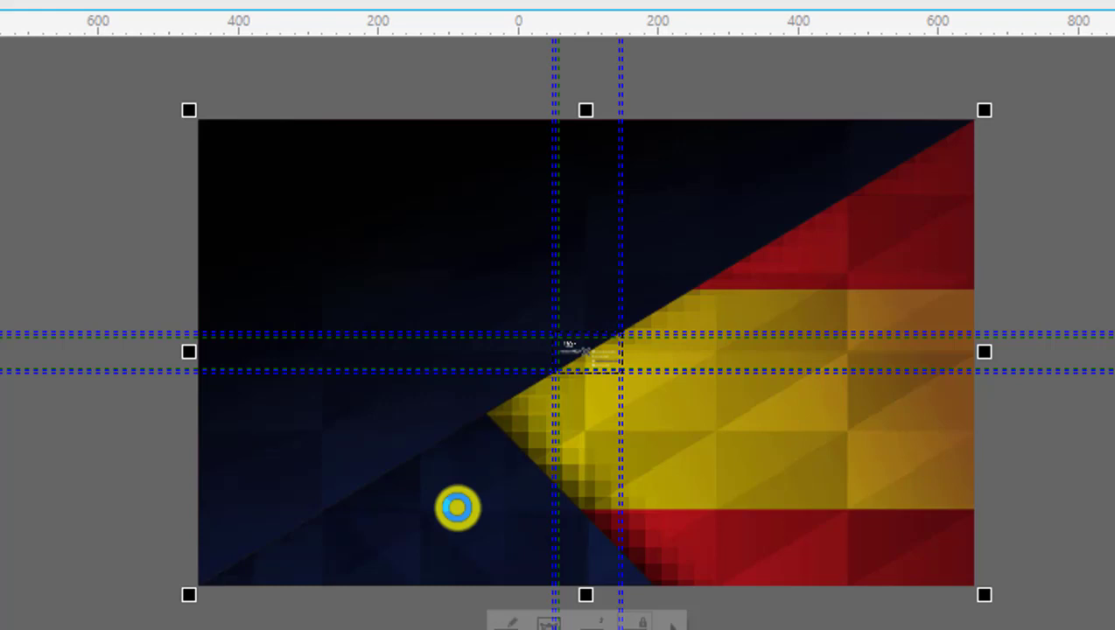
pyautogui.moveTo(457, 508); pyautogui.dragTo(456, 502)
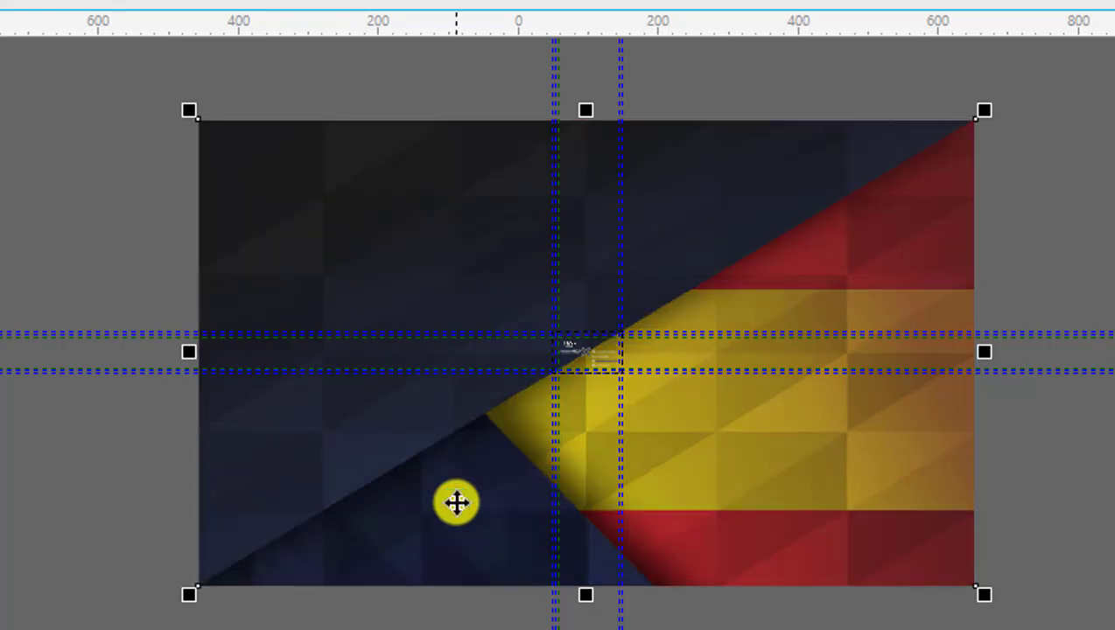
pyautogui.hotkey('ctrl', '-')
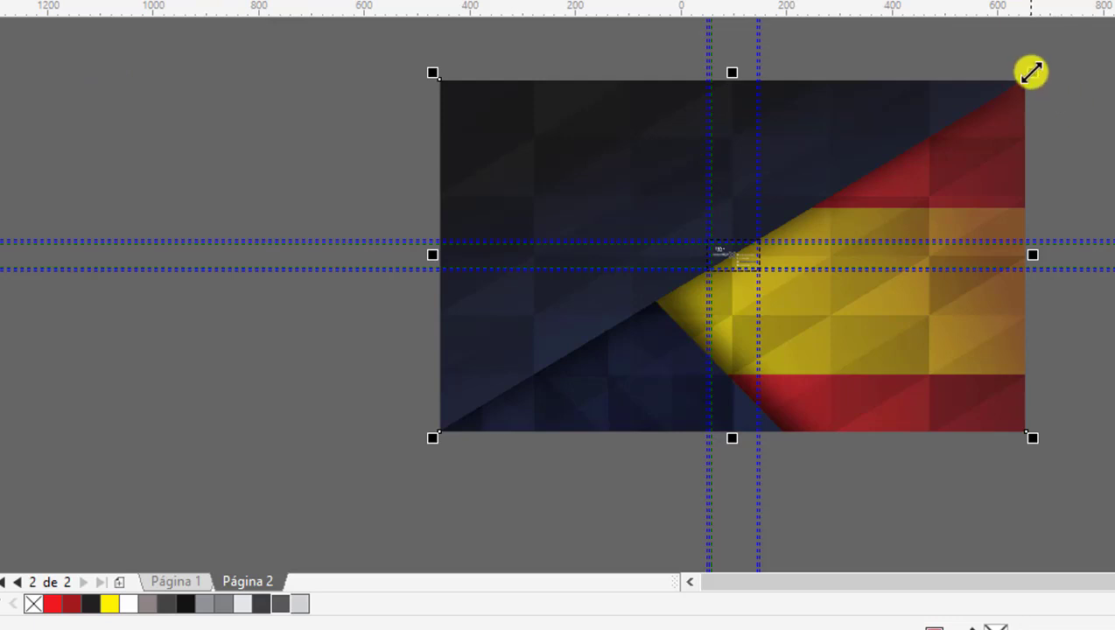
# - Roughly shrink the oversized back-of-card image and move it lower on the canvas
pyautogui.moveTo(1030, 73); pyautogui.dragTo(866, 173)
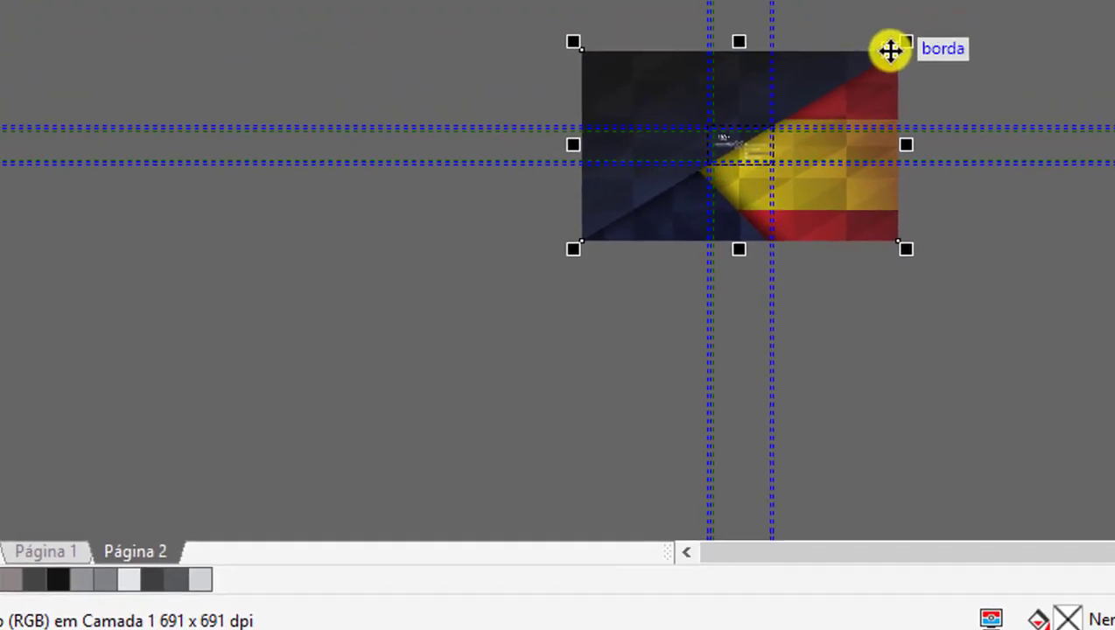
pyautogui.moveTo(877, 56); pyautogui.dragTo(854, 97)
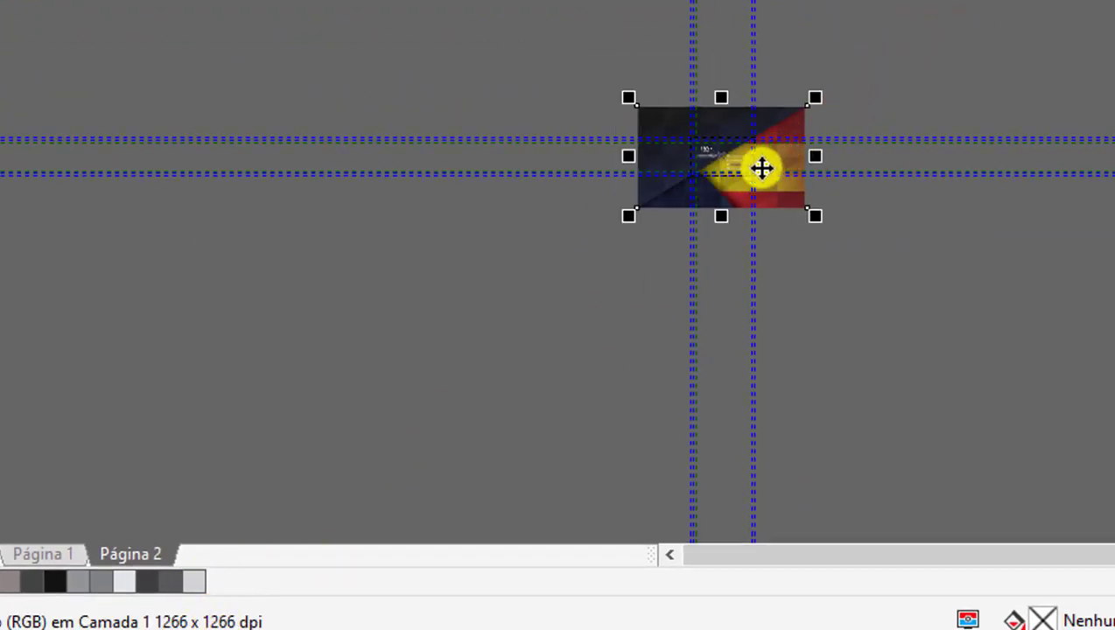
pyautogui.moveTo(760, 166); pyautogui.dragTo(768, 230)
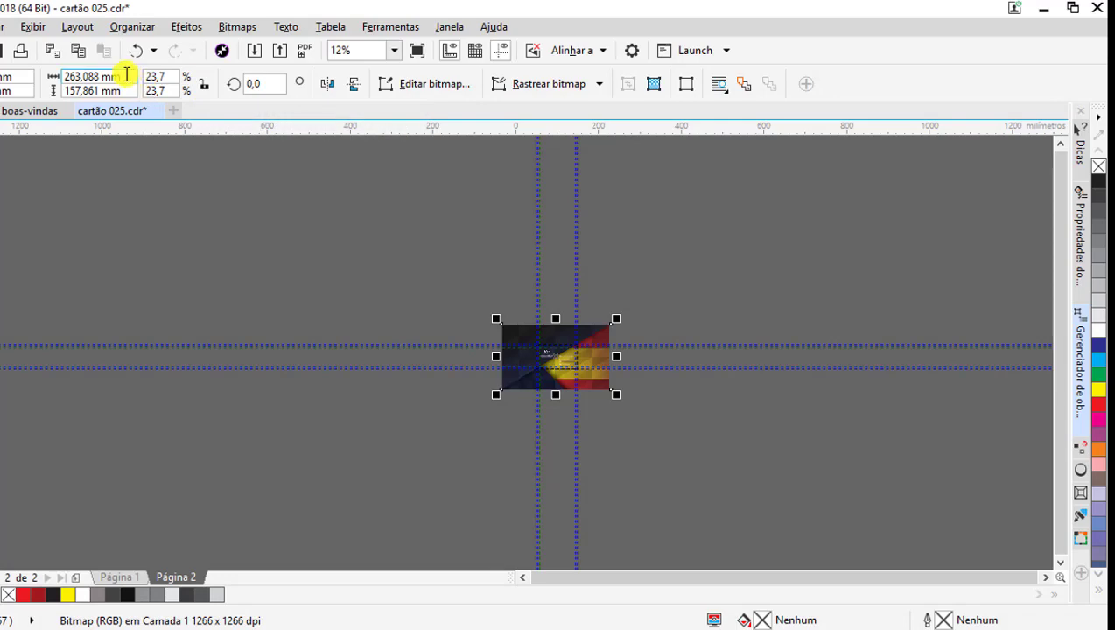
# - Set the image to exactly 100 × 60 mm and place it on the card guides
pyautogui.moveTo(124, 77); pyautogui.dragTo(49, 85)
pyautogui.write('1')
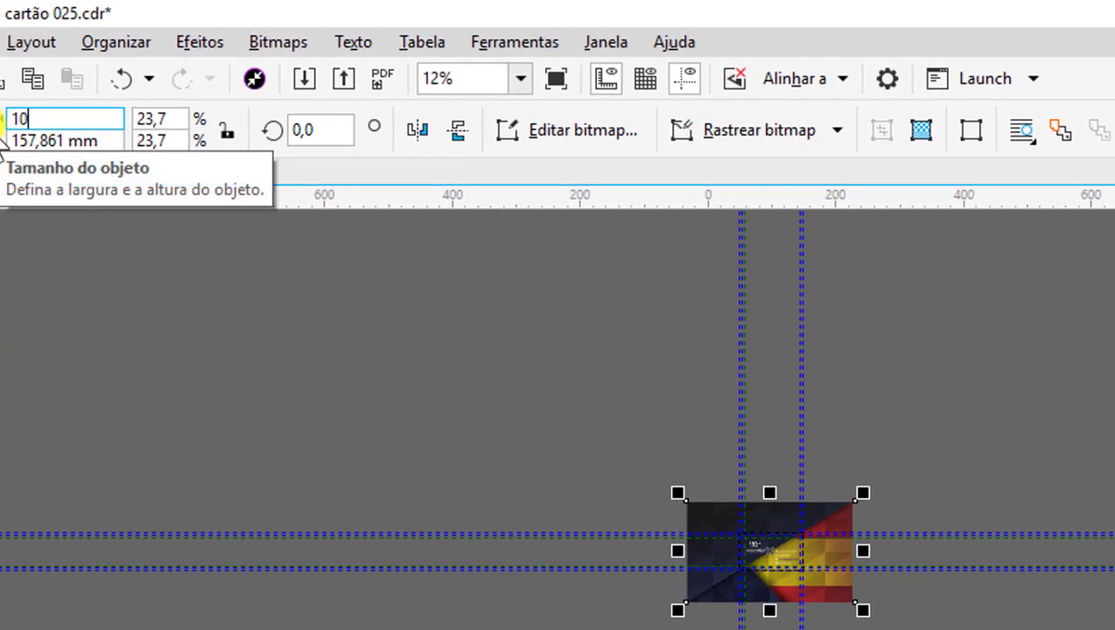
pyautogui.write('0')
pyautogui.moveTo(113, 140); pyautogui.dragTo(11, 155)
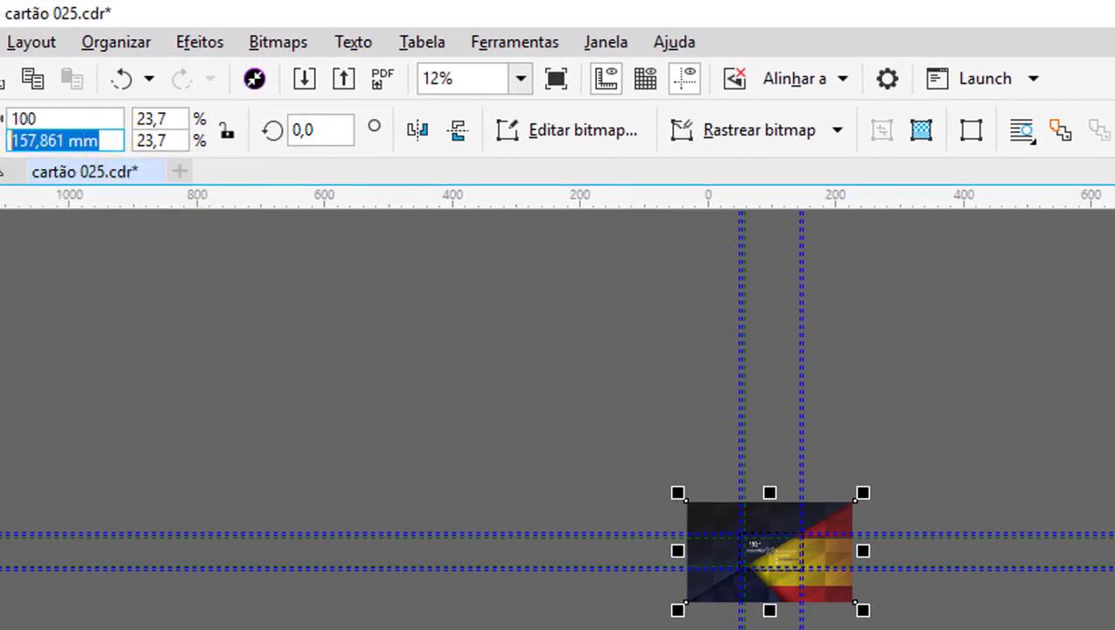
pyautogui.write('60')
pyautogui.press('Return')
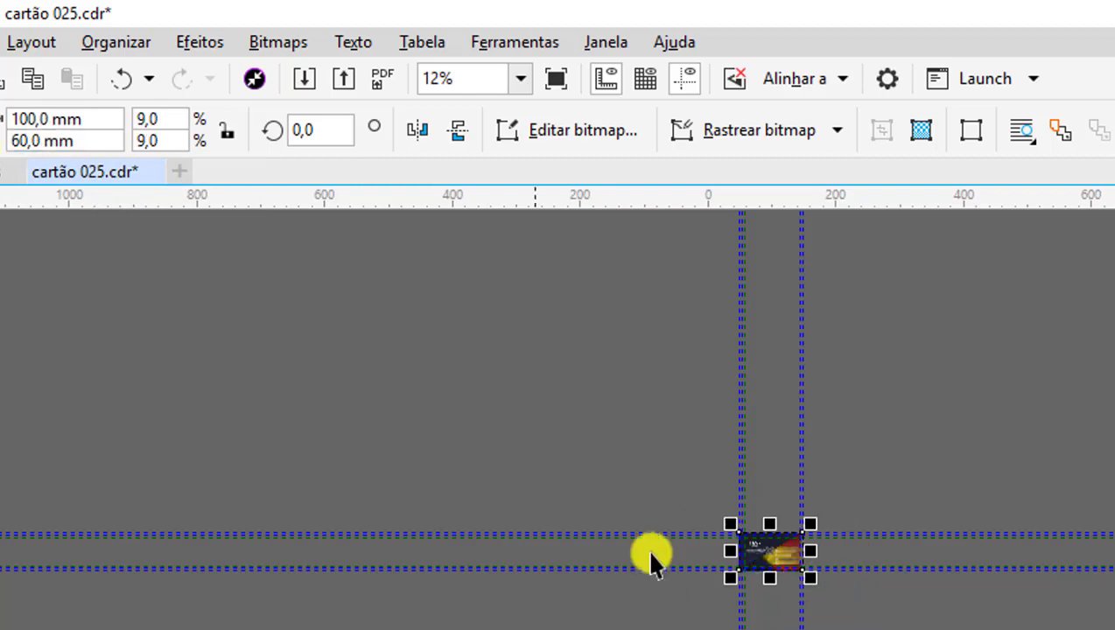
pyautogui.moveTo(782, 556); pyautogui.dragTo(789, 573)
pyautogui.scroll(2, 774, 595)
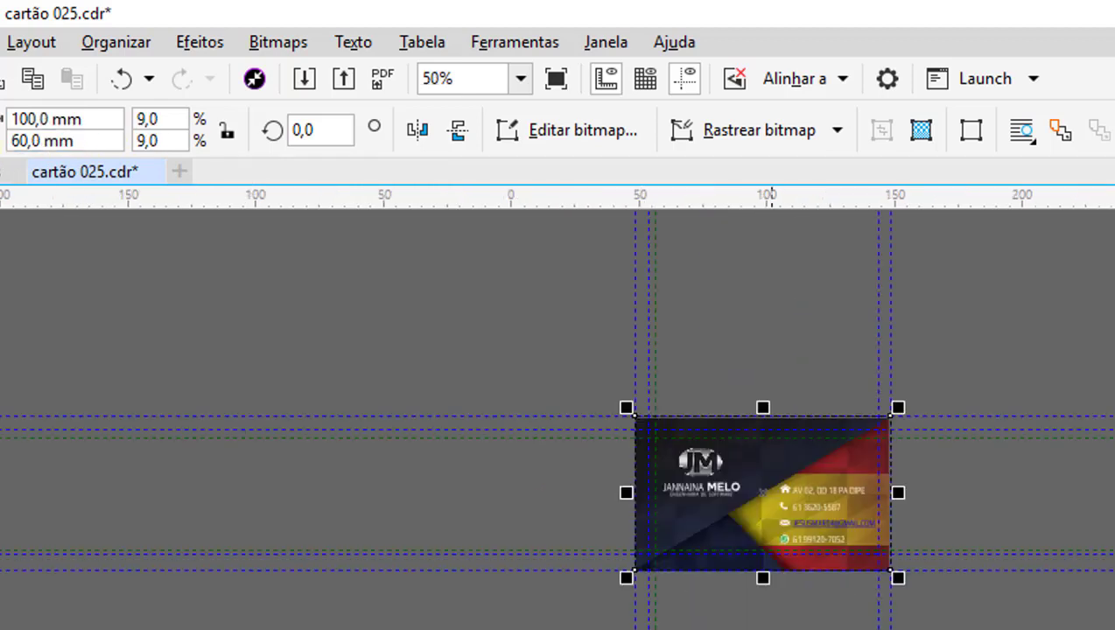
# - Switch the 100 × 60 mm back-of-card bitmap to CMYK (32 bits) colour mode
pyautogui.scroll(2, 770, 460)
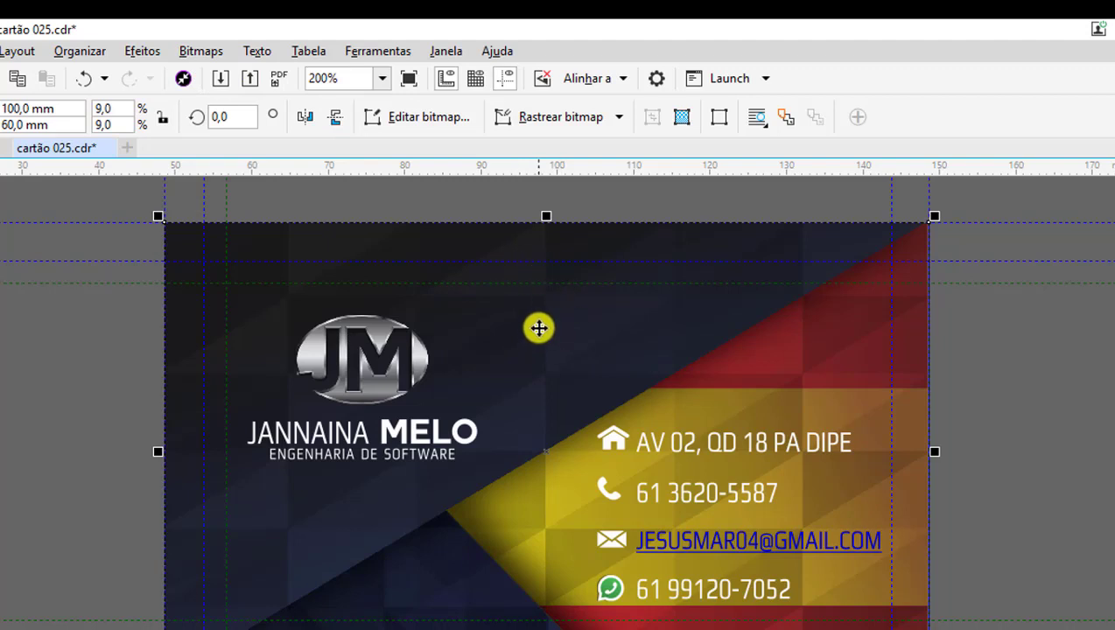
pyautogui.scroll(-1, 539, 328)
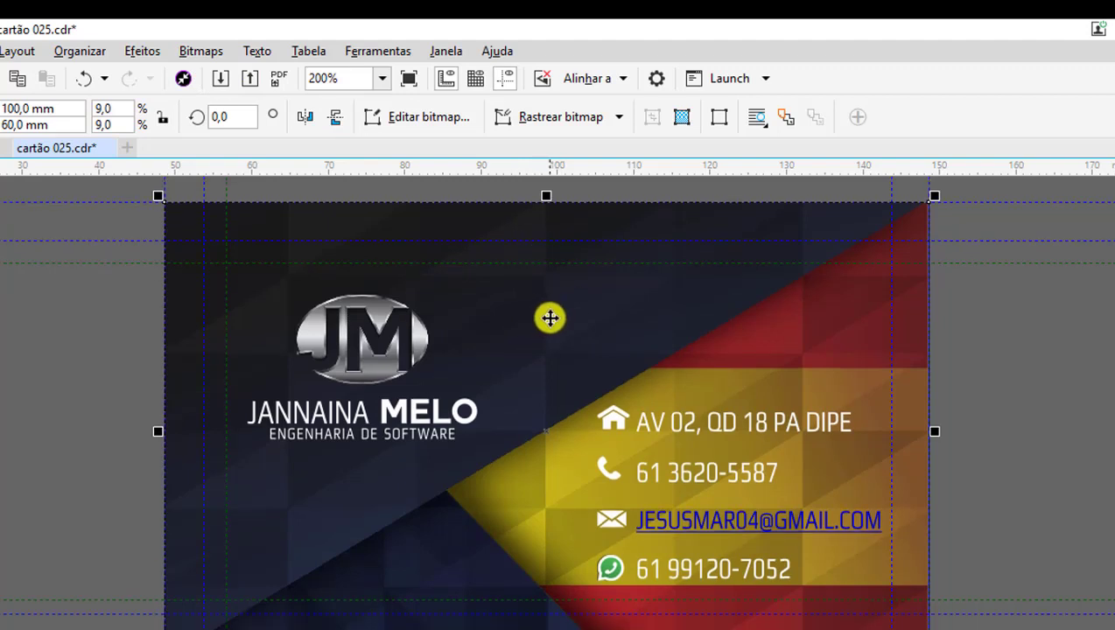
pyautogui.click(213, 54)
pyautogui.moveTo(220, 246)
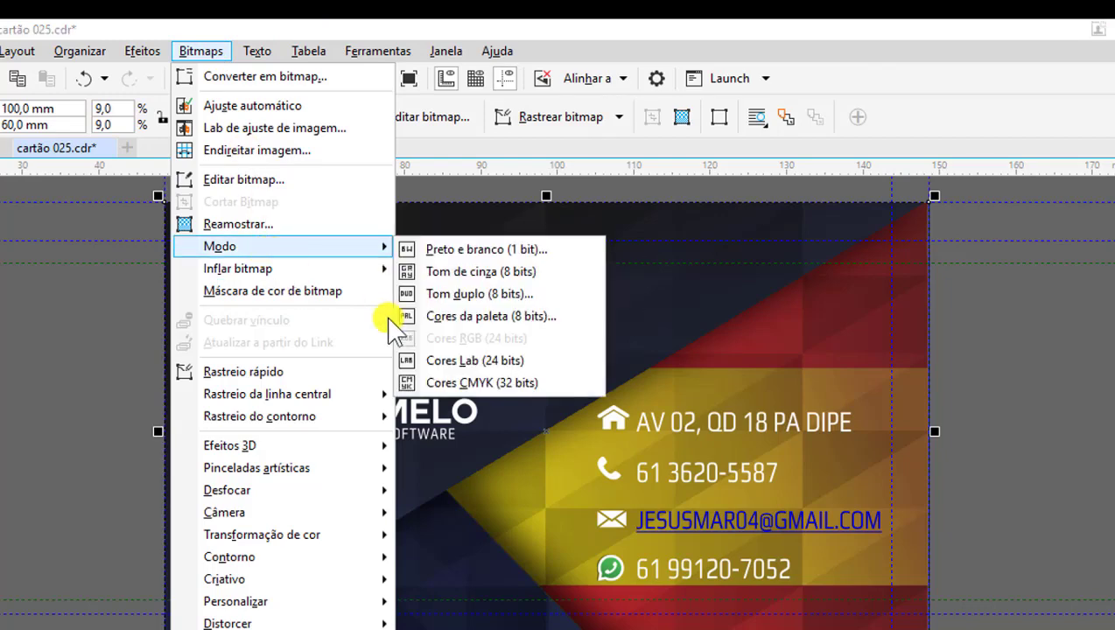
pyautogui.click(503, 383)
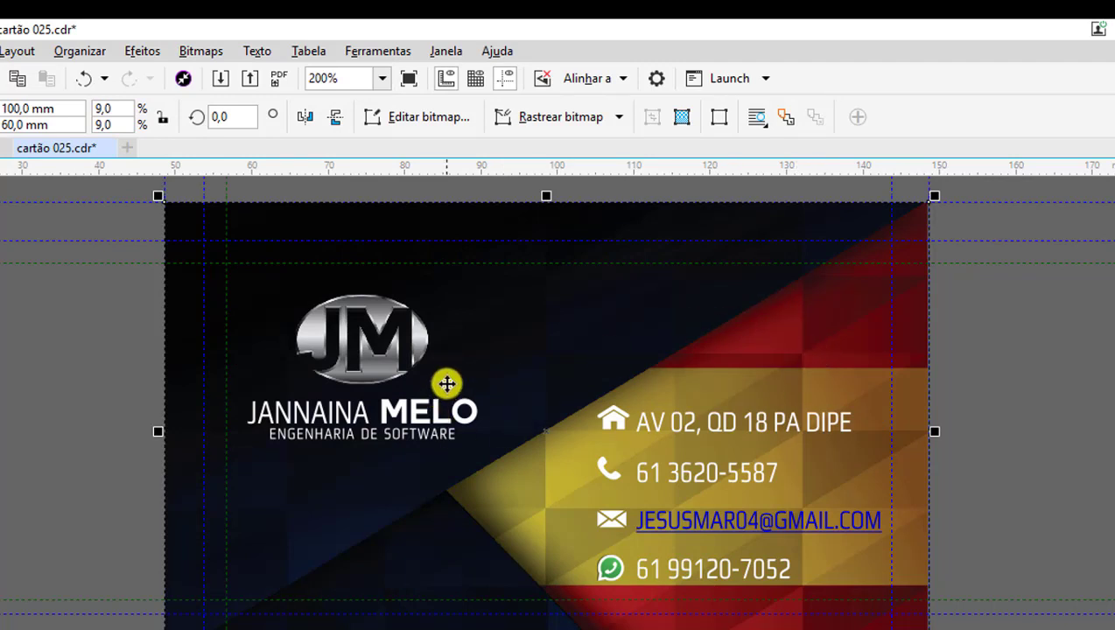
pyautogui.scroll(-1, 447, 383)
pyautogui.scroll(-1, 448, 378)
# - Deselect the back-of-card bitmap and switch to Página 1 to show the card front
pyautogui.click(1026, 386)
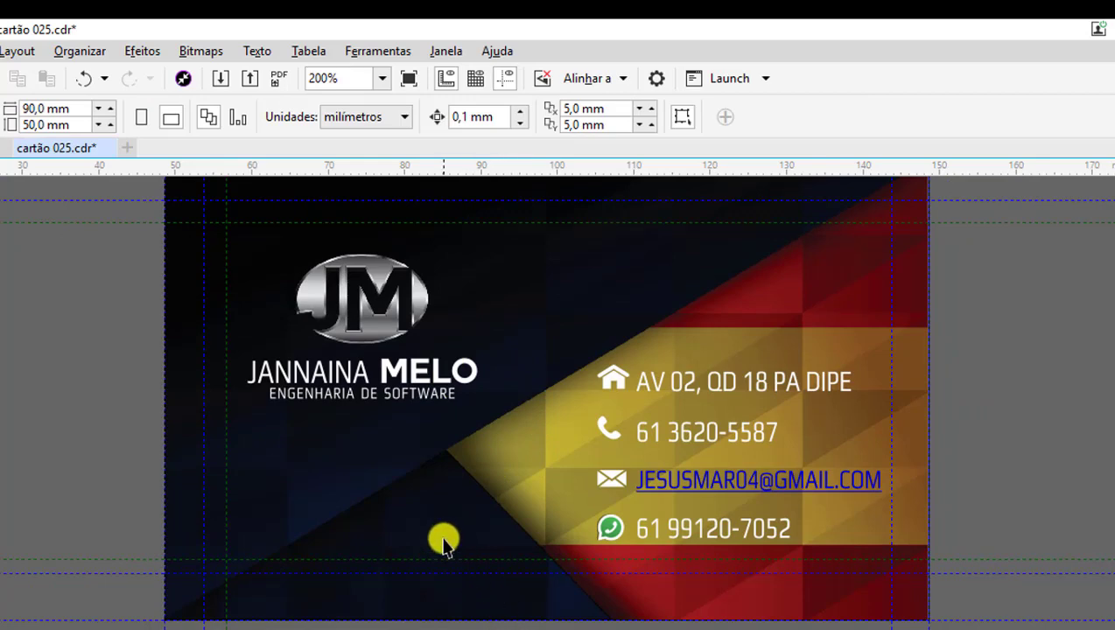
pyautogui.scroll(-1, 443, 536)
pyautogui.scroll(2, 459, 545)
pyautogui.scroll(-2, 459, 545)
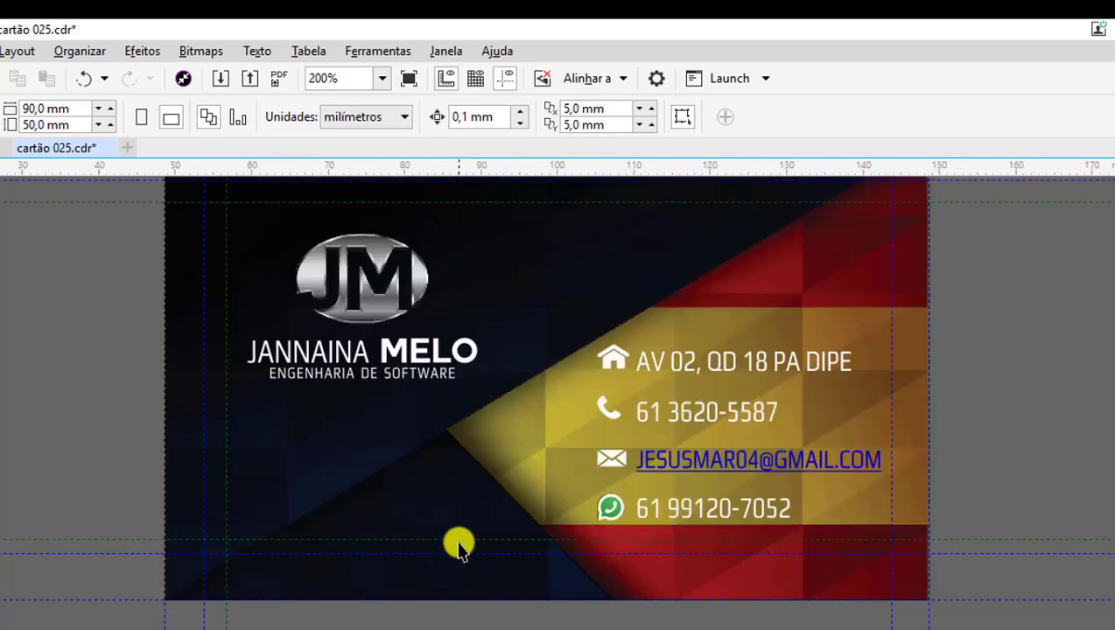
pyautogui.scroll(-1, 464, 525)
pyautogui.scroll(1, 471, 500)
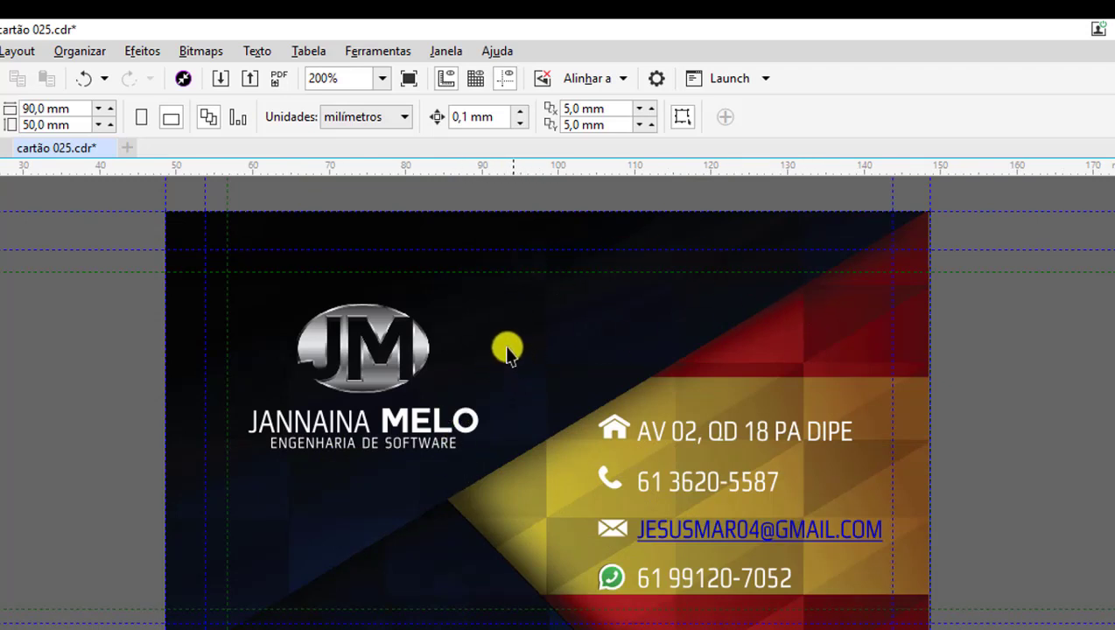
pyautogui.scroll(-1, 425, 315)
pyautogui.scroll(1, 496, 326)
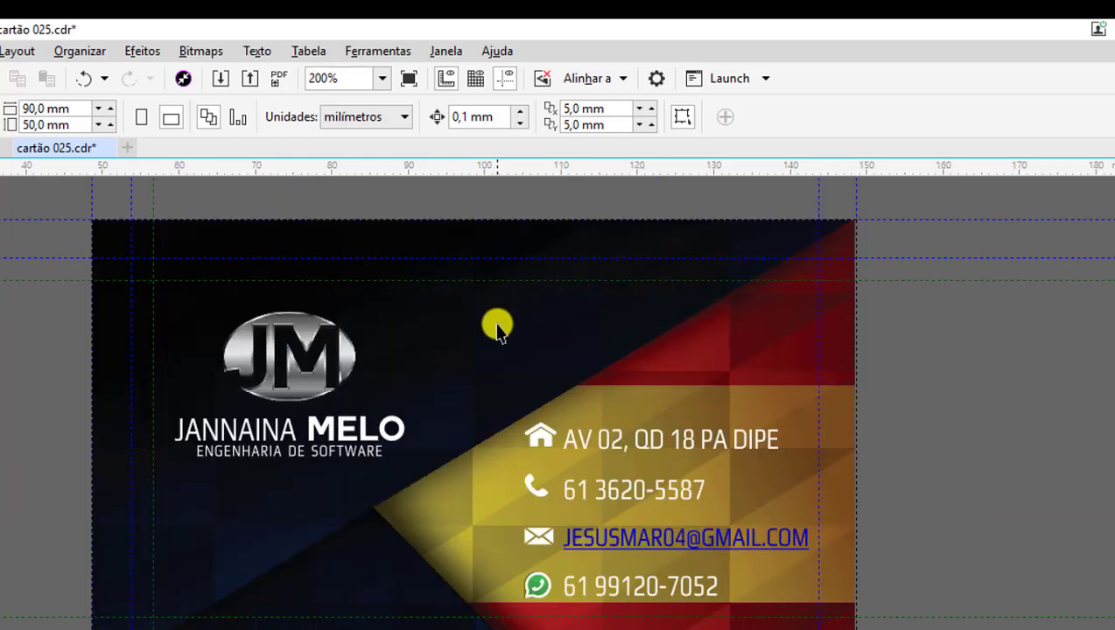
pyautogui.scroll(-1, 494, 326)
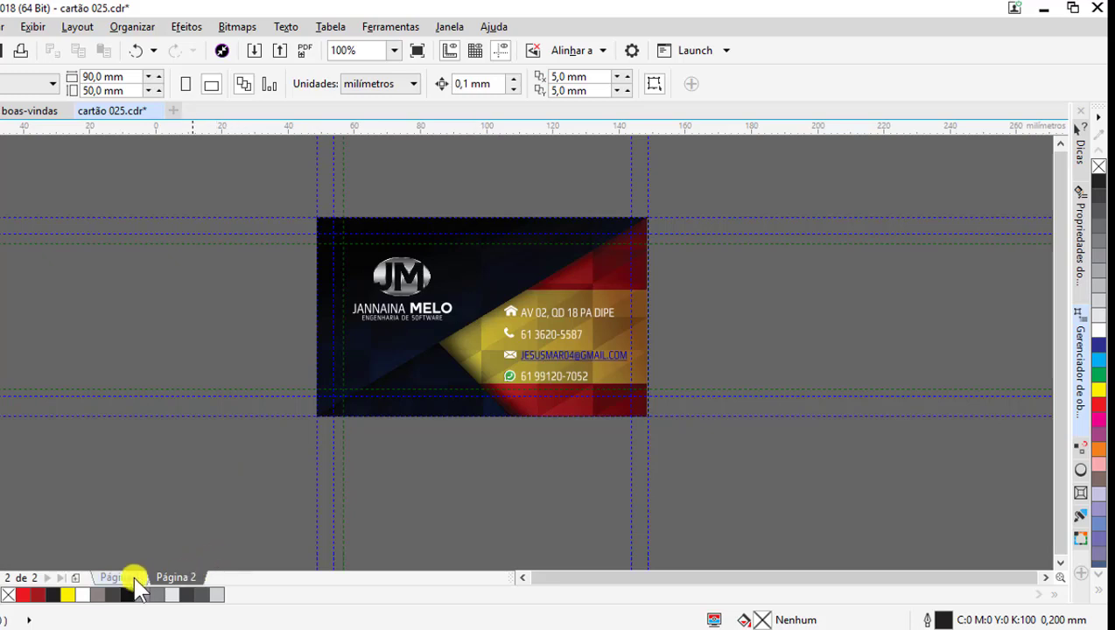
pyautogui.click(131, 577)
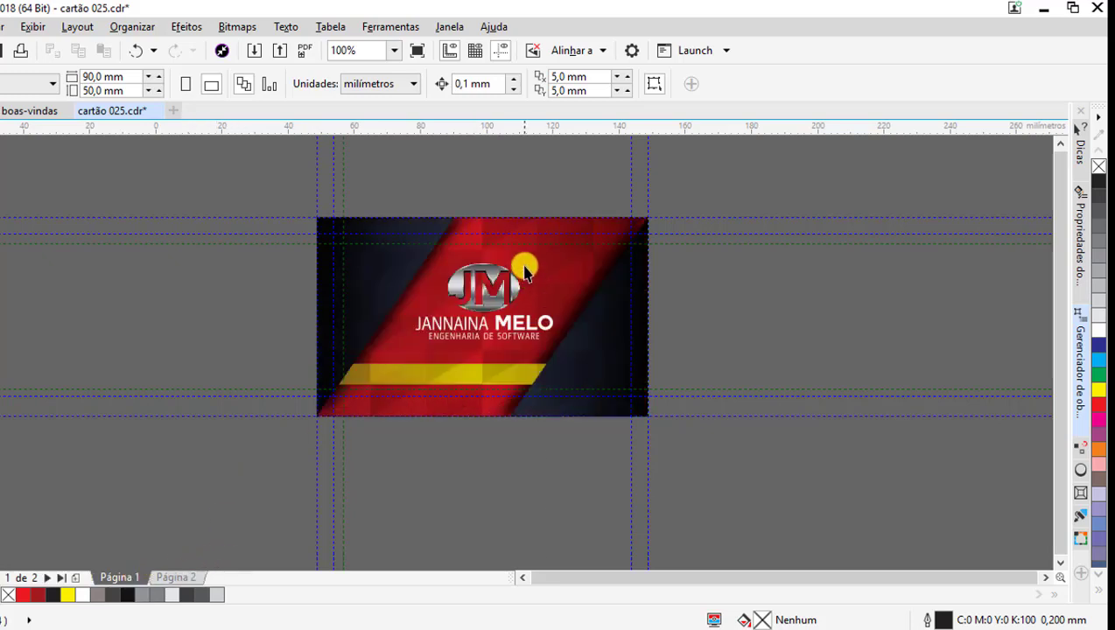
# - Select the card-front artwork group, undoing an accidental move off the card
pyautogui.click(619, 322)
pyautogui.moveTo(620, 322); pyautogui.dragTo(866, 326)
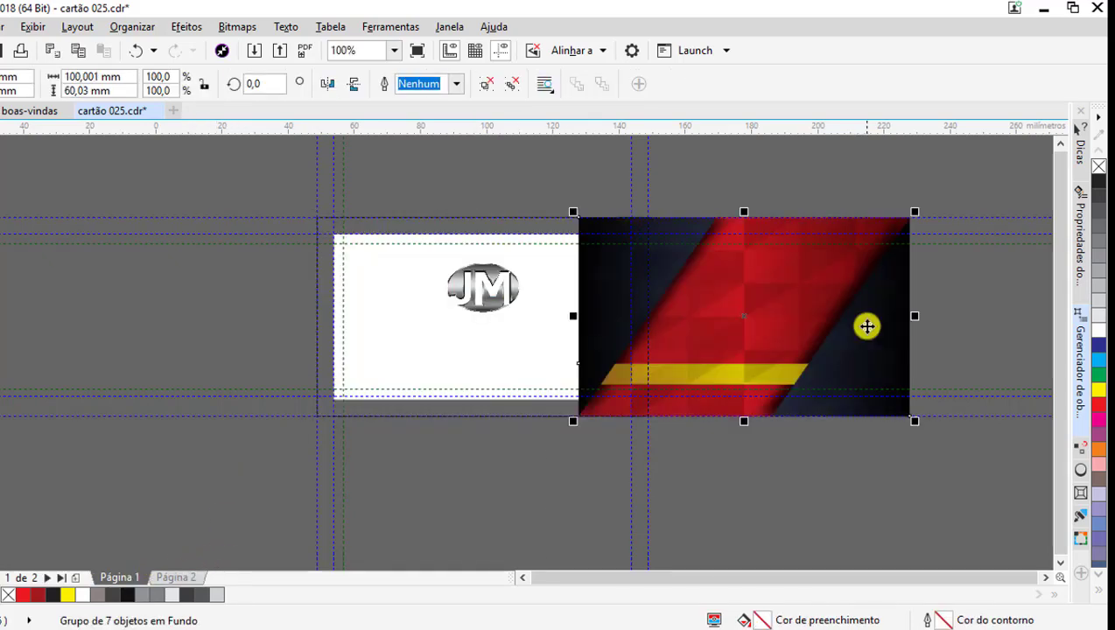
pyautogui.hotkey('ctrl', 'z')
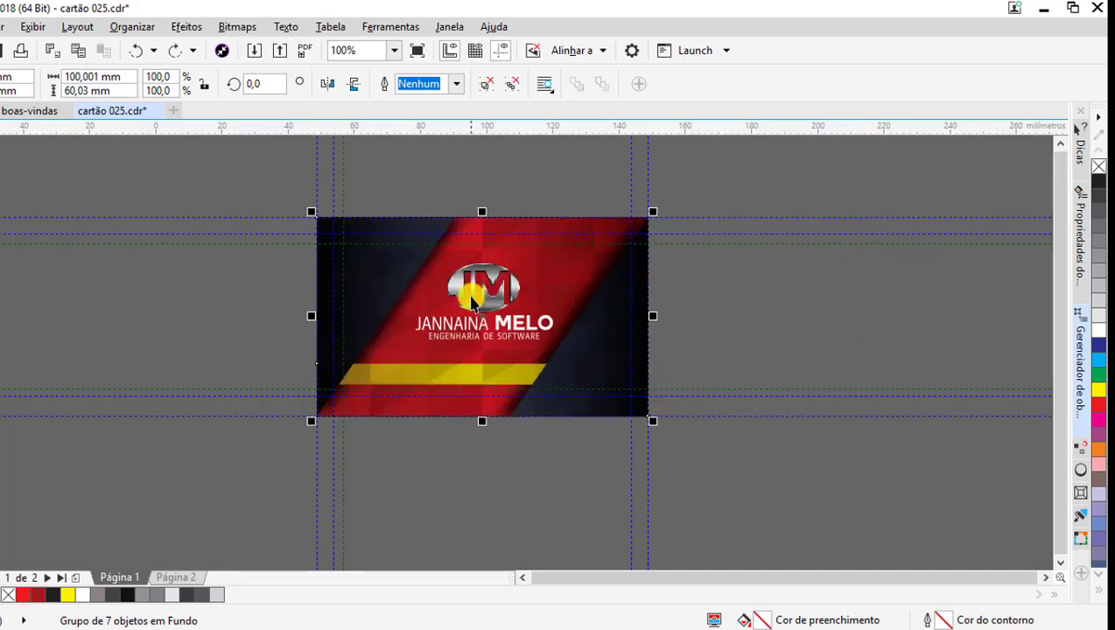
pyautogui.scroll(-2, 472, 301)
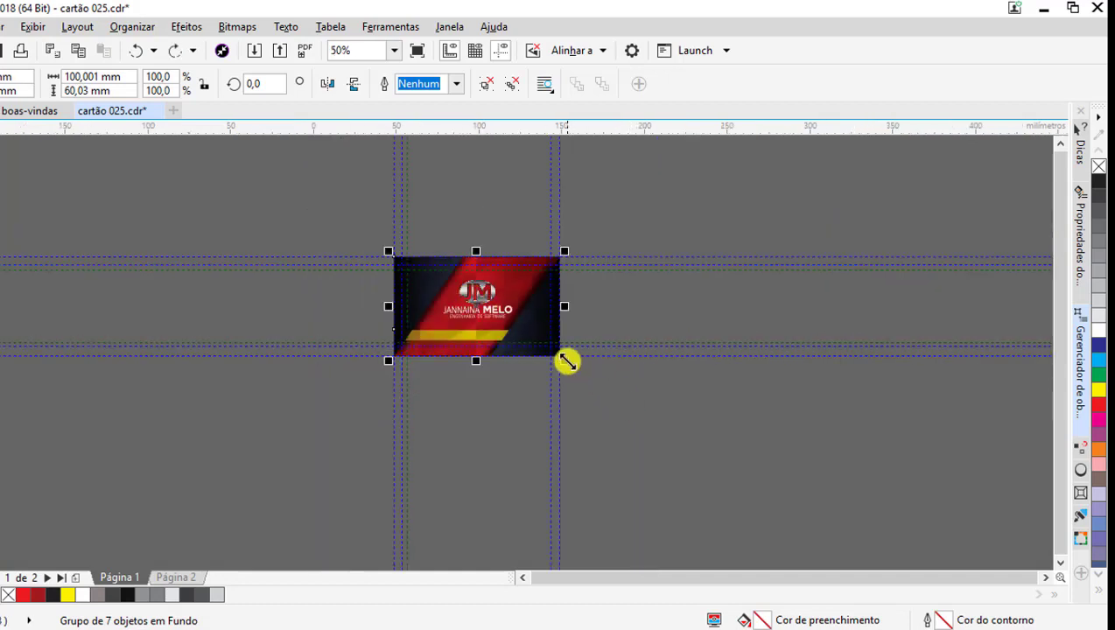
# - Enlarge the group to about 882.6% via 422%, keeping it centred on the guides
pyautogui.moveTo(563, 360); pyautogui.dragTo(849, 520)
pyautogui.scroll(-1, 549, 355)
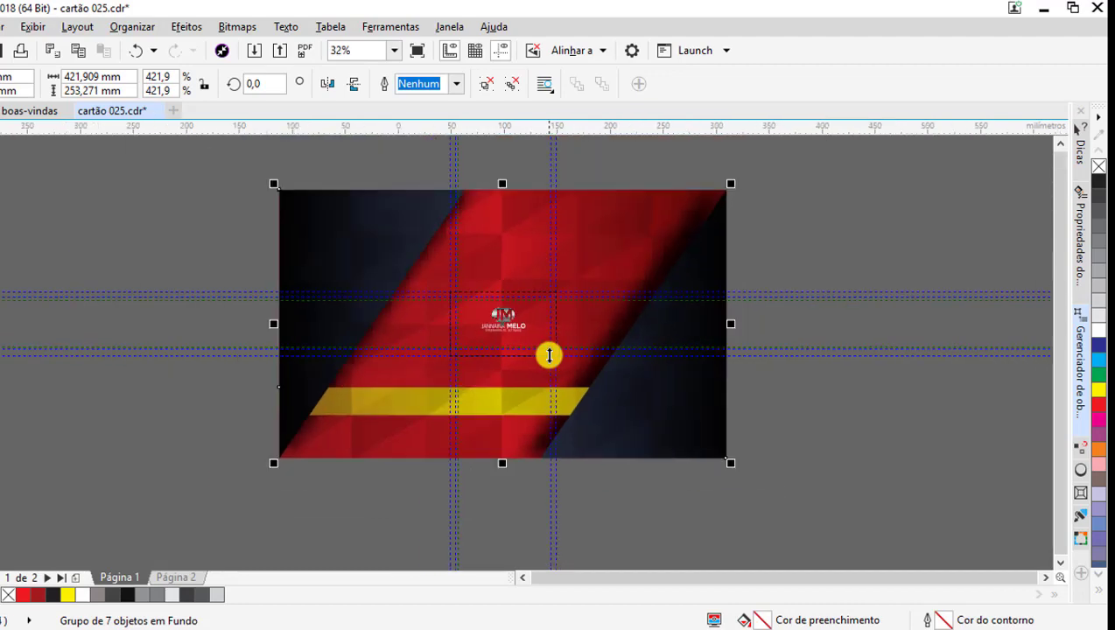
pyautogui.scroll(-1, 548, 354)
pyautogui.moveTo(698, 442); pyautogui.dragTo(923, 557)
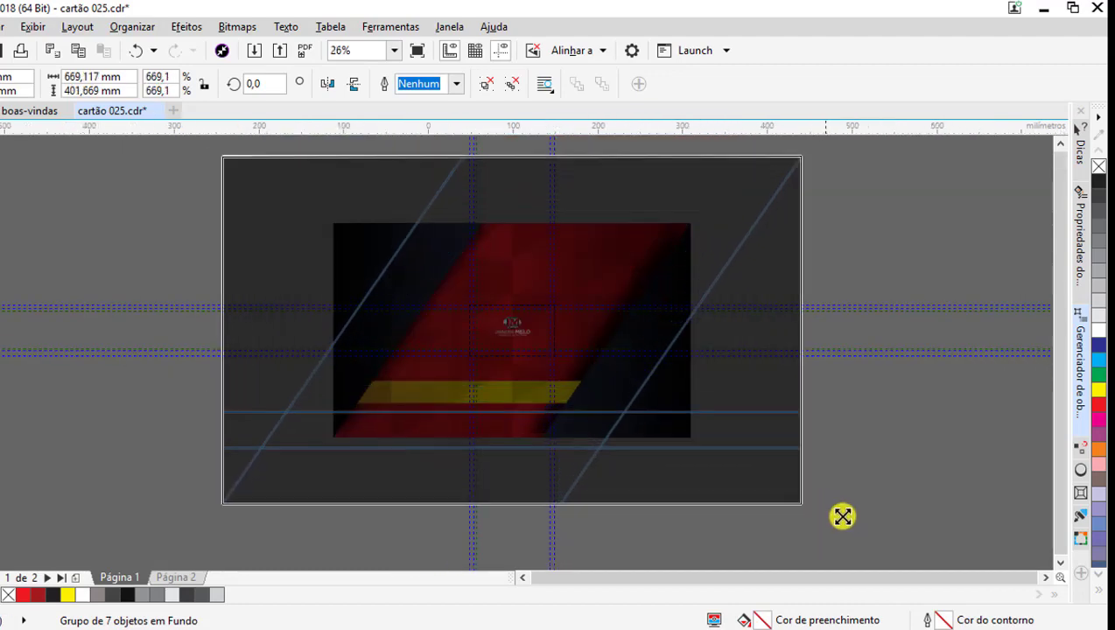
pyautogui.scroll(-5, 634, 419)
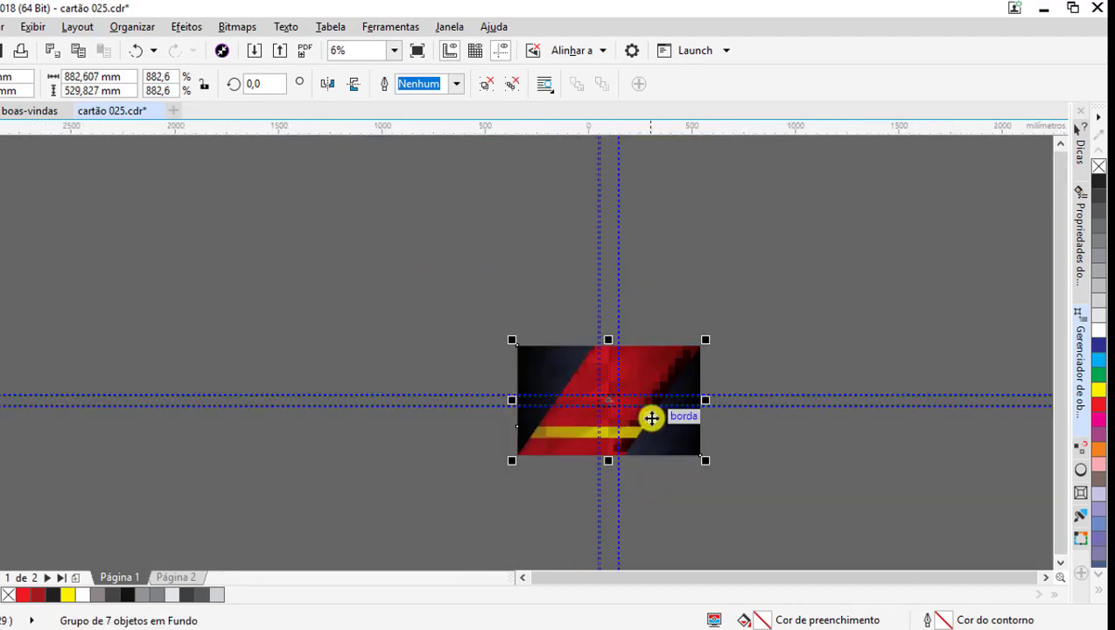
pyautogui.scroll(3, 652, 415)
pyautogui.moveTo(654, 341); pyautogui.dragTo(369, 306)
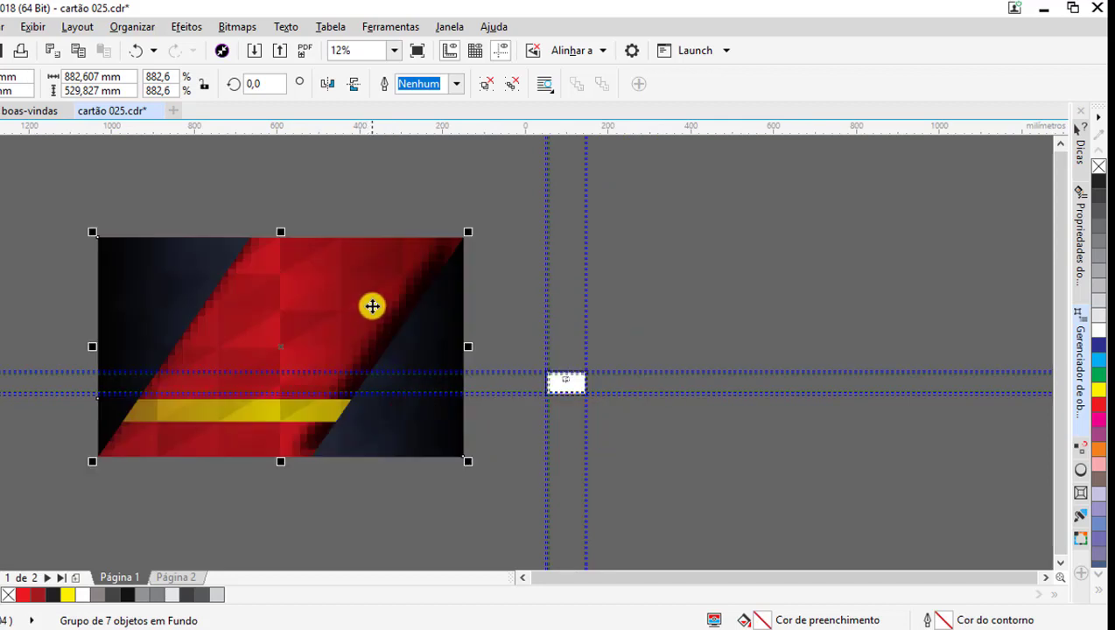
pyautogui.hotkey('ctrl', 'z')
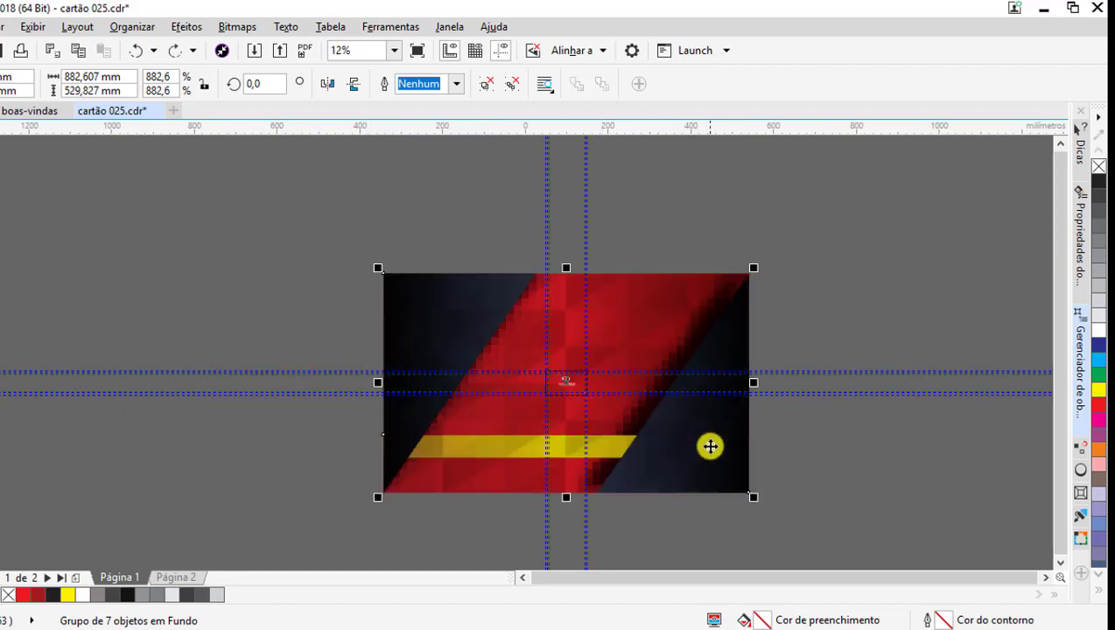
# - Convert the enlarged card-front group into a 300 dpi bitmap
pyautogui.click(229, 26)
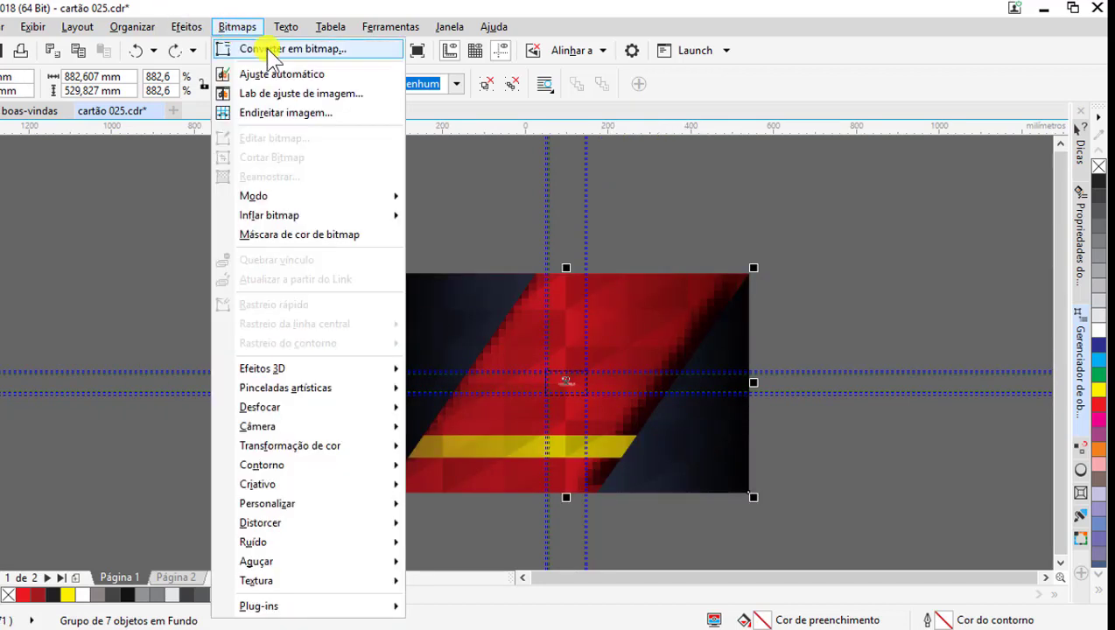
pyautogui.click(271, 45)
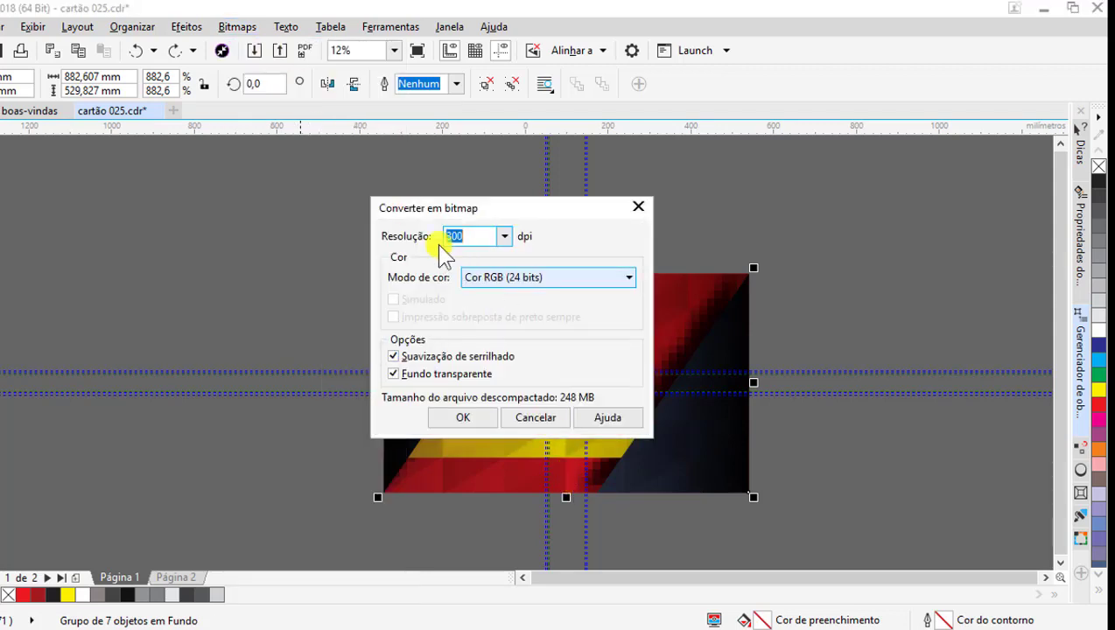
pyautogui.click(477, 416)
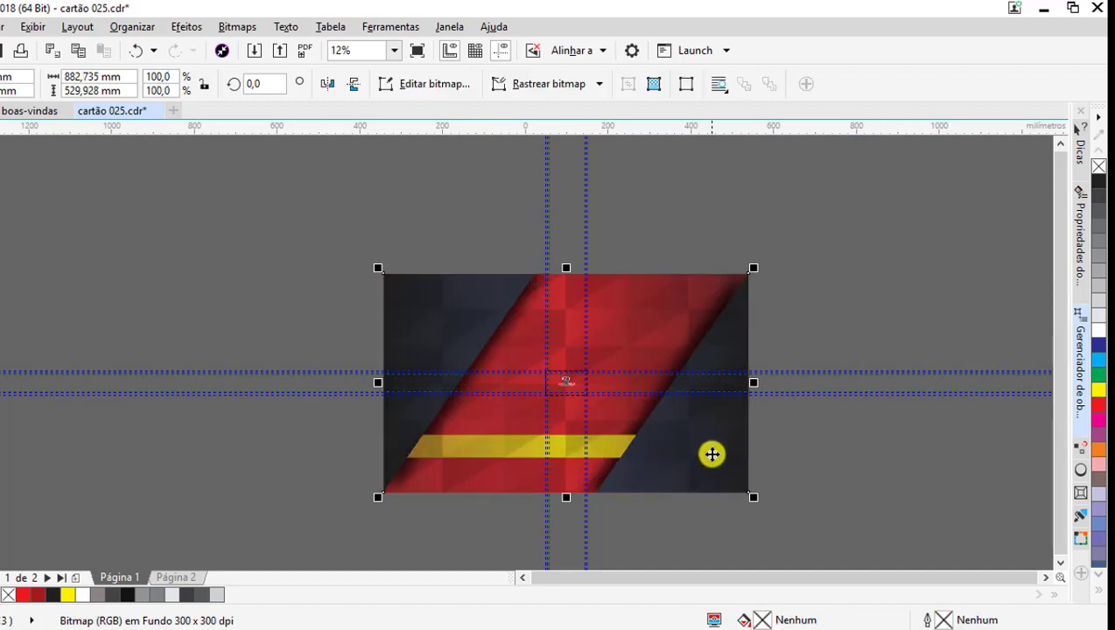
pyautogui.scroll(2, 711, 453)
pyautogui.scroll(-2, 557, 399)
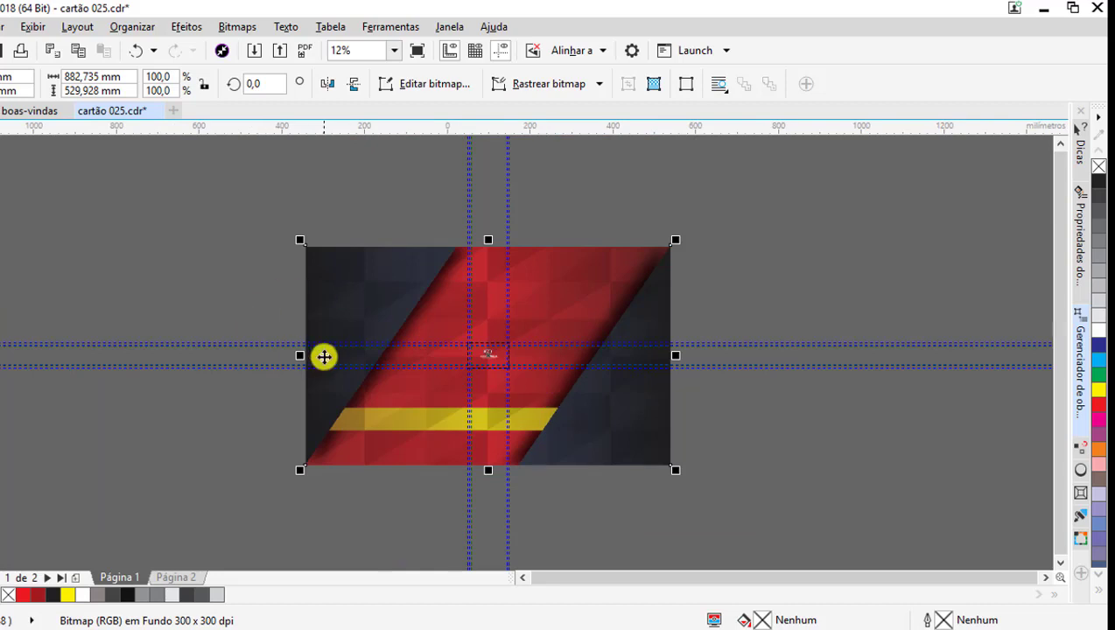
# - Change the background bitmap's colour mode to CMYK (32 bits) and reselect it
pyautogui.click(238, 27)
pyautogui.moveTo(253, 196)
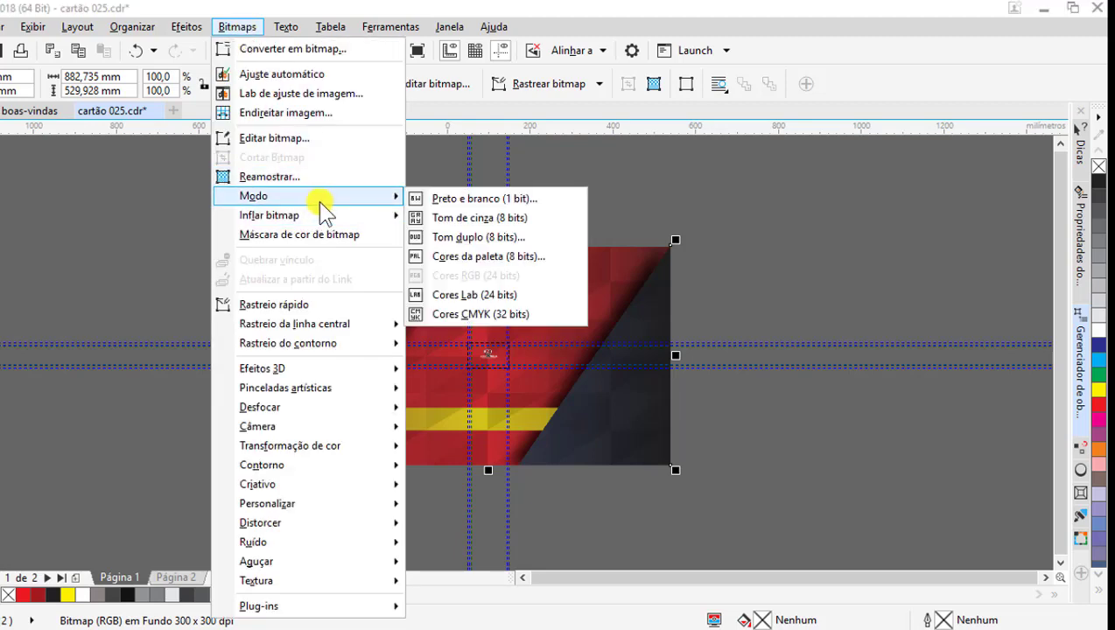
pyautogui.click(510, 320)
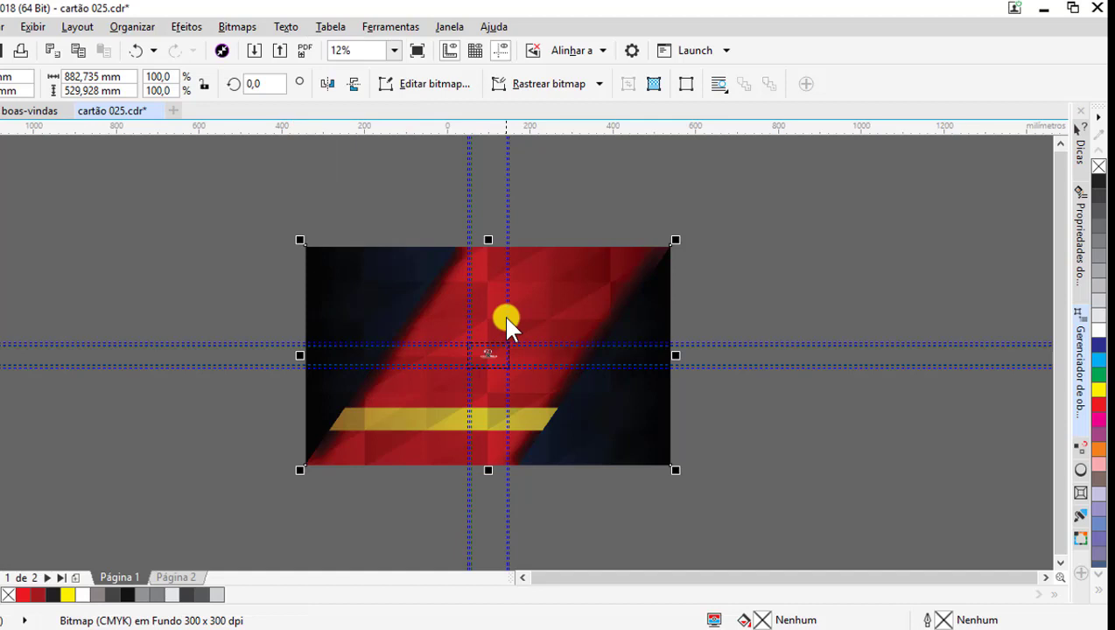
pyautogui.click(563, 194)
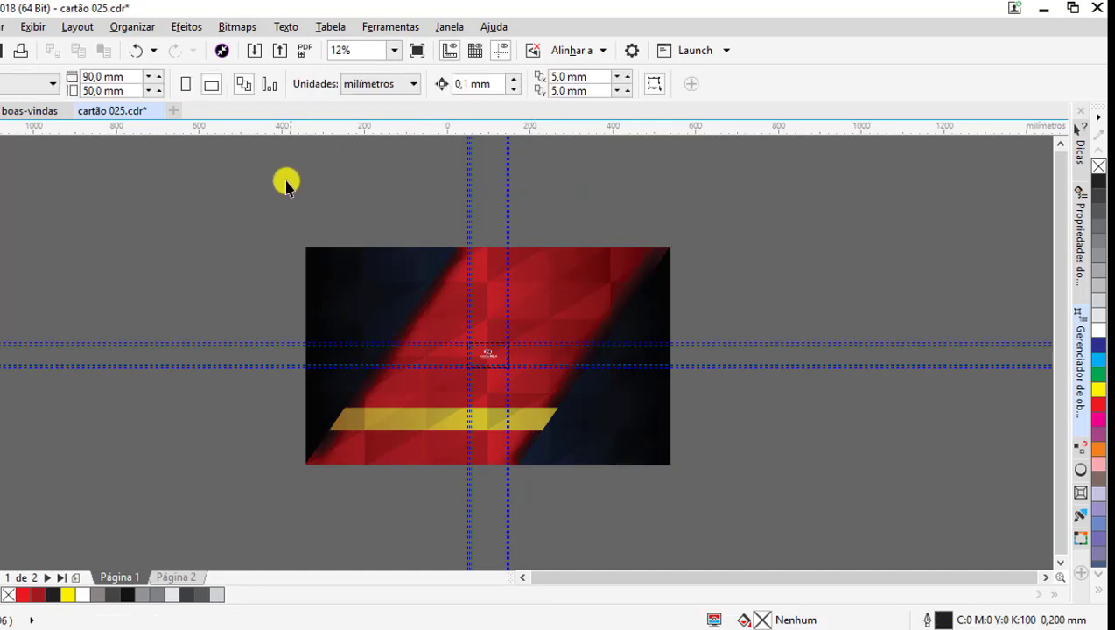
pyautogui.click(352, 274)
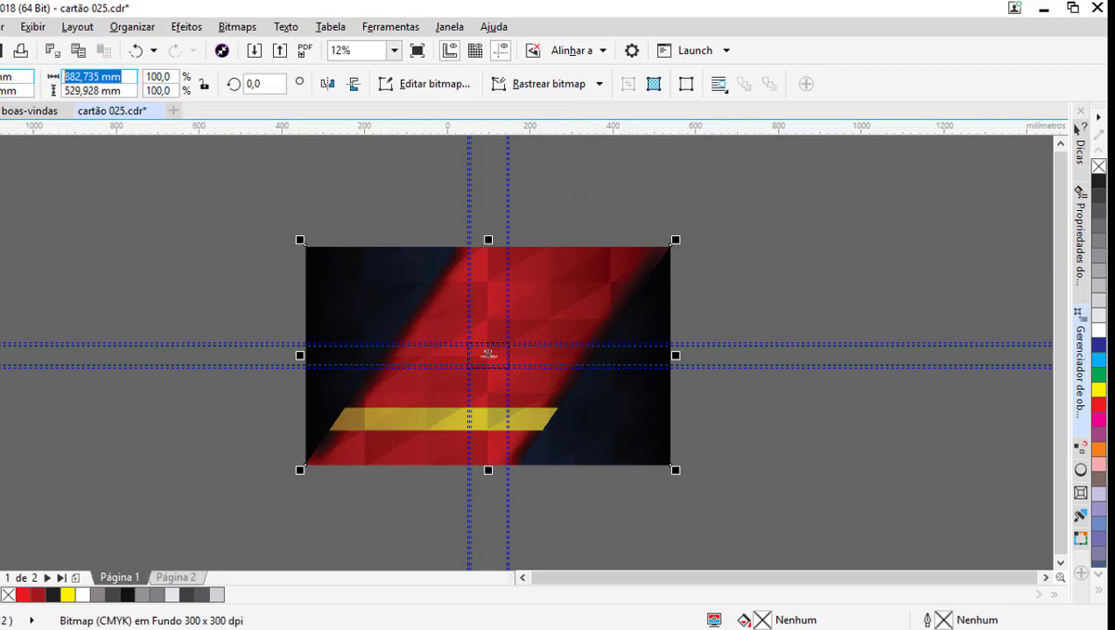
# - Resize the background bitmap to 100 × 60 mm so it fits the card guides
pyautogui.write('100')
pyautogui.click(130, 92)
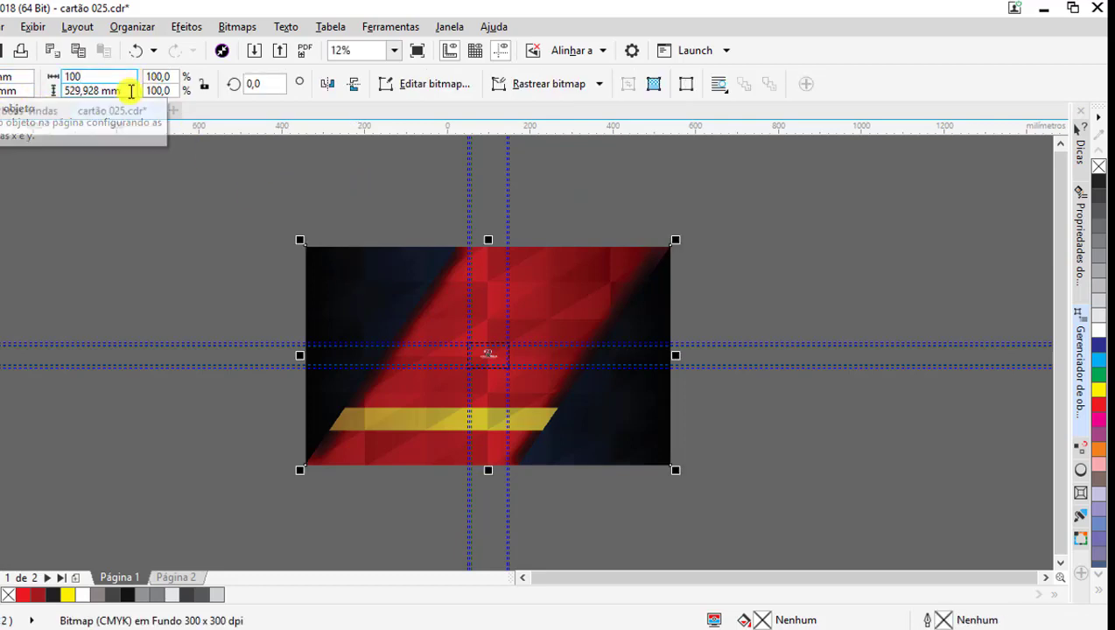
pyautogui.write('60')
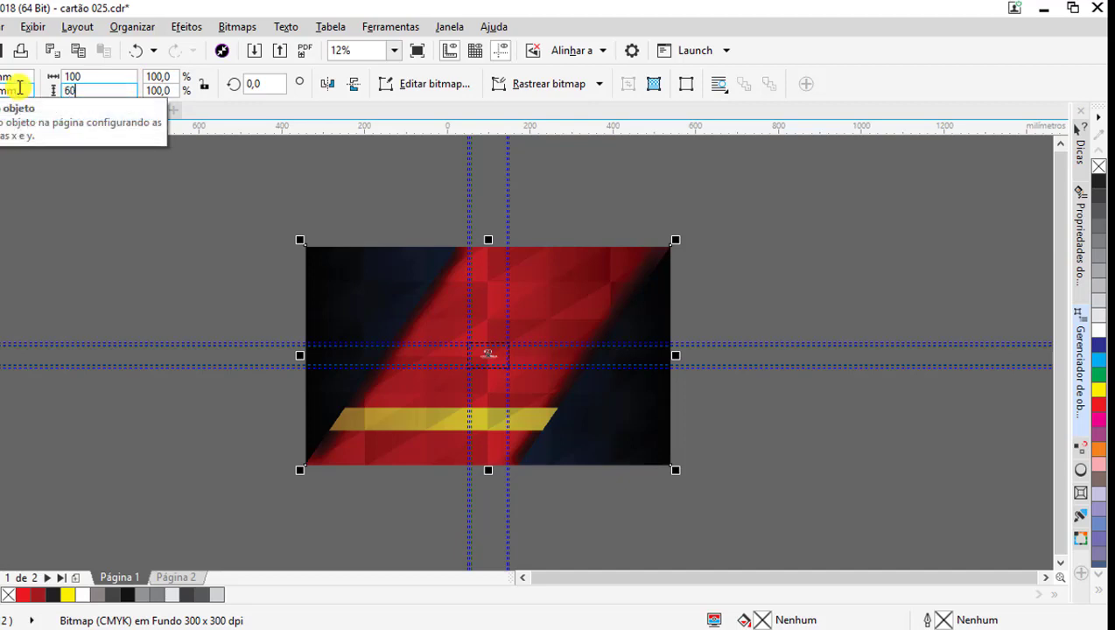
pyautogui.press('Return')
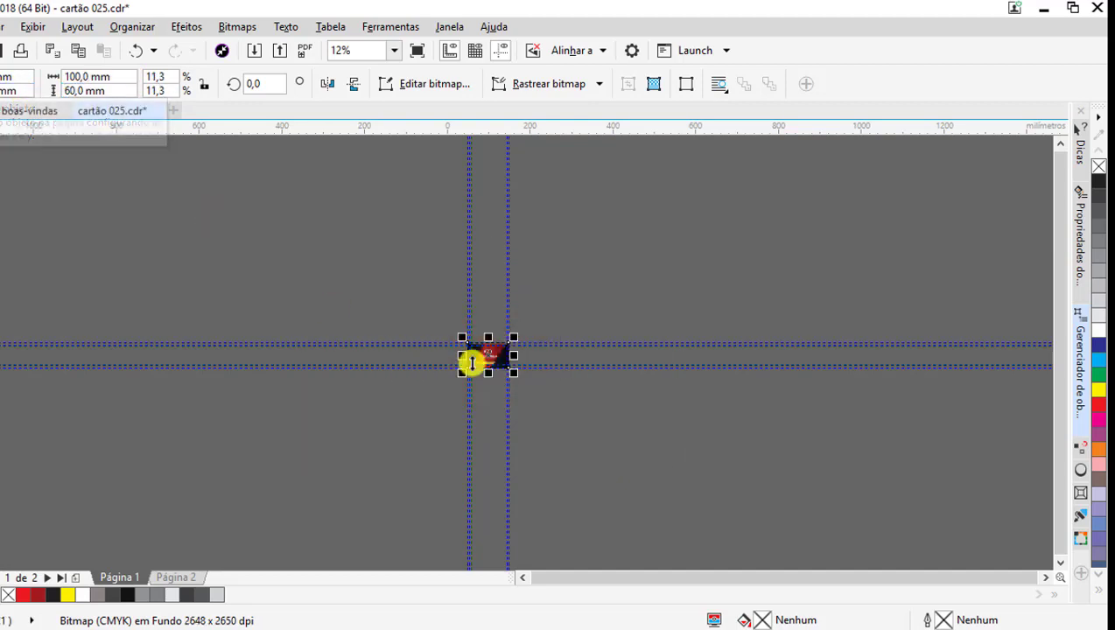
pyautogui.scroll(1, 490, 359)
pyautogui.scroll(2, 490, 359)
pyautogui.click(384, 232)
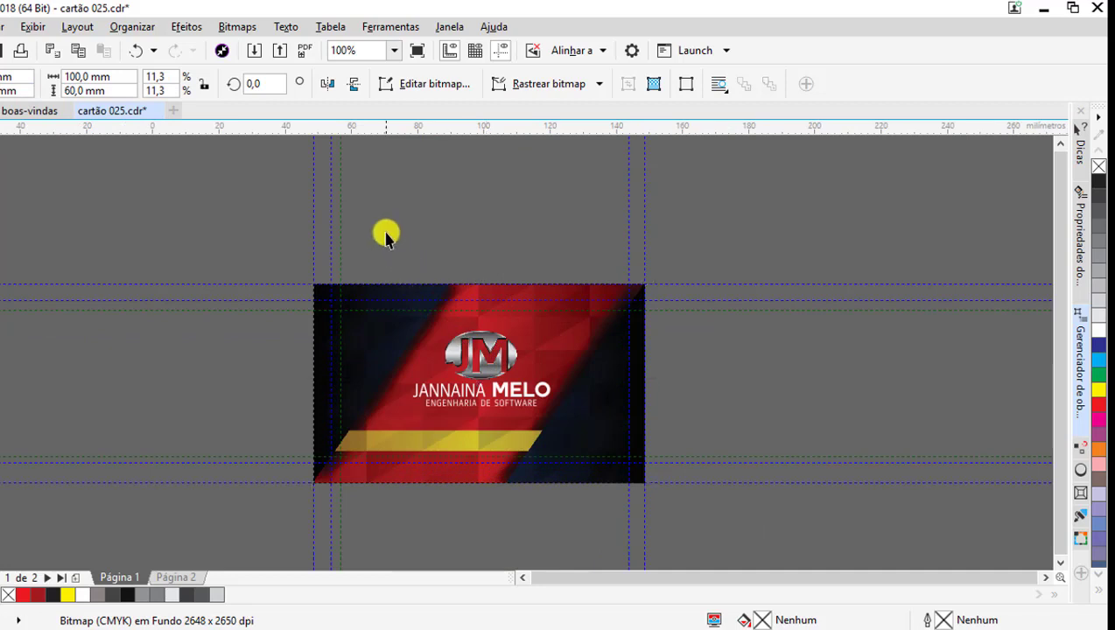
# - Zoom in and out to inspect the card front with the JM logo and name
pyautogui.scroll(1, 564, 385)
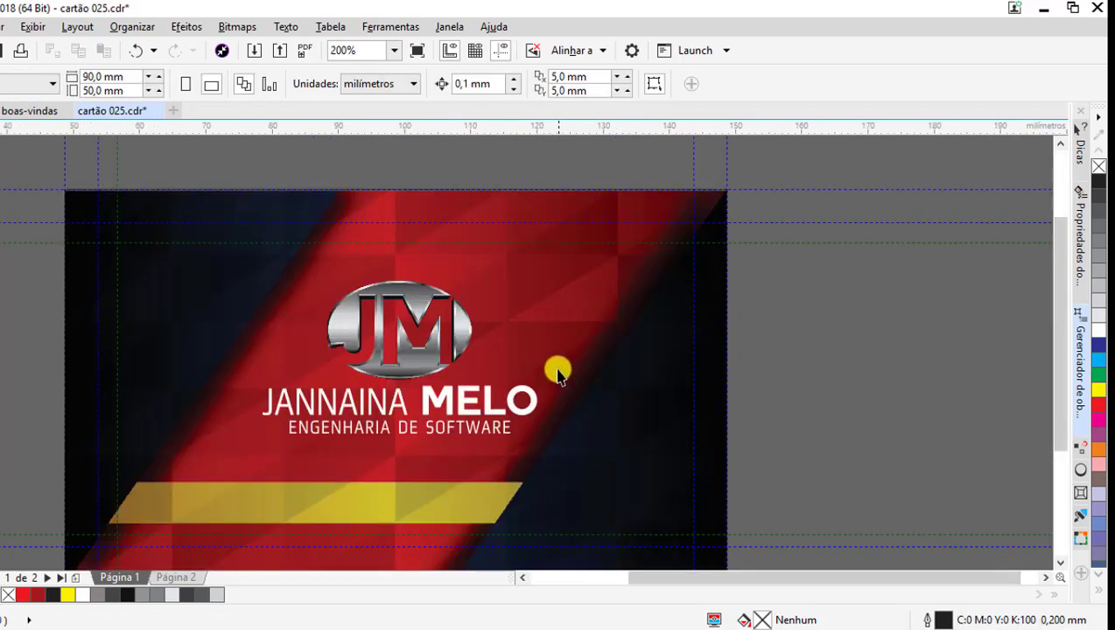
pyautogui.scroll(-1, 509, 286)
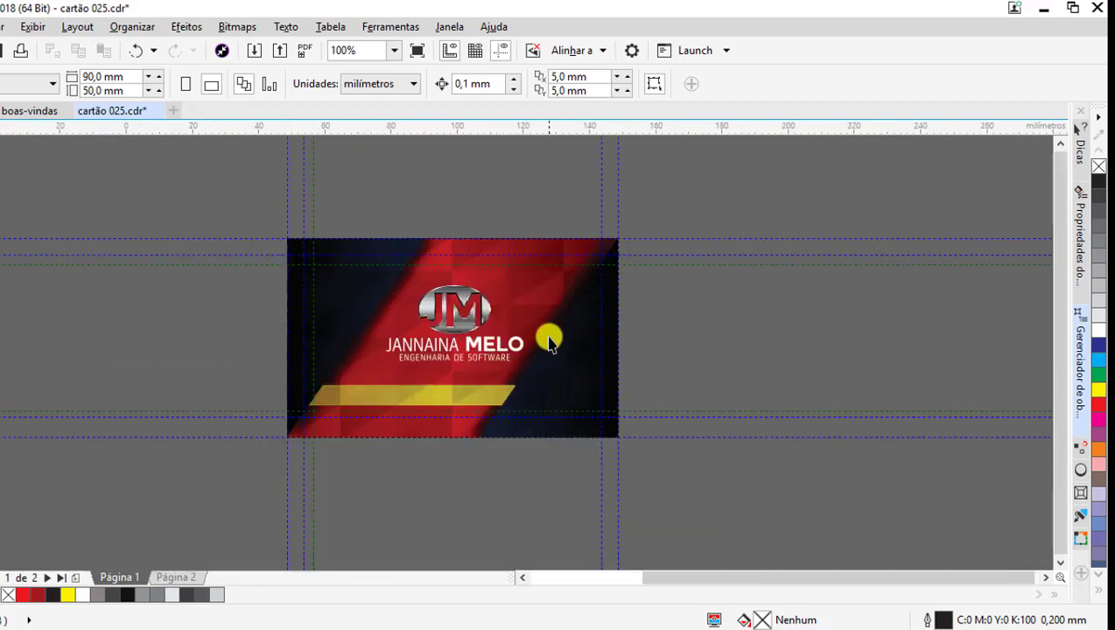
pyautogui.scroll(2, 550, 341)
pyautogui.scroll(-1, 557, 315)
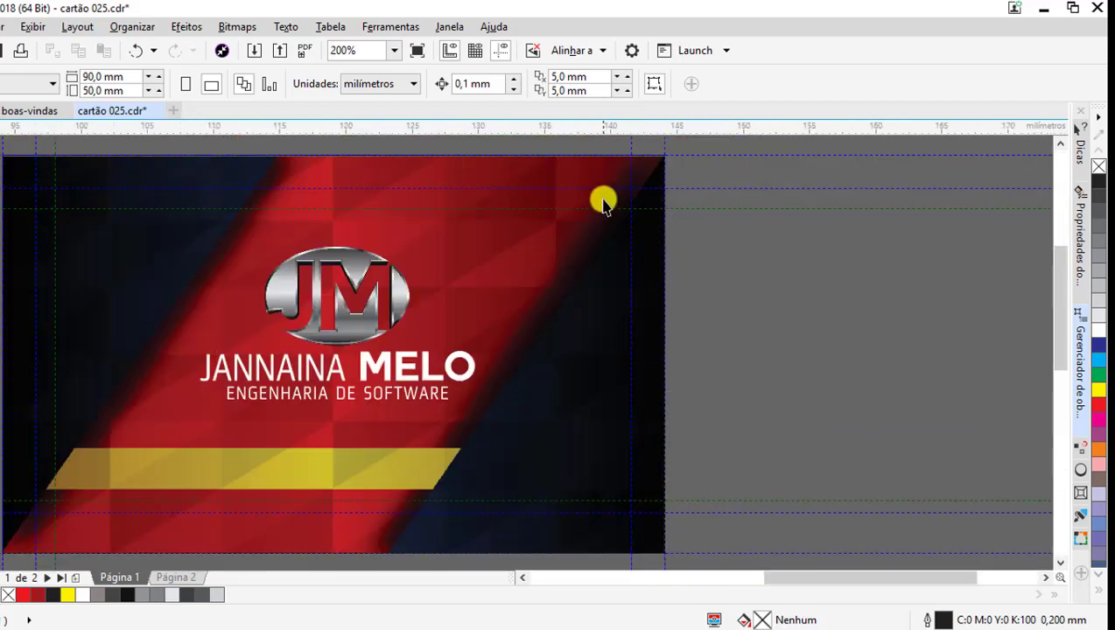
pyautogui.scroll(1, 603, 202)
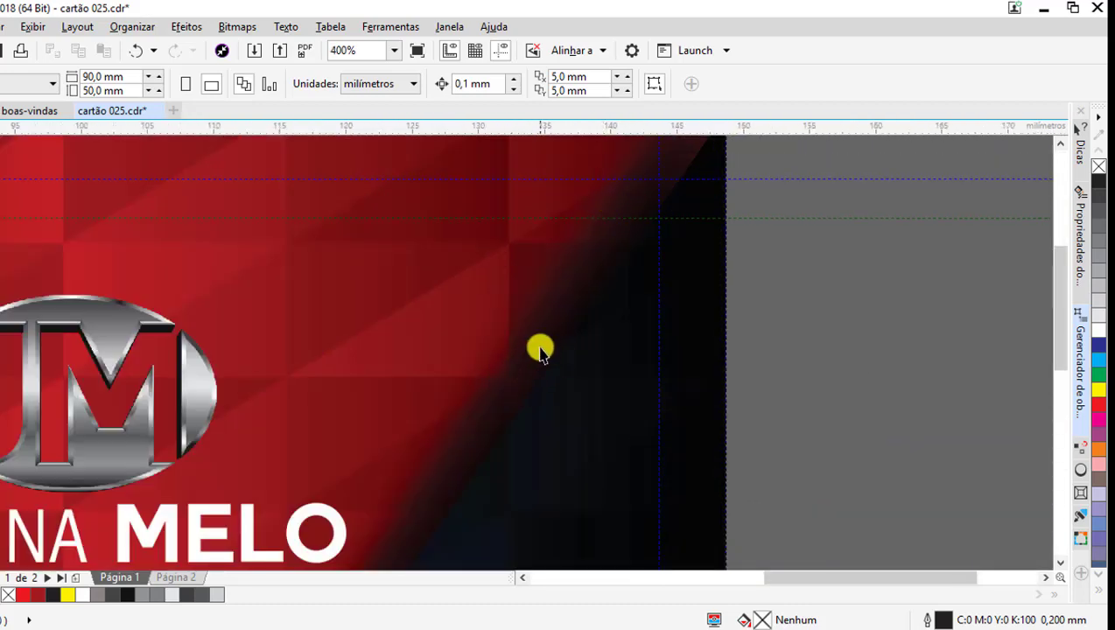
pyautogui.scroll(-1, 540, 350)
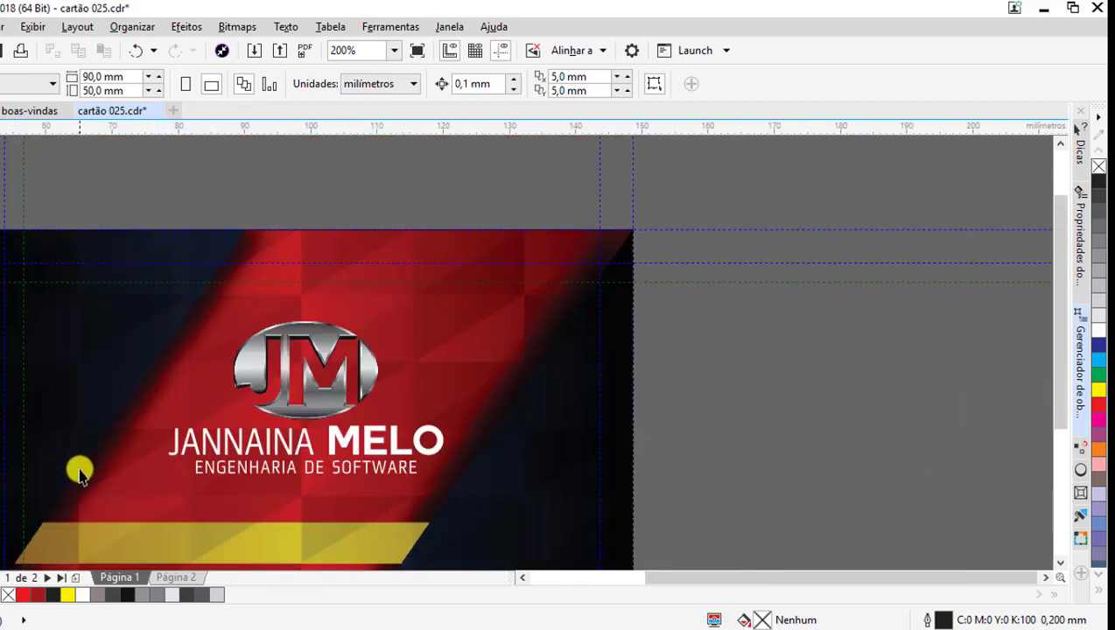
pyautogui.scroll(1, 79, 472)
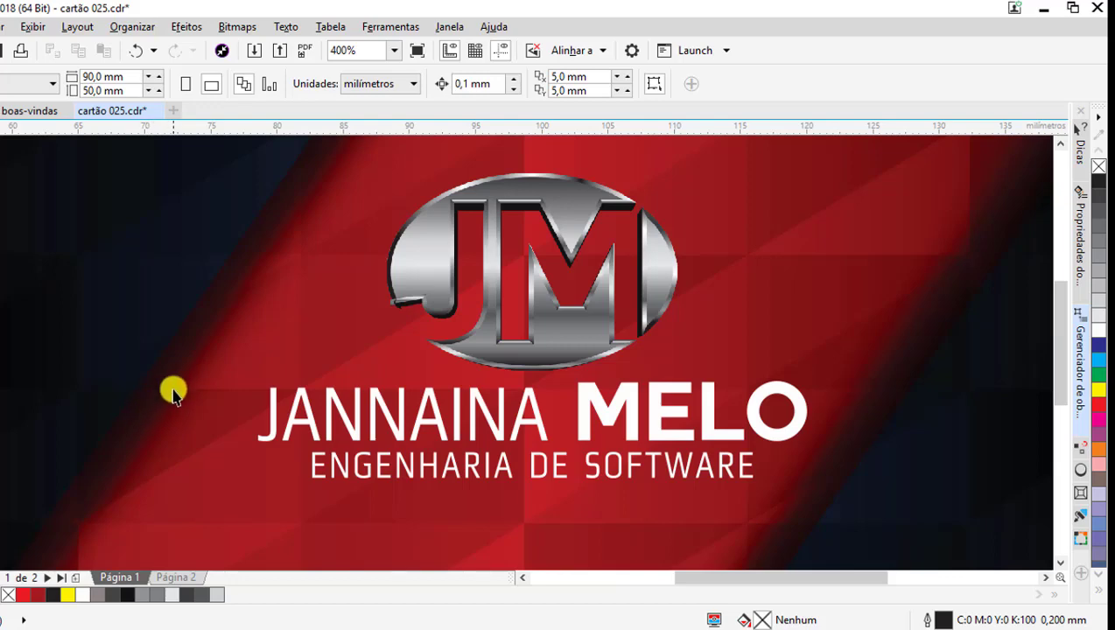
pyautogui.scroll(-1, 174, 393)
pyautogui.scroll(-1, 179, 372)
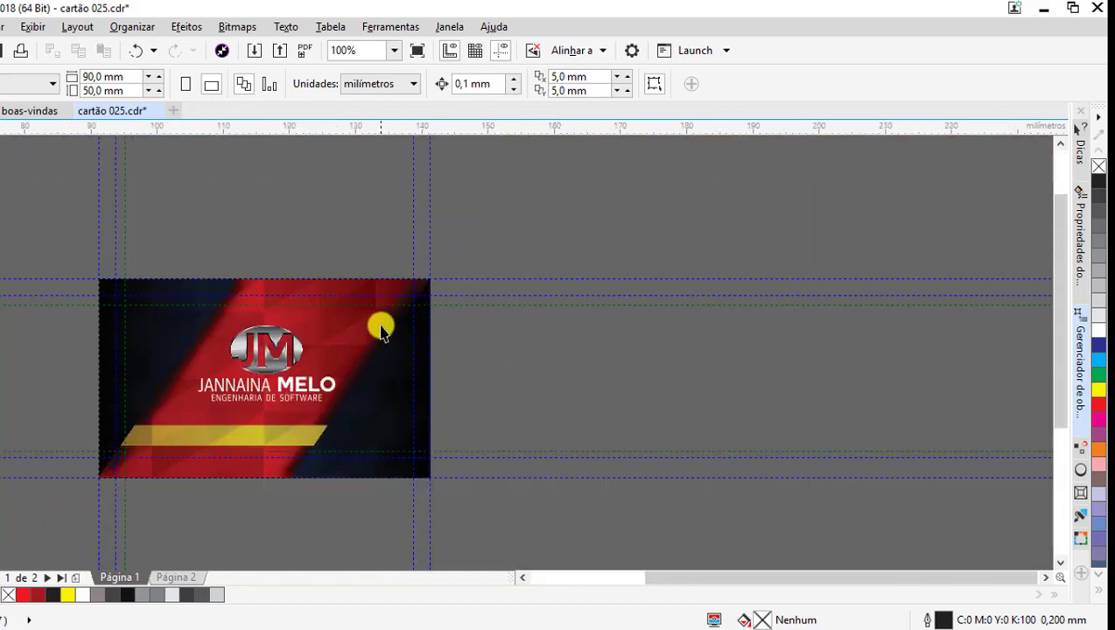
pyautogui.scroll(1, 381, 328)
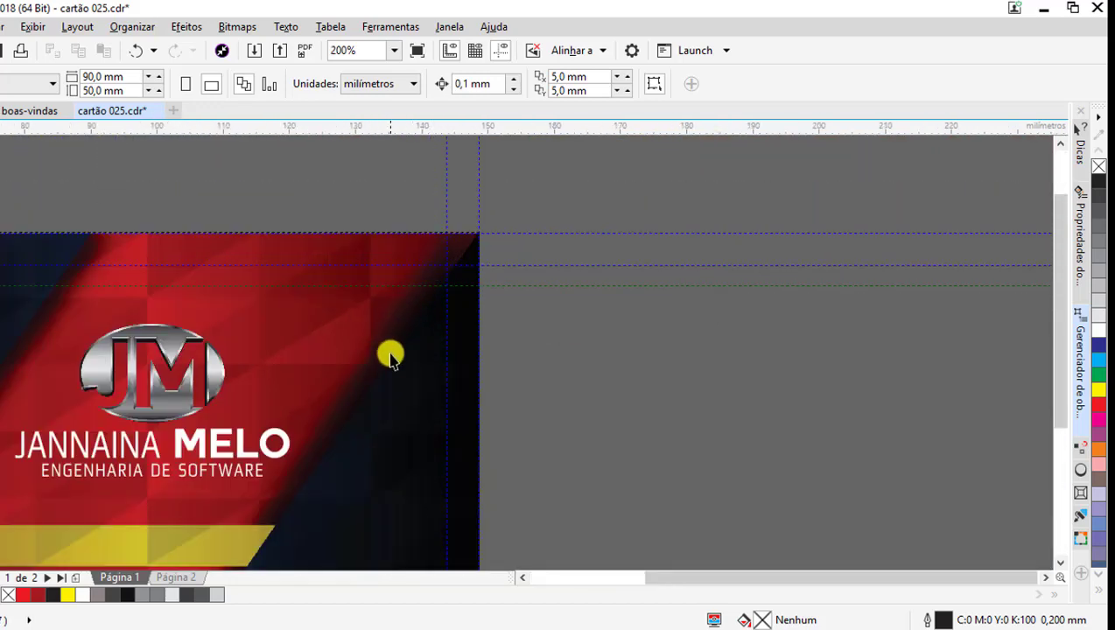
pyautogui.scroll(-1, 386, 306)
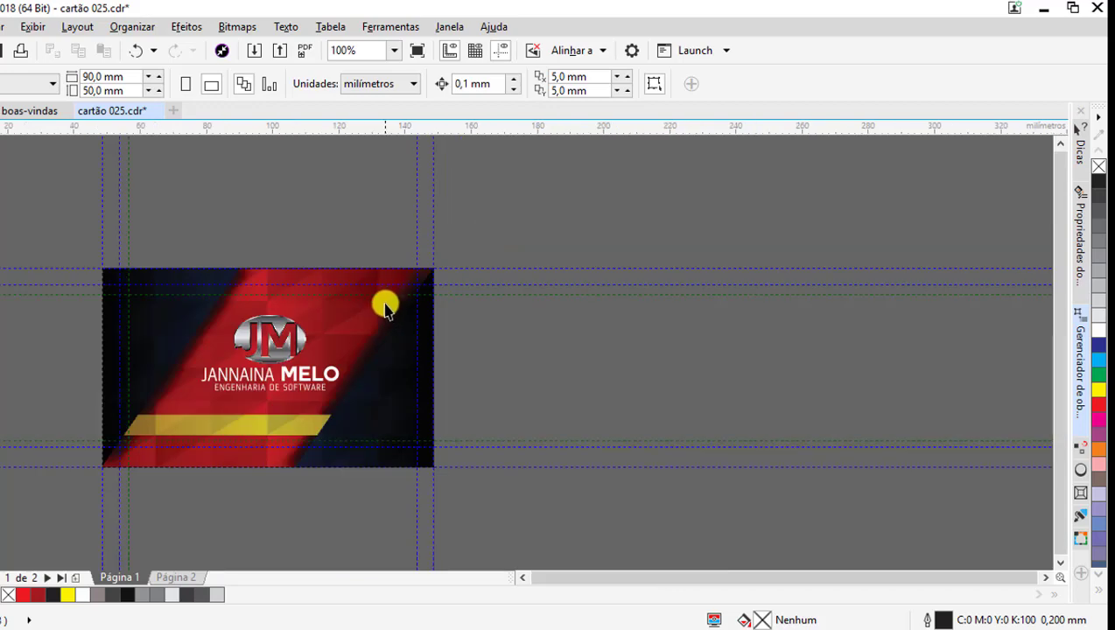
# - Move the grey template images out of the way around the card
pyautogui.scroll(-5, 306, 381)
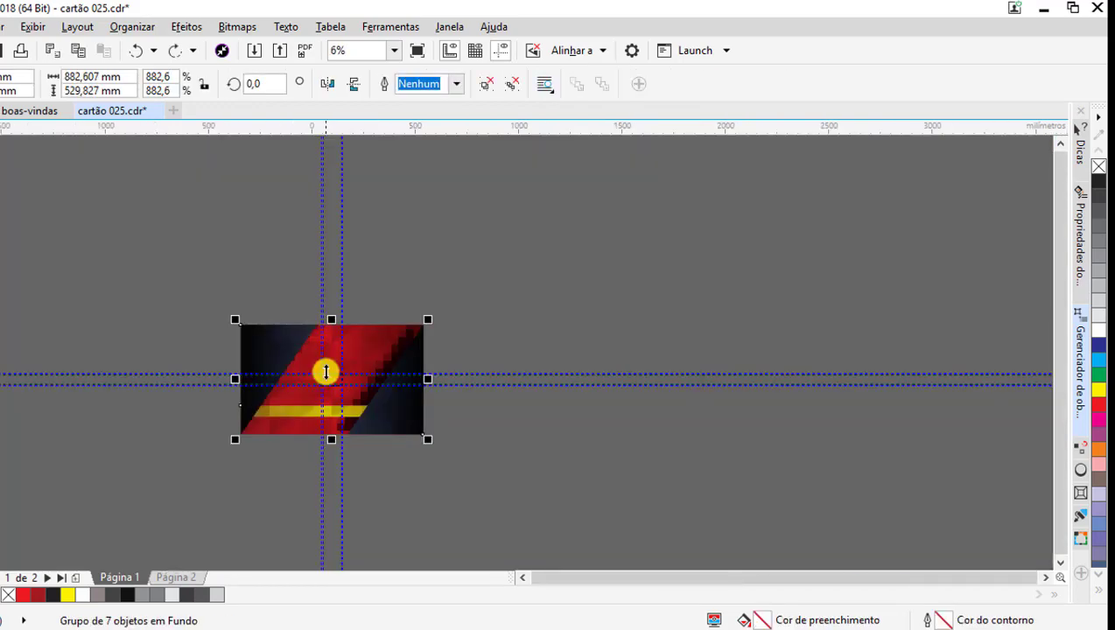
pyautogui.scroll(1, 324, 367)
pyautogui.scroll(1, 578, 371)
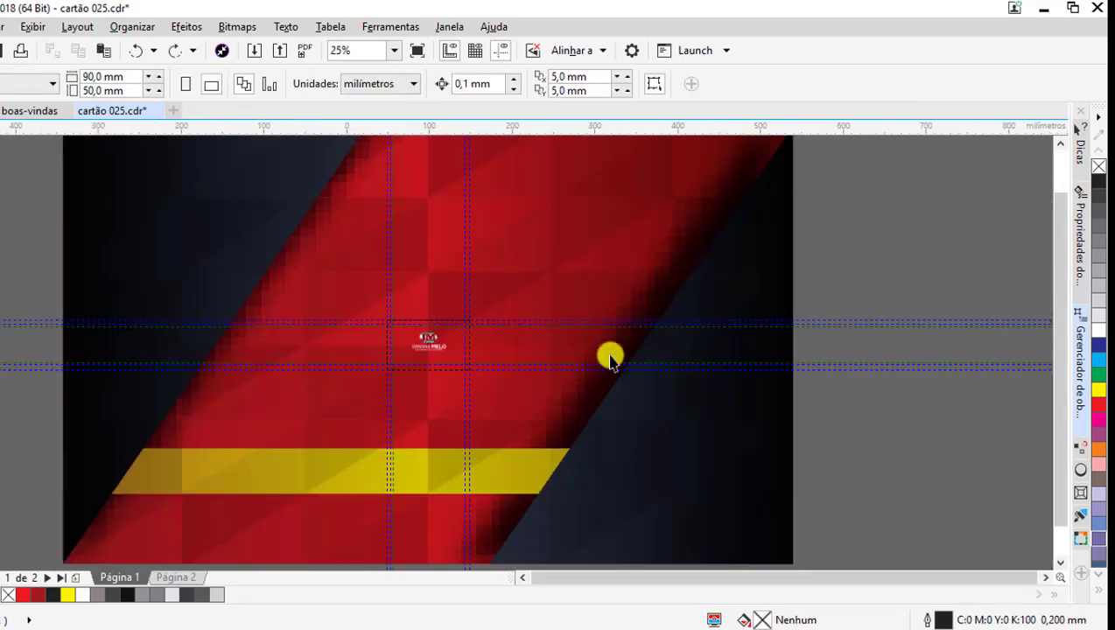
pyautogui.scroll(-1, 640, 285)
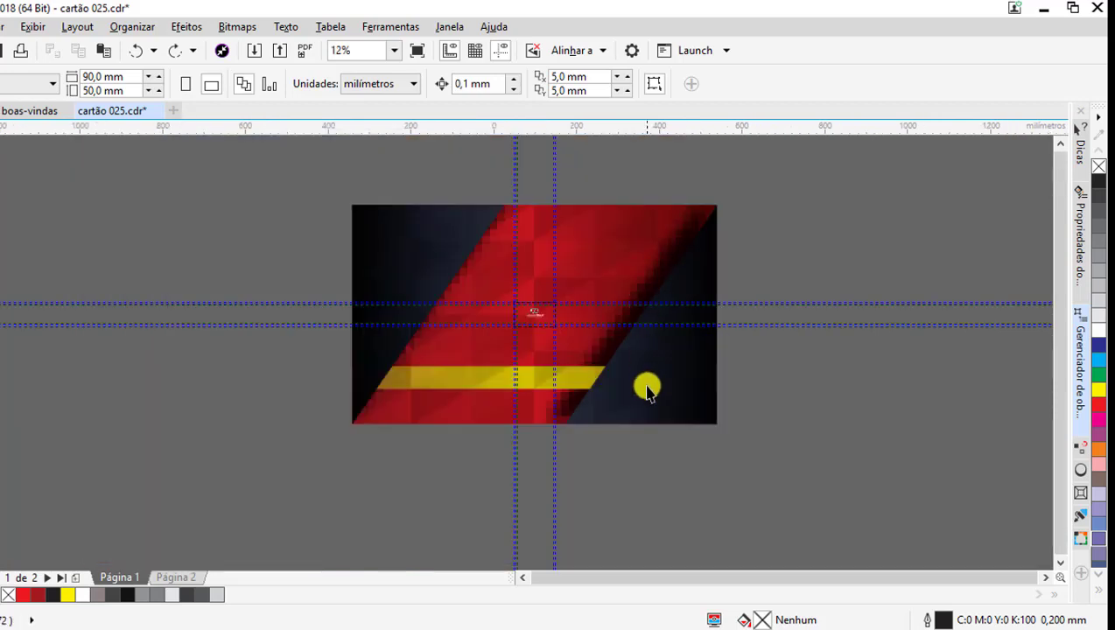
pyautogui.click(608, 271)
pyautogui.scroll(-1, 615, 267)
pyautogui.moveTo(617, 266); pyautogui.dragTo(306, 267)
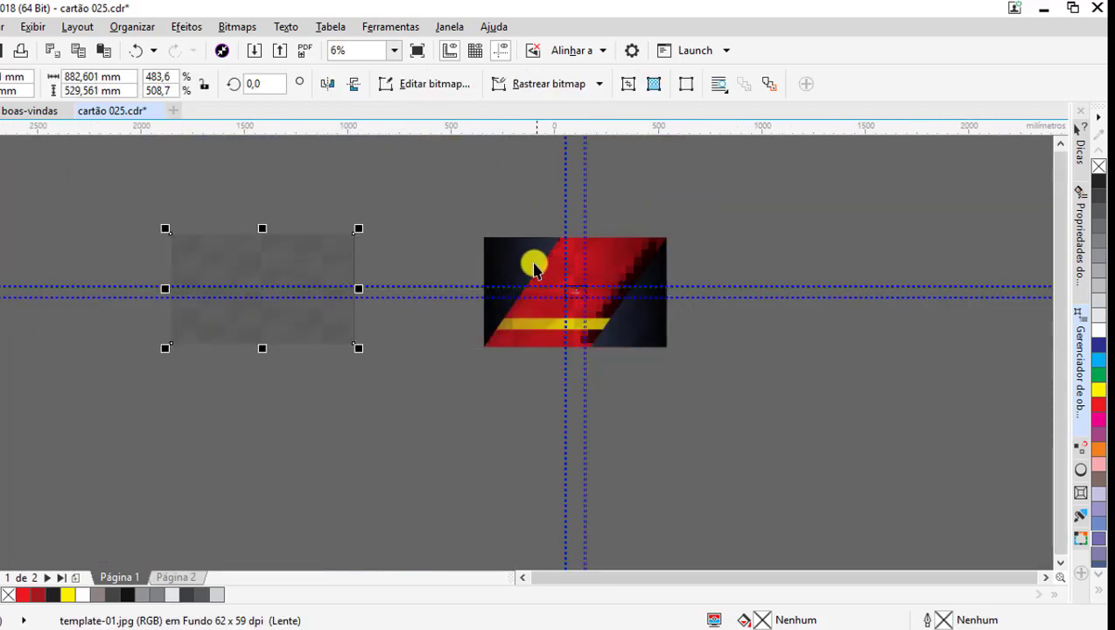
pyautogui.moveTo(528, 261); pyautogui.dragTo(740, 262)
pyautogui.moveTo(604, 267); pyautogui.dragTo(426, 376)
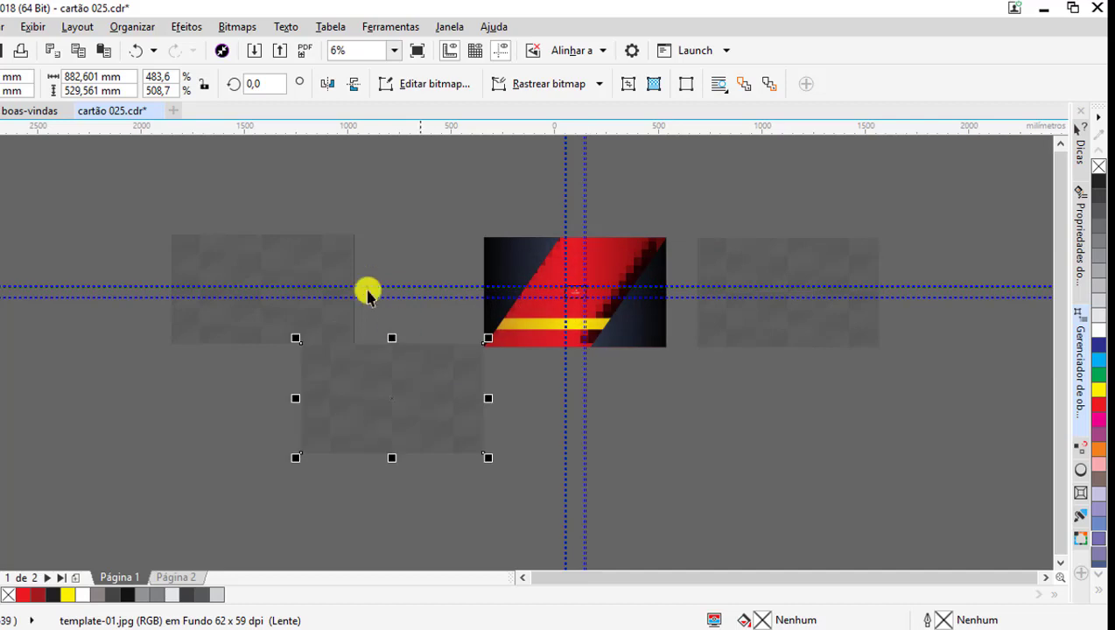
pyautogui.scroll(1, 598, 256)
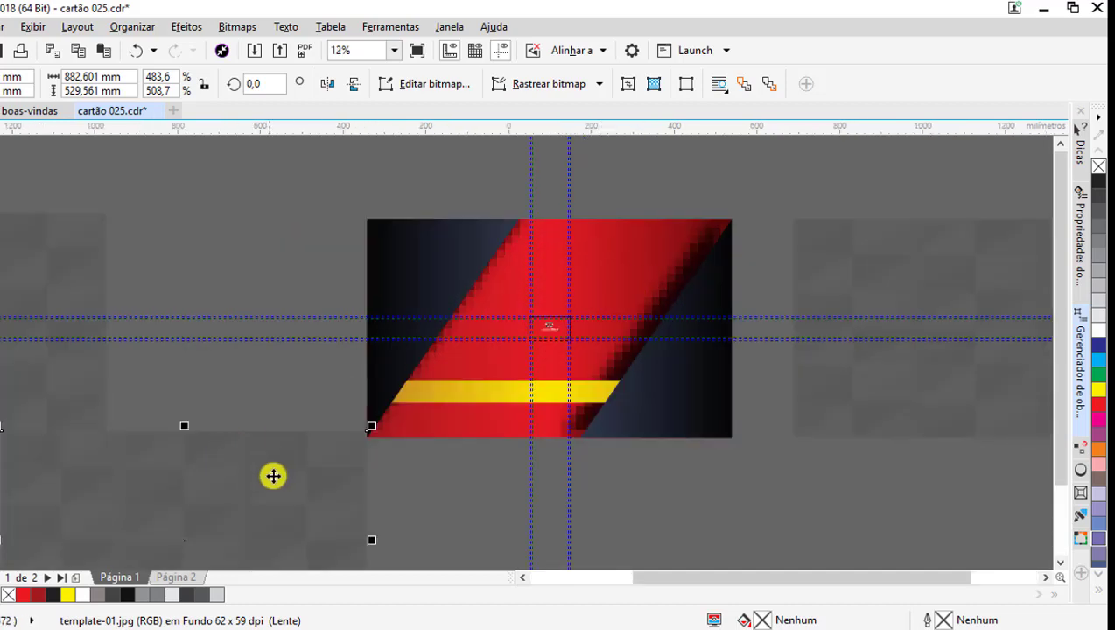
pyautogui.moveTo(274, 473); pyautogui.dragTo(234, 456)
pyautogui.scroll(-1, 580, 328)
# - Pull the red gradient rectangle out below the card, undoing a stray guide move
pyautogui.click(620, 308)
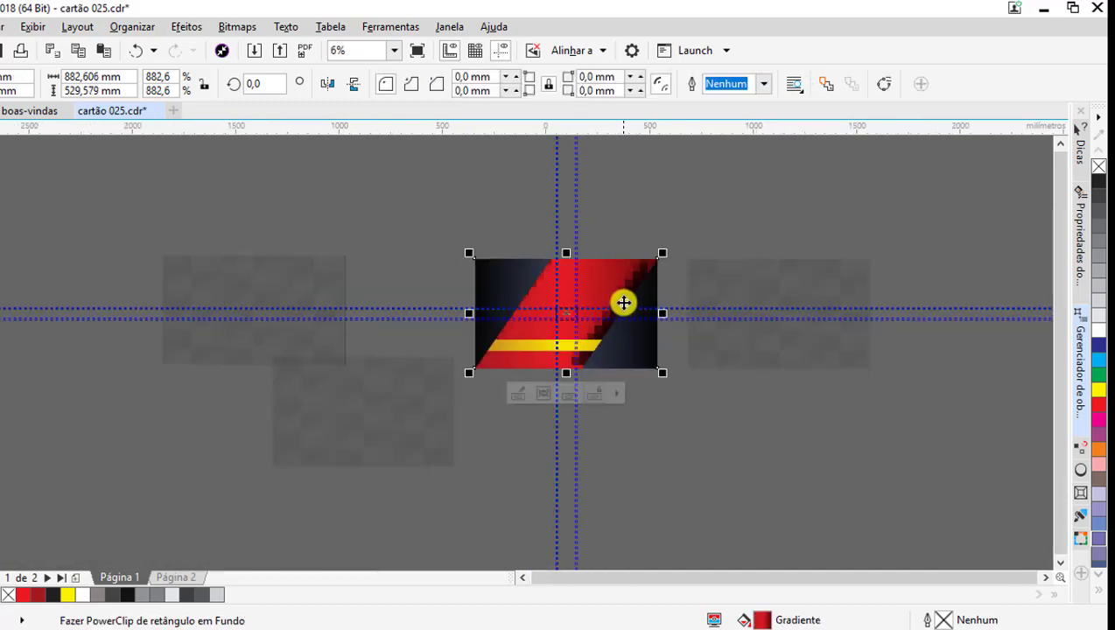
pyautogui.moveTo(567, 313); pyautogui.dragTo(584, 210)
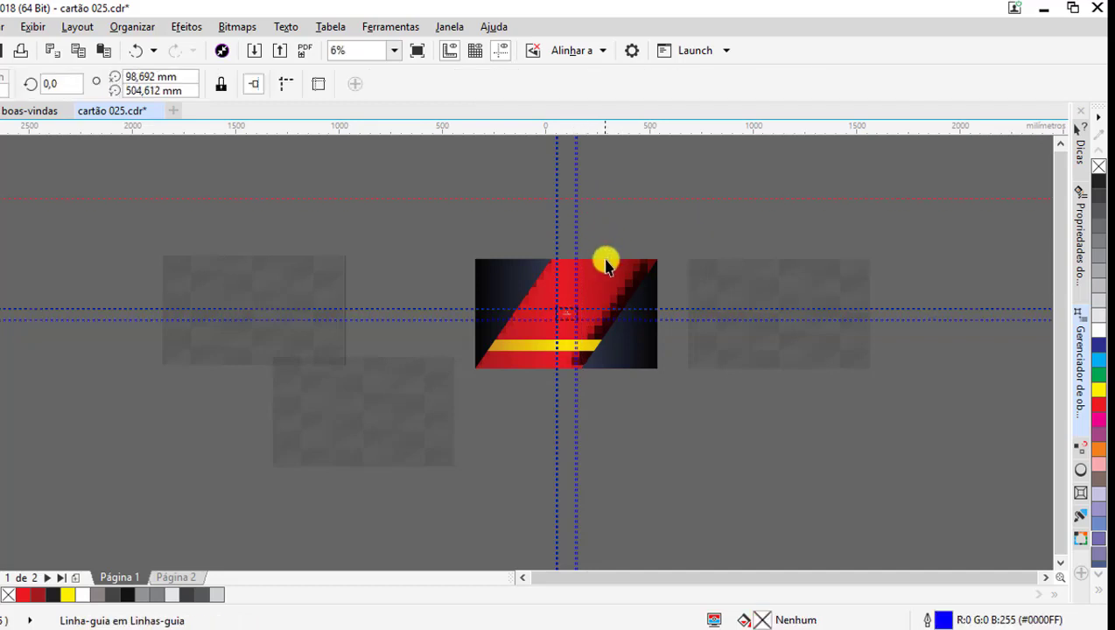
pyautogui.hotkey('ctrl', 'z')
pyautogui.click(619, 295)
pyautogui.moveTo(567, 311); pyautogui.dragTo(667, 461)
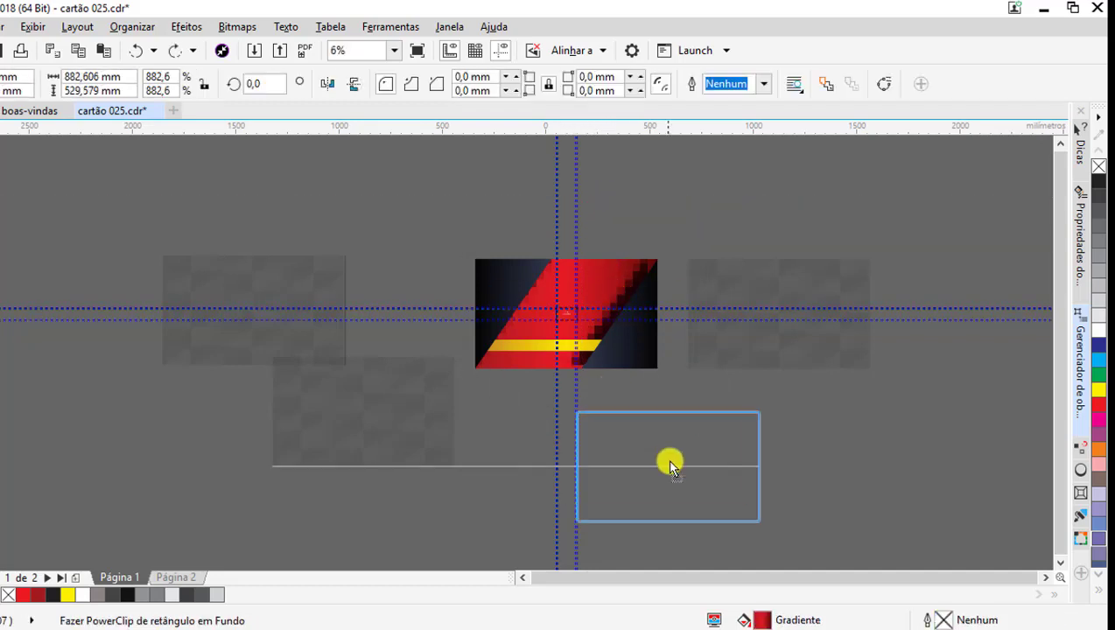
pyautogui.scroll(2, 665, 455)
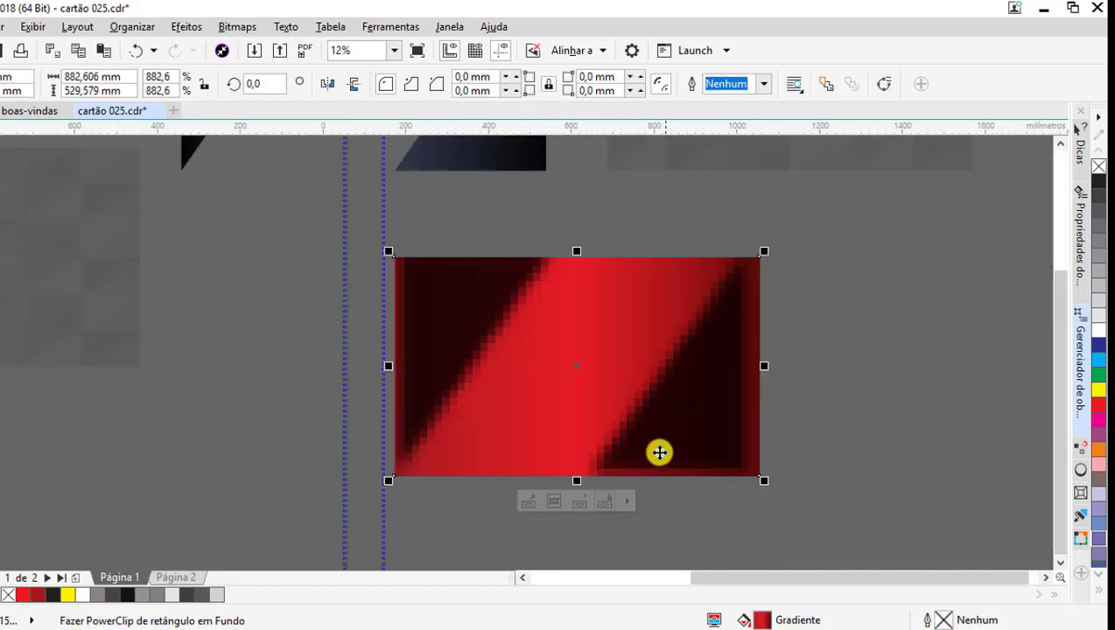
# - Adjust the black triangles inside the red rectangle's PowerClip, then finish editing
pyautogui.click(531, 503)
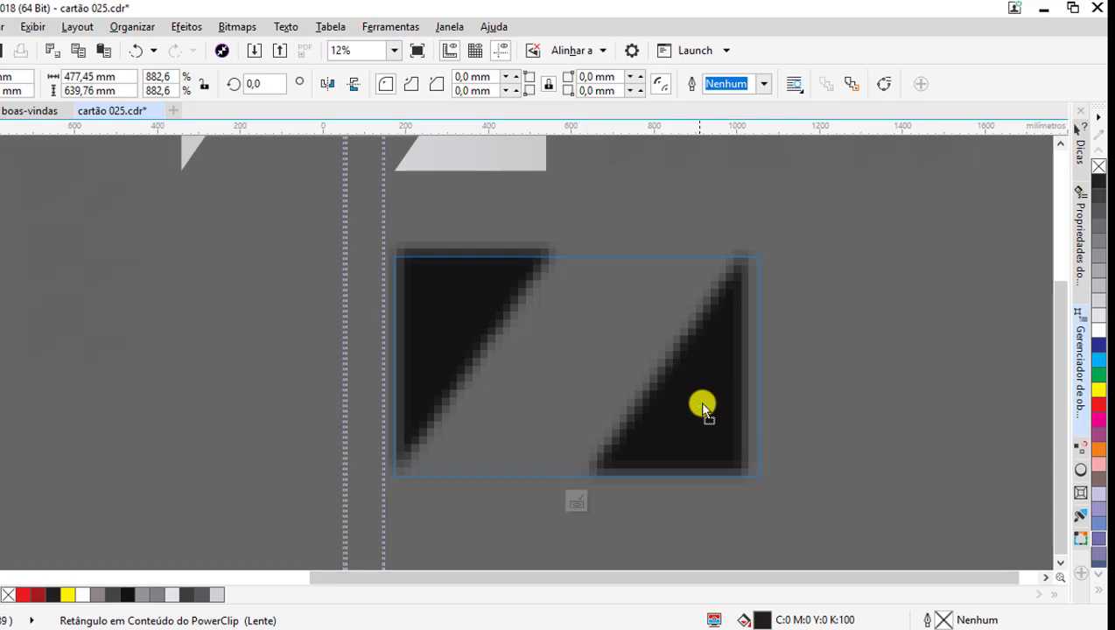
pyautogui.moveTo(703, 404); pyautogui.dragTo(717, 400)
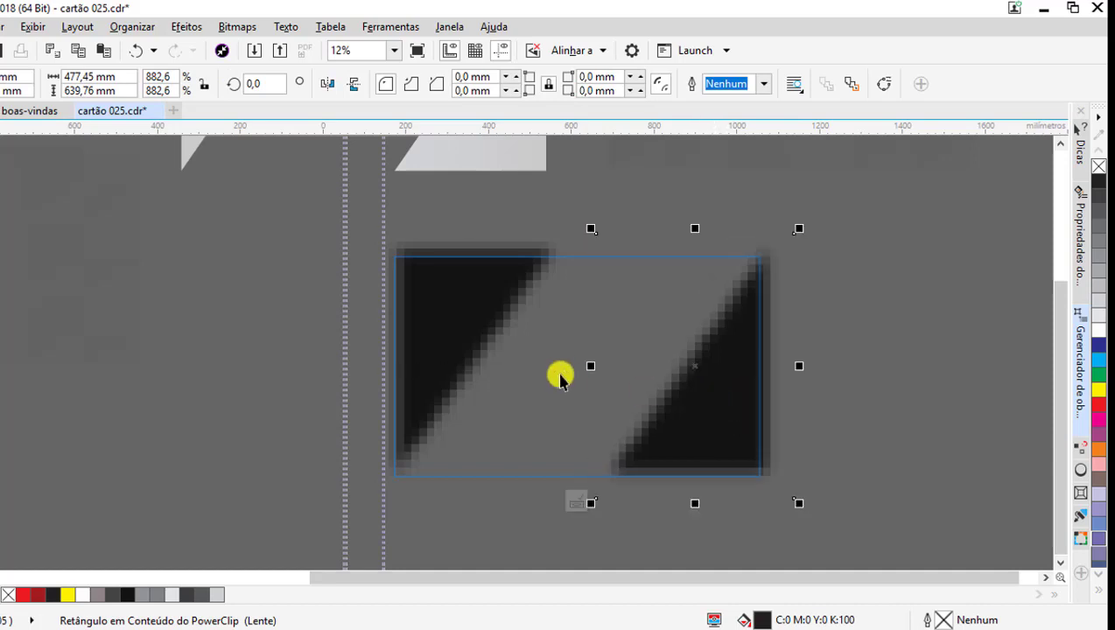
pyautogui.click(460, 314)
pyautogui.moveTo(478, 316); pyautogui.dragTo(464, 322)
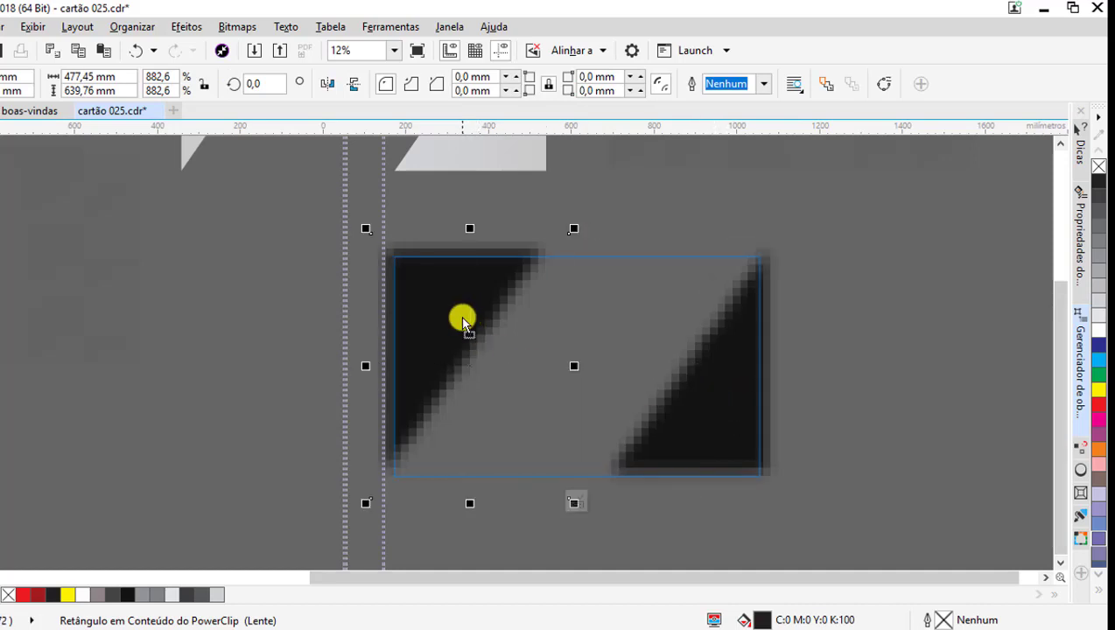
pyautogui.hotkey('ctrl', 'z')
pyautogui.hotkey('ctrl', 'z')
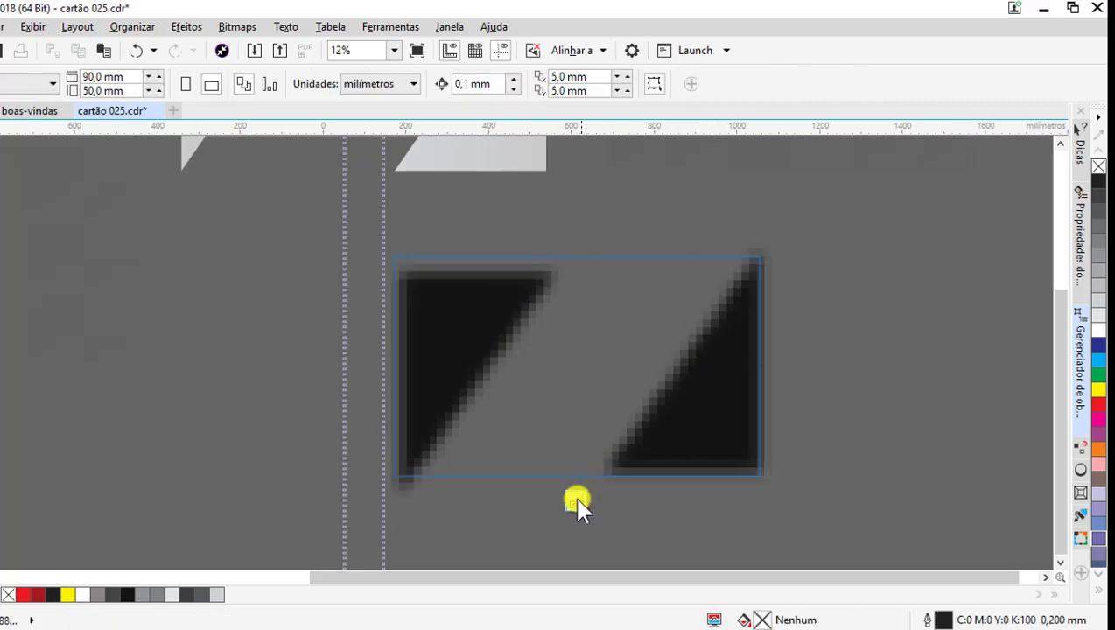
pyautogui.click(584, 506)
# - PowerClip the dark triangle inside the red gradient rectangle
pyautogui.click(493, 162)
pyautogui.moveTo(493, 162); pyautogui.dragTo(705, 463)
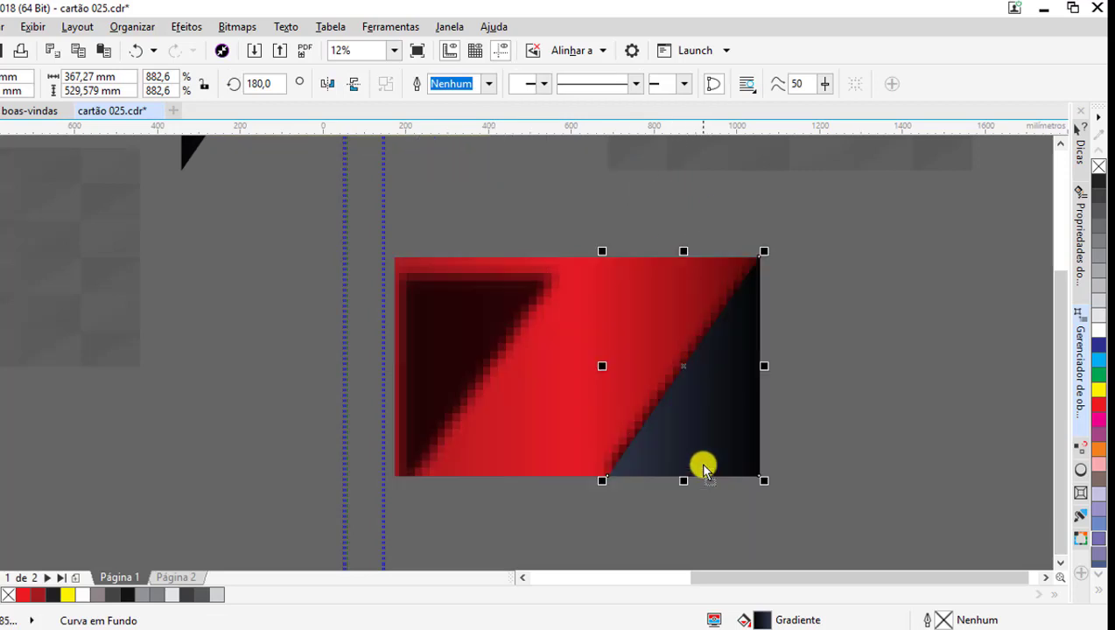
pyautogui.press('Escape')
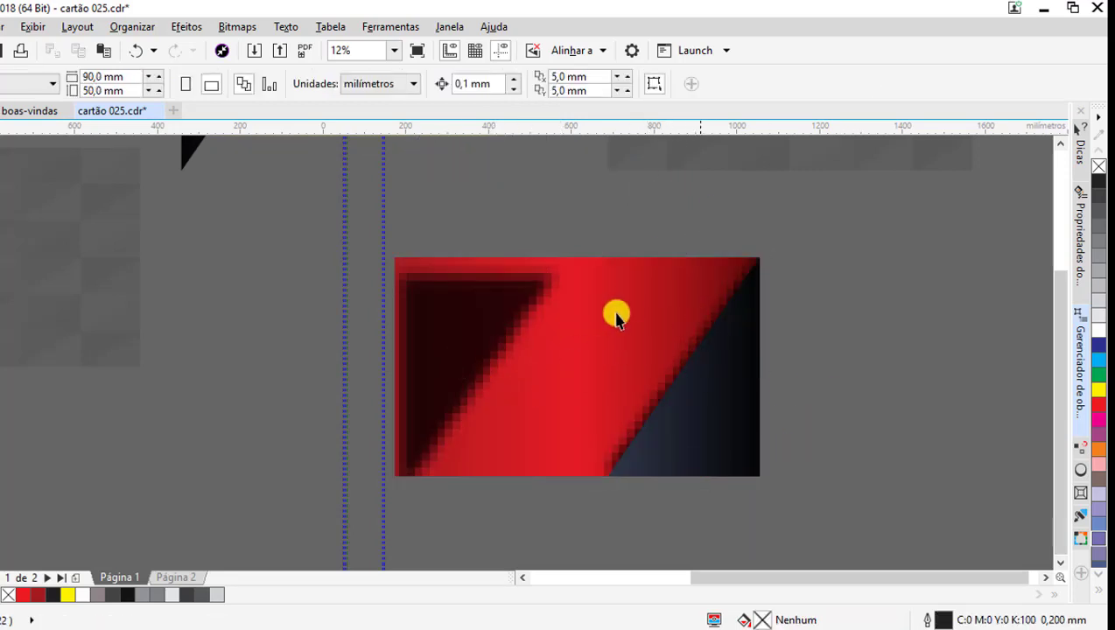
pyautogui.click(490, 341)
pyautogui.scroll(-1, 483, 321)
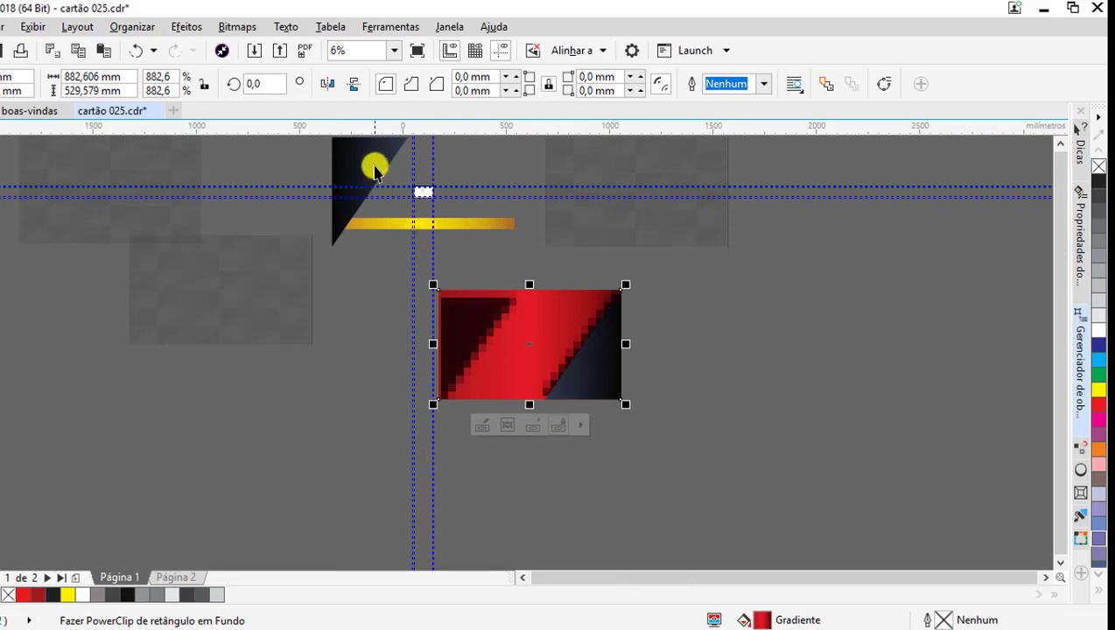
pyautogui.moveTo(371, 162)
pyautogui.mouseDown()
pyautogui.moveTo(490, 318)
pyautogui.moveTo(461, 301)
pyautogui.mouseUp()
pyautogui.scroll(1, 505, 323)
pyautogui.click(432, 389)
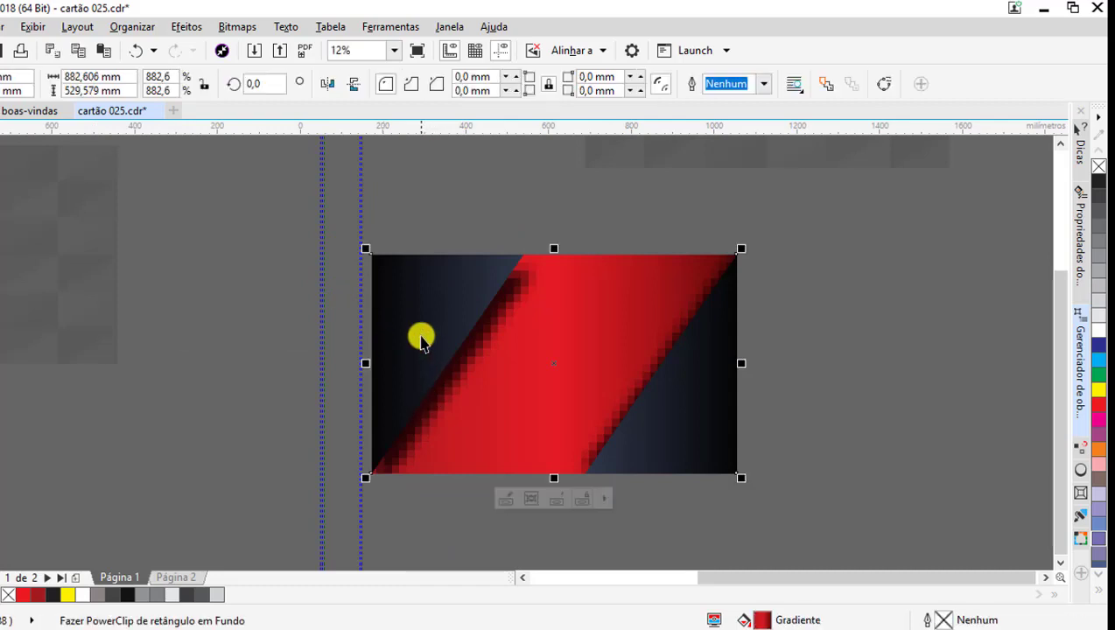
pyautogui.scroll(-1, 425, 341)
pyautogui.scroll(1, 413, 385)
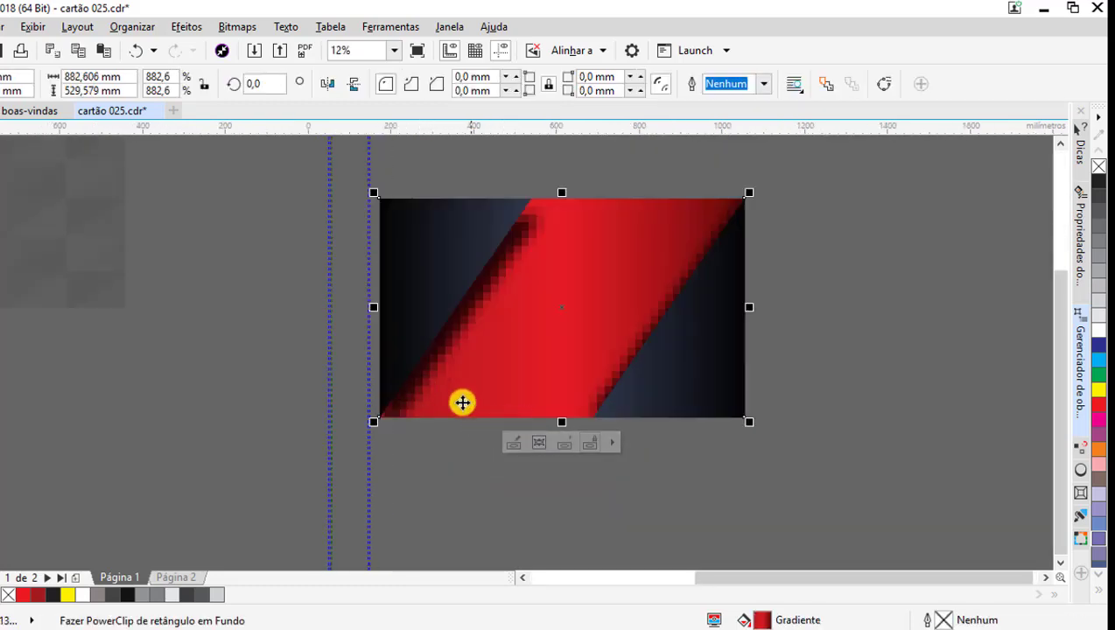
pyautogui.click(759, 515)
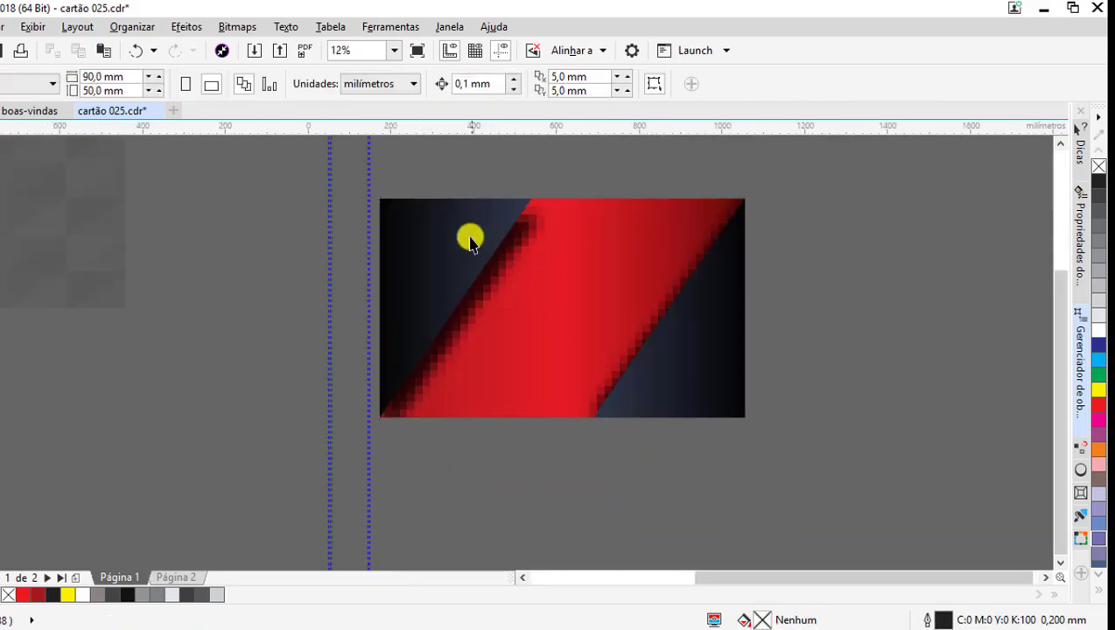
# - Alt-select the hidden lens rectangle behind the card and nudge it into place
pyautogui.press('alt')
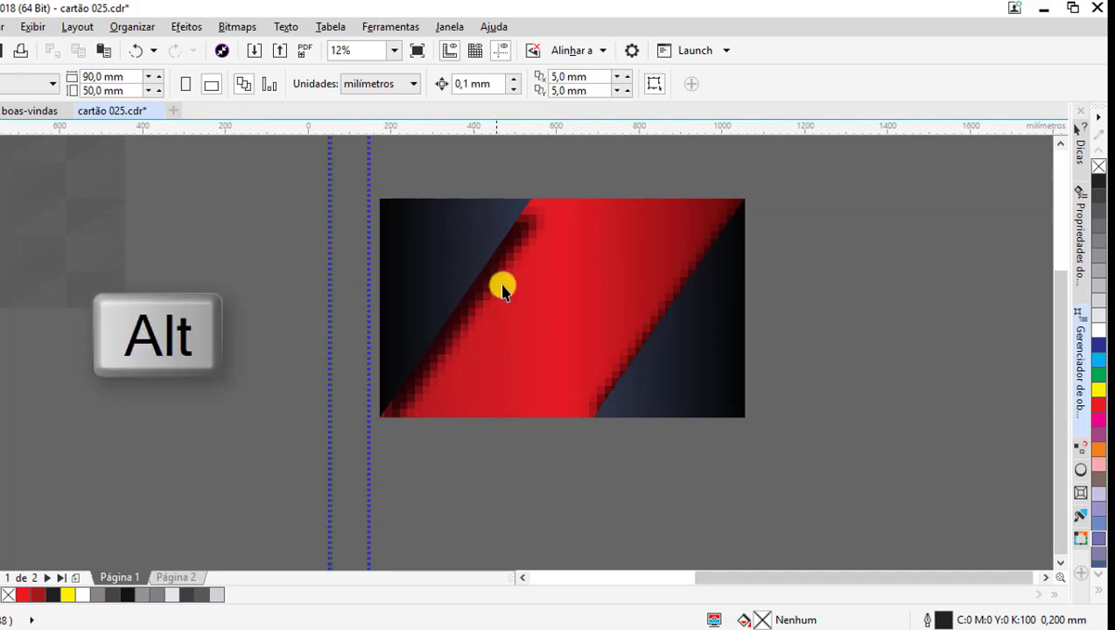
pyautogui.keyDown('alt'); pyautogui.click(492, 284); pyautogui.keyUp('alt')
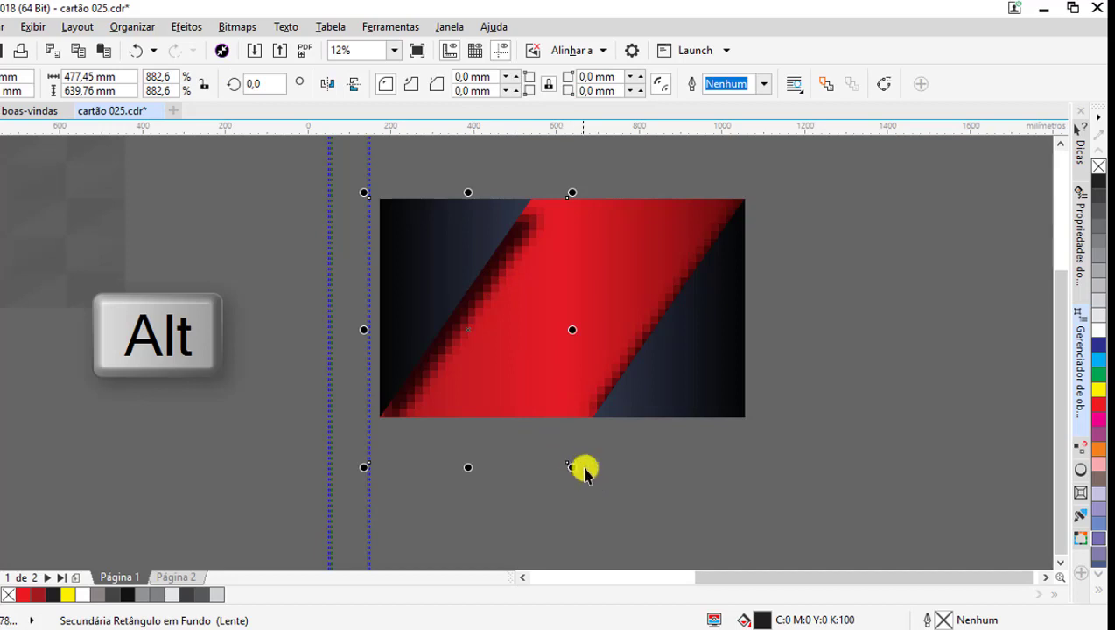
pyautogui.moveTo(500, 278); pyautogui.dragTo(491, 266)
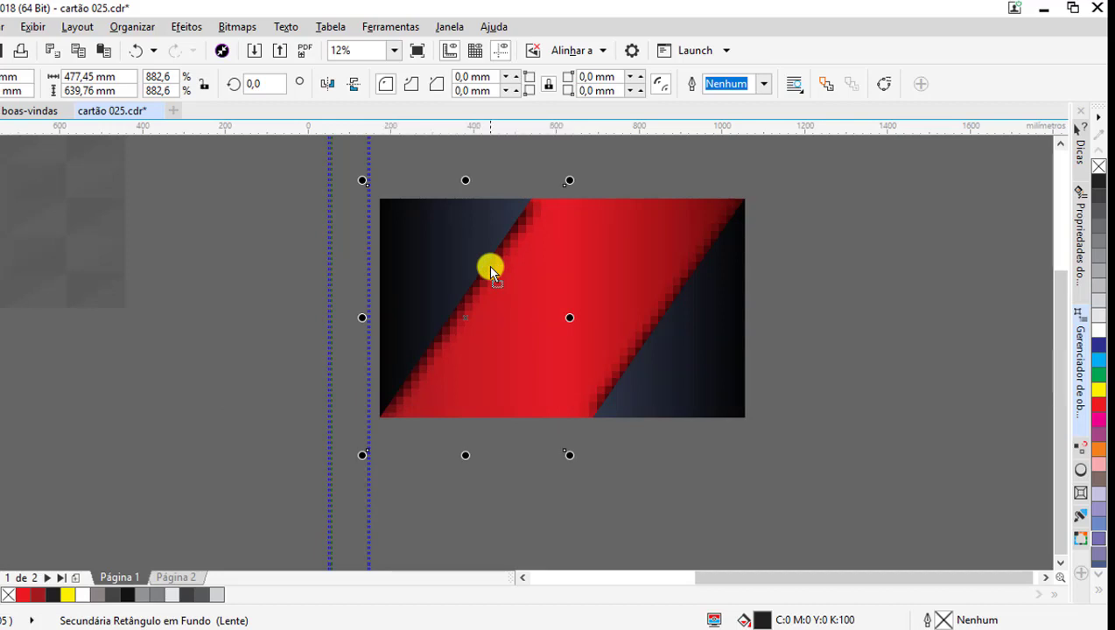
pyautogui.moveTo(490, 270); pyautogui.dragTo(488, 268)
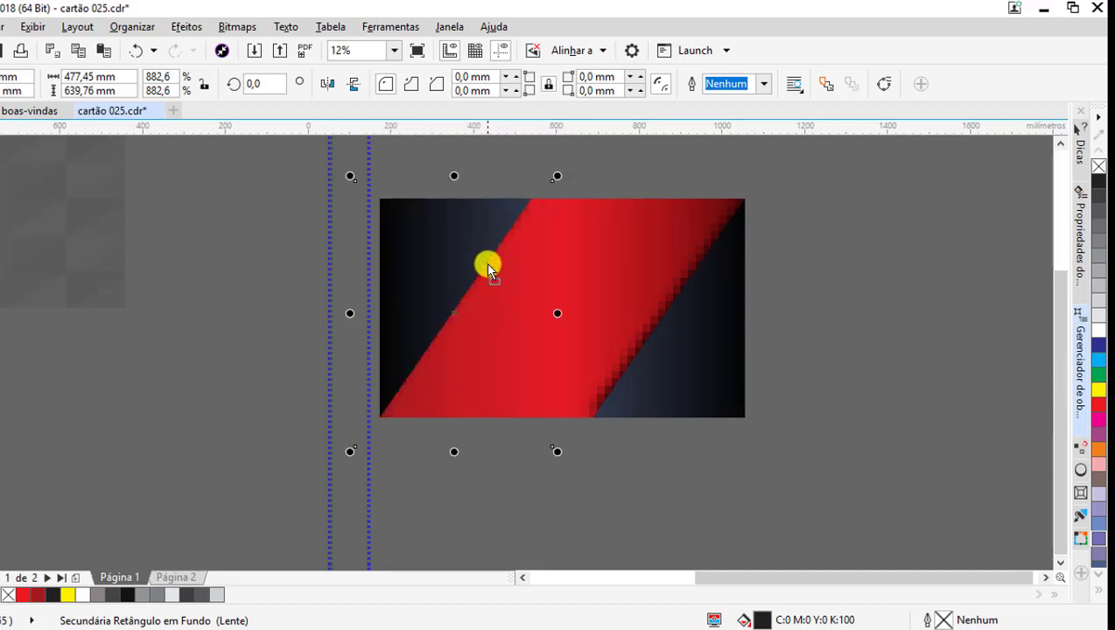
pyautogui.click(490, 269)
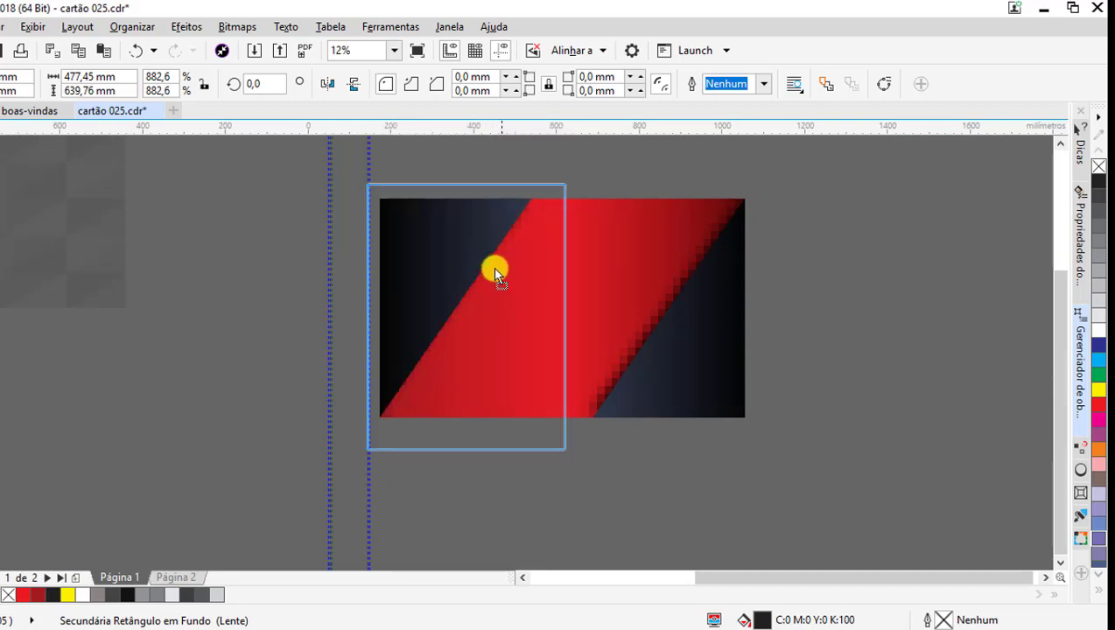
pyautogui.moveTo(494, 267); pyautogui.dragTo(507, 272)
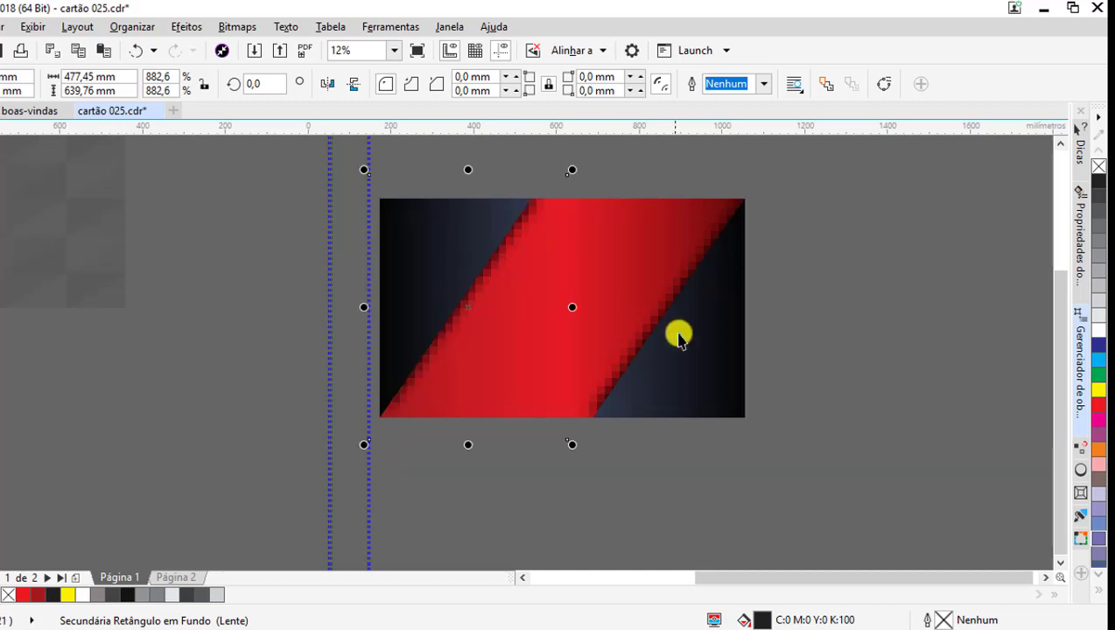
# - Select the red gradient background, undo a stray move, and edit its PowerClip contents
pyautogui.click(242, 28)
pyautogui.moveTo(285, 27)
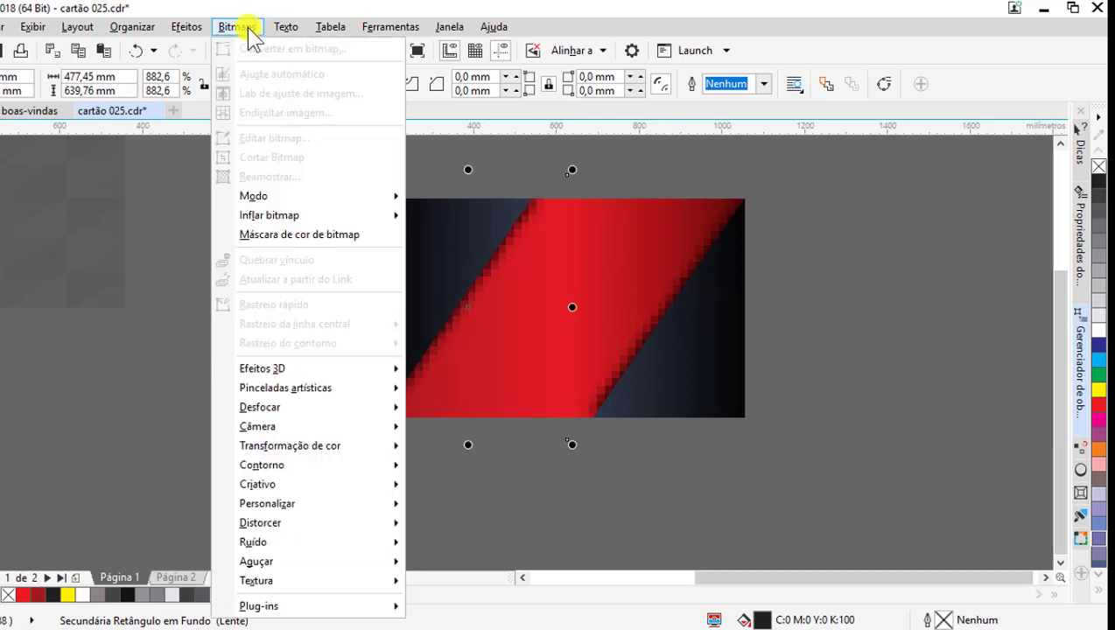
pyautogui.click(547, 165)
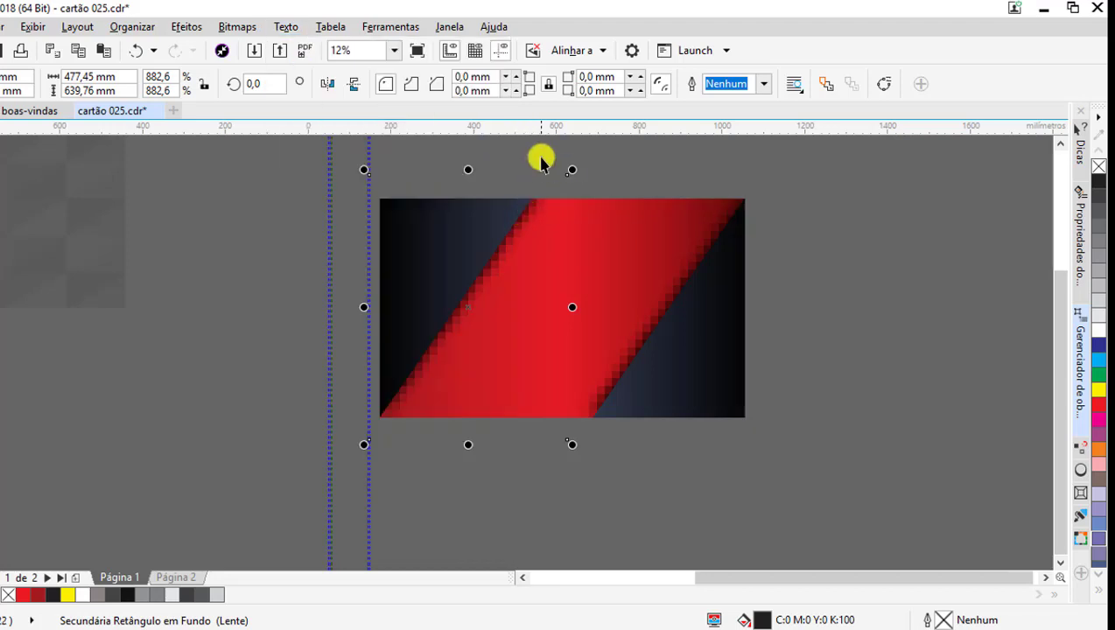
pyautogui.click(533, 180)
pyautogui.click(548, 263)
pyautogui.click(549, 262)
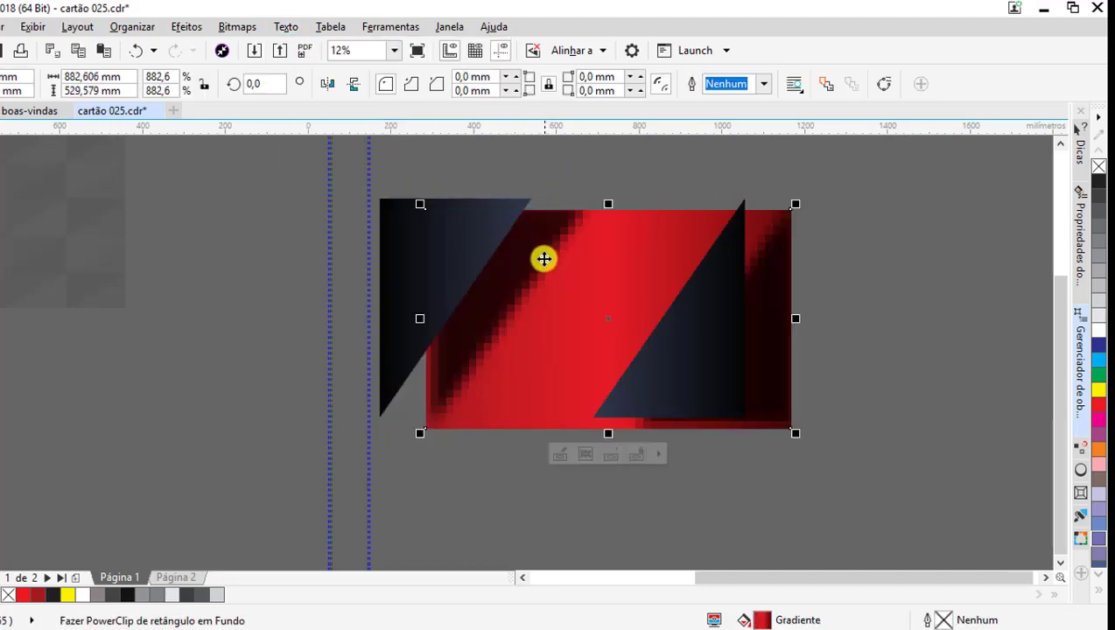
pyautogui.hotkey('ctrl', 'z')
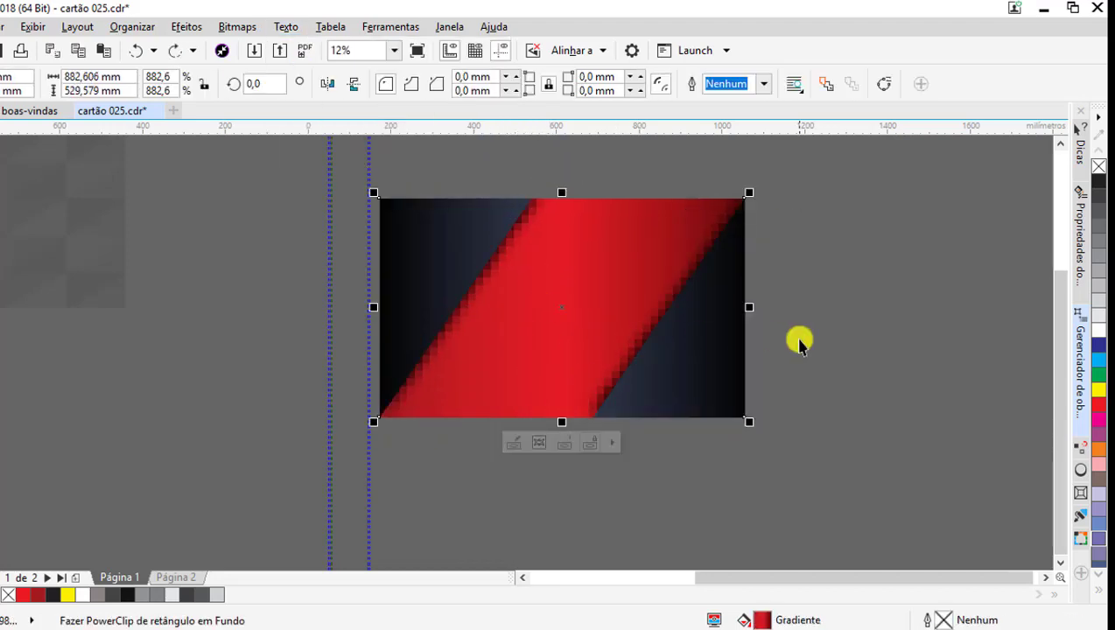
pyautogui.click(514, 444)
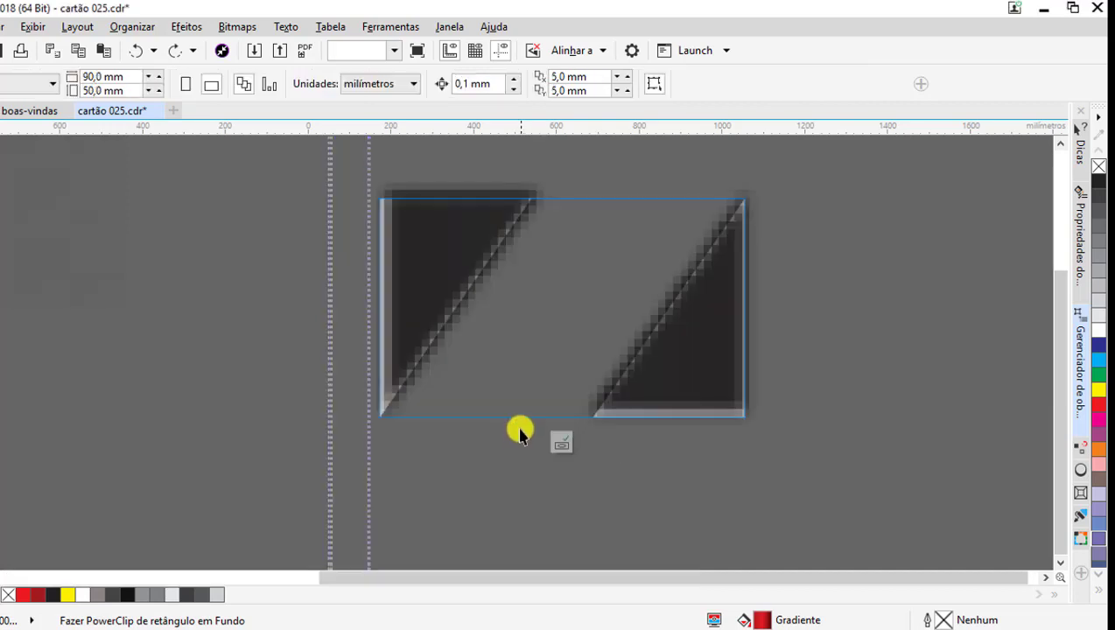
# - Convert the clipped content rectangle to a bitmap and shift it down
pyautogui.click(459, 249)
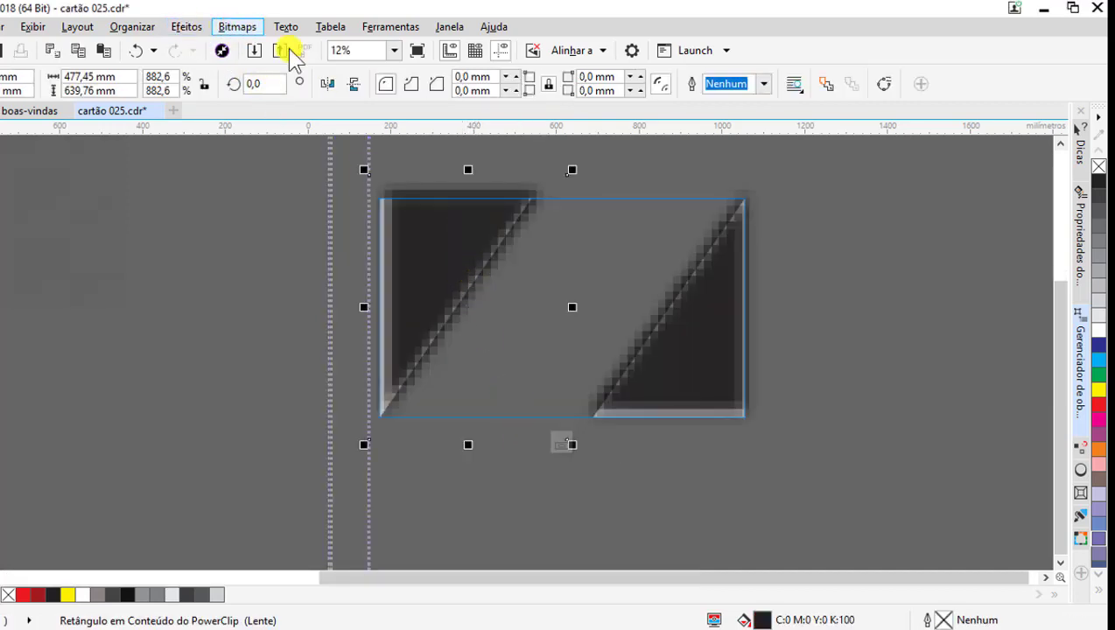
pyautogui.click(235, 28)
pyautogui.click(253, 47)
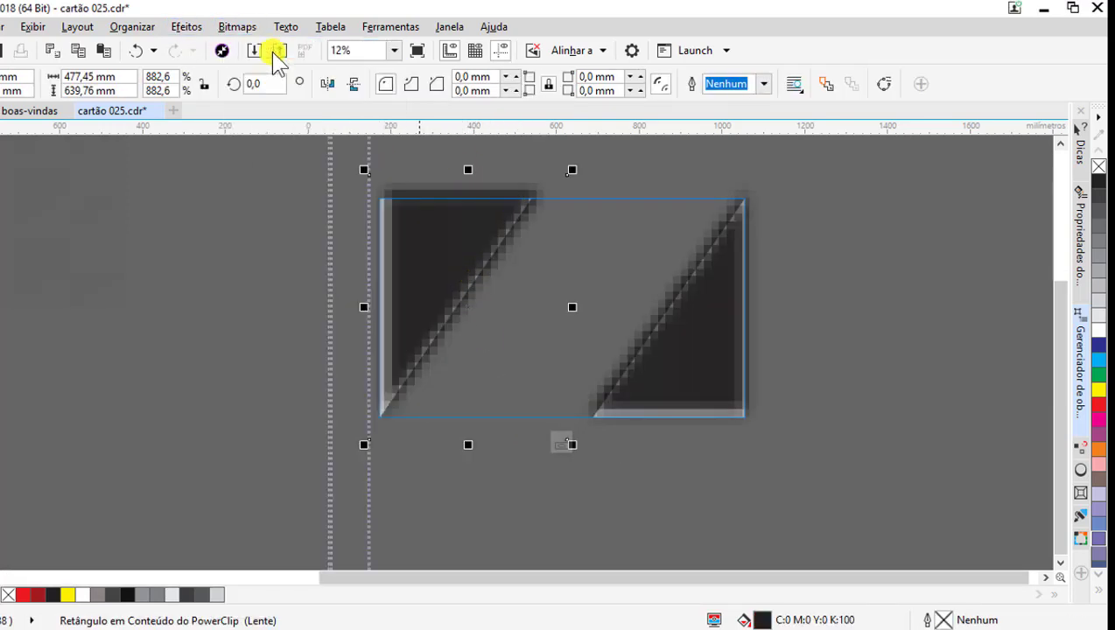
pyautogui.click(469, 422)
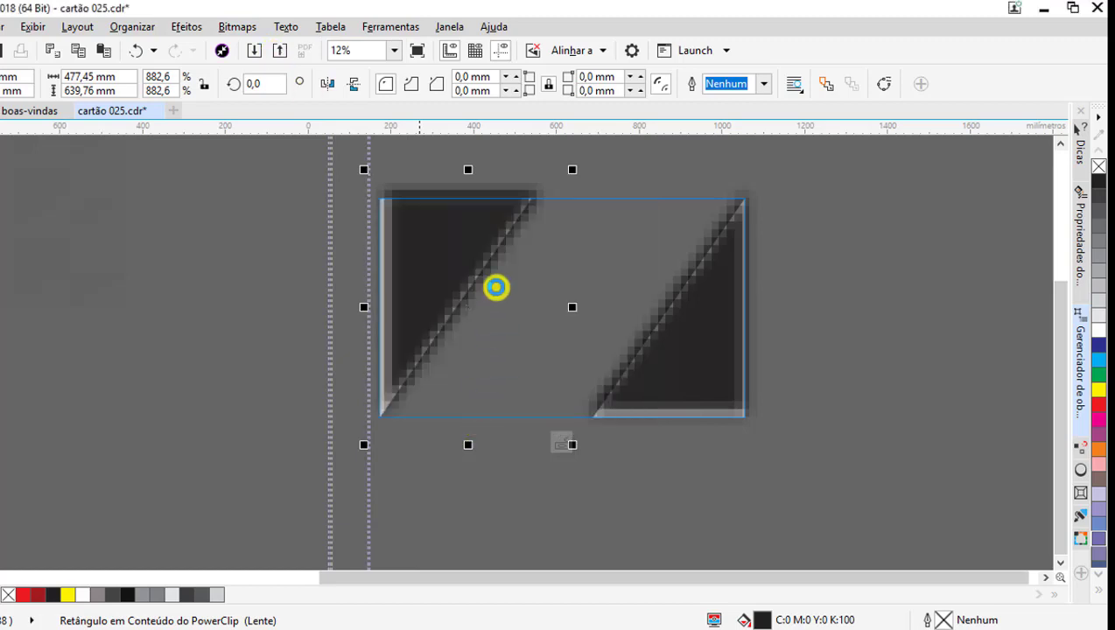
pyautogui.click(495, 286)
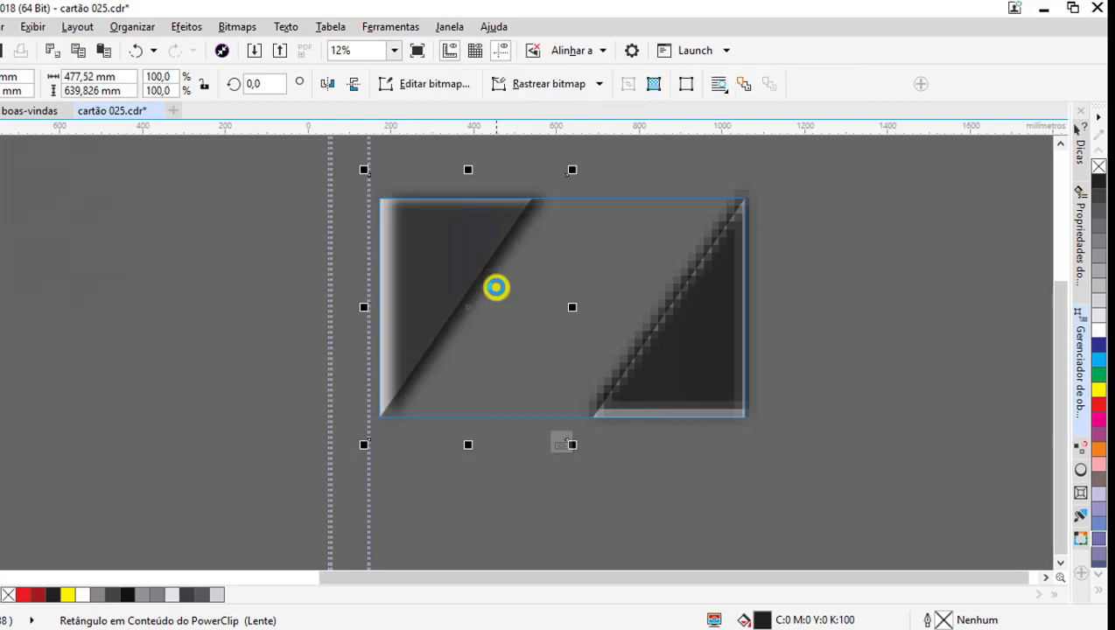
pyautogui.moveTo(489, 280); pyautogui.dragTo(495, 318)
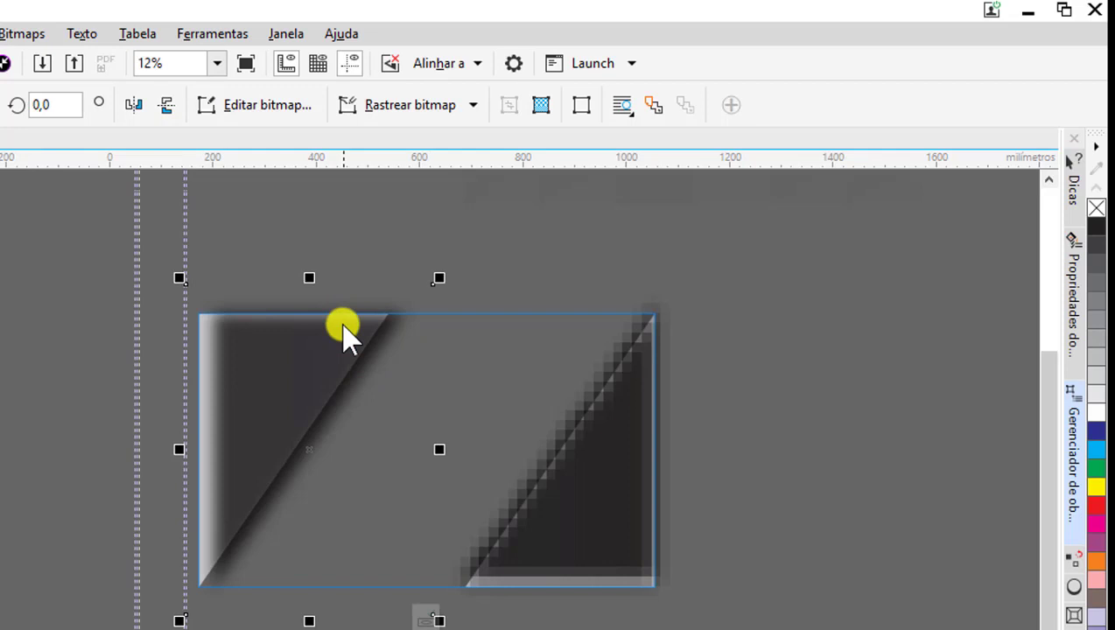
# - Switch that bitmap to CMYK colour, then select the right triangle shape
pyautogui.click(19, 35)
pyautogui.moveTo(53, 245)
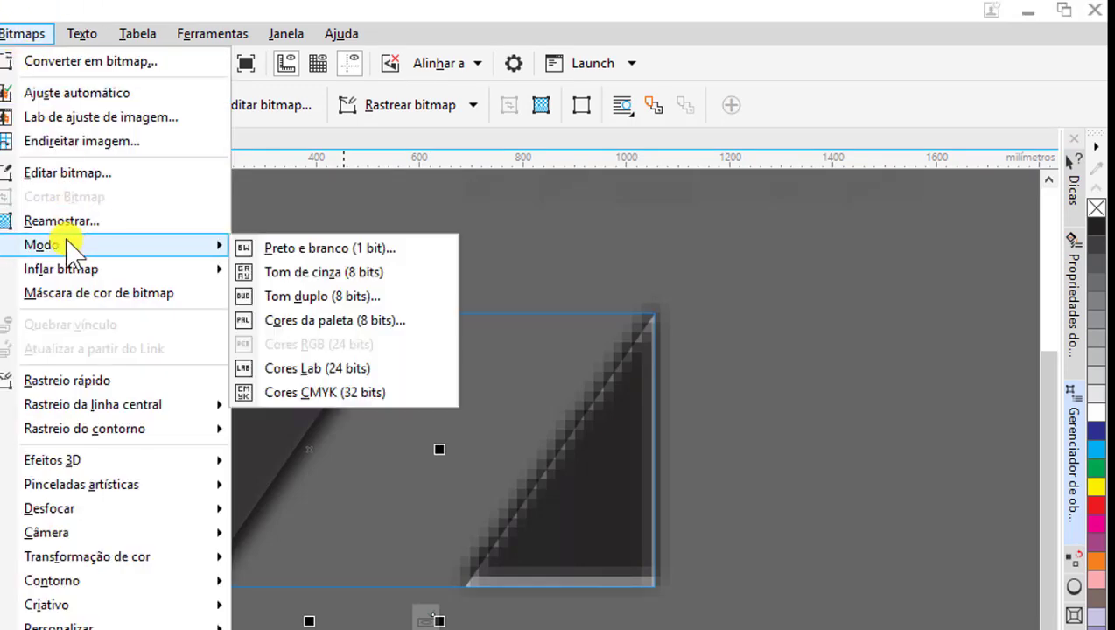
pyautogui.click(359, 395)
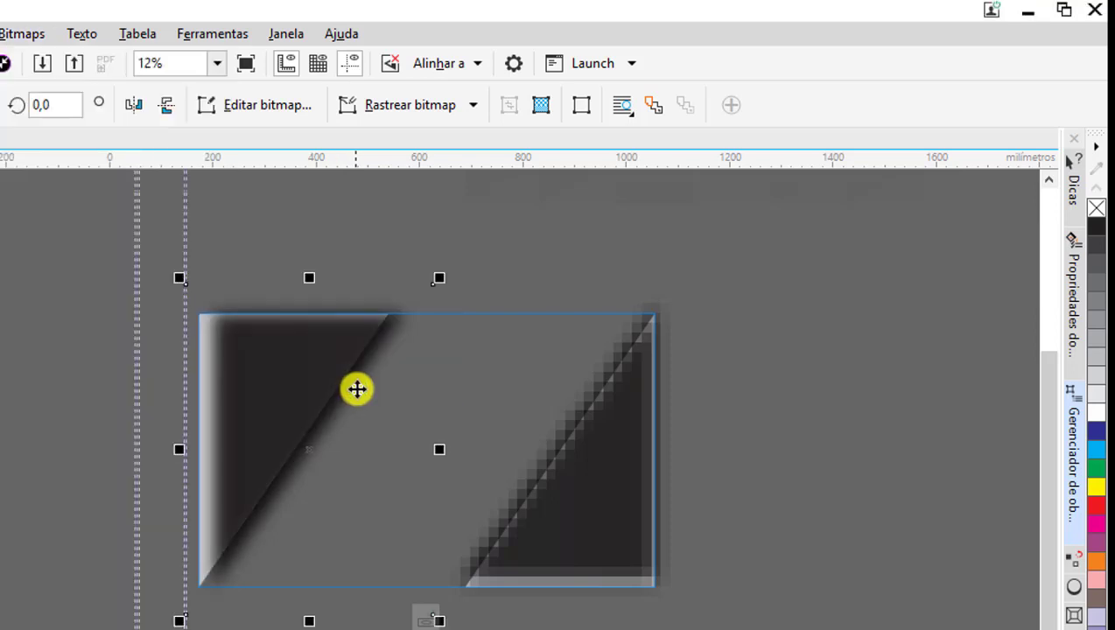
pyautogui.scroll(1, 357, 389)
pyautogui.scroll(2, 357, 388)
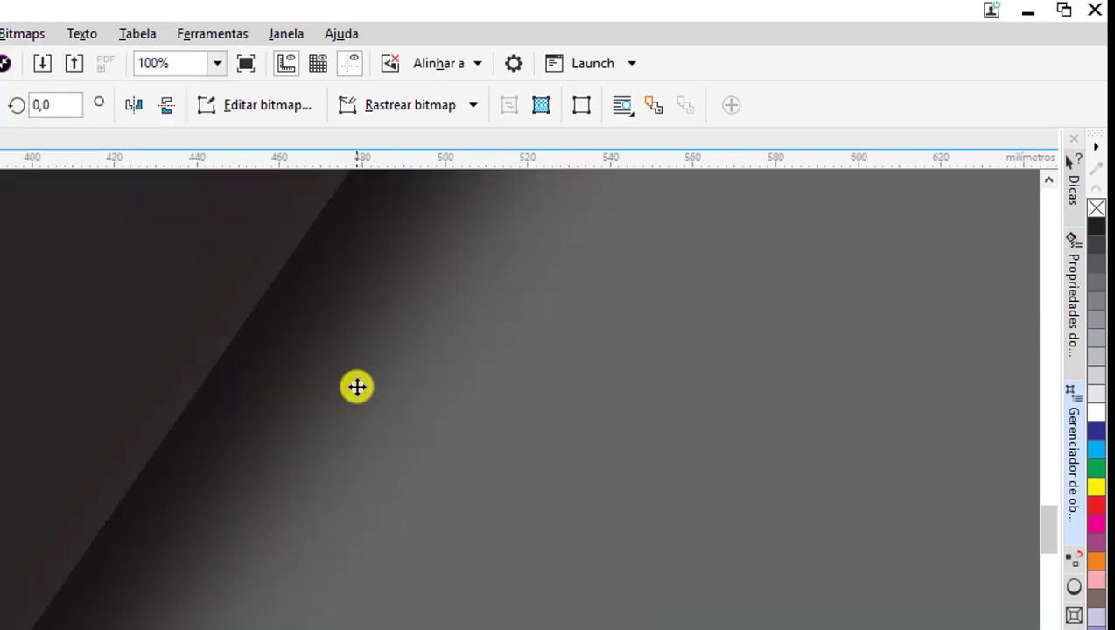
pyautogui.scroll(-1, 357, 388)
pyautogui.scroll(-1, 356, 343)
pyautogui.scroll(-1, 326, 311)
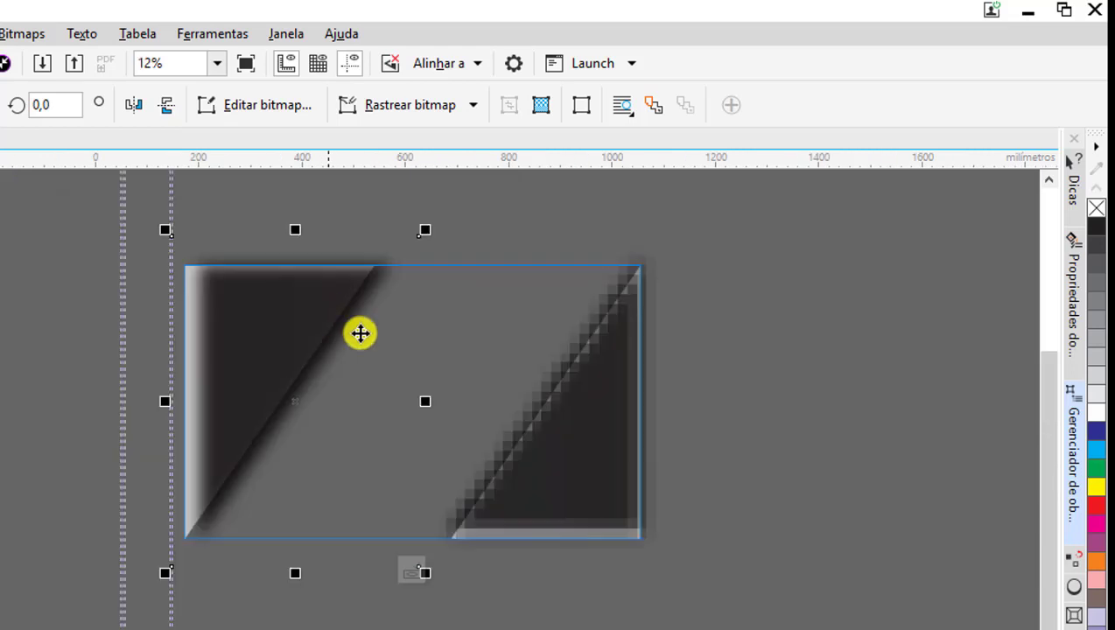
pyautogui.press('Escape')
pyautogui.scroll(1, 546, 389)
pyautogui.click(549, 376)
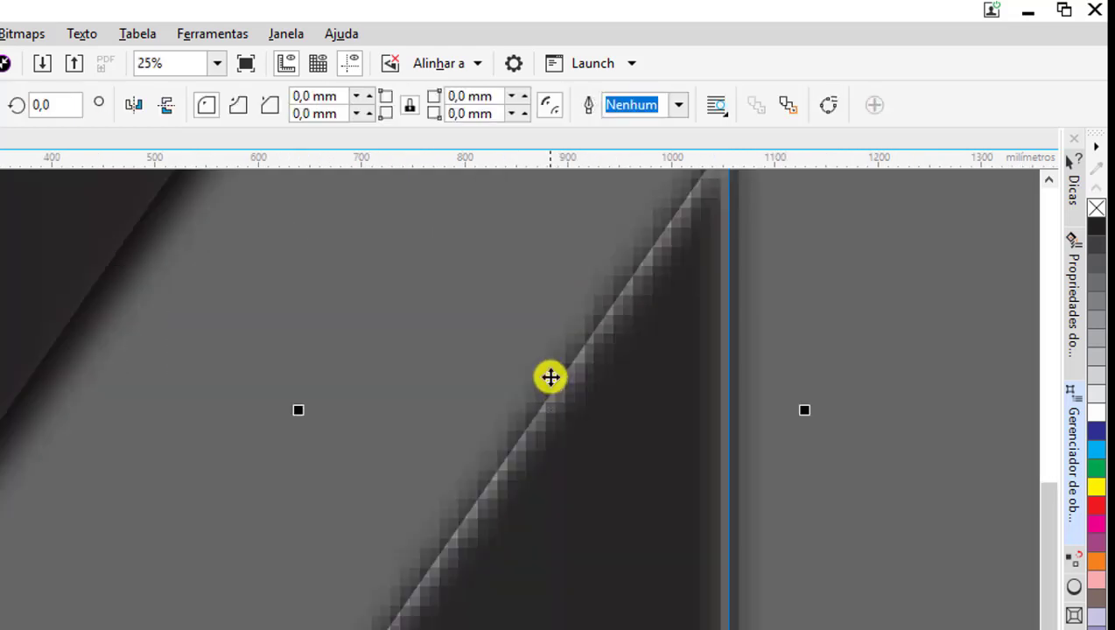
pyautogui.scroll(-1, 548, 377)
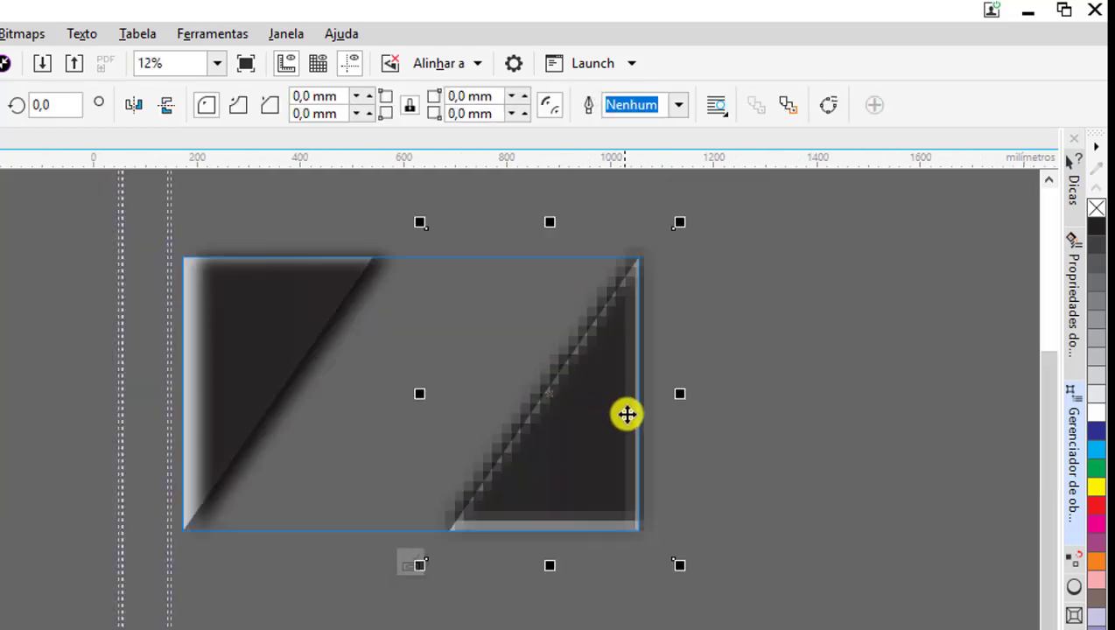
# - Rasterise the right triangles at 300 dpi and set the bitmap to CMYK 32-bit colour
pyautogui.click(22, 33)
pyautogui.click(70, 59)
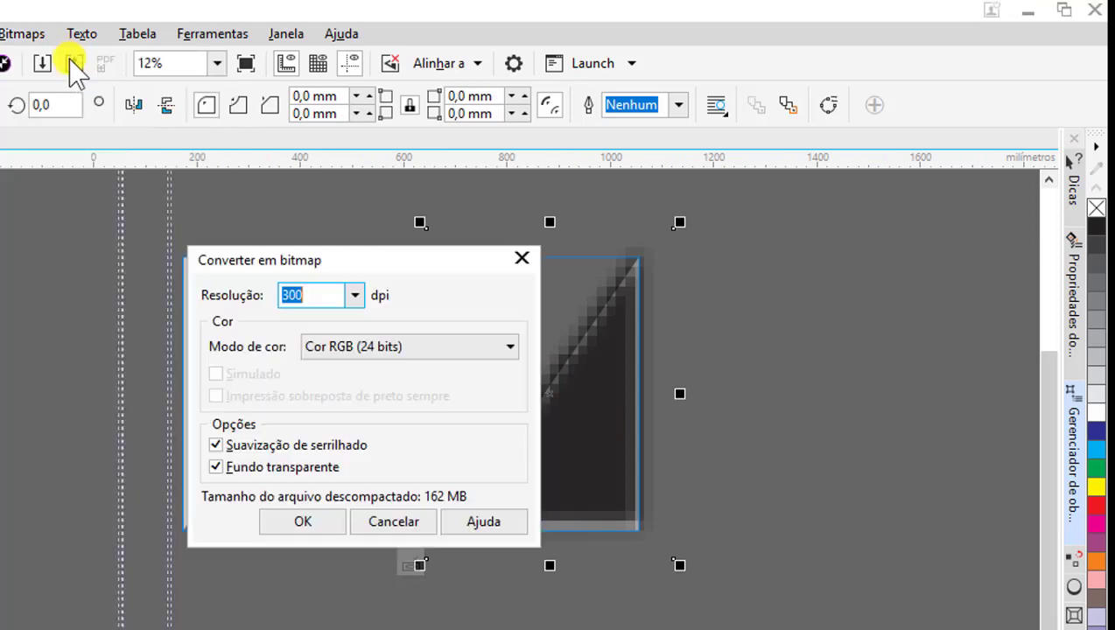
pyautogui.click(302, 522)
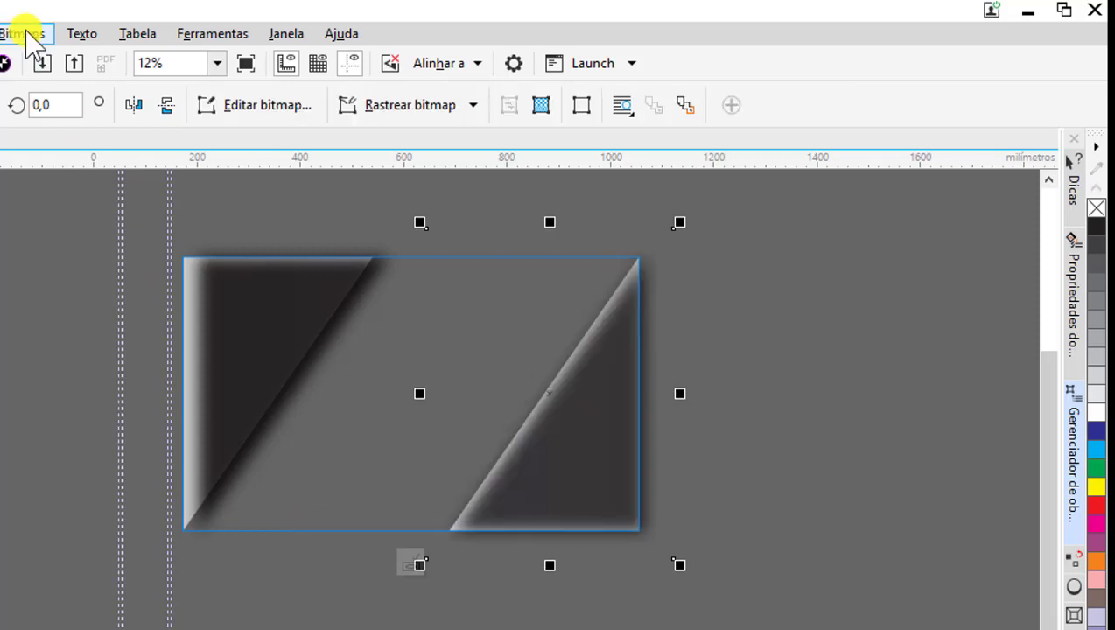
pyautogui.click(26, 33)
pyautogui.moveTo(41, 245)
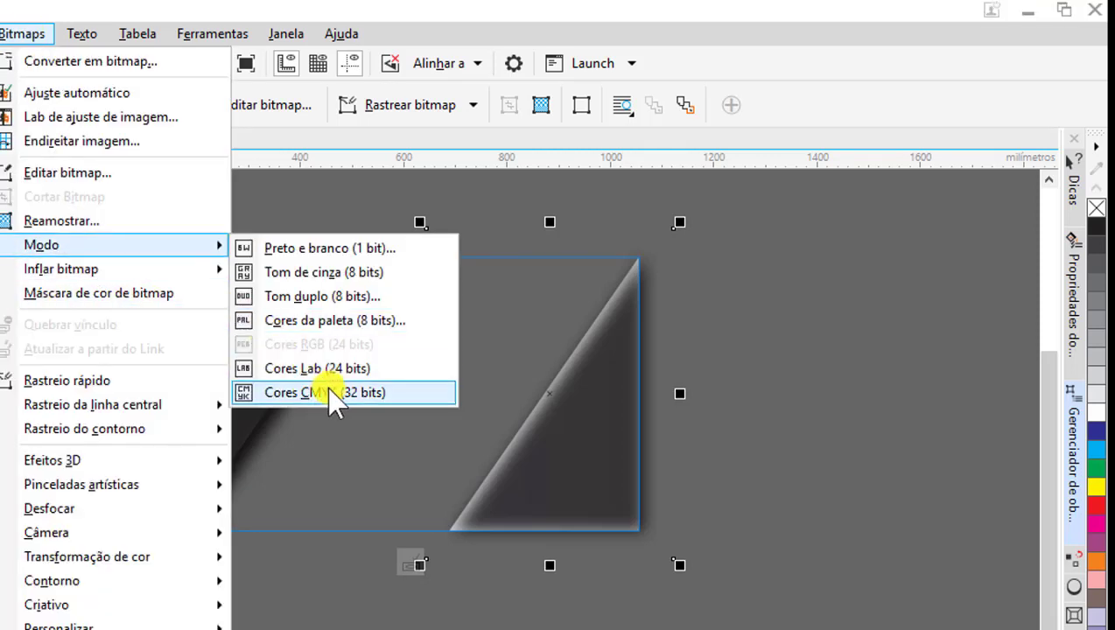
pyautogui.click(327, 390)
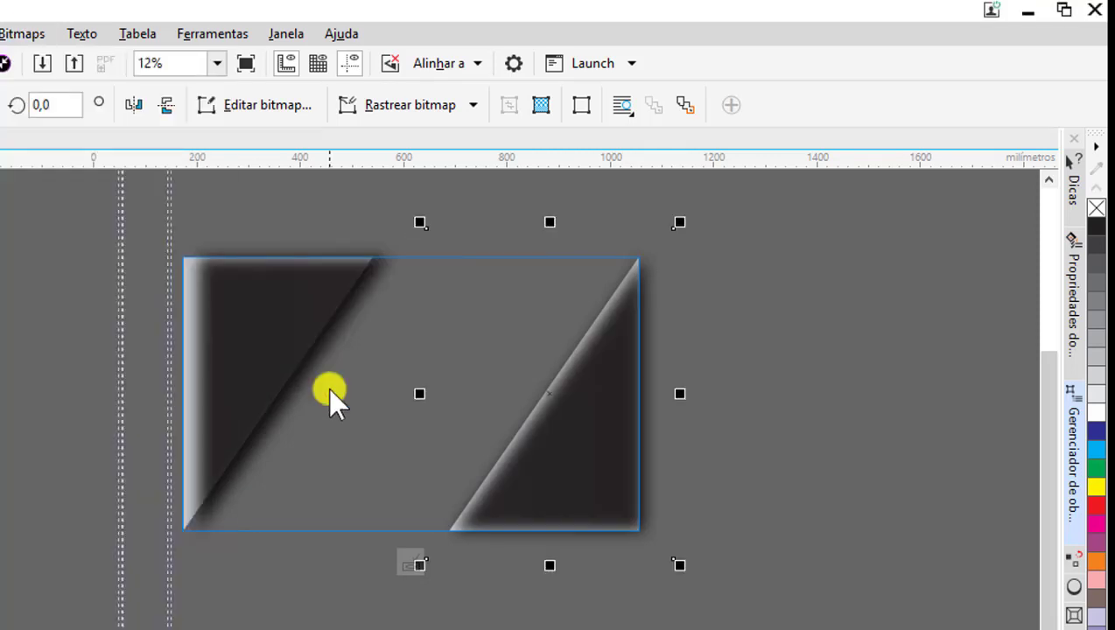
pyautogui.click(725, 401)
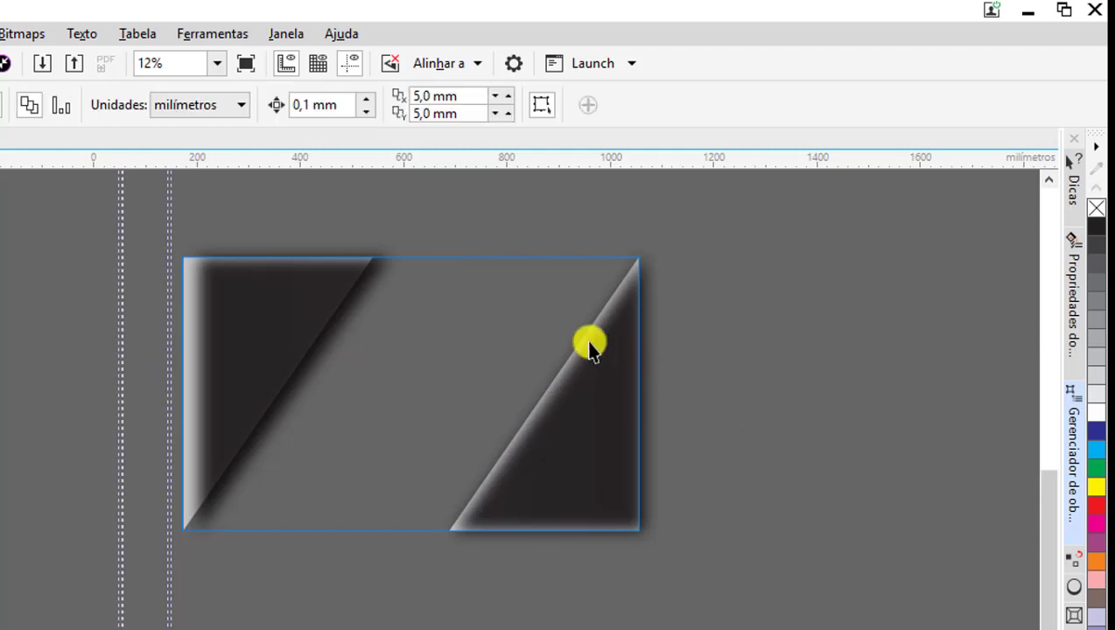
pyautogui.scroll(1, 588, 348)
pyautogui.click(583, 453)
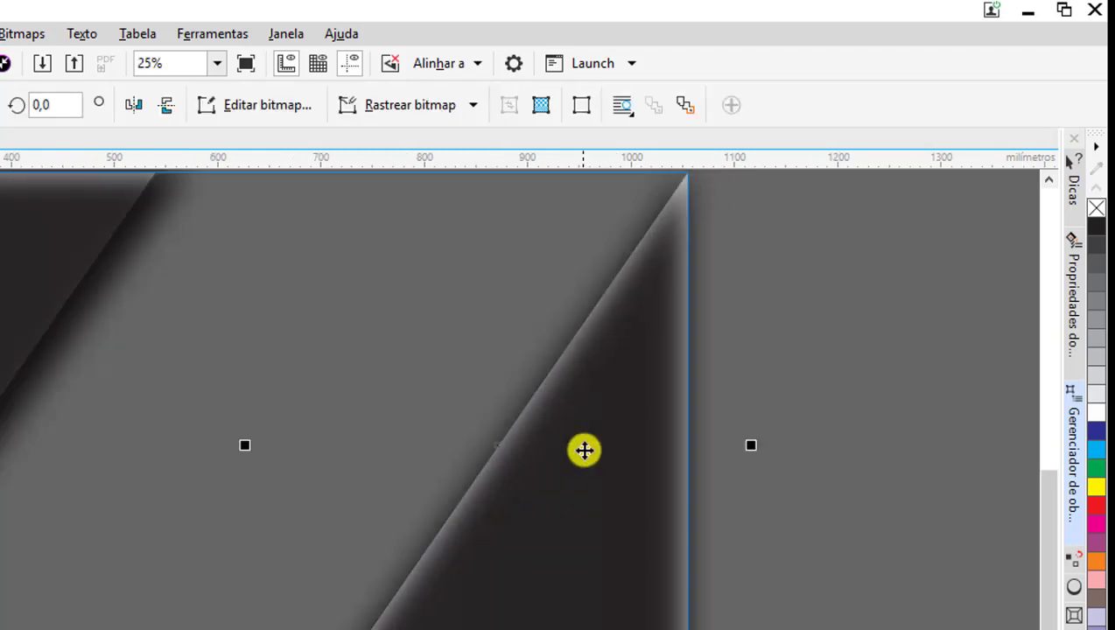
pyautogui.scroll(-1, 542, 376)
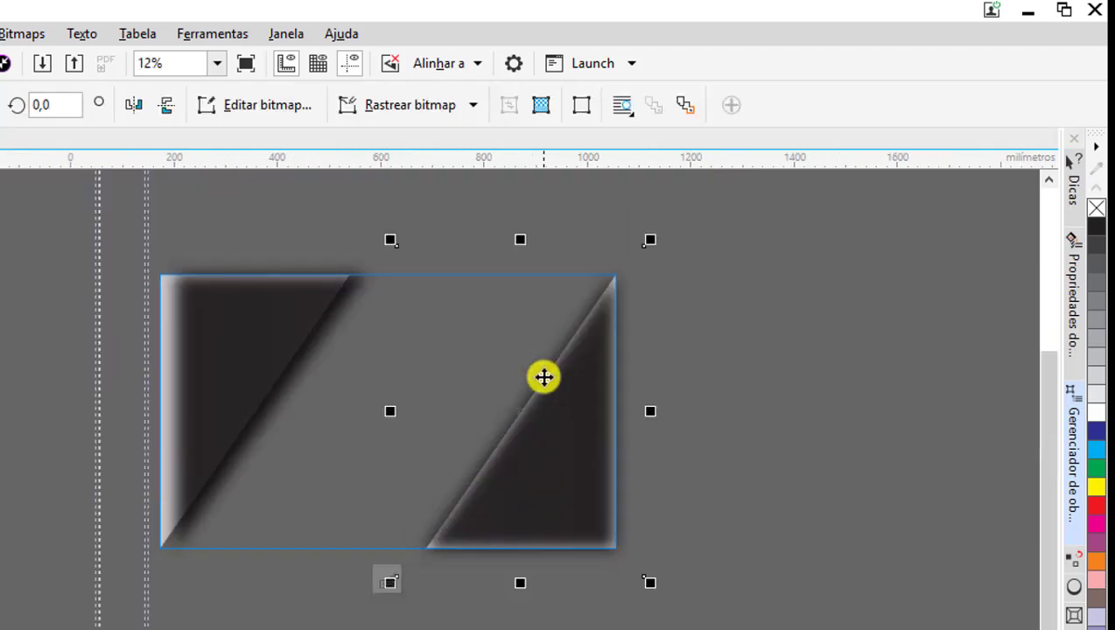
# - Finish editing the clipped contents and select the red and navy background
pyautogui.click(391, 578)
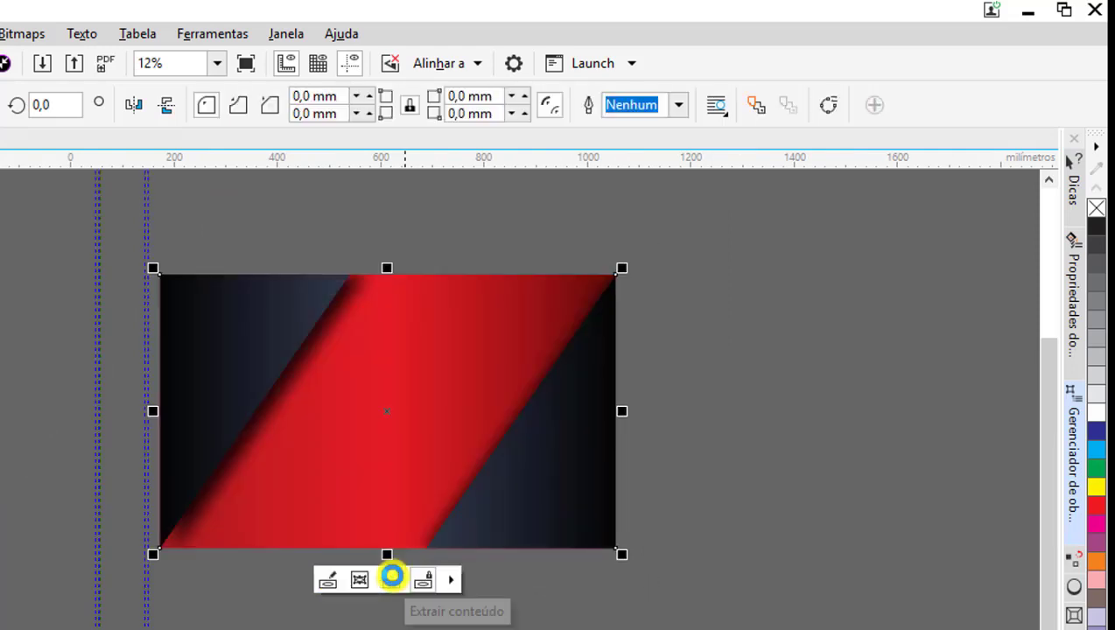
pyautogui.scroll(1, 313, 334)
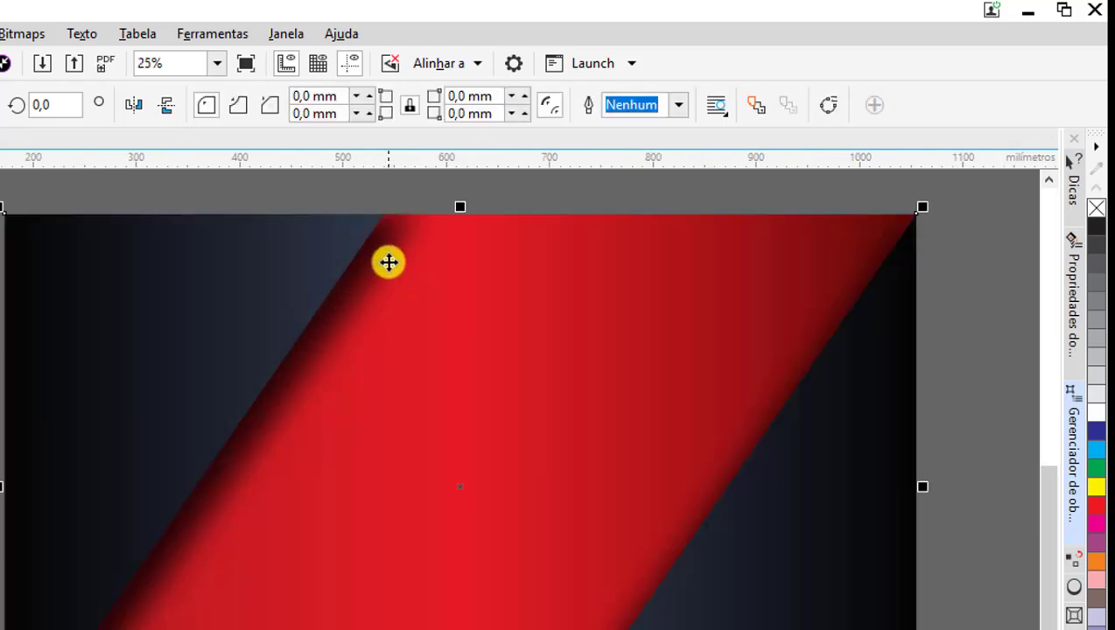
pyautogui.scroll(-1, 334, 364)
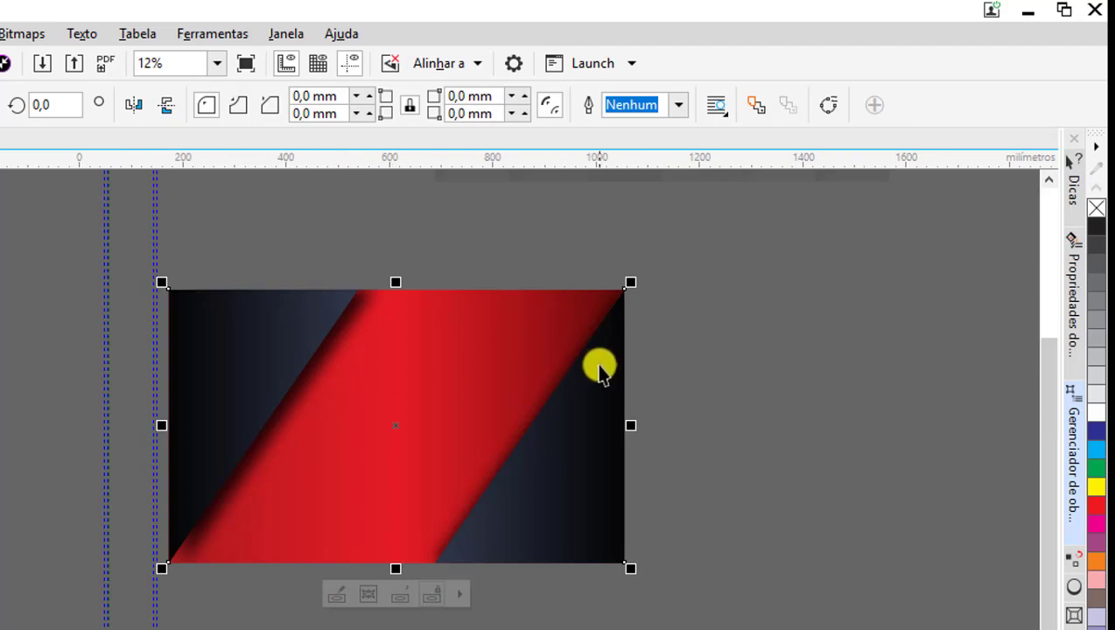
pyautogui.scroll(1, 597, 367)
pyautogui.scroll(-1, 593, 366)
pyautogui.scroll(-1, 591, 364)
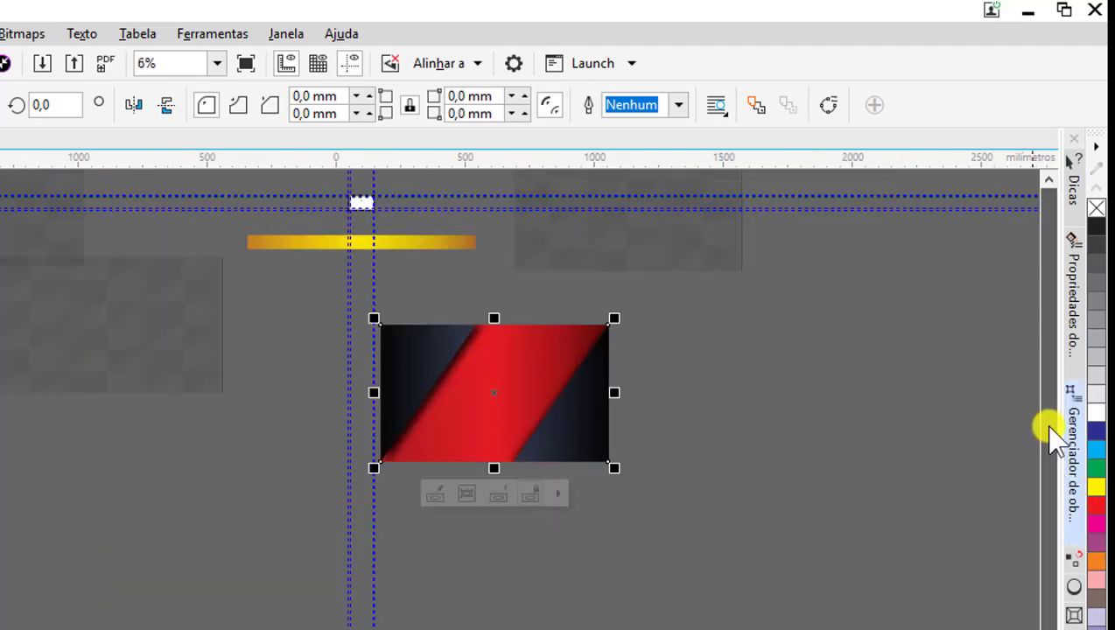
pyautogui.scroll(-1, 406, 464)
pyautogui.scroll(1, 441, 427)
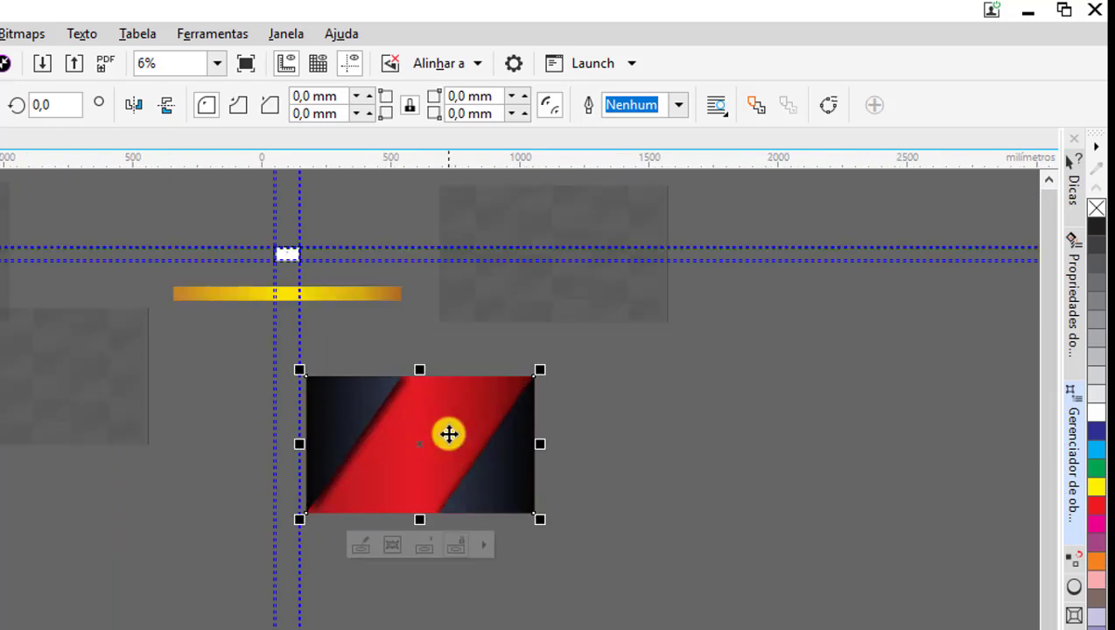
pyautogui.click(615, 424)
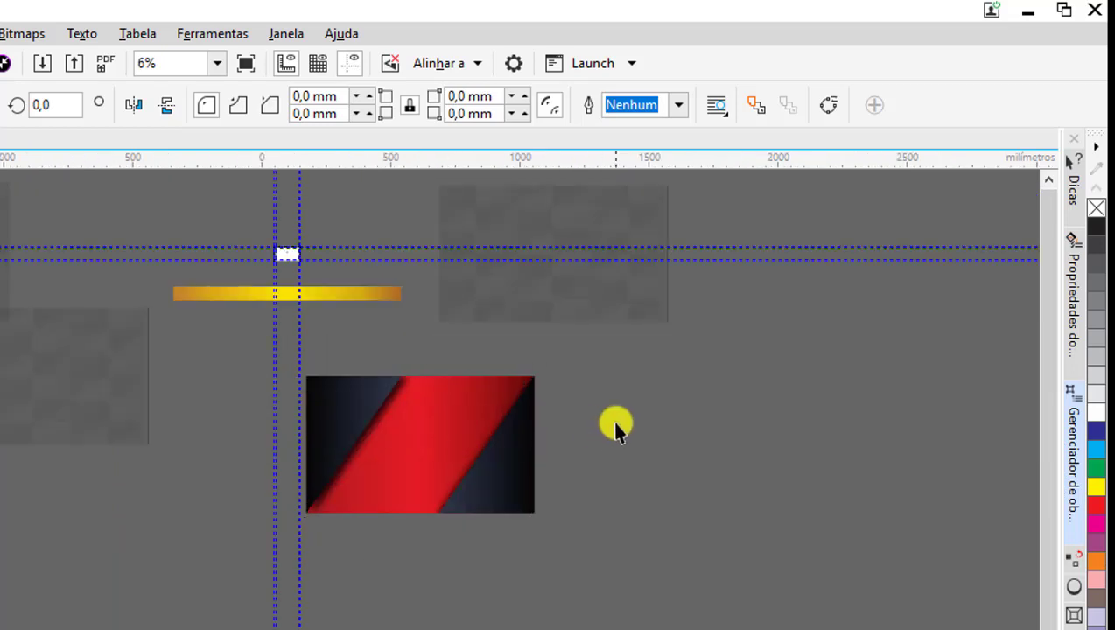
pyautogui.click(350, 405)
pyautogui.scroll(1, 352, 408)
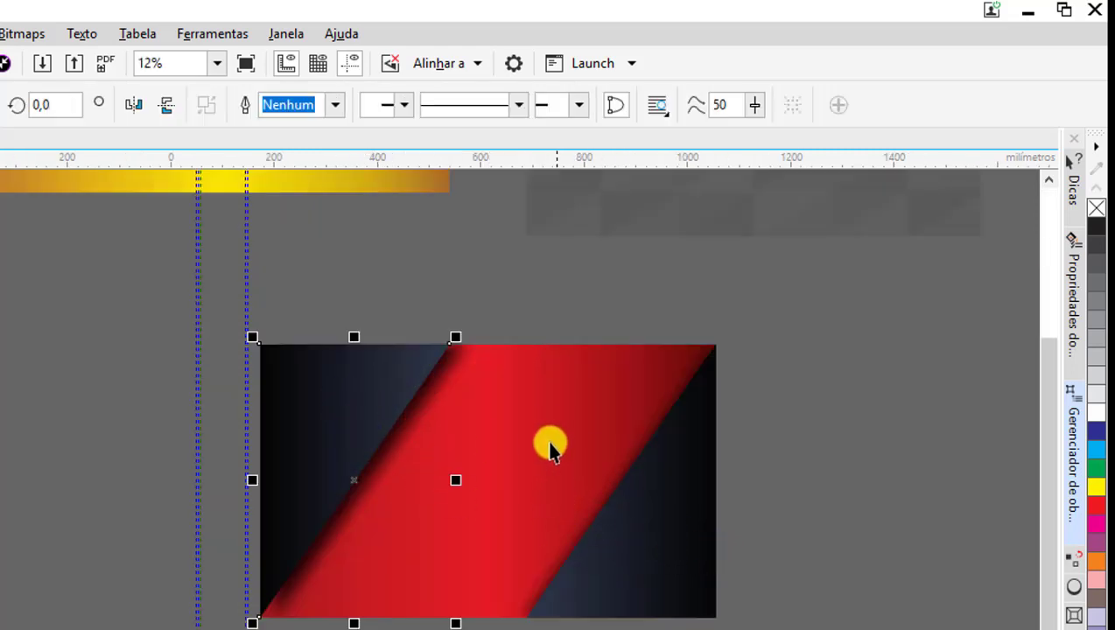
pyautogui.click(557, 386)
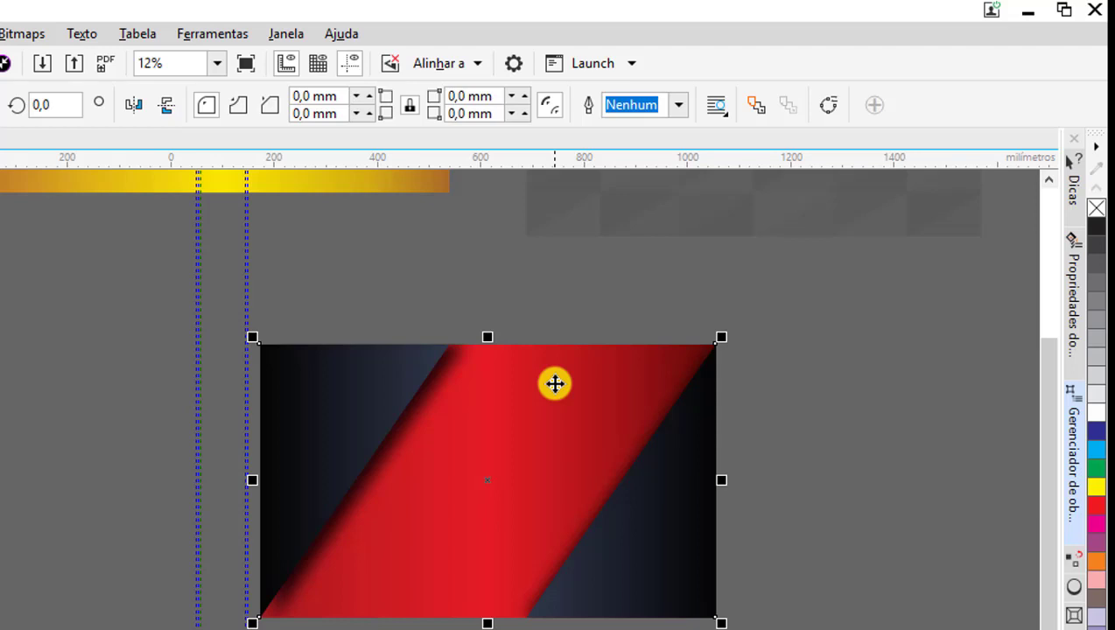
# - Convert the red and navy background to a bitmap and switch it to CMYK
pyautogui.click(22, 34)
pyautogui.click(73, 60)
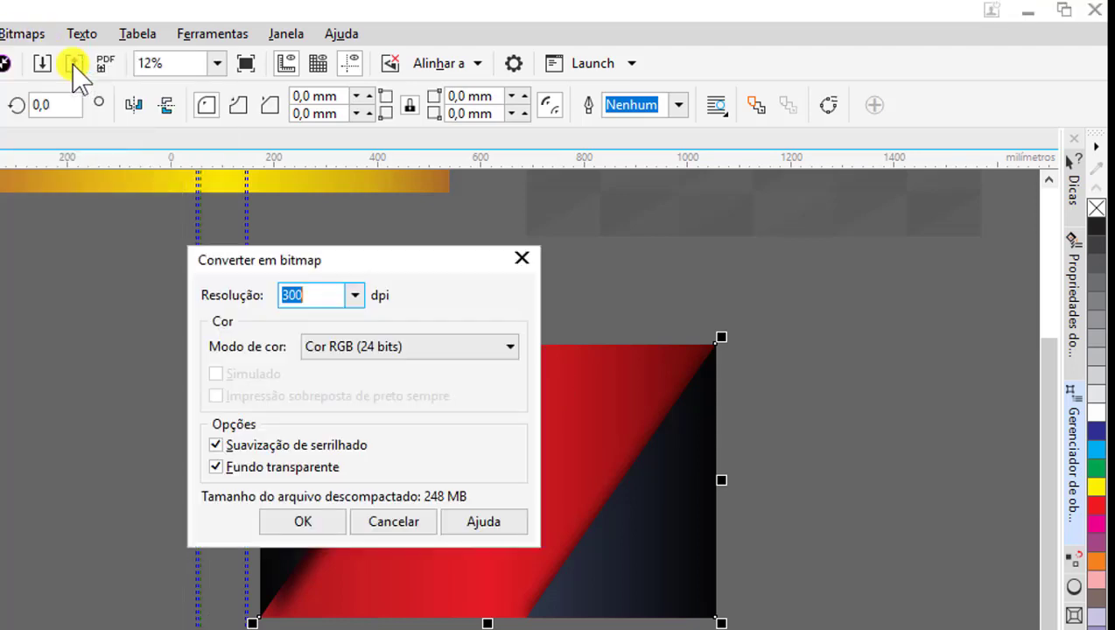
pyautogui.click(306, 525)
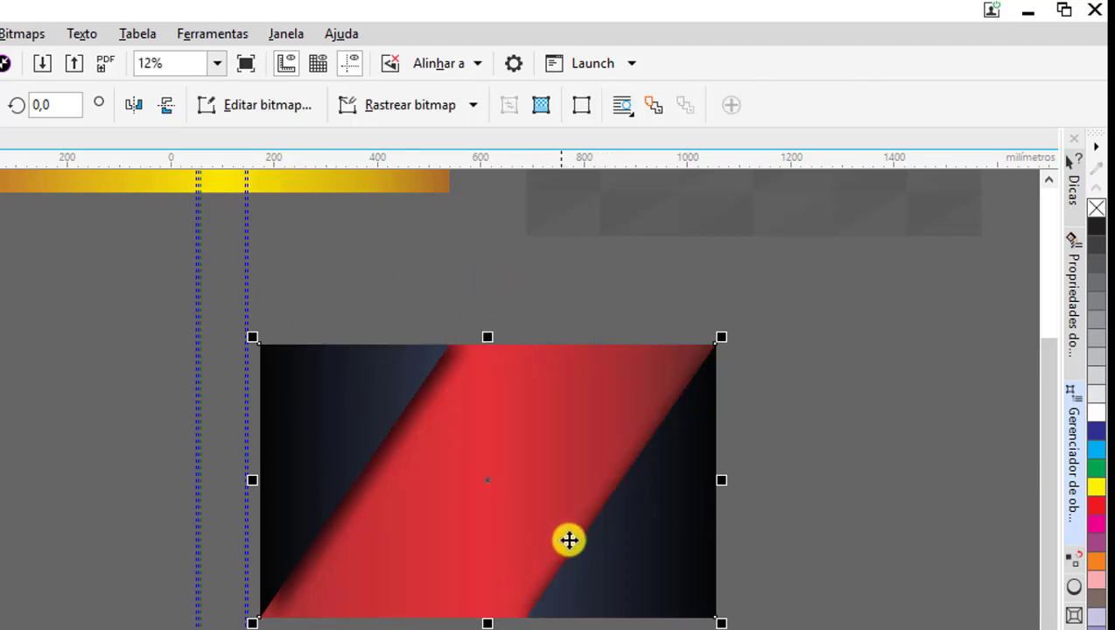
pyautogui.scroll(1, 581, 497)
pyautogui.scroll(-1, 513, 453)
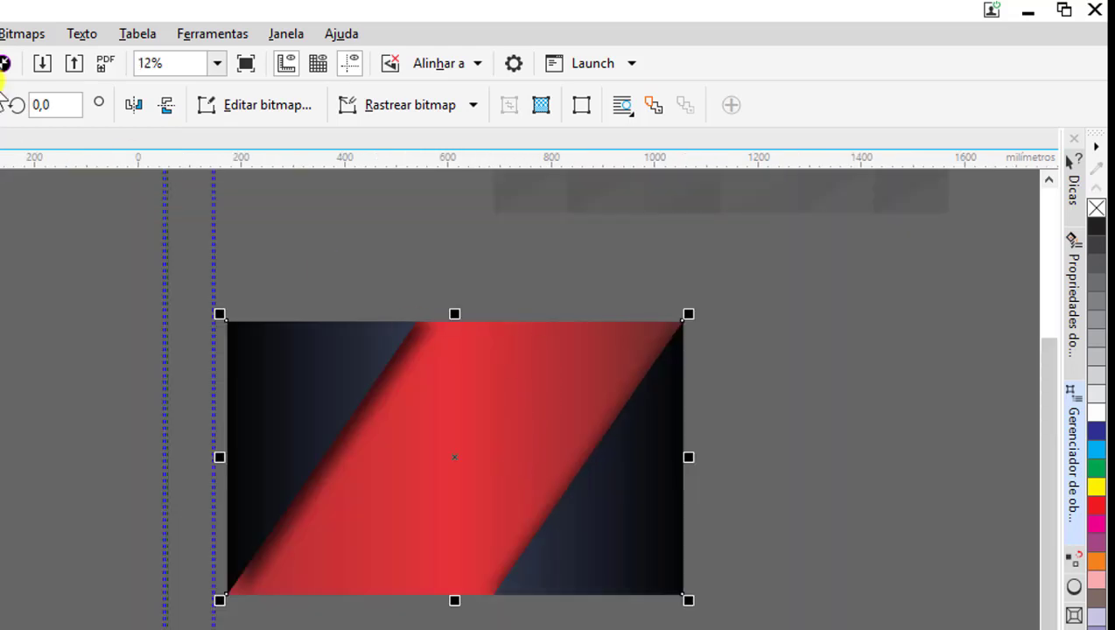
pyautogui.click(11, 34)
pyautogui.moveTo(41, 245)
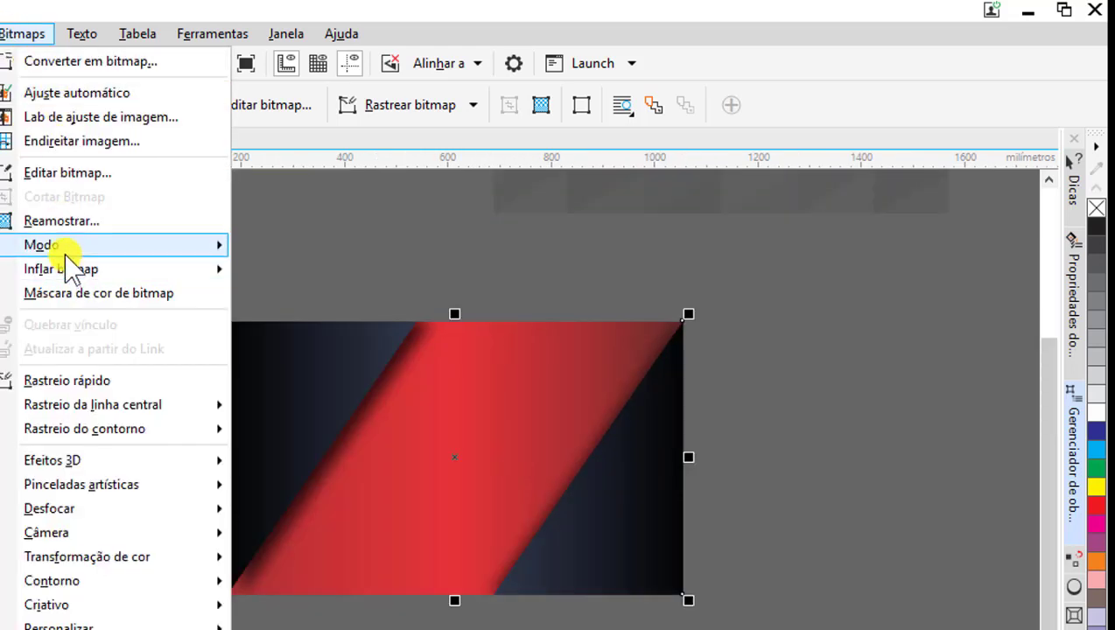
pyautogui.click(341, 391)
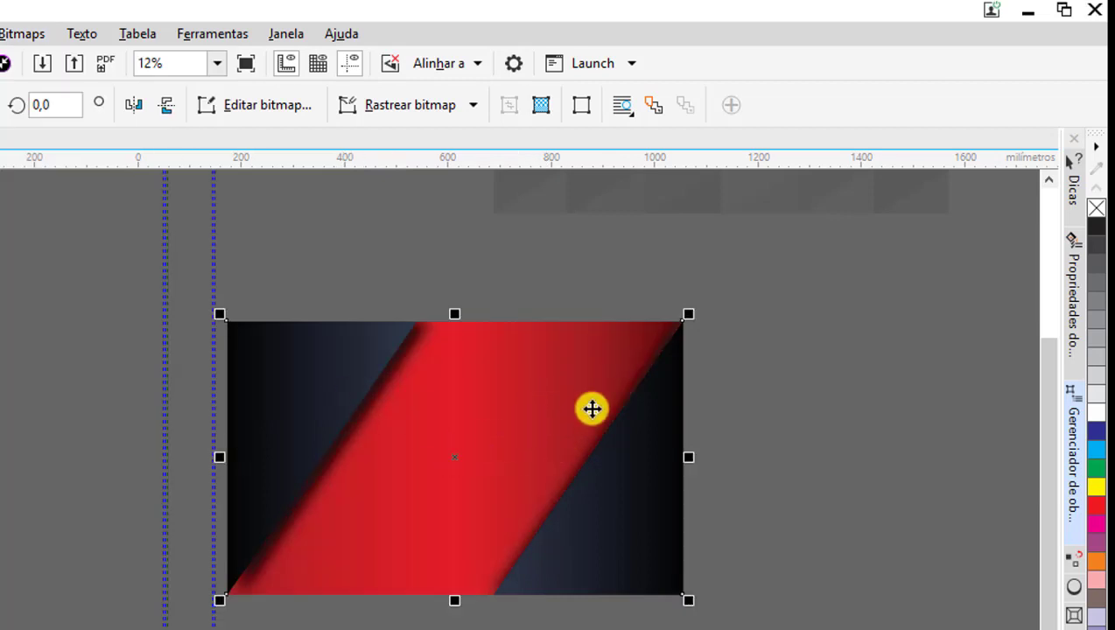
# - Select the whole card background, rasterise it again and set CMYK 32-bit colour
pyautogui.click(790, 385)
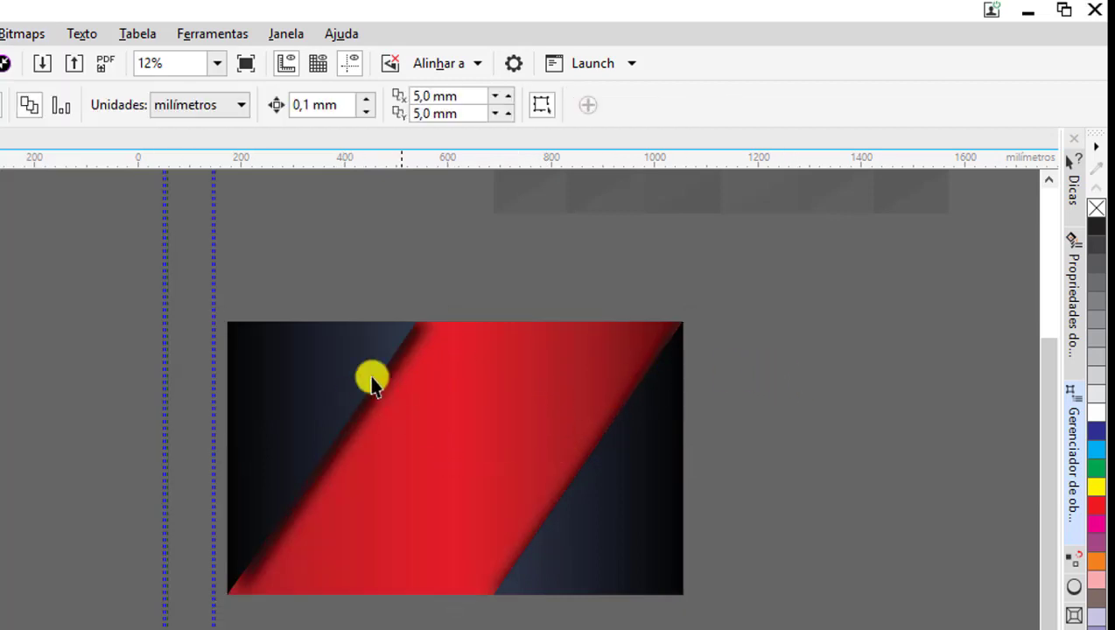
pyautogui.click(322, 376)
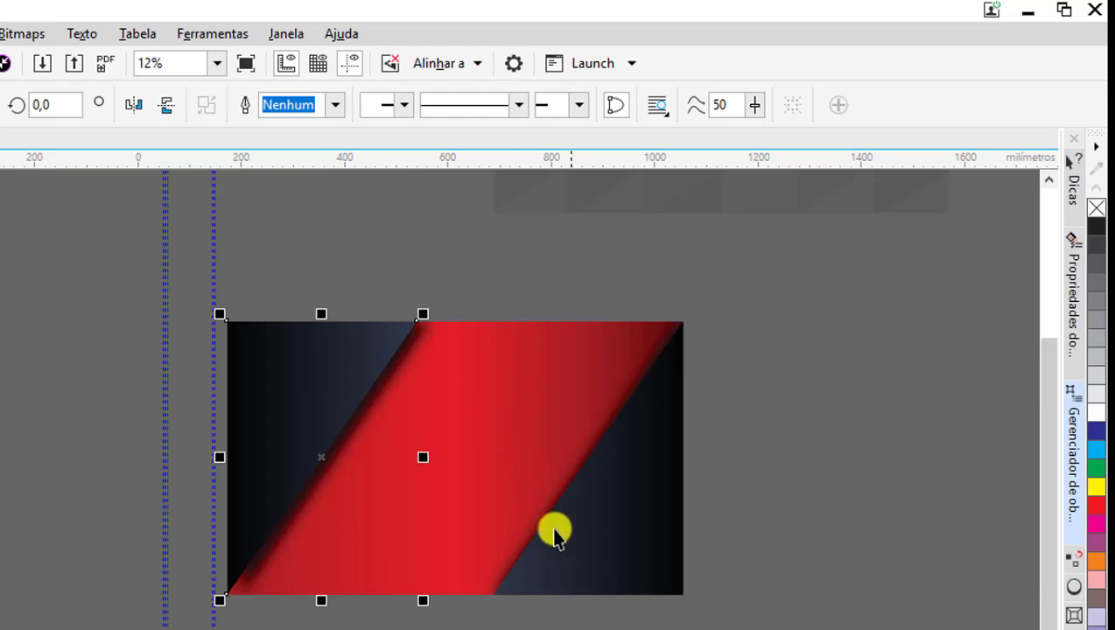
pyautogui.click(631, 538)
pyautogui.click(315, 294)
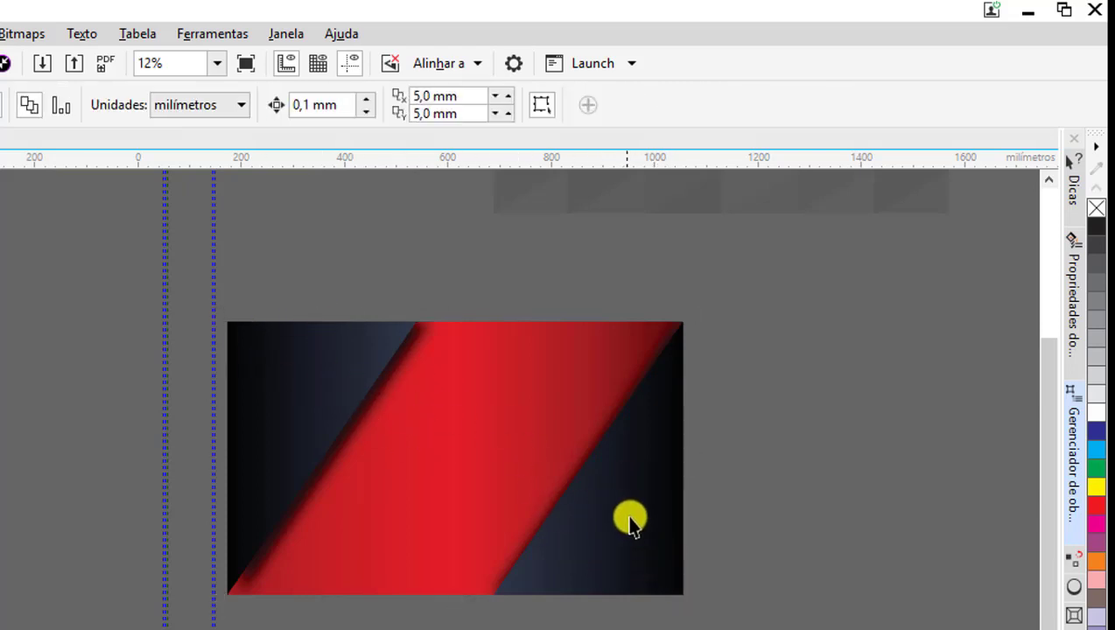
pyautogui.click(301, 366)
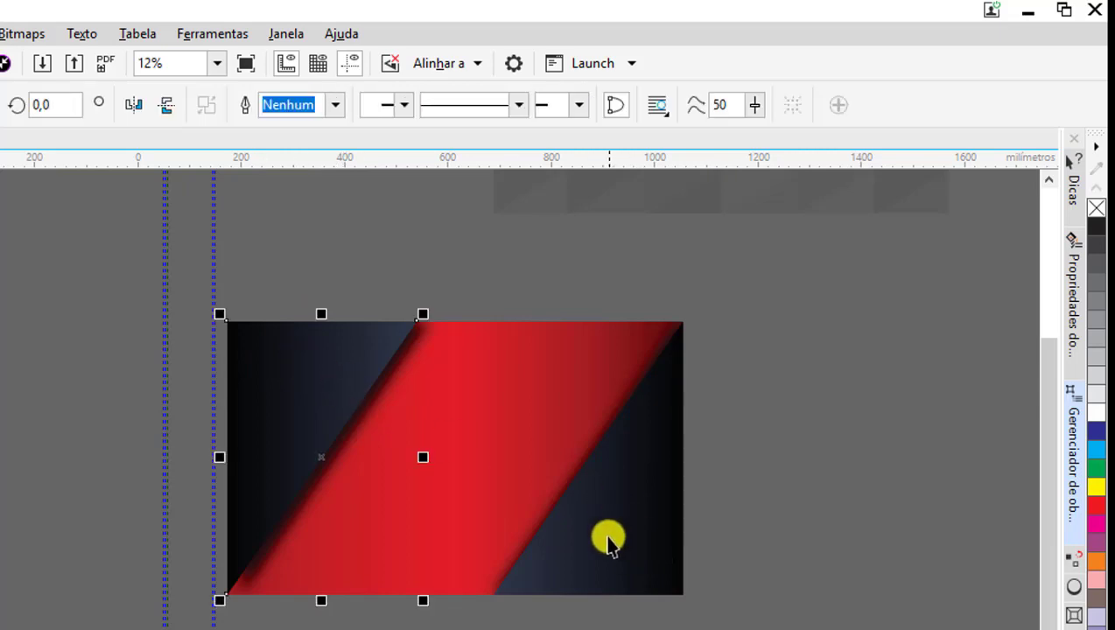
pyautogui.click(608, 538)
pyautogui.click(23, 35)
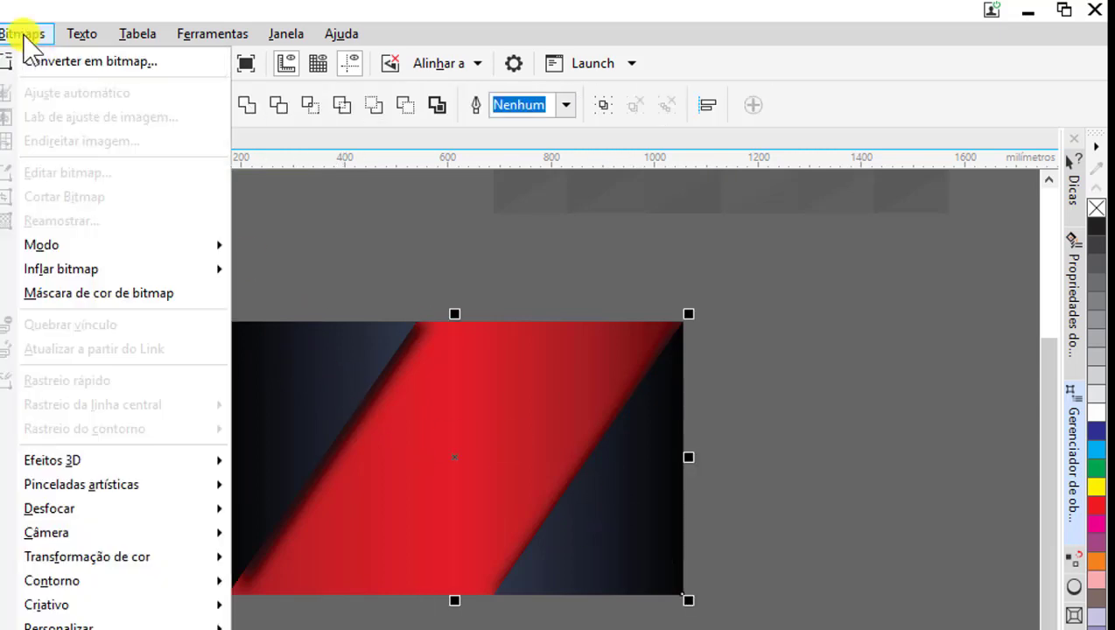
pyautogui.click(80, 63)
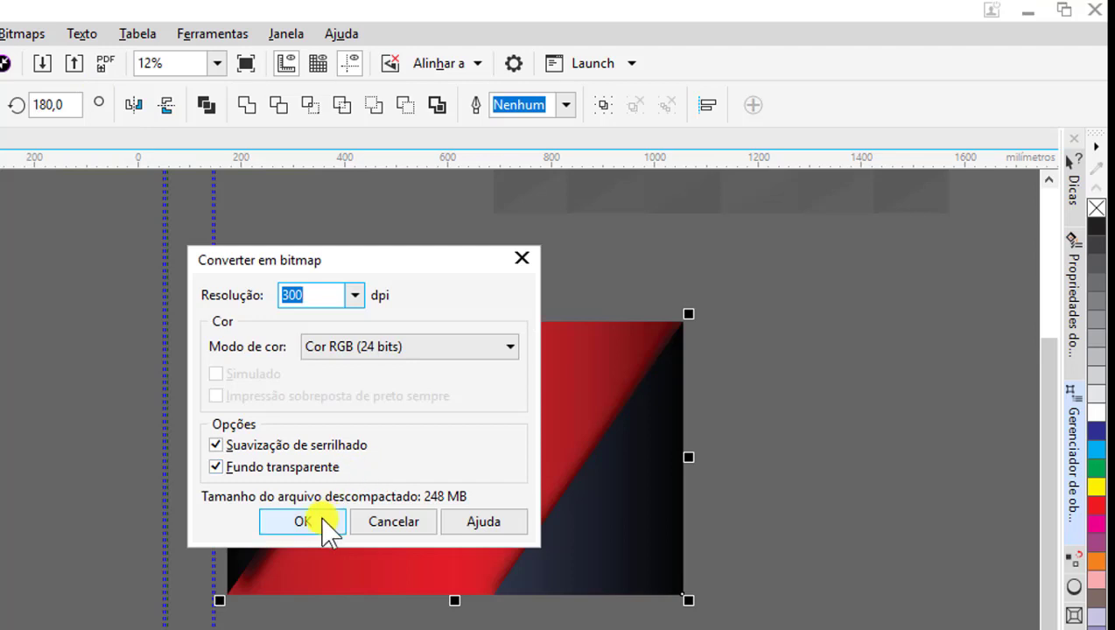
pyautogui.click(327, 524)
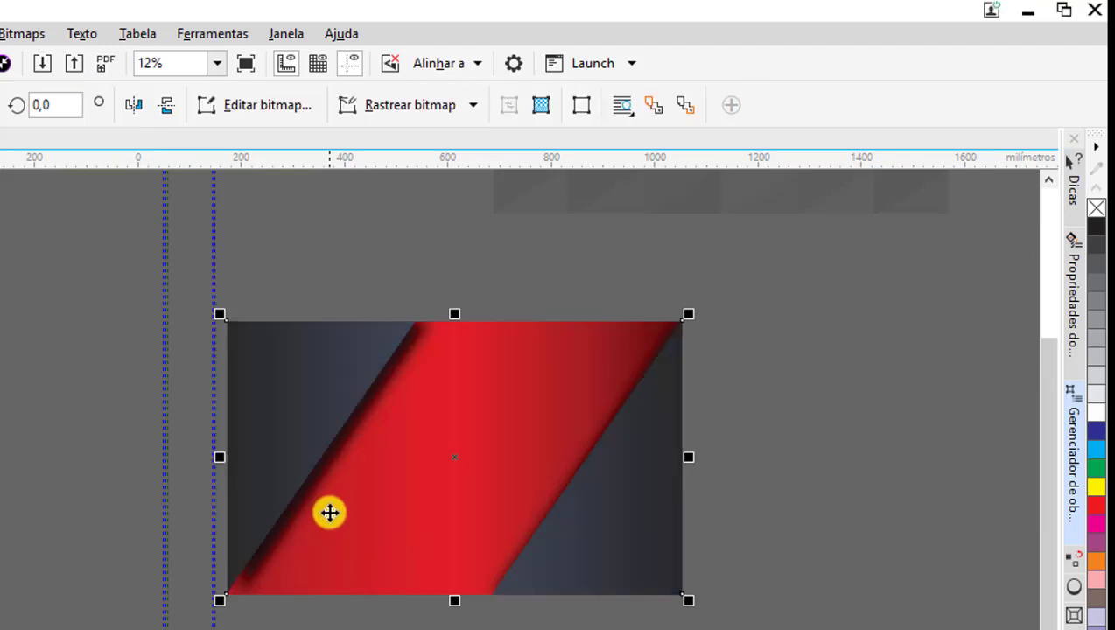
pyautogui.click(23, 33)
pyautogui.moveTo(41, 245)
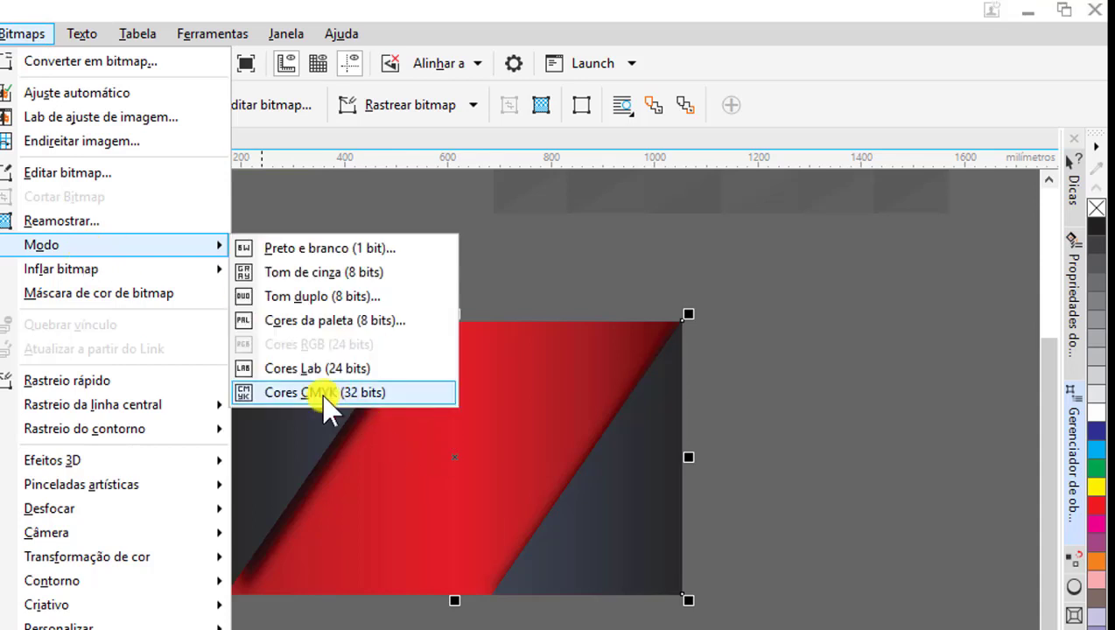
pyautogui.click(325, 393)
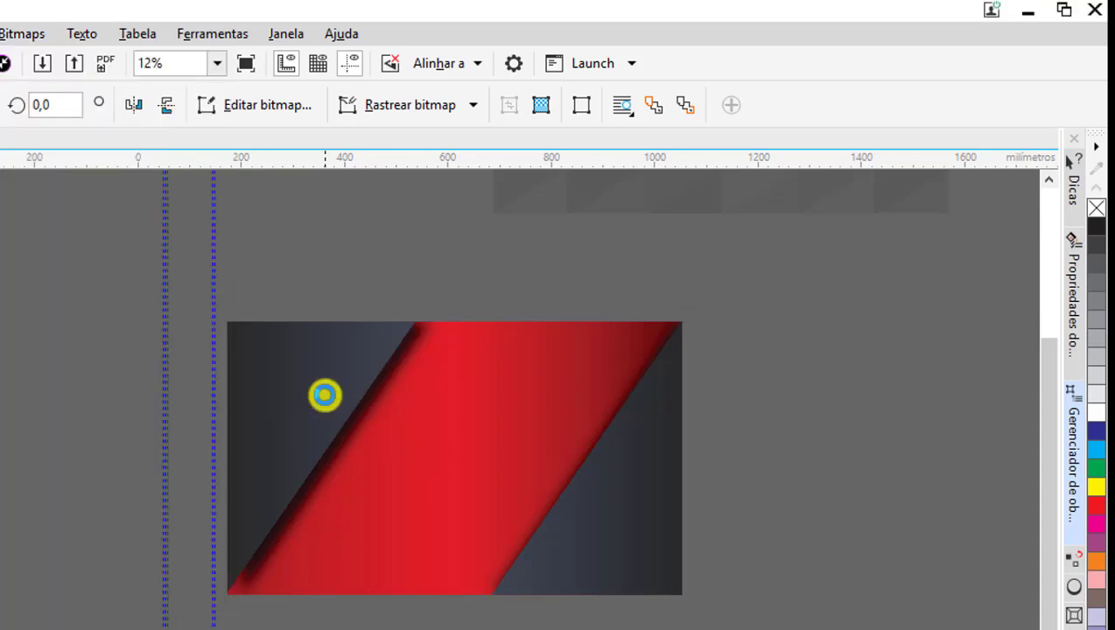
# - Confirm the CMYK conversion, then try moving the yellow bar onto the background (undone)
pyautogui.click(806, 426)
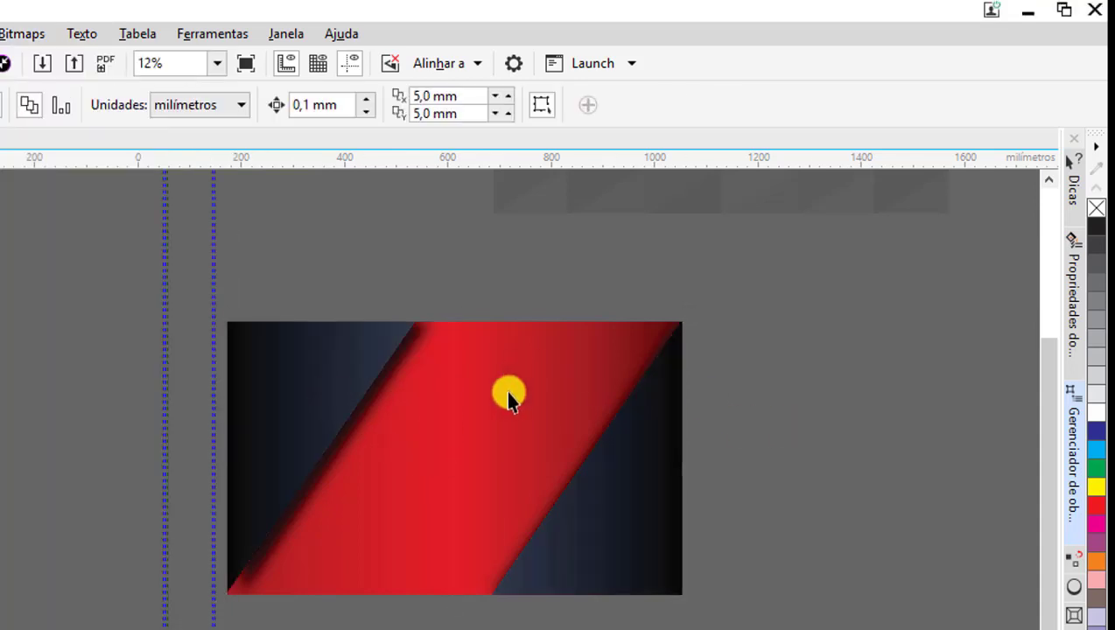
pyautogui.scroll(-1, 470, 455)
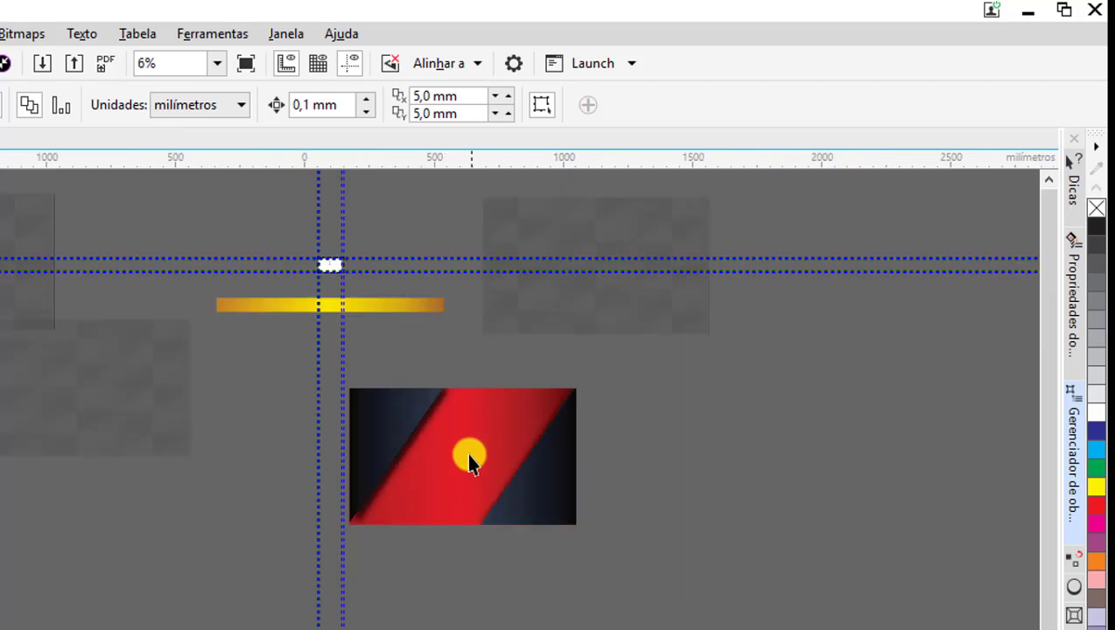
pyautogui.click(605, 299)
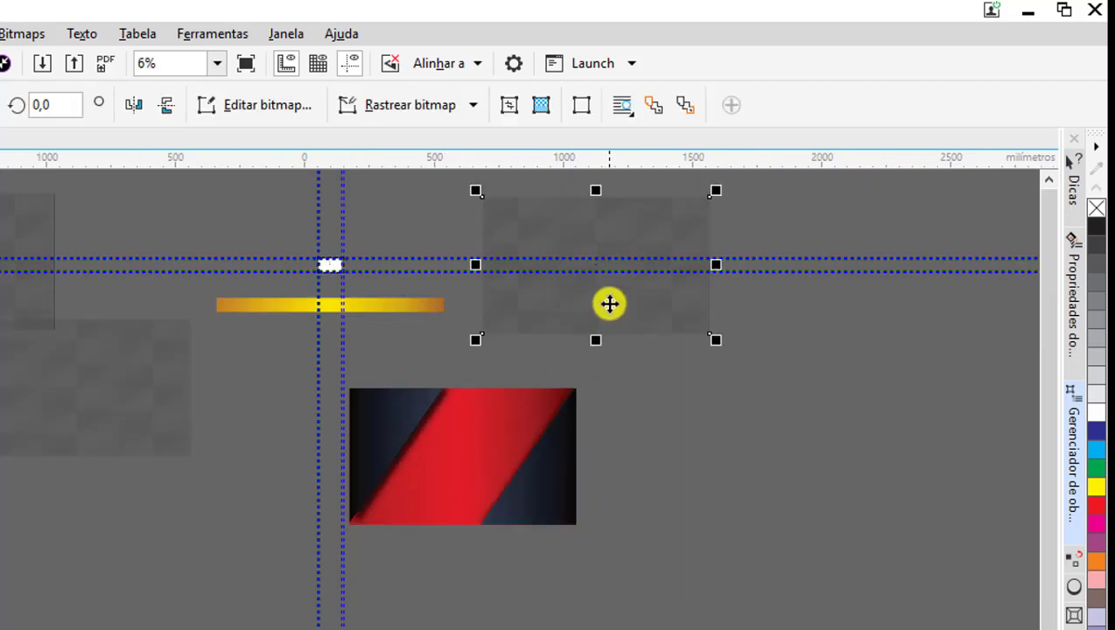
pyautogui.click(251, 313)
pyautogui.press('F6')
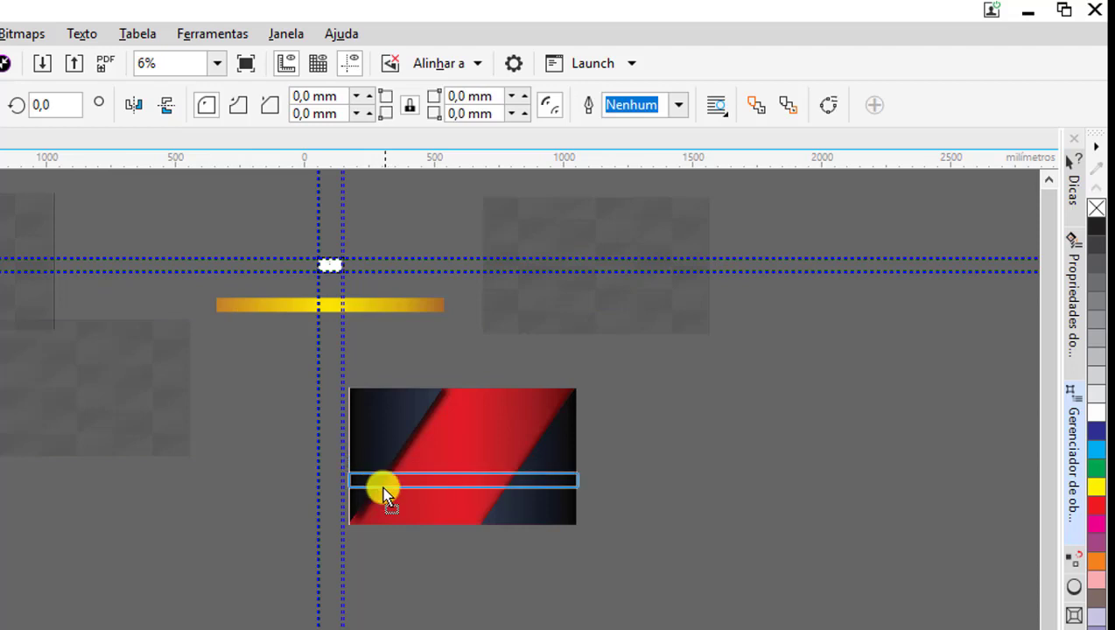
pyautogui.moveTo(385, 494); pyautogui.dragTo(418, 497)
pyautogui.scroll(1, 426, 486)
pyautogui.hotkey('ctrl', 'z')
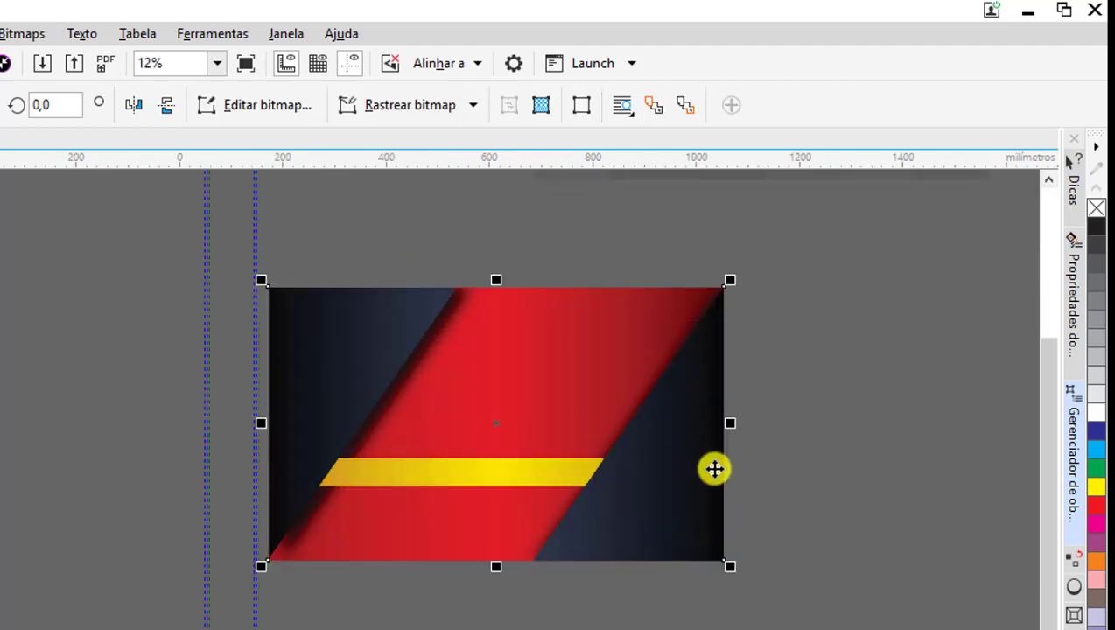
pyautogui.press('Escape')
# - PowerClip the yellow gradient bar inside the red and navy background image
pyautogui.click(510, 470)
pyautogui.click(481, 470)
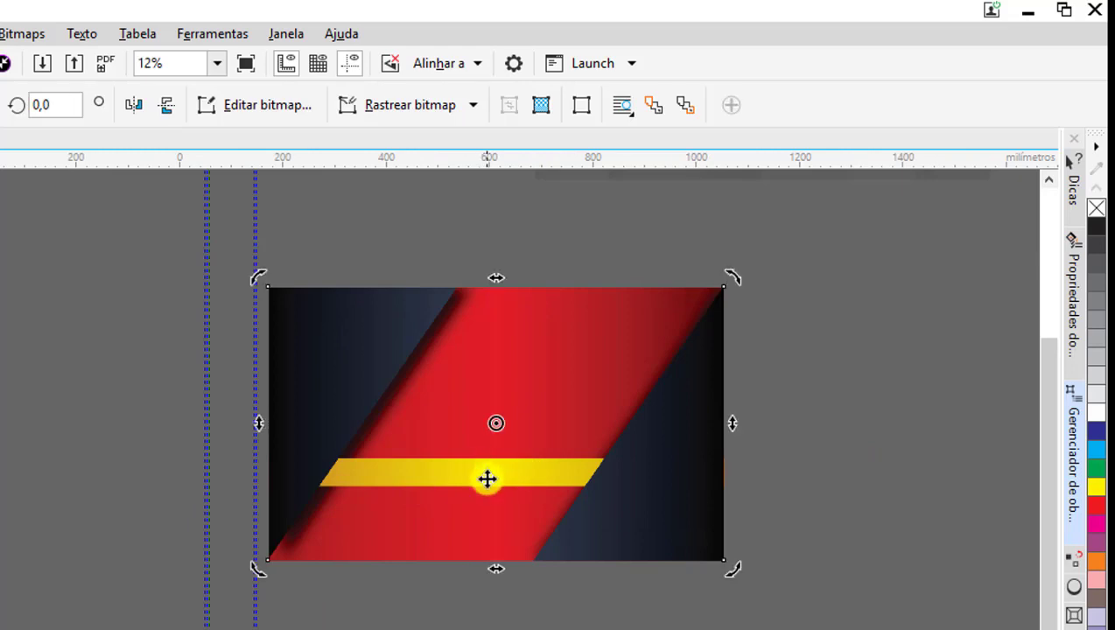
pyautogui.click(487, 478)
pyautogui.click(147, 487)
pyautogui.click(353, 482)
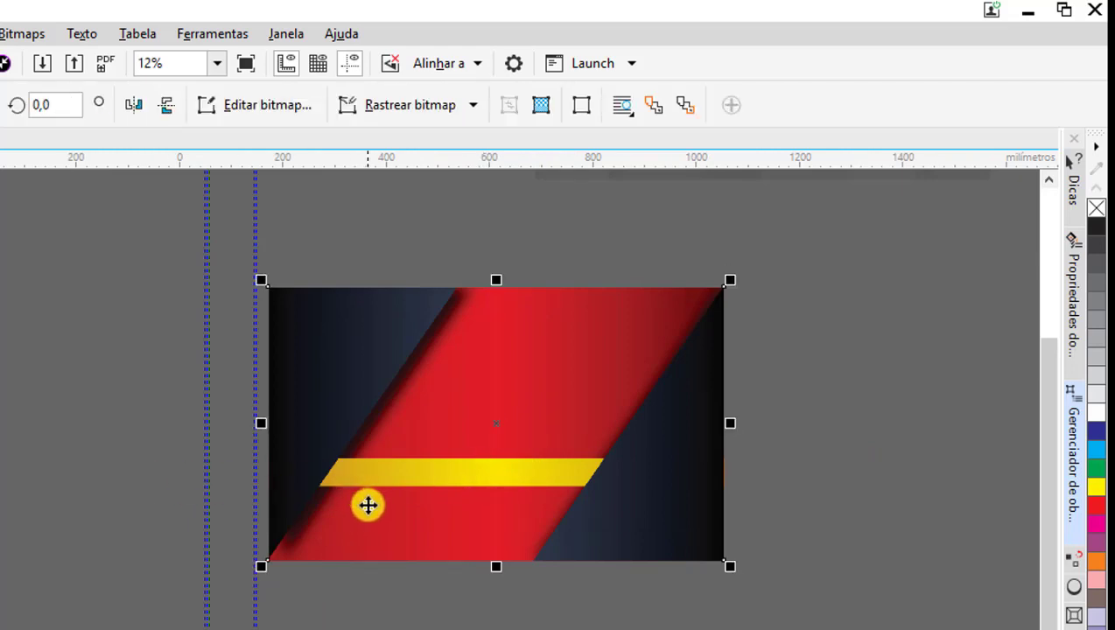
pyautogui.hotkey('ctrl', 'z')
pyautogui.scroll(-1, 341, 496)
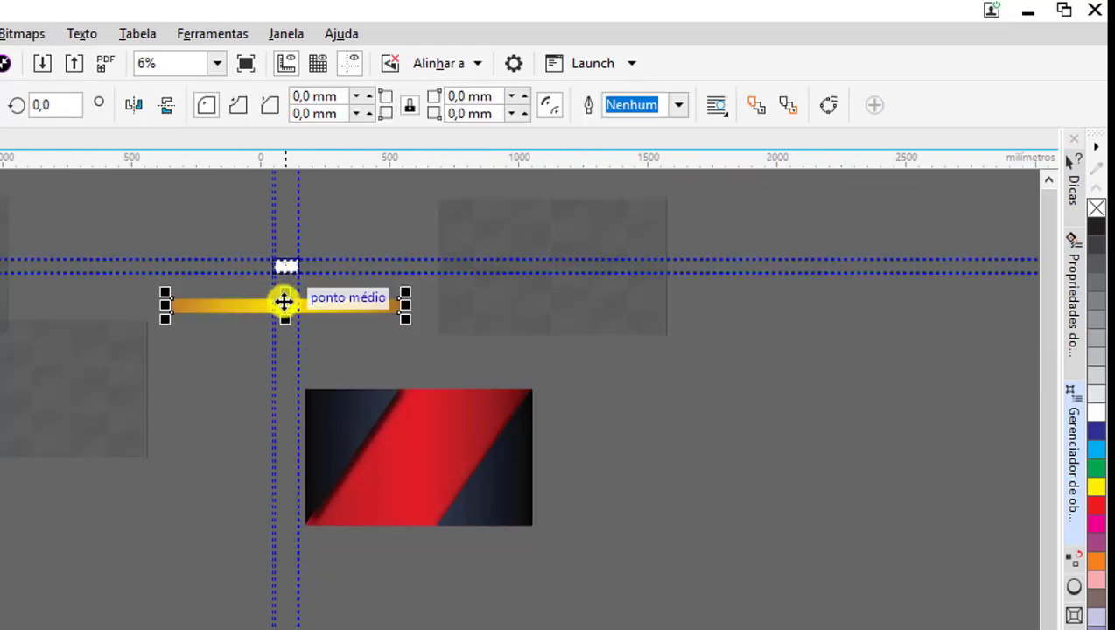
pyautogui.moveTo(285, 305)
pyautogui.mouseDown()
pyautogui.moveTo(424, 503)
pyautogui.moveTo(422, 492)
pyautogui.mouseUp()
pyautogui.click(628, 486)
# - Drag the faceted checker texture onto the red background
pyautogui.scroll(-1, 337, 427)
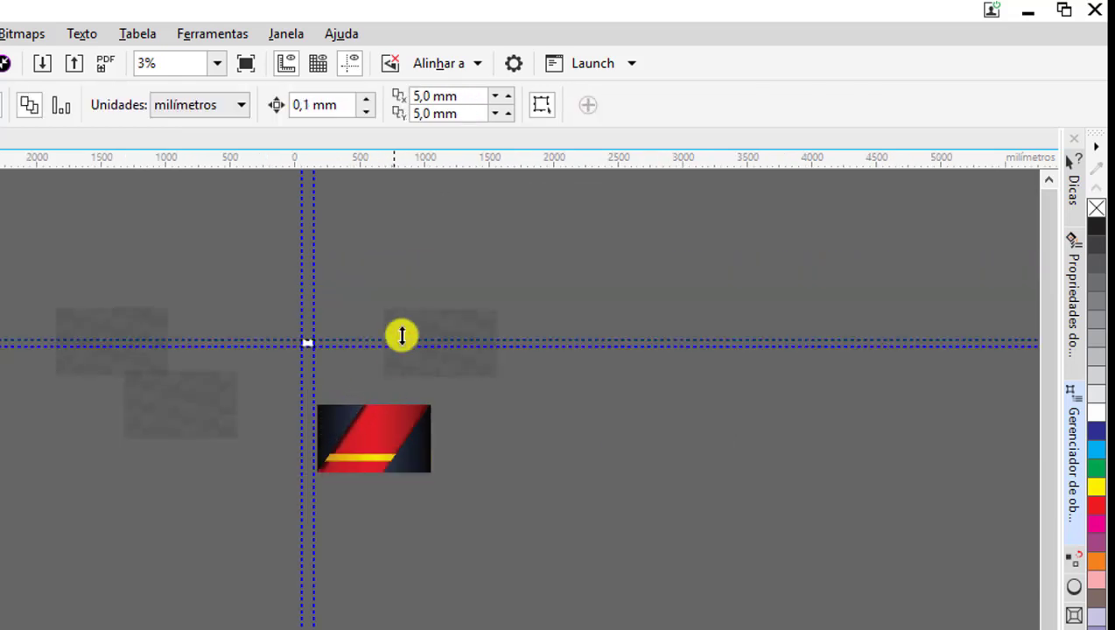
pyautogui.scroll(1, 402, 336)
pyautogui.click(453, 321)
pyautogui.moveTo(464, 329)
pyautogui.mouseDown()
pyautogui.moveTo(378, 522)
pyautogui.moveTo(338, 513)
pyautogui.mouseUp()
pyautogui.scroll(1, 331, 542)
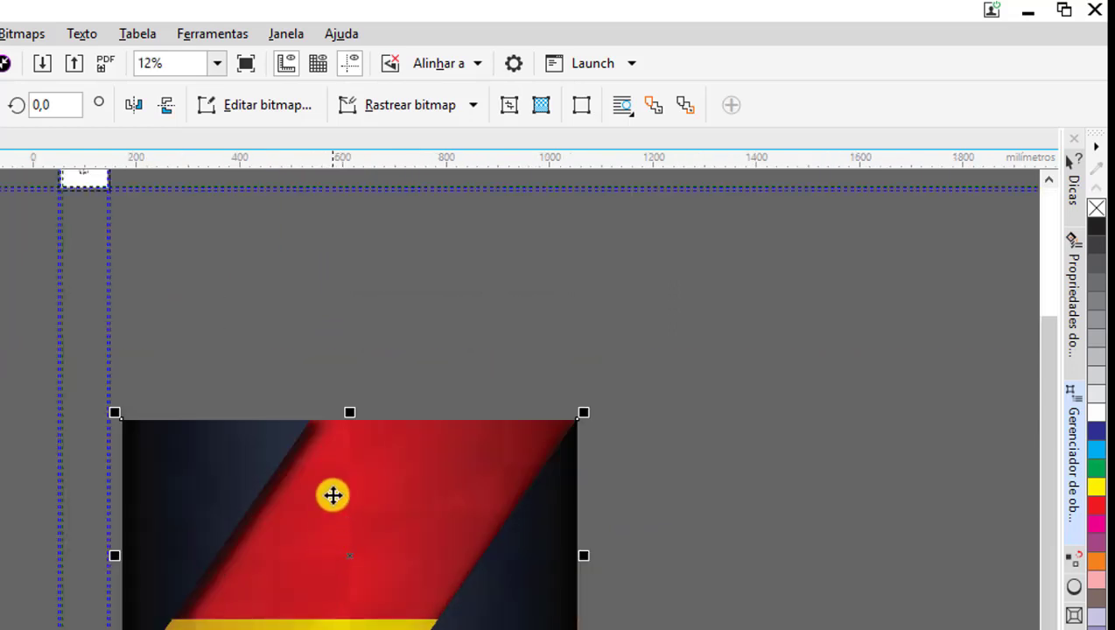
pyautogui.scroll(1, 376, 477)
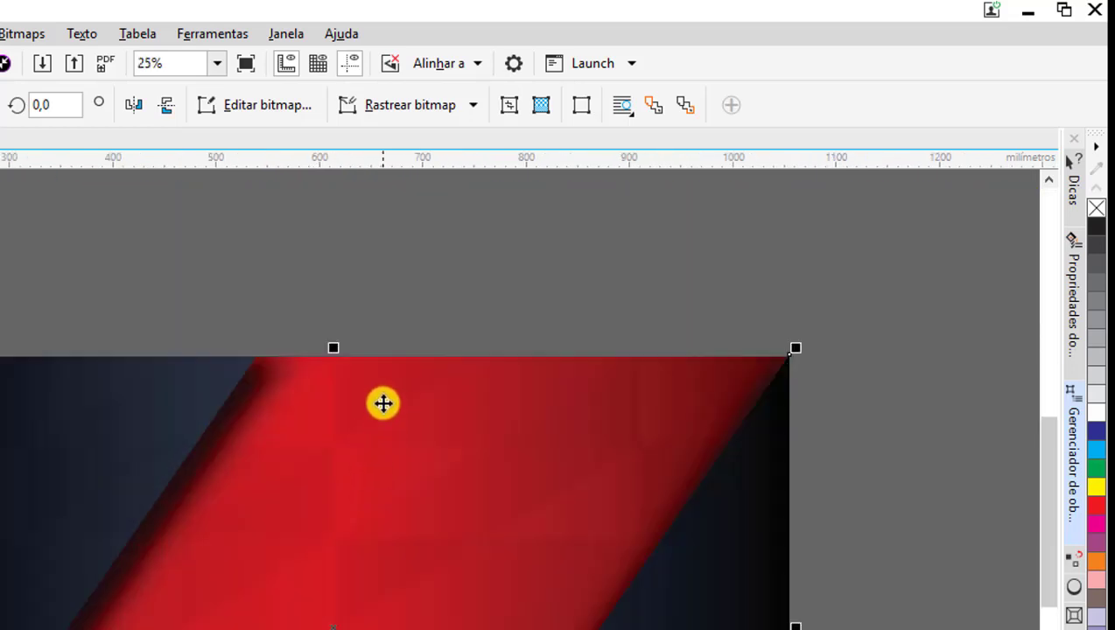
pyautogui.scroll(-1, 383, 403)
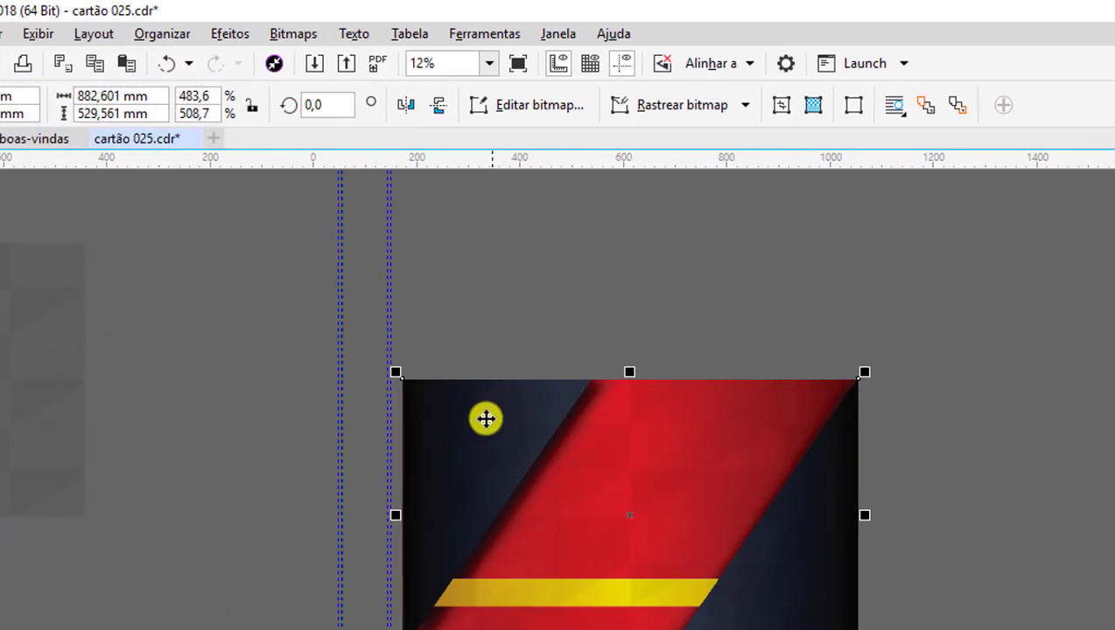
# - Deselect, then marquee-select the background image, checker texture and yellow stripe together
pyautogui.scroll(1, 573, 386)
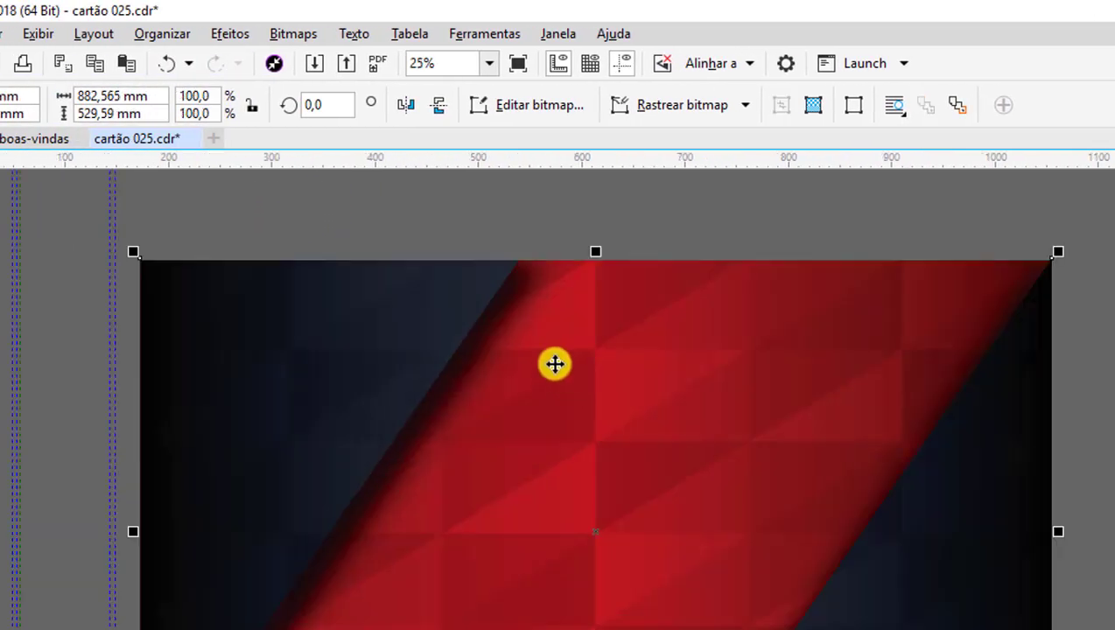
pyautogui.scroll(-1, 553, 361)
pyautogui.click(912, 346)
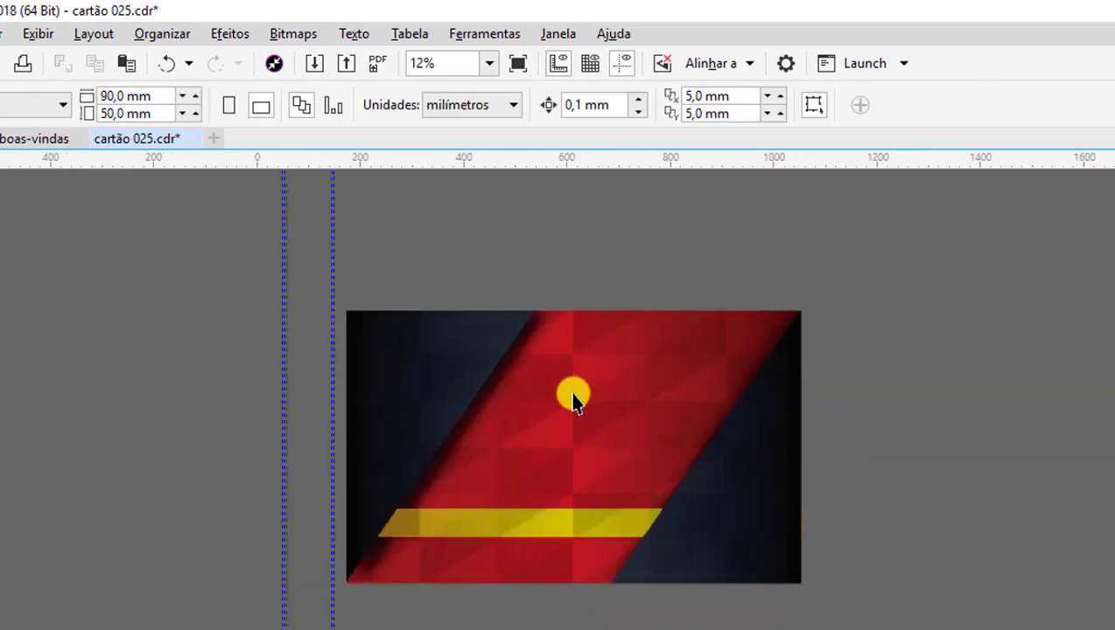
pyautogui.scroll(1, 485, 528)
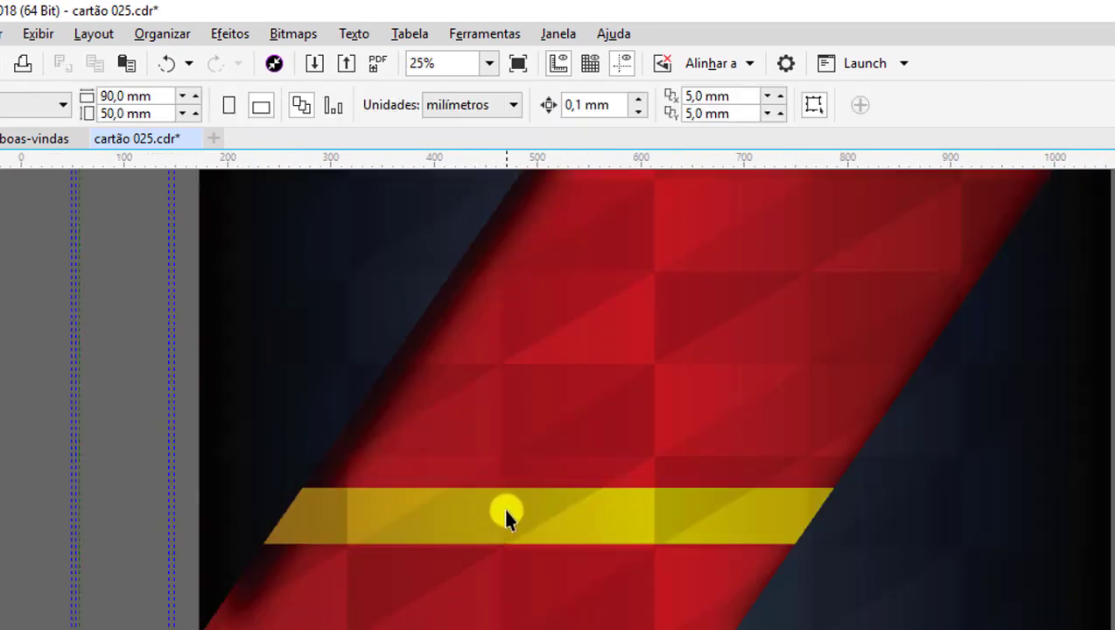
pyautogui.scroll(-1, 504, 515)
pyautogui.scroll(-1, 505, 516)
pyautogui.moveTo(311, 303); pyautogui.dragTo(918, 627)
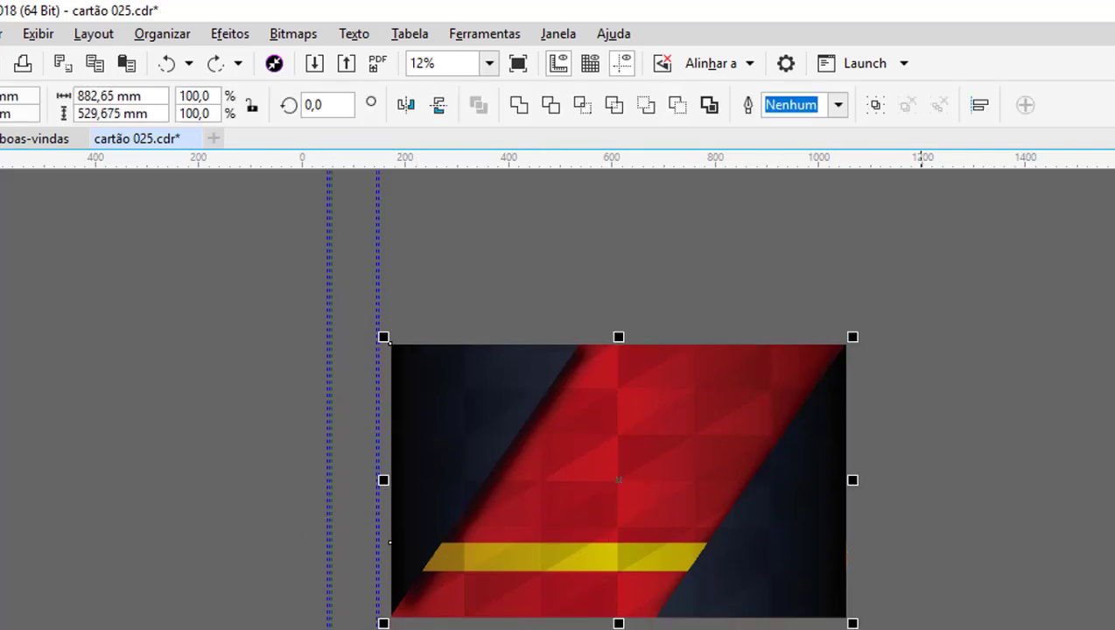
# - Group the selected card pieces into one object and size it to 100 mm × 60 mm
pyautogui.rightClick(660, 447)
pyautogui.click(719, 410)
pyautogui.click(131, 95)
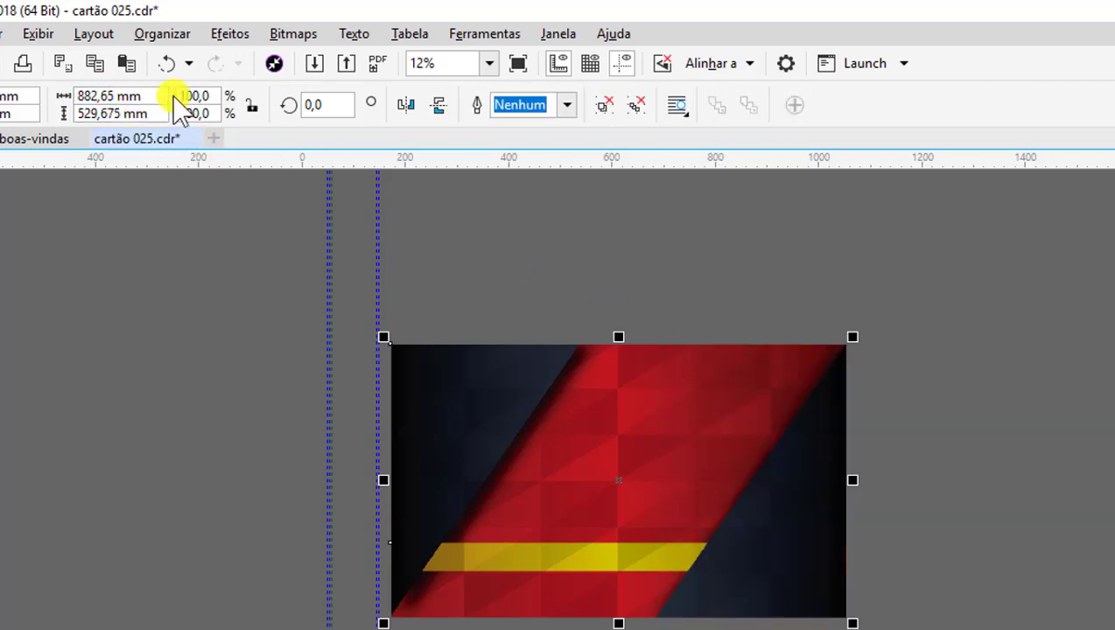
pyautogui.moveTo(131, 95); pyautogui.dragTo(29, 99)
pyautogui.write('100')
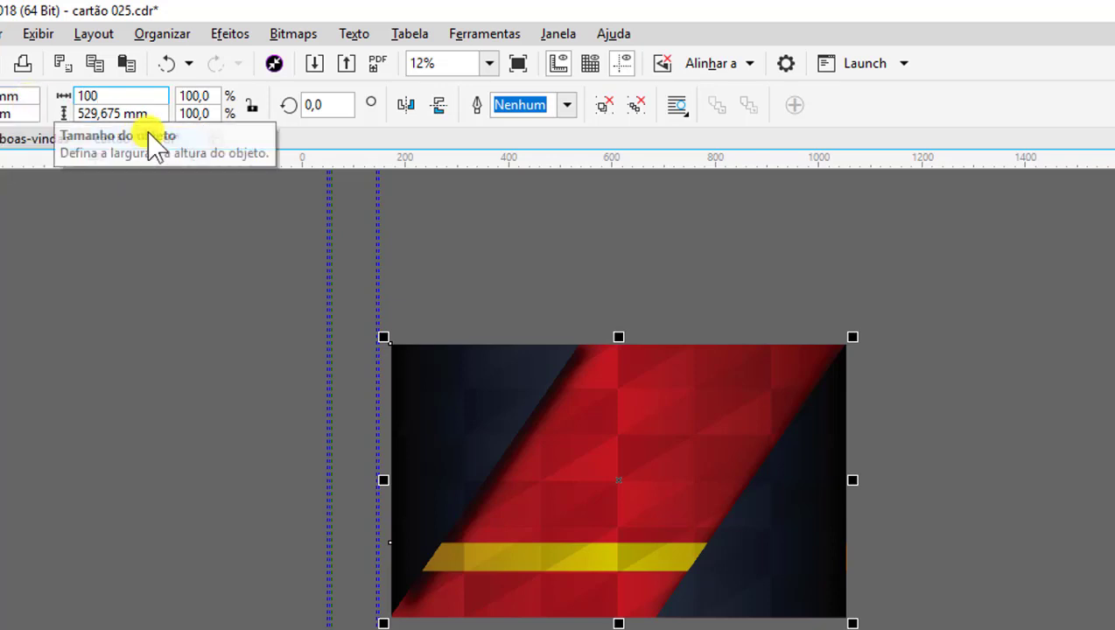
pyautogui.press('Tab')
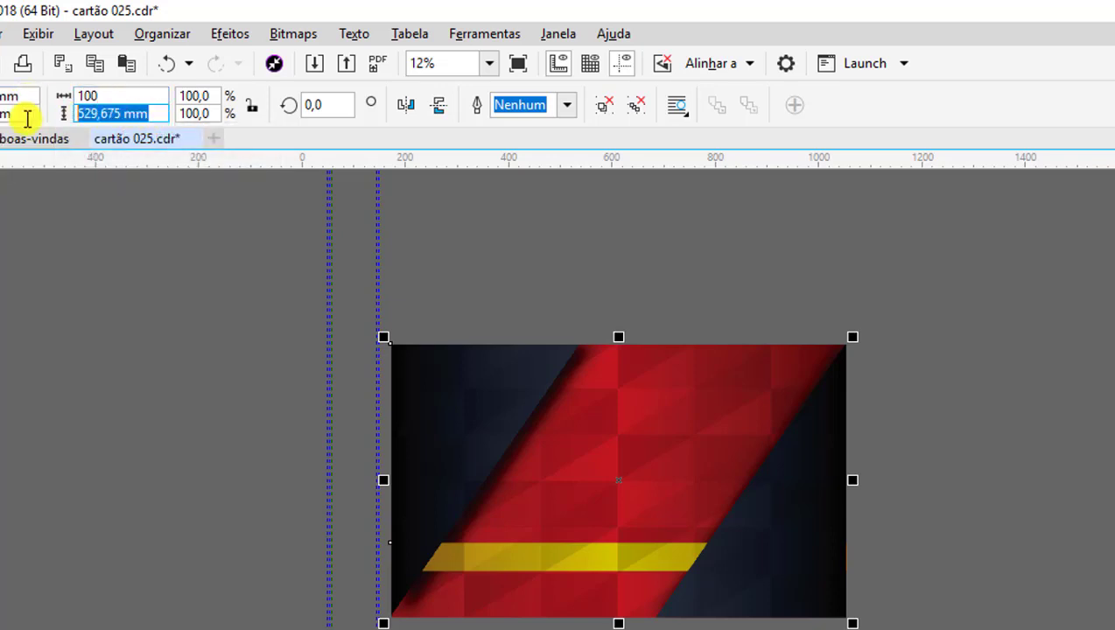
pyautogui.write('60')
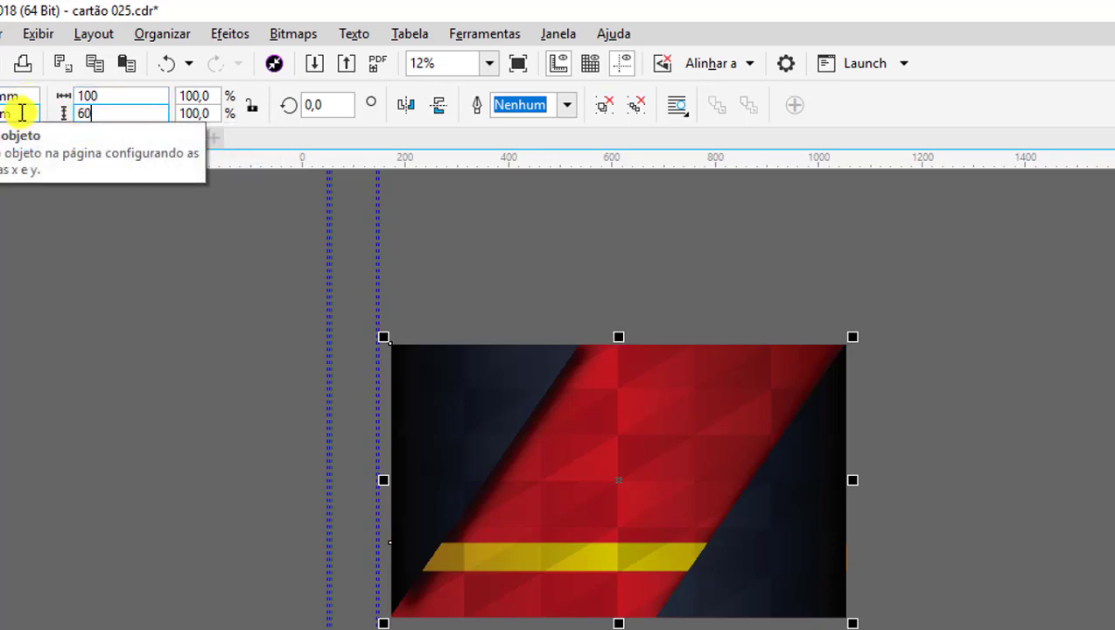
pyautogui.press('Return')
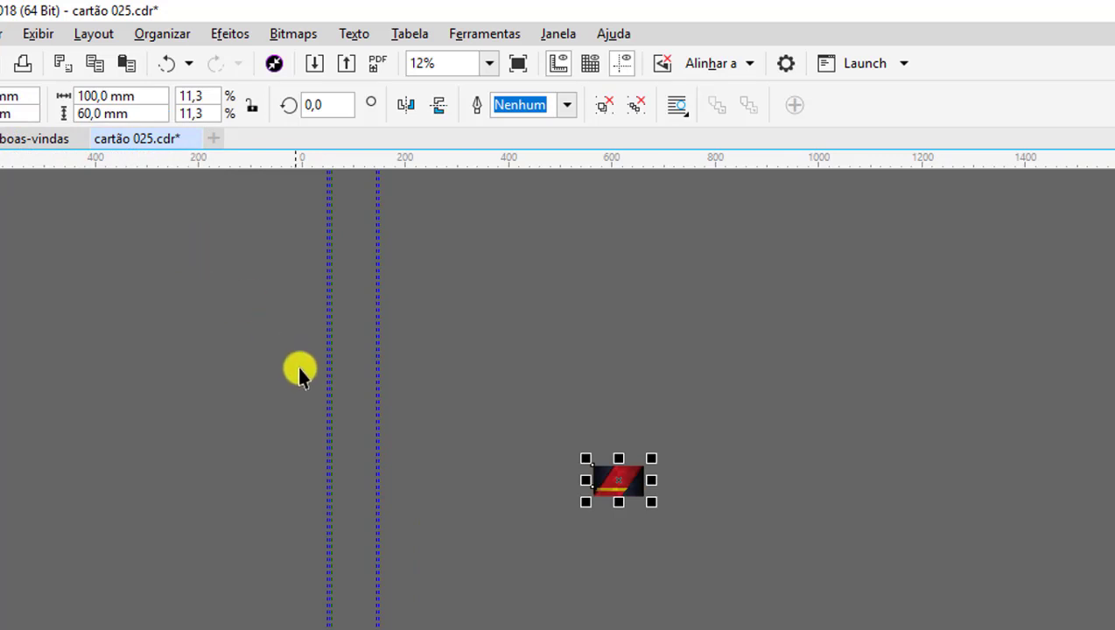
pyautogui.scroll(2, 411, 404)
pyautogui.scroll(-1, 542, 452)
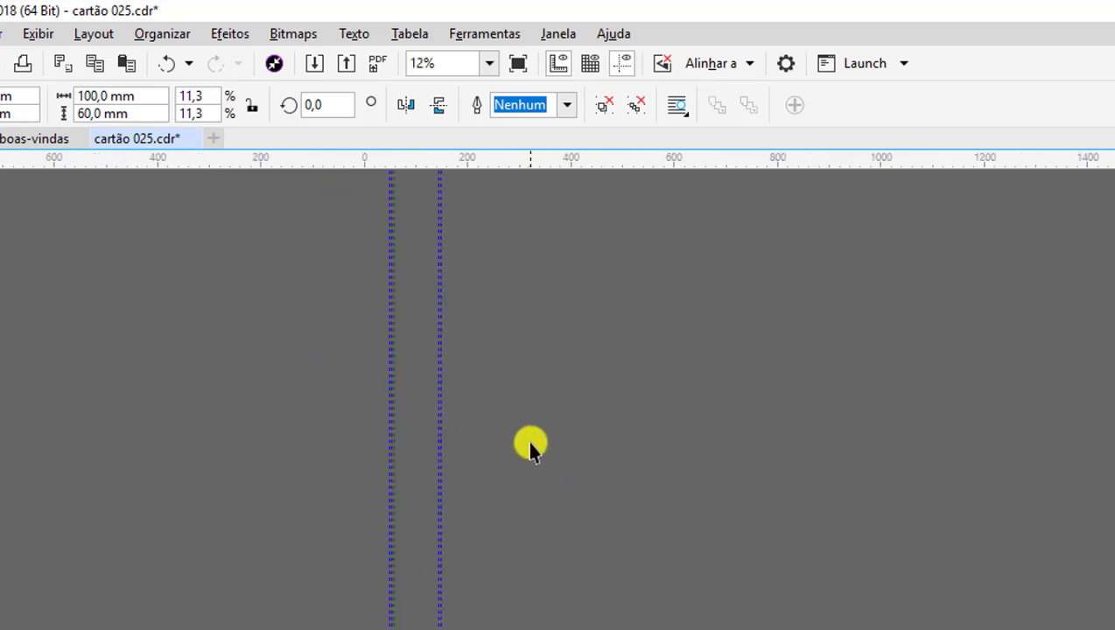
pyautogui.scroll(-1, 516, 411)
pyautogui.scroll(2, 468, 280)
pyautogui.scroll(2, 480, 326)
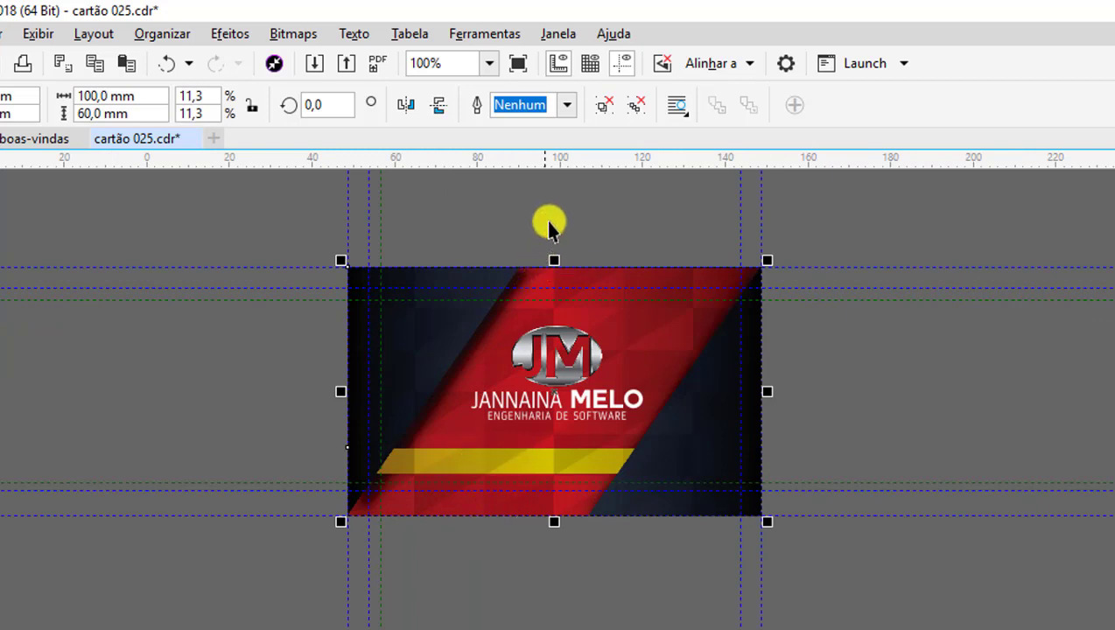
pyautogui.click(605, 233)
pyautogui.scroll(1, 539, 287)
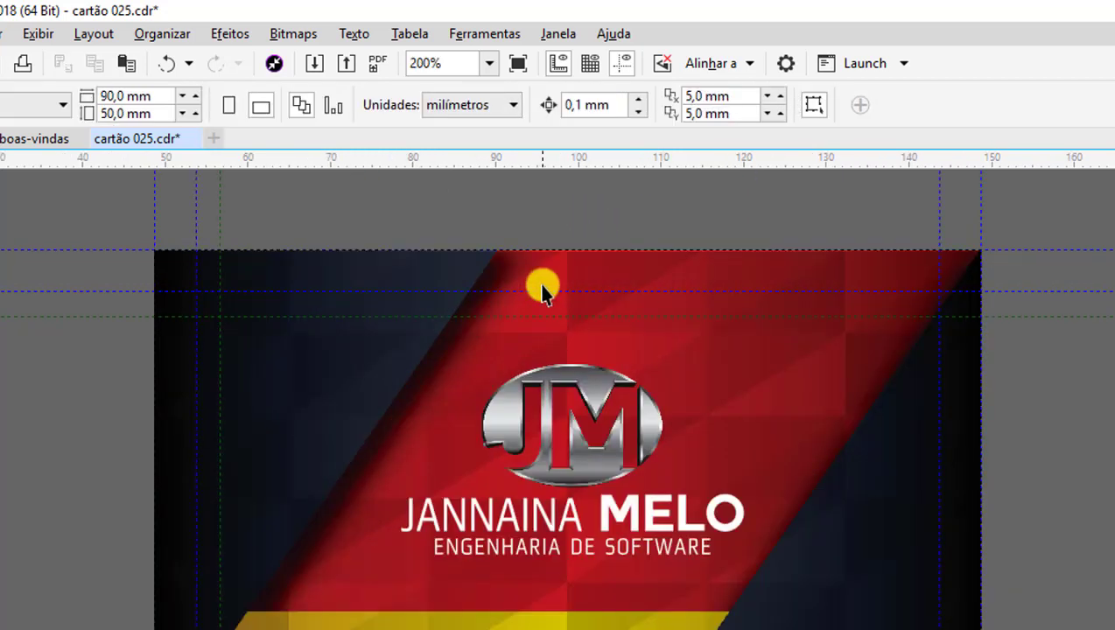
pyautogui.scroll(-1, 541, 292)
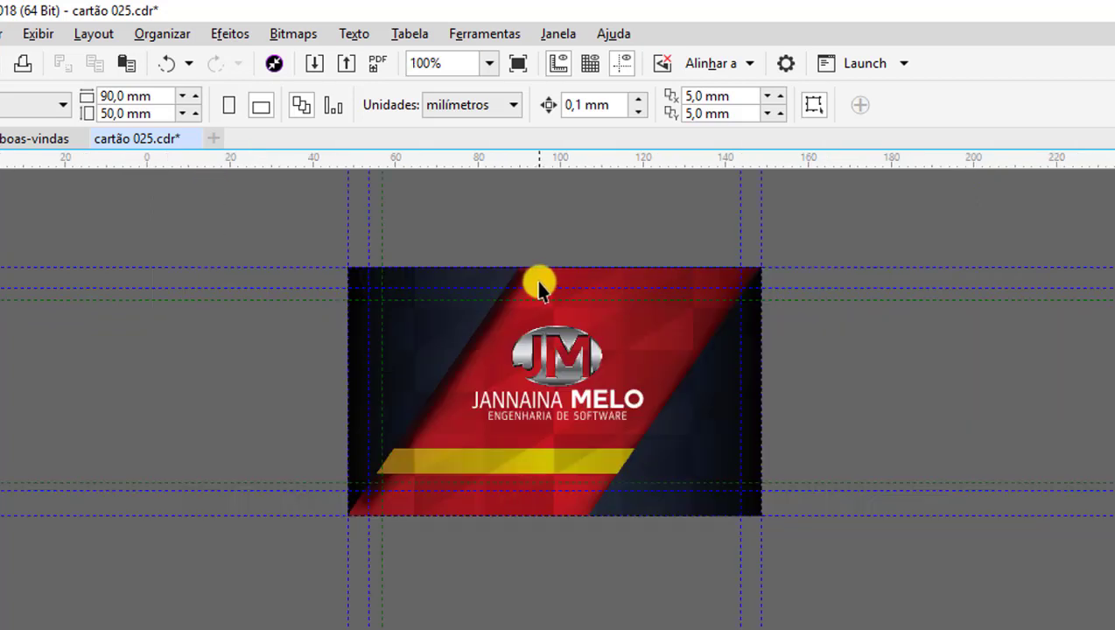
pyautogui.scroll(1, 539, 287)
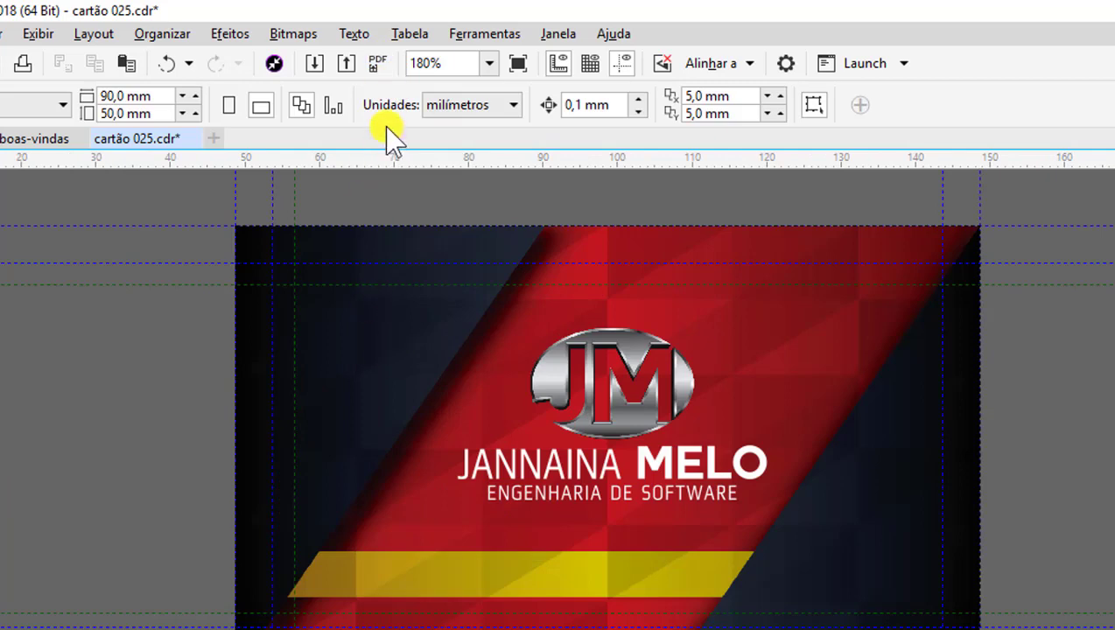
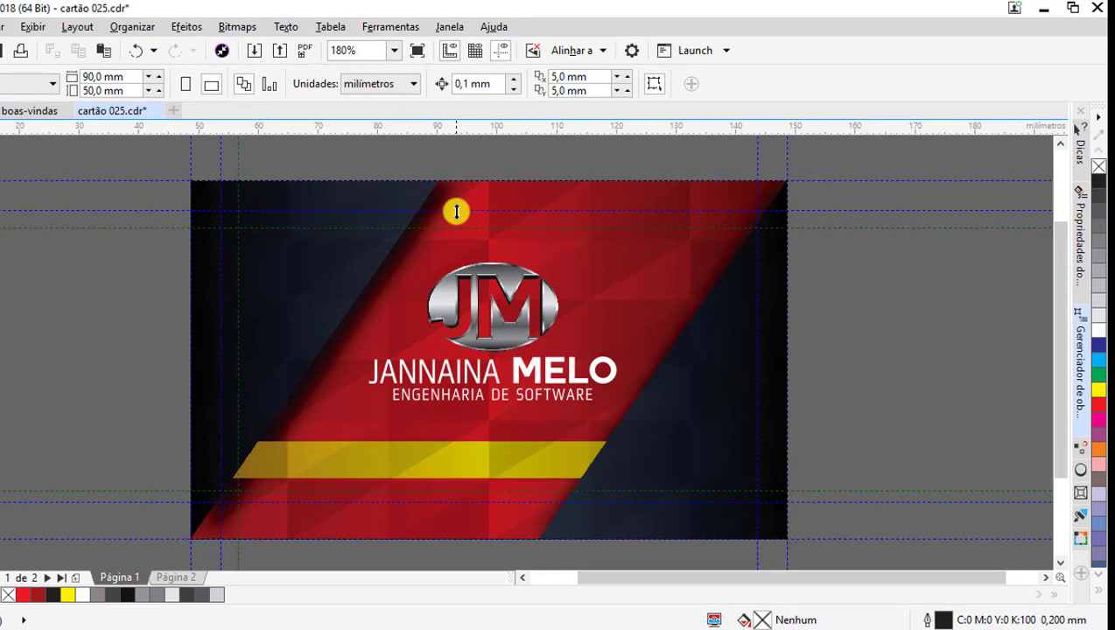
# - Save the drawing as 'cartão 025 curvas' in CorelDRAW Versão 17.0 format
pyautogui.hotkey('alt', 'a')
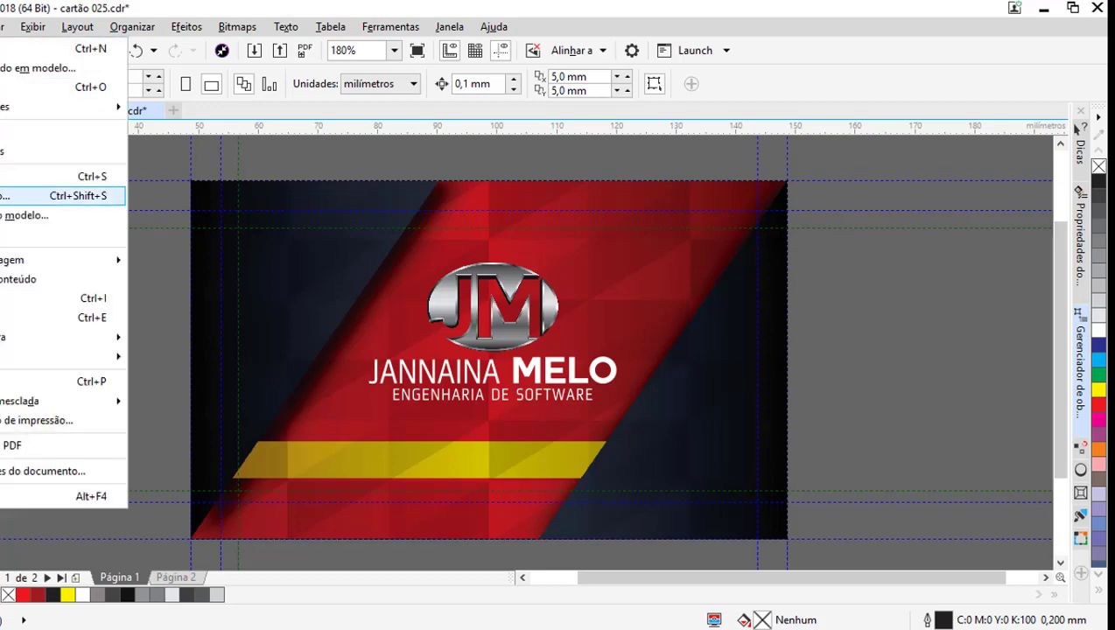
pyautogui.press('Escape')
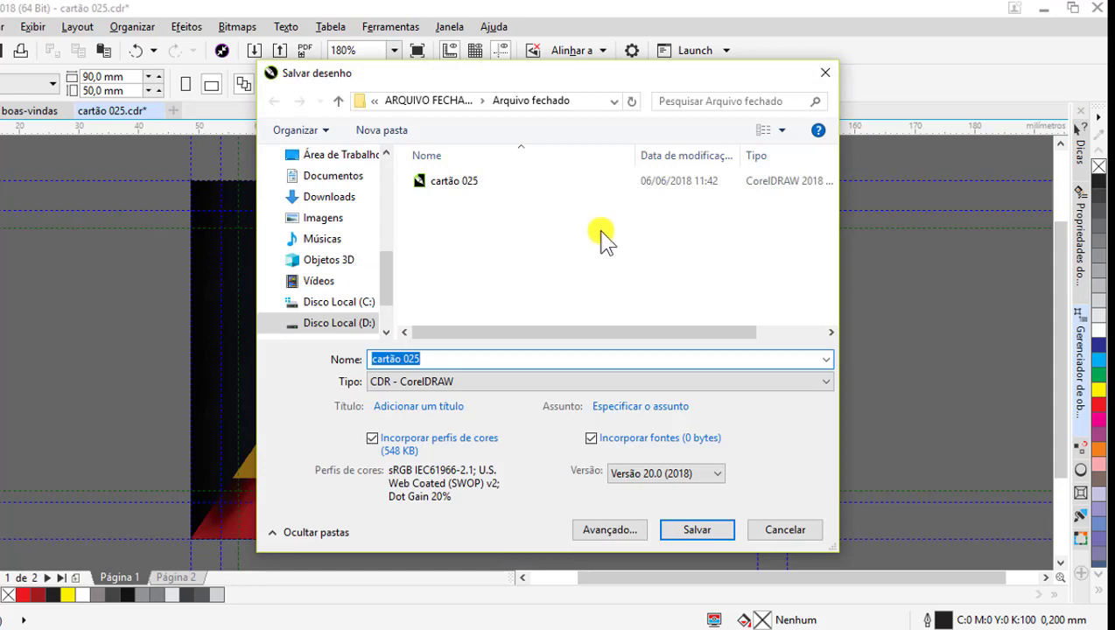
pyautogui.click(448, 358)
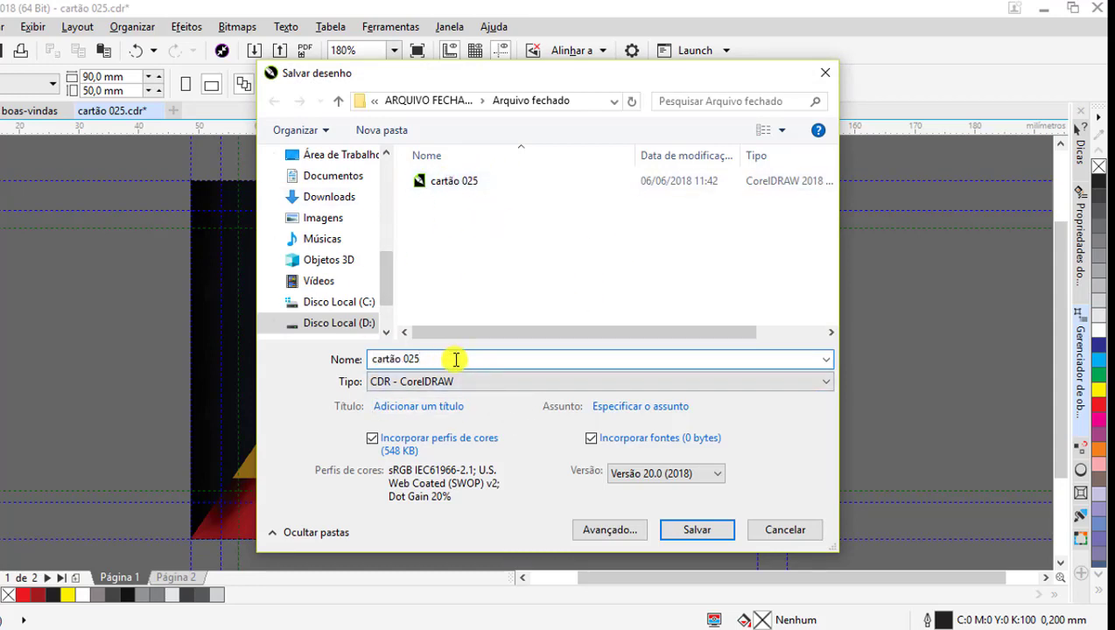
pyautogui.write(' curva')
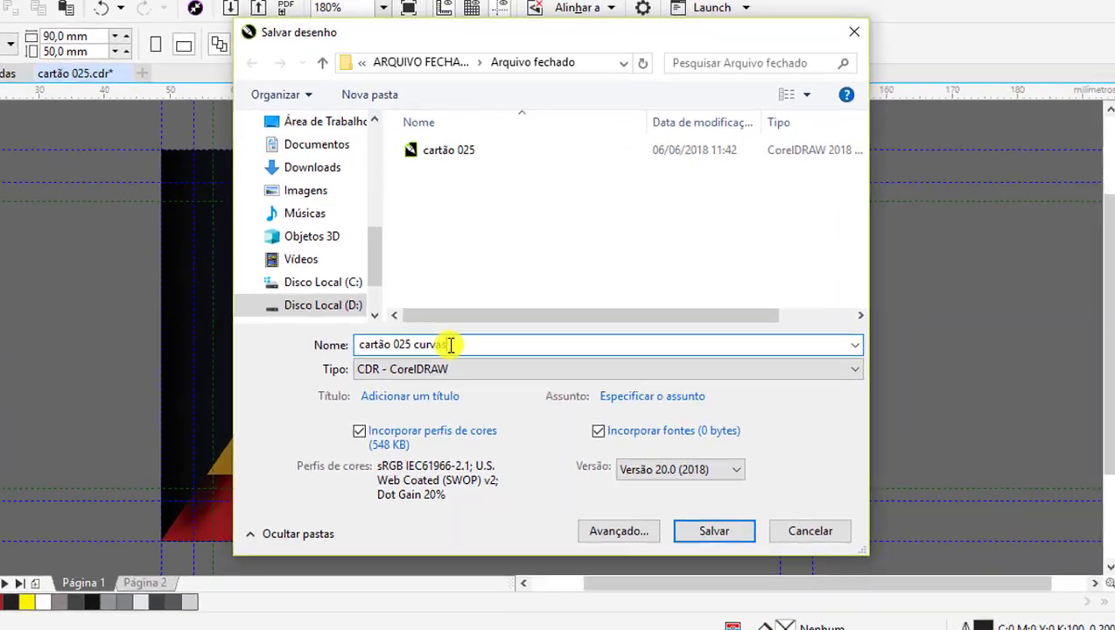
pyautogui.write('s')
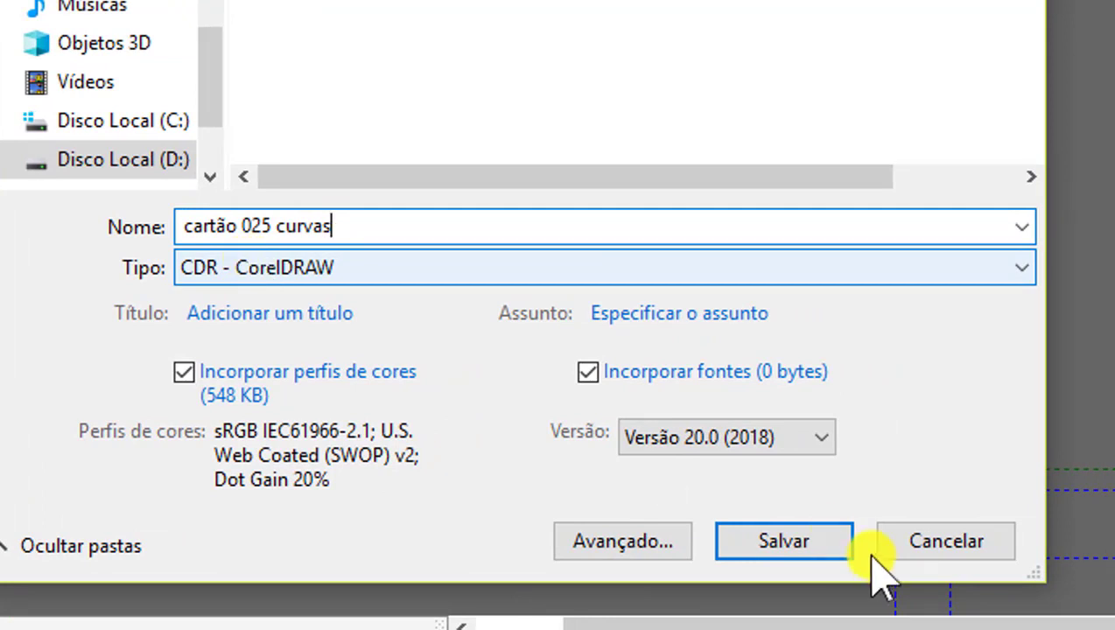
pyautogui.click(824, 444)
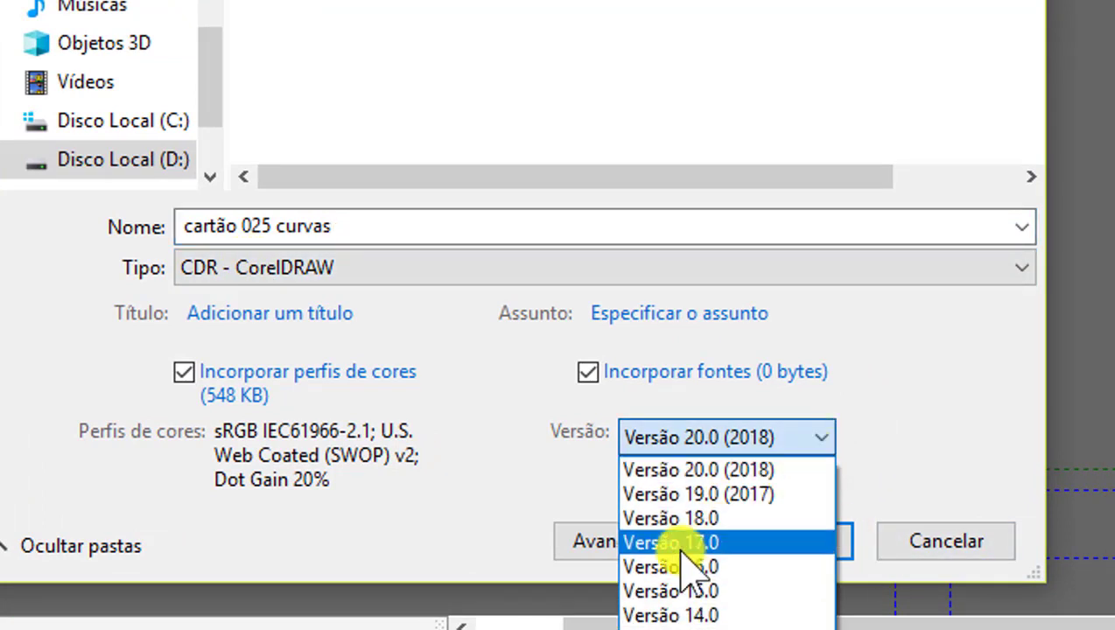
pyautogui.click(652, 542)
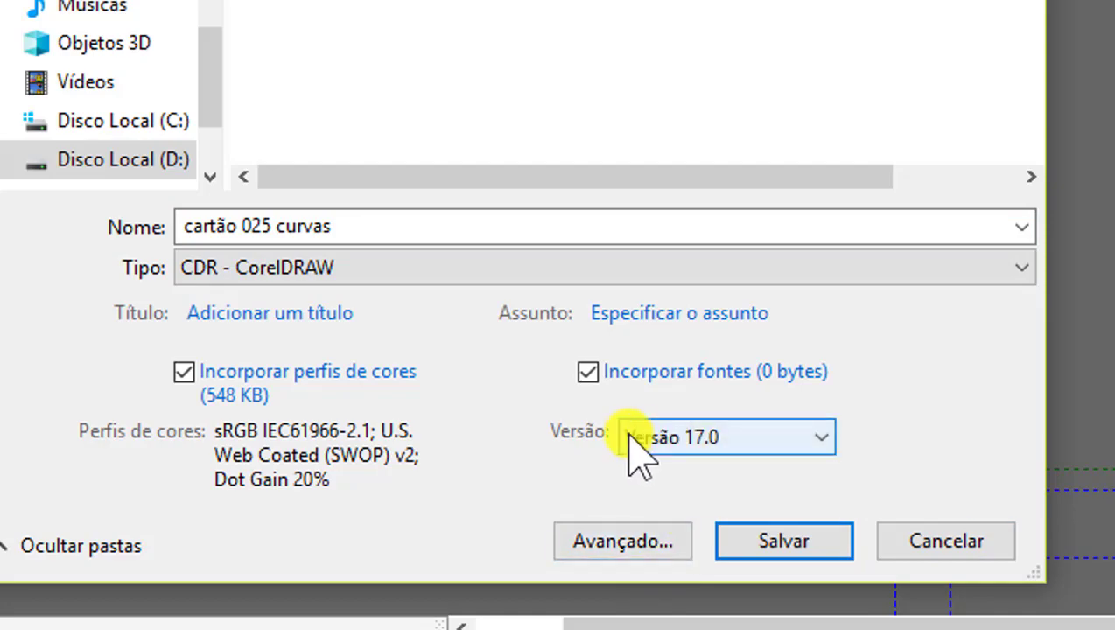
pyautogui.click(779, 549)
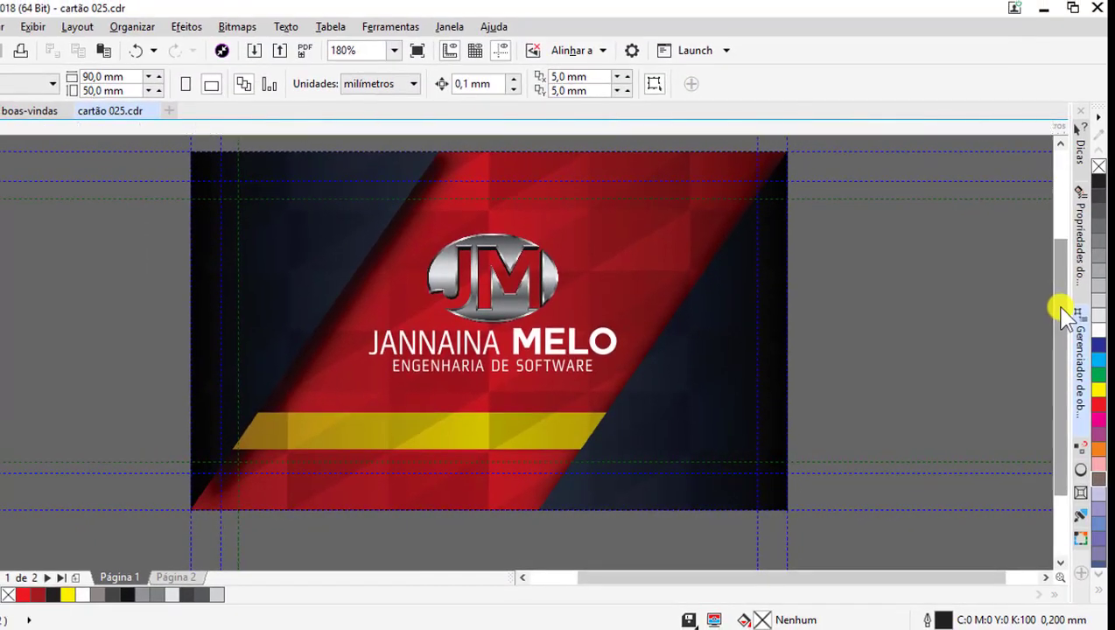
# - Start Publish to PDF and rename the output file to 'cartão curvas'
pyautogui.moveTo(1061, 313); pyautogui.dragTo(1056, 298)
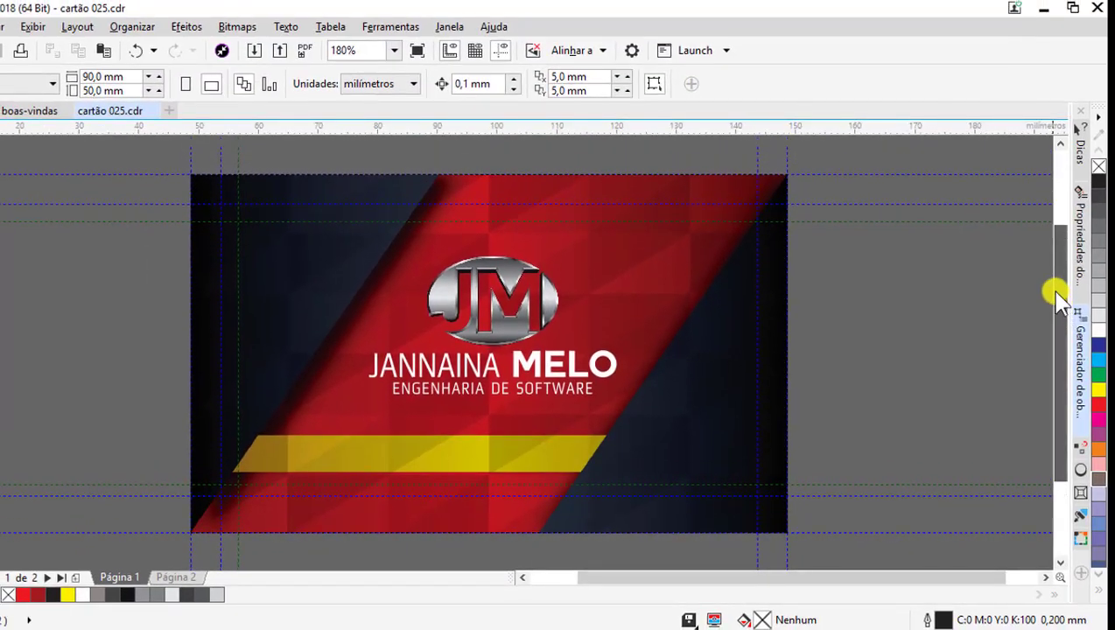
pyautogui.click(300, 50)
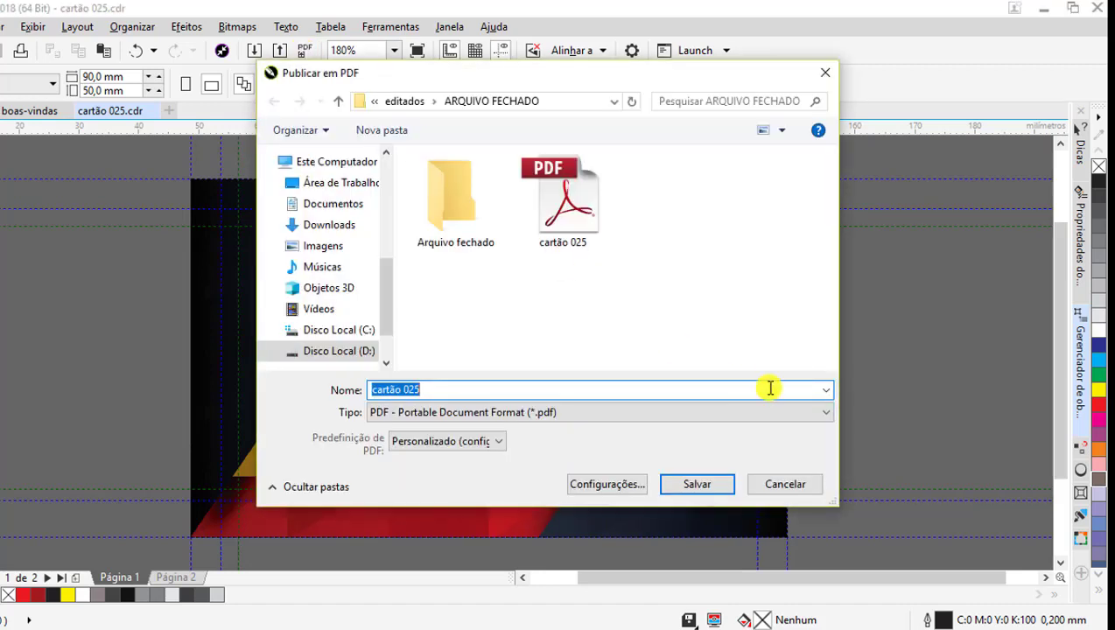
pyautogui.click(430, 391)
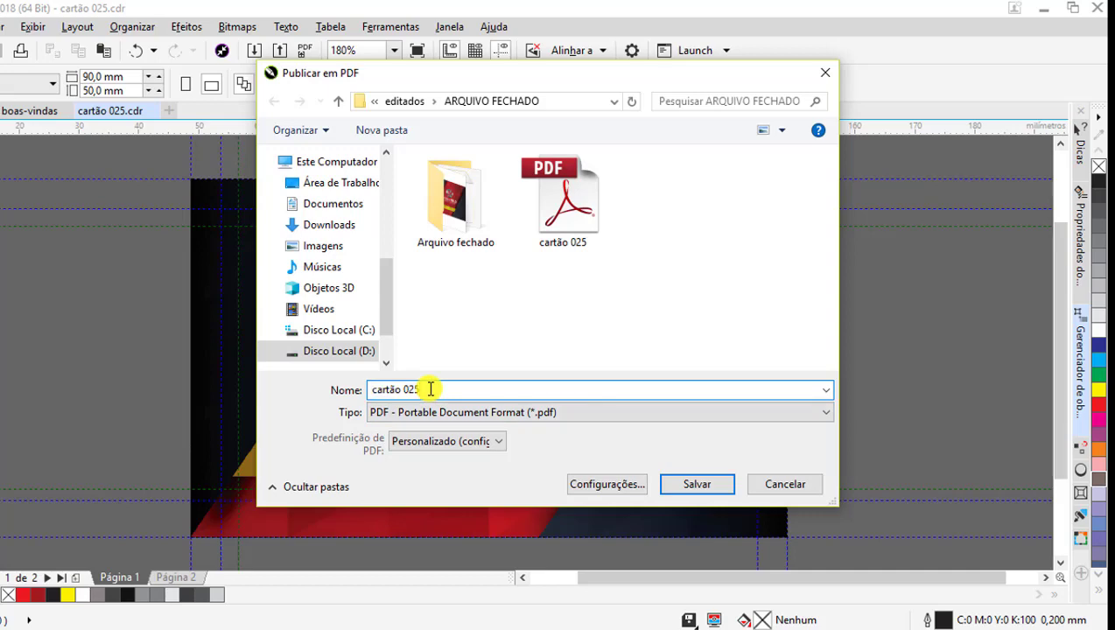
pyautogui.press('BackSpace')
pyautogui.write('cu')
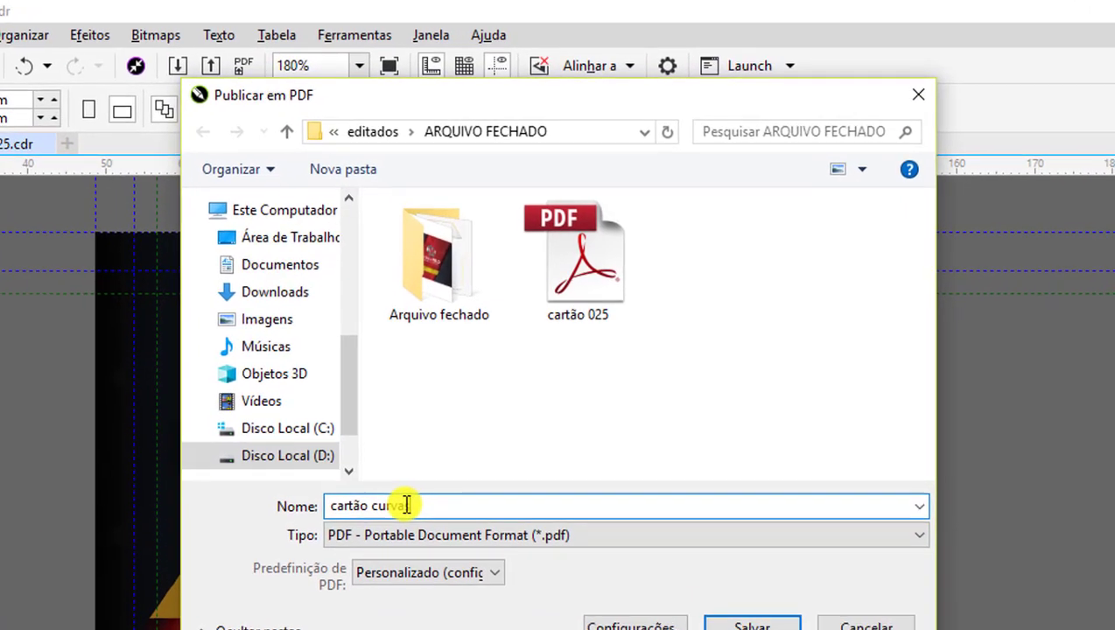
pyautogui.write('rvas')
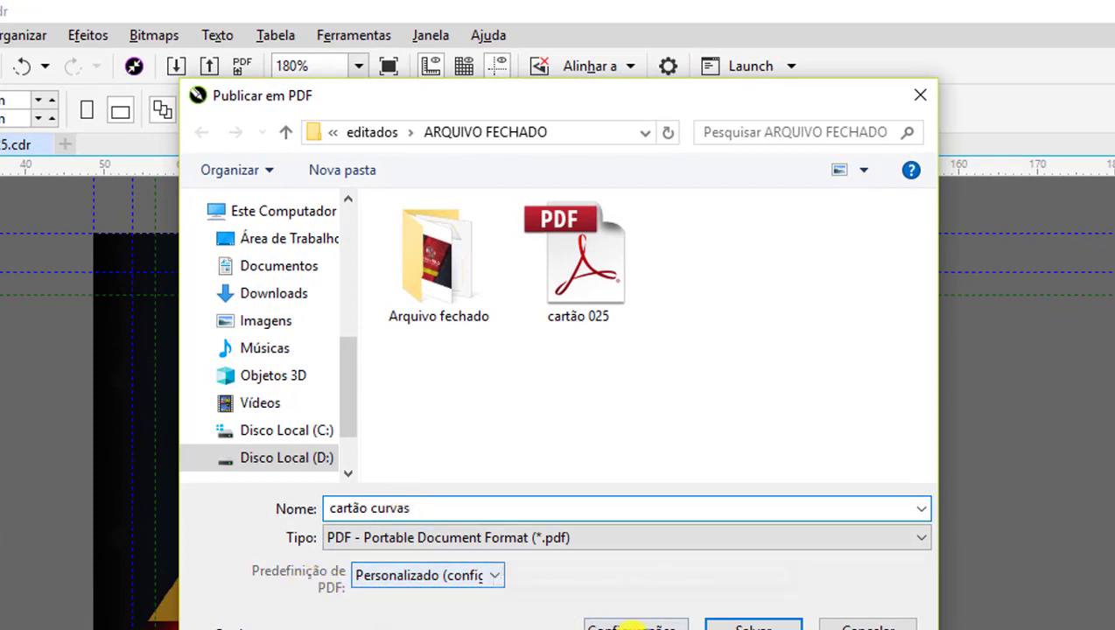
# - In PDF settings, set bleed limit 5 and PDF/X-1a compatibility, then publish 'cartão curvas'
pyautogui.click(633, 627)
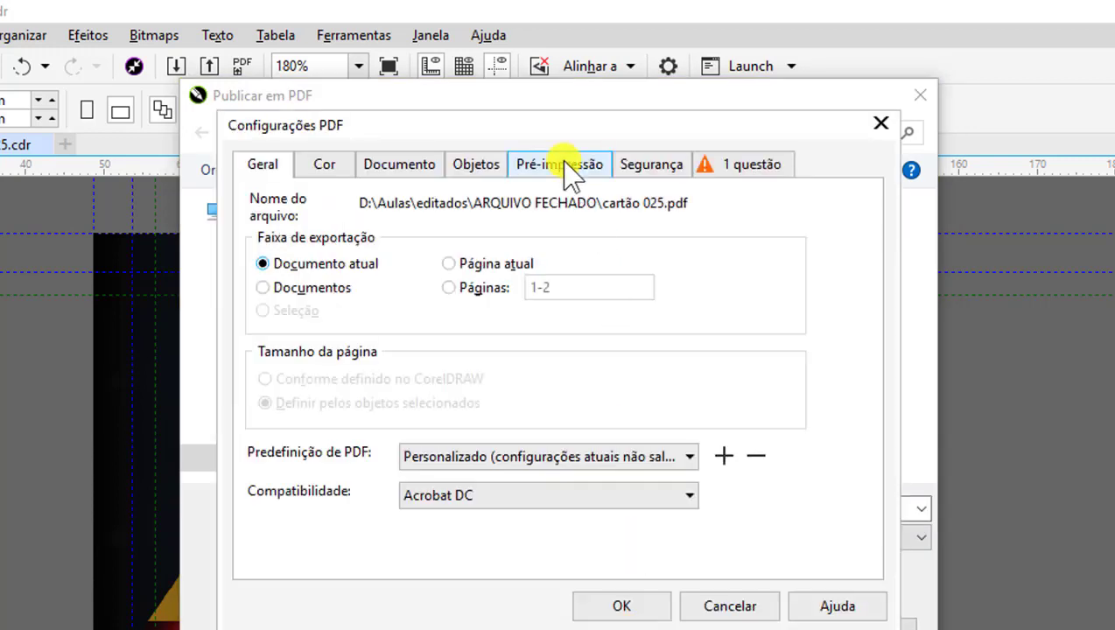
pyautogui.click(569, 166)
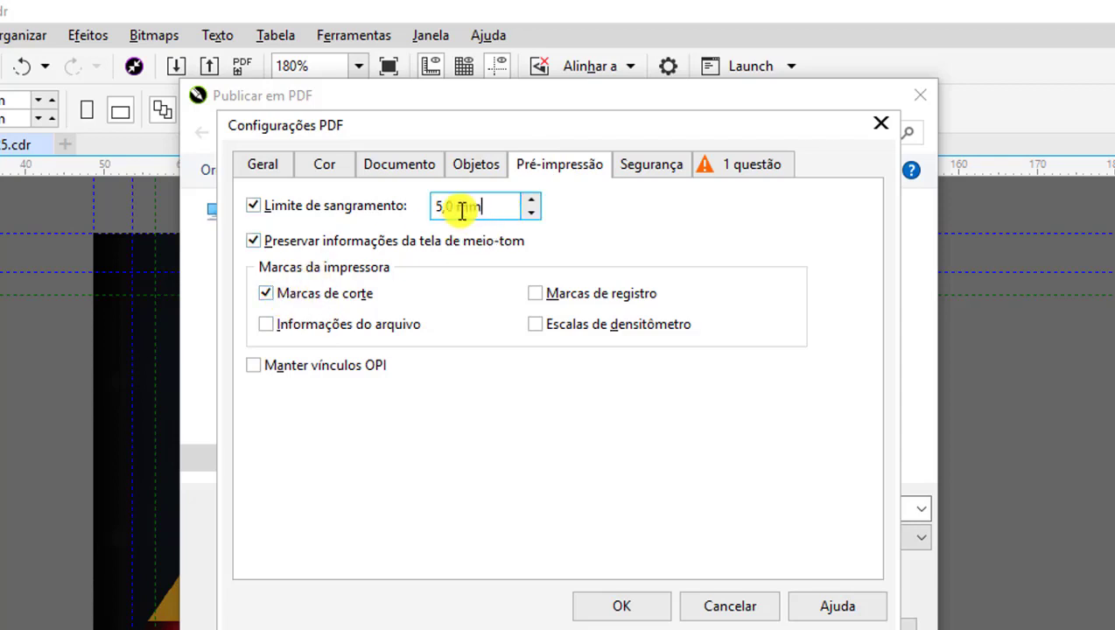
pyautogui.moveTo(460, 206); pyautogui.dragTo(391, 210)
pyautogui.write('5')
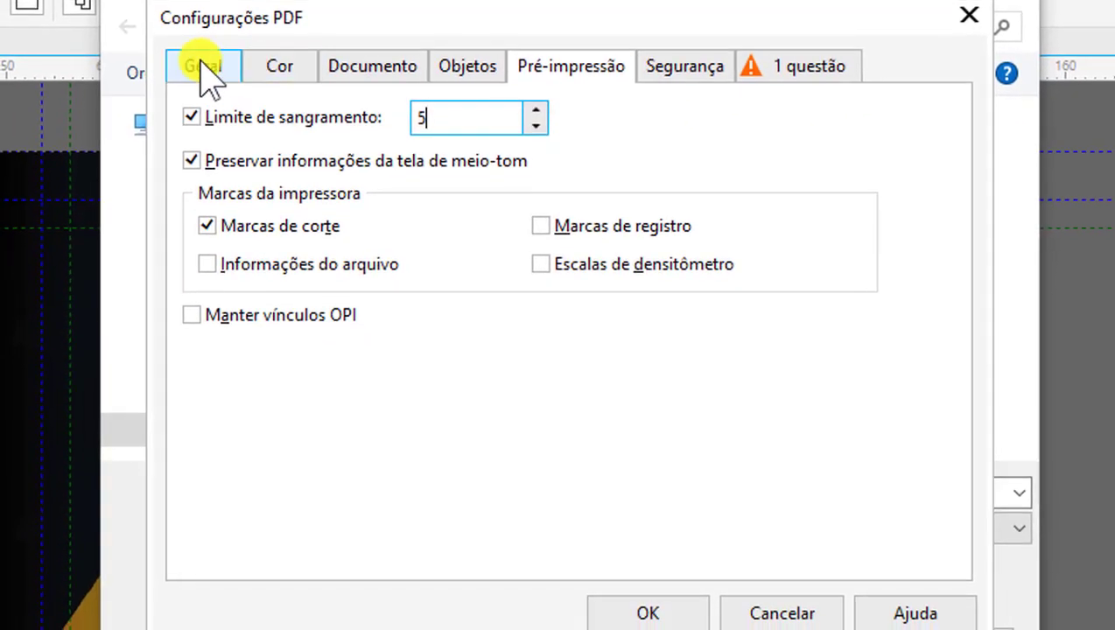
pyautogui.click(200, 67)
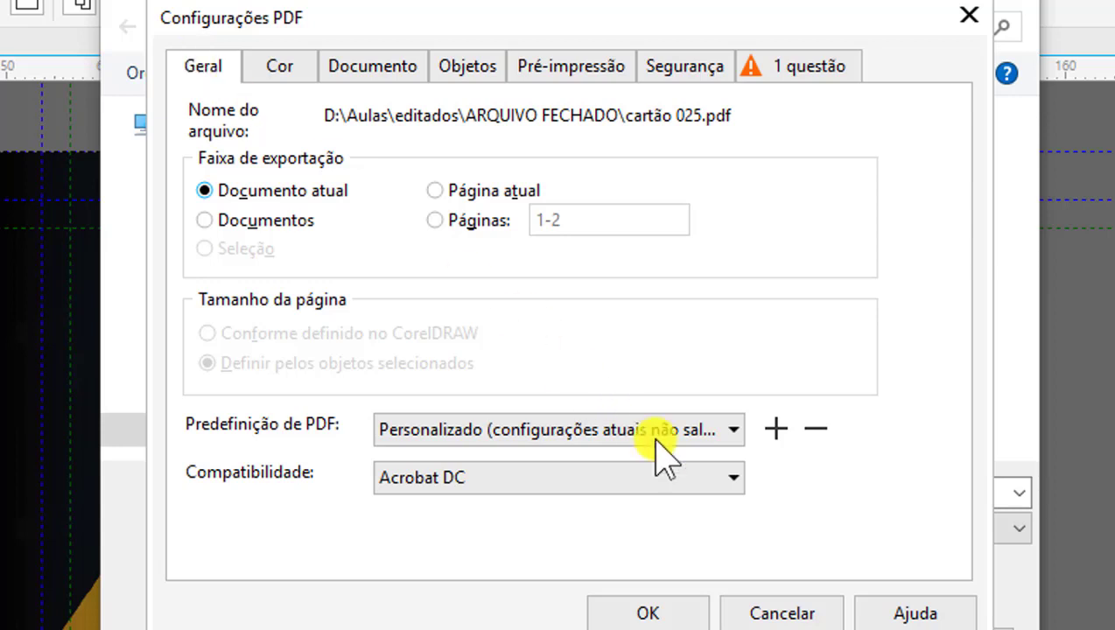
pyautogui.click(733, 478)
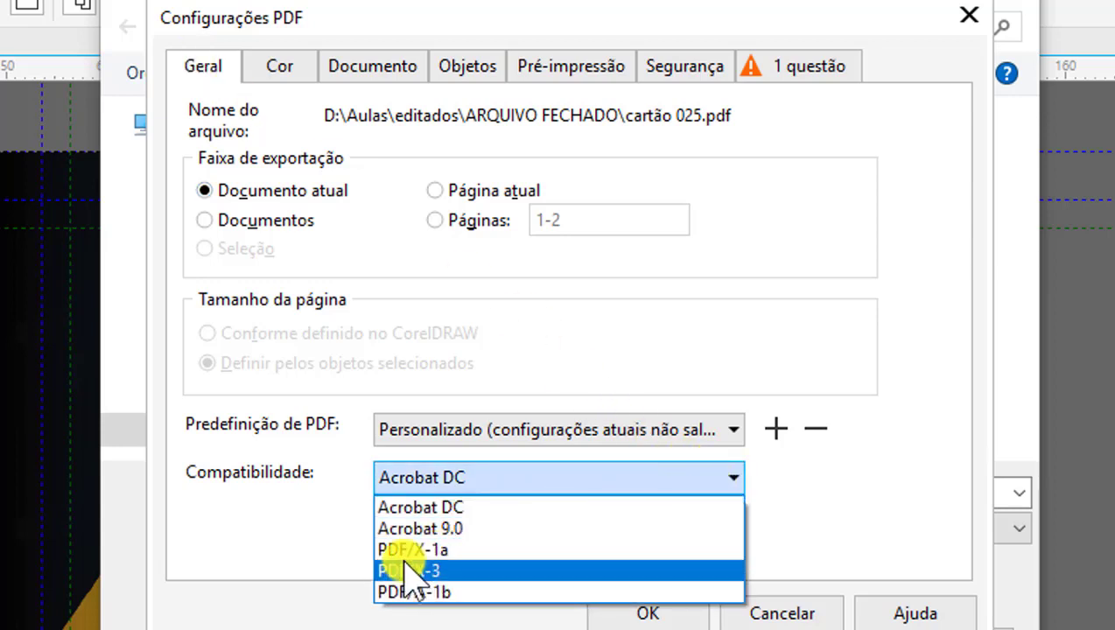
pyautogui.click(470, 550)
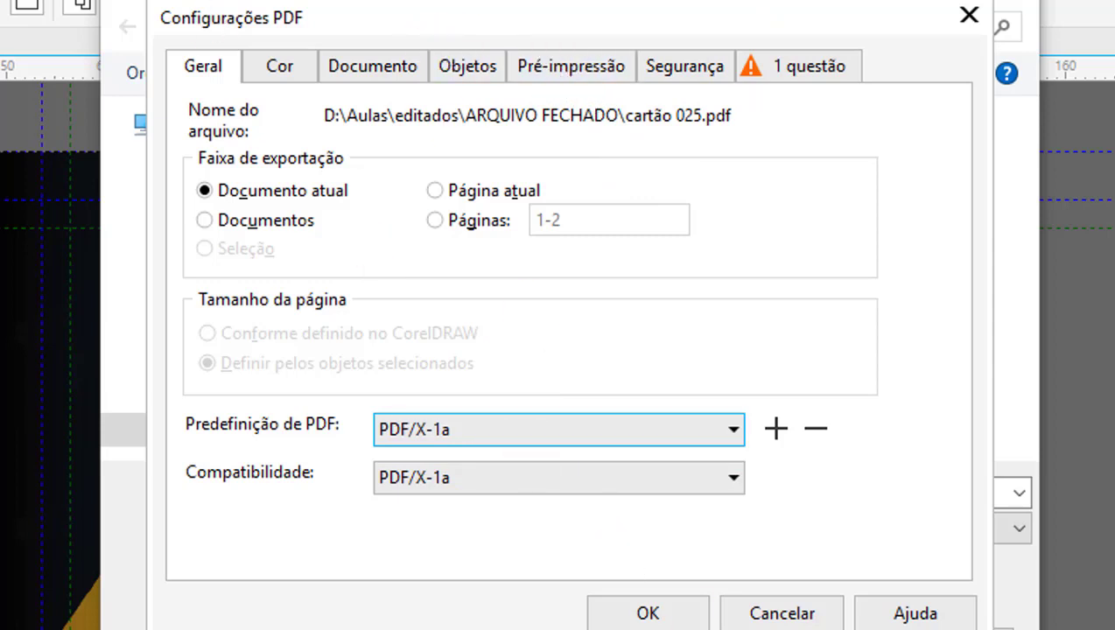
pyautogui.click(645, 614)
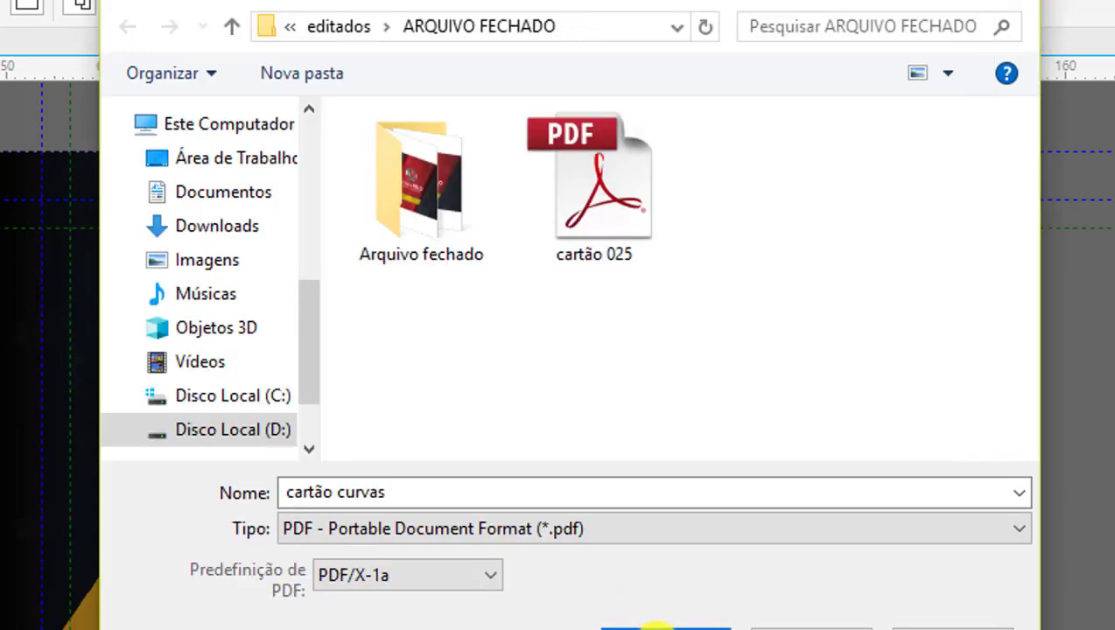
pyautogui.click(792, 626)
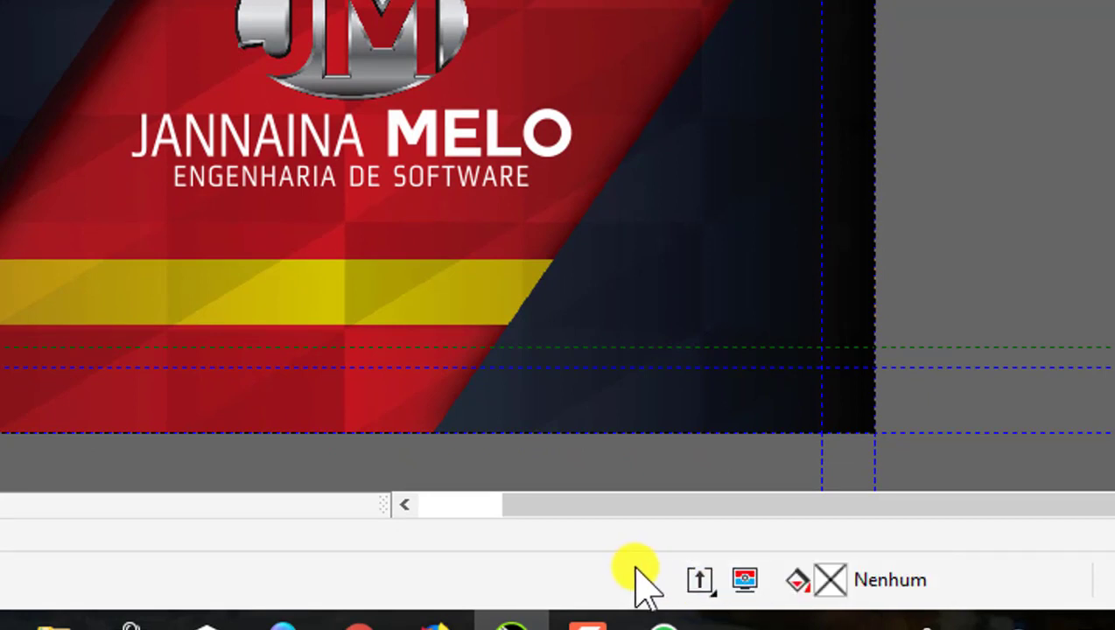
pyautogui.scroll(-1, 636, 579)
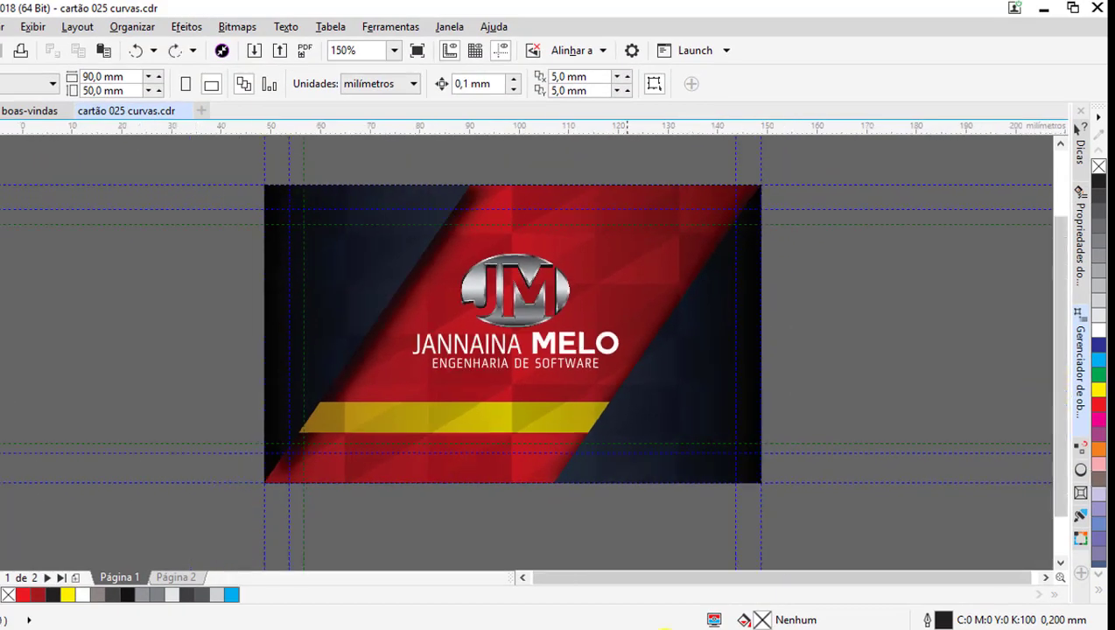
pyautogui.scroll(2, 650, 293)
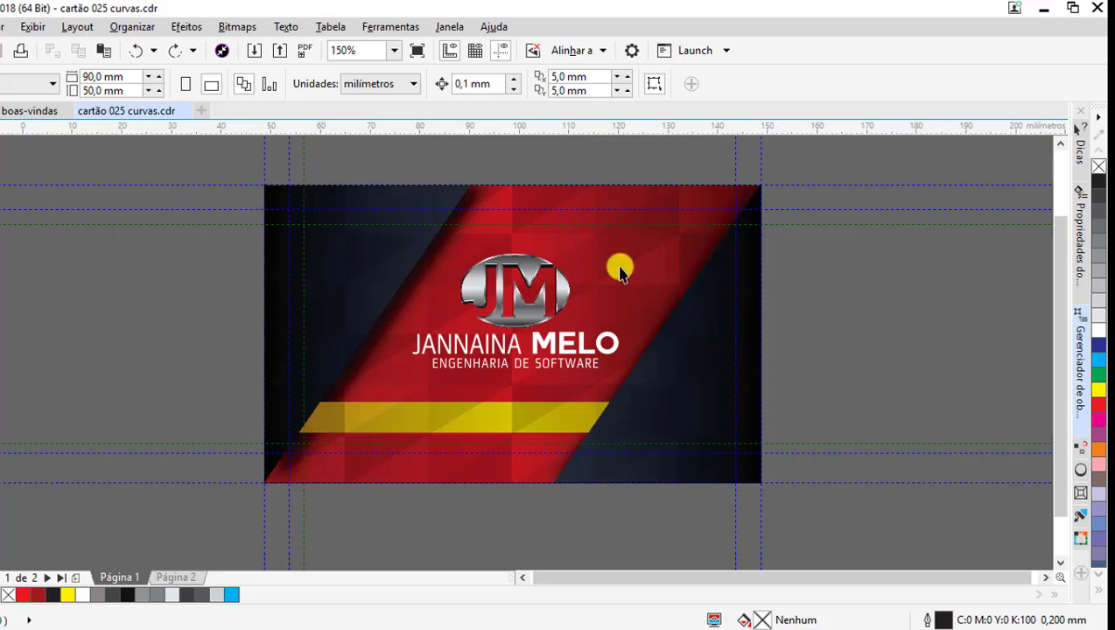
# - Move all the card-front objects off to the right of the page
pyautogui.moveTo(227, 156); pyautogui.dragTo(723, 480)
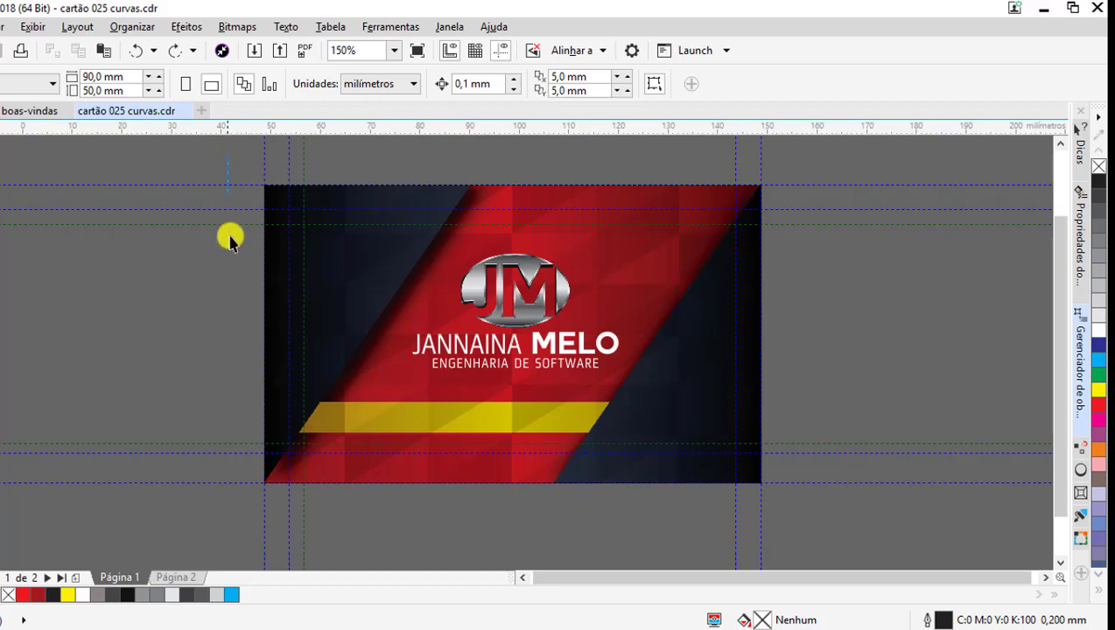
pyautogui.scroll(-1, 436, 331)
pyautogui.moveTo(435, 331); pyautogui.dragTo(766, 344)
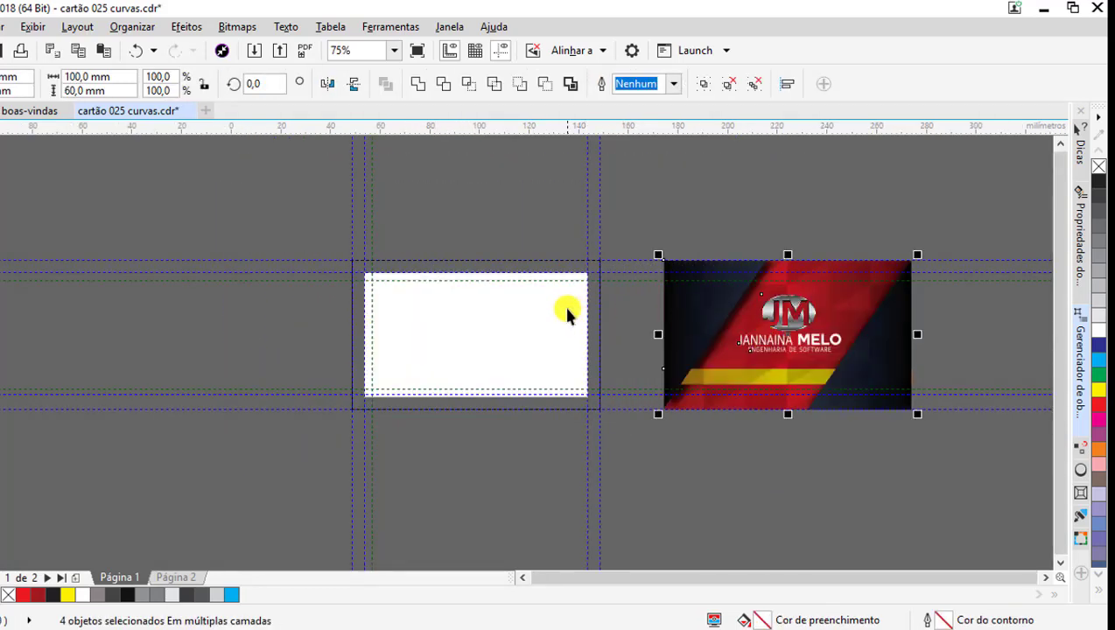
pyautogui.scroll(1, 569, 311)
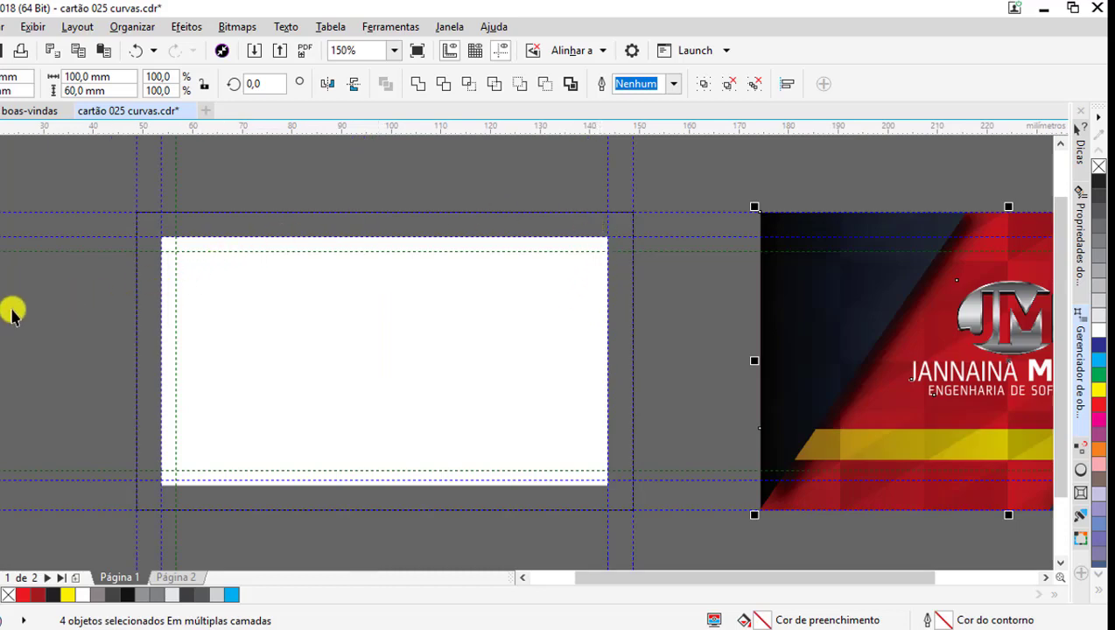
# - Add a vertical guideline across the page and fill the white page rectangle cyan
pyautogui.moveTo(21, 306); pyautogui.dragTo(592, 308)
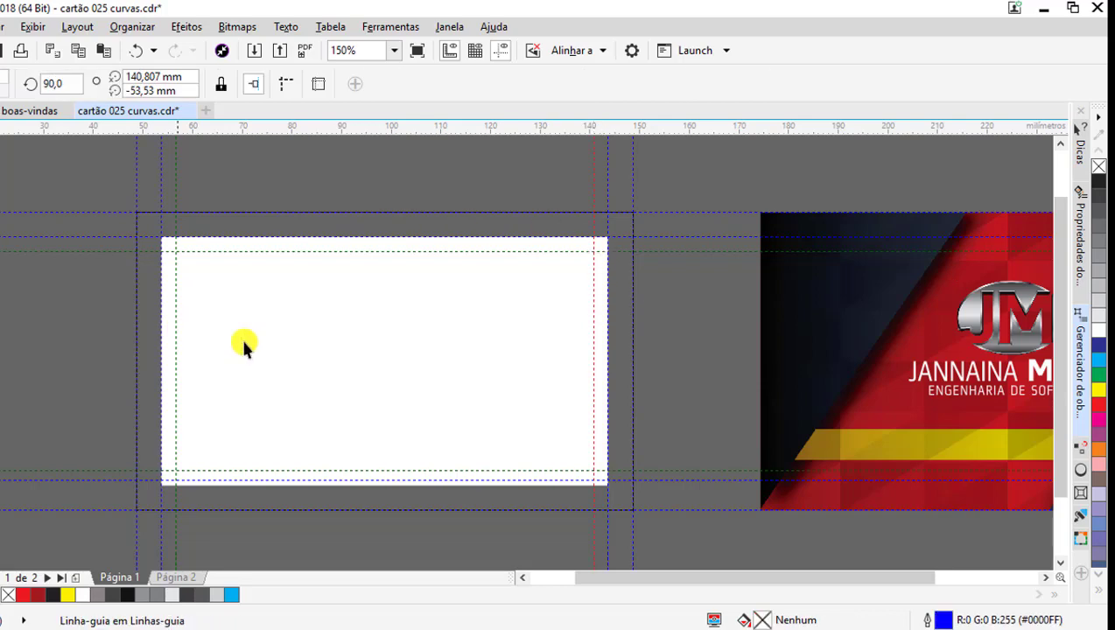
pyautogui.scroll(-2, 545, 331)
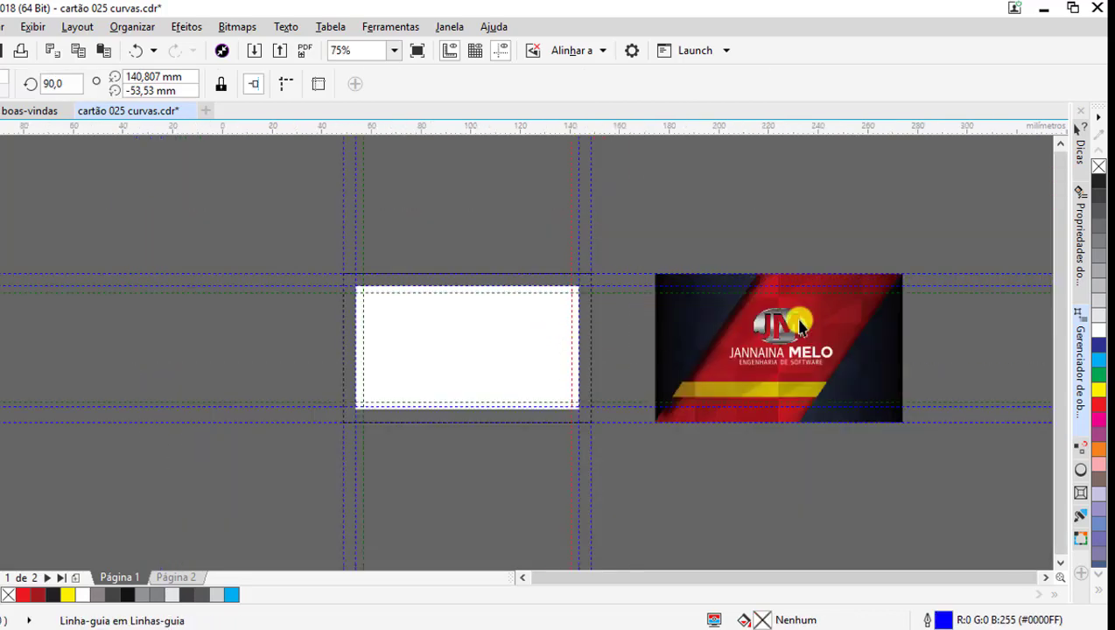
pyautogui.scroll(2, 721, 324)
pyautogui.scroll(-1, 617, 286)
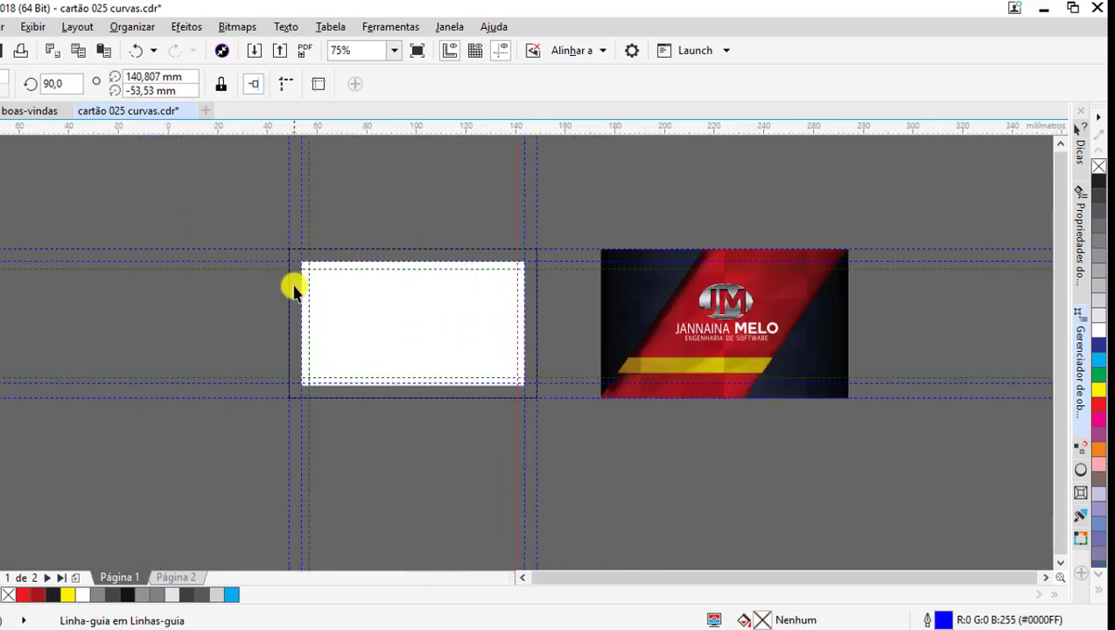
pyautogui.click(443, 278)
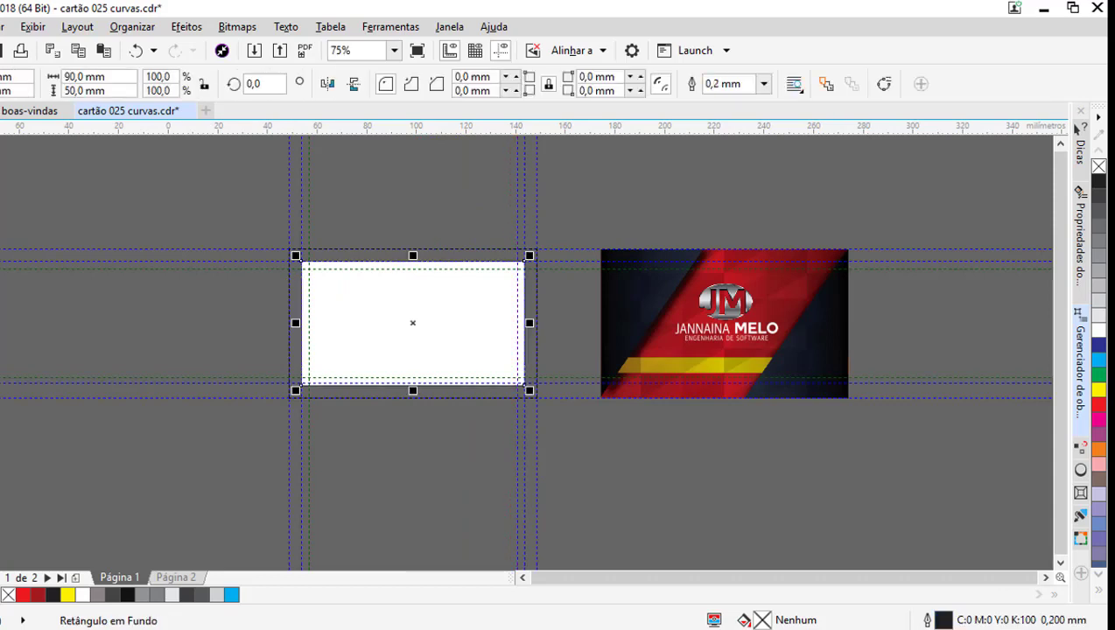
pyautogui.scroll(1, 443, 274)
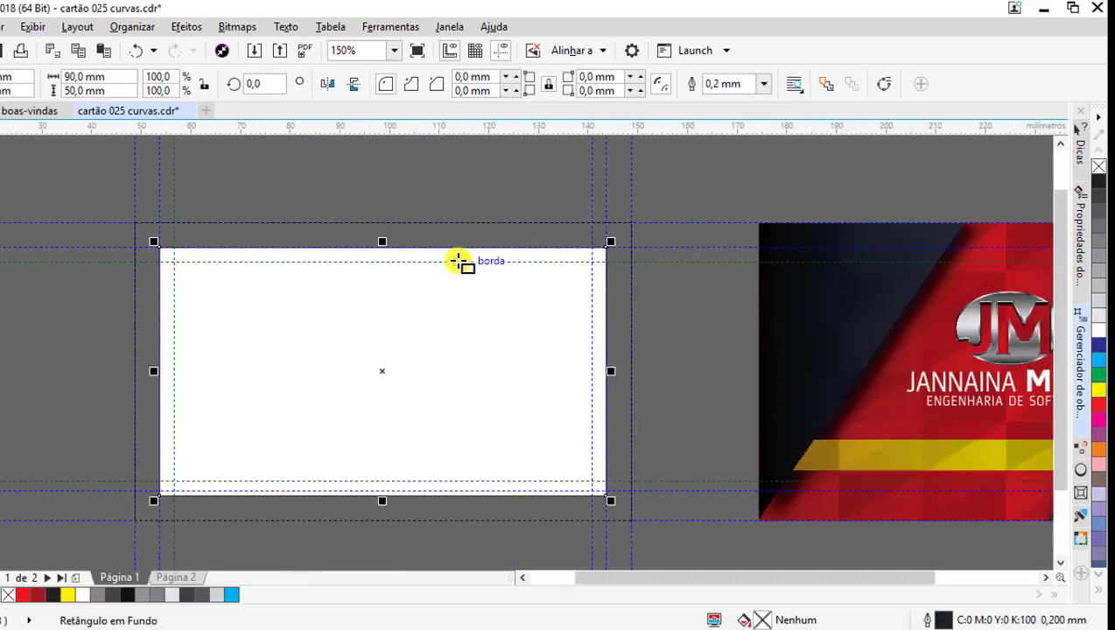
pyautogui.click(1098, 359)
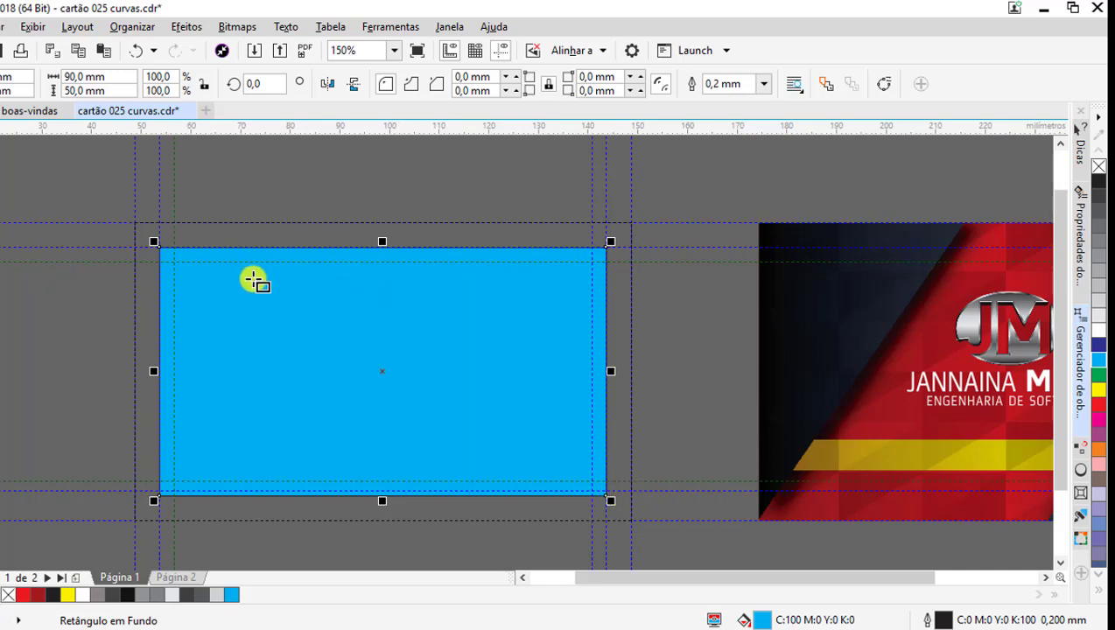
pyautogui.click(321, 198)
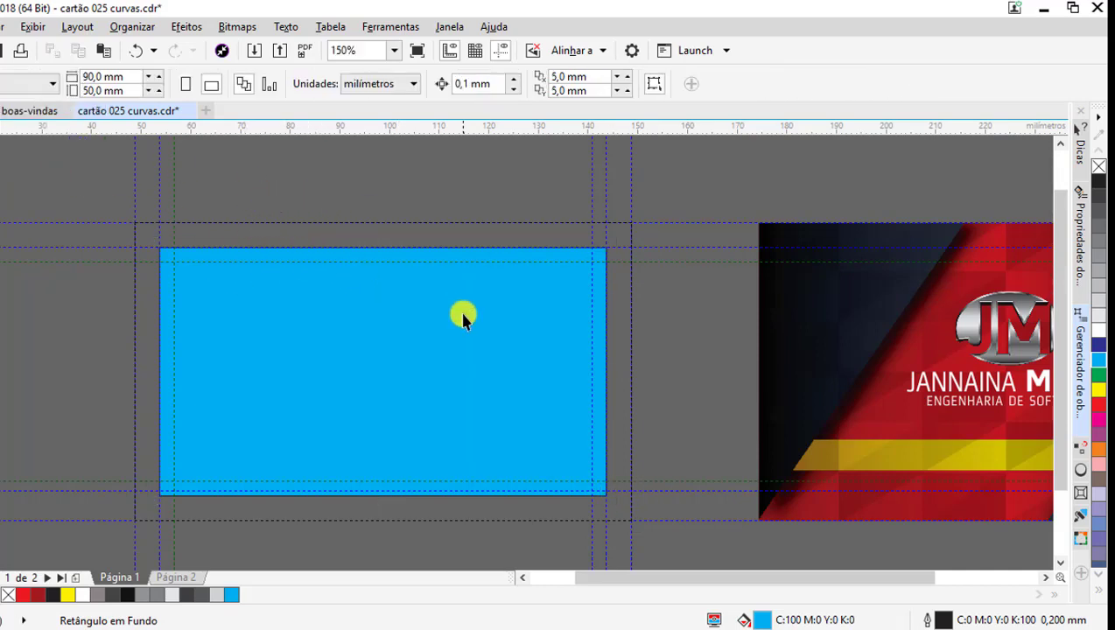
pyautogui.click(549, 326)
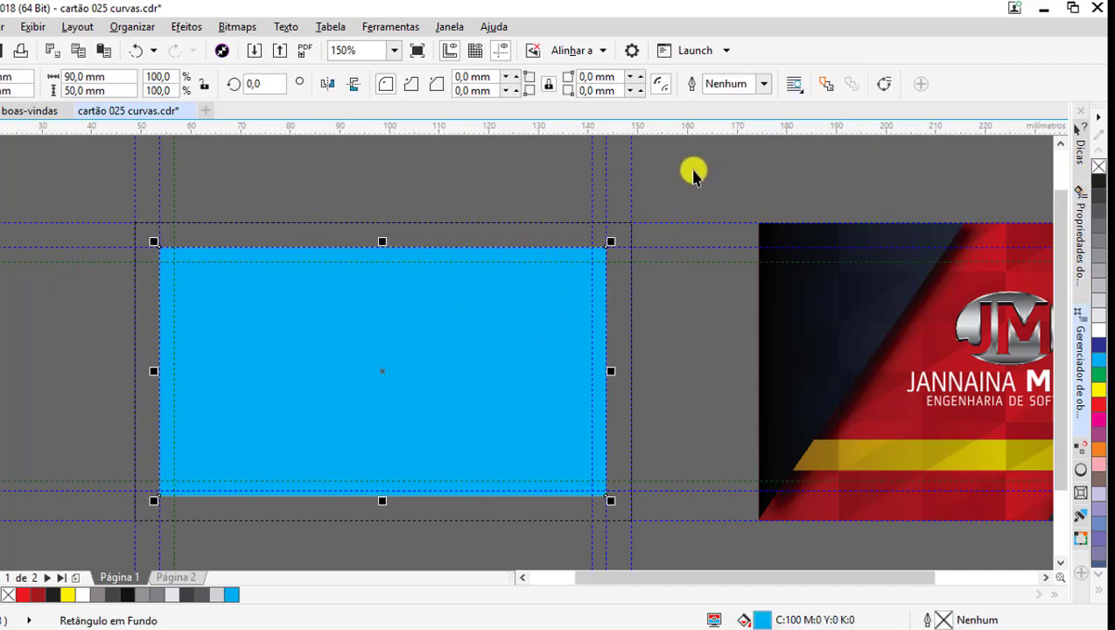
pyautogui.click(636, 339)
pyautogui.moveTo(873, 577); pyautogui.dragTo(916, 569)
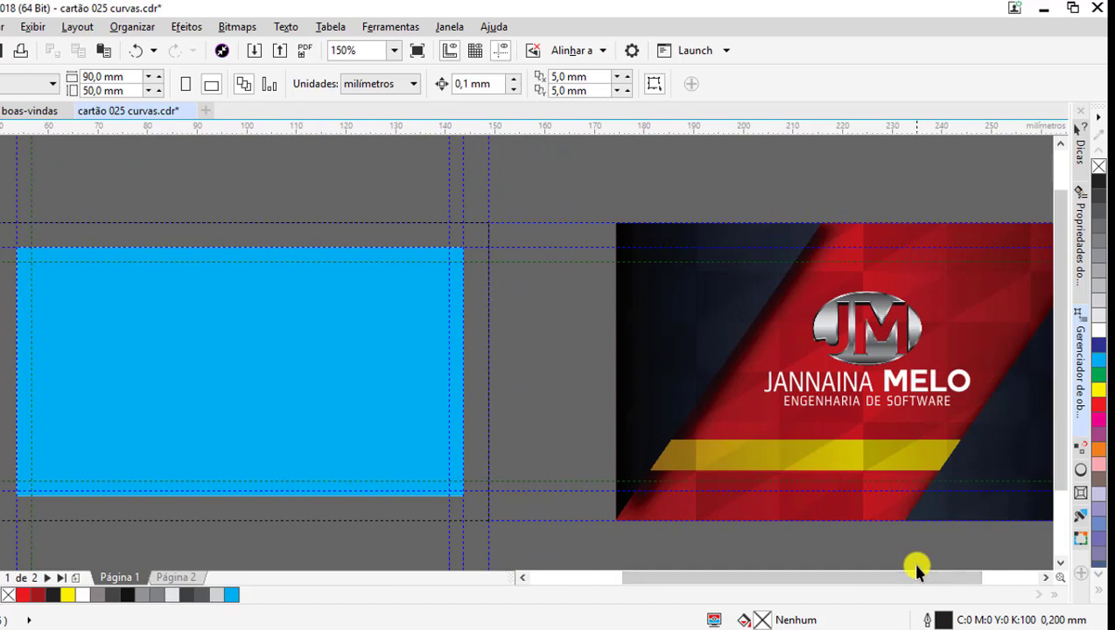
pyautogui.hscroll(-1, 869, 582)
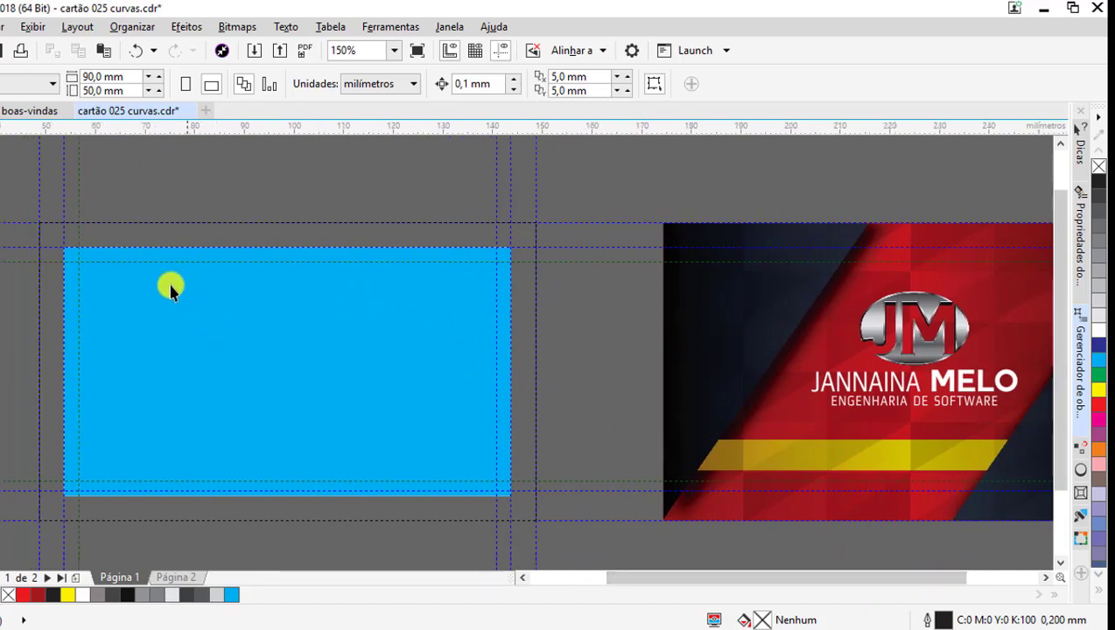
pyautogui.scroll(-1, 461, 264)
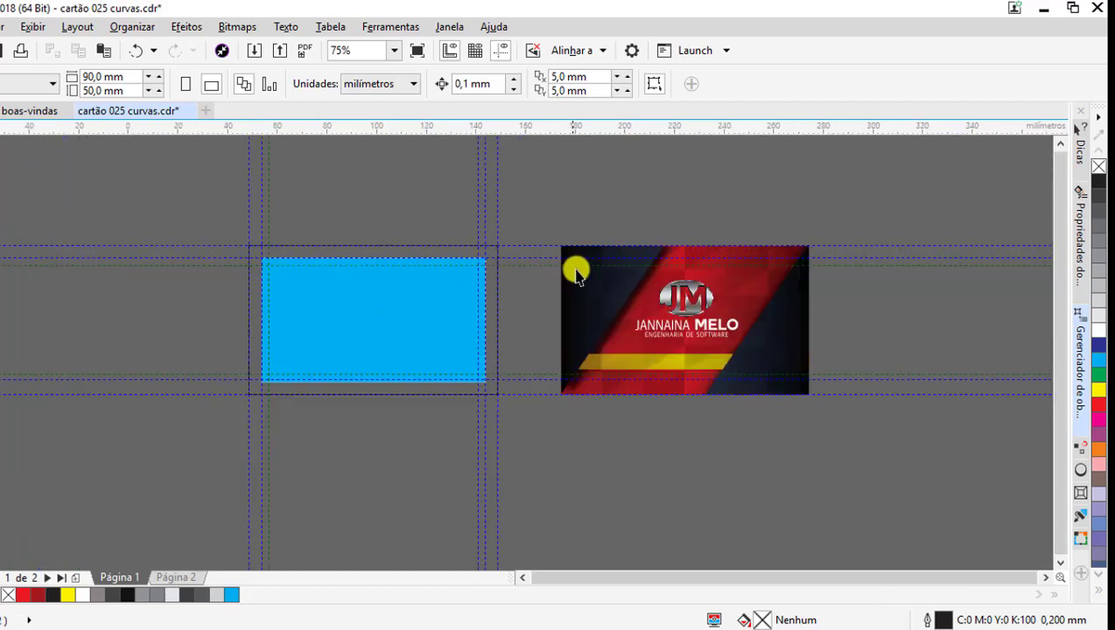
pyautogui.scroll(1, 576, 266)
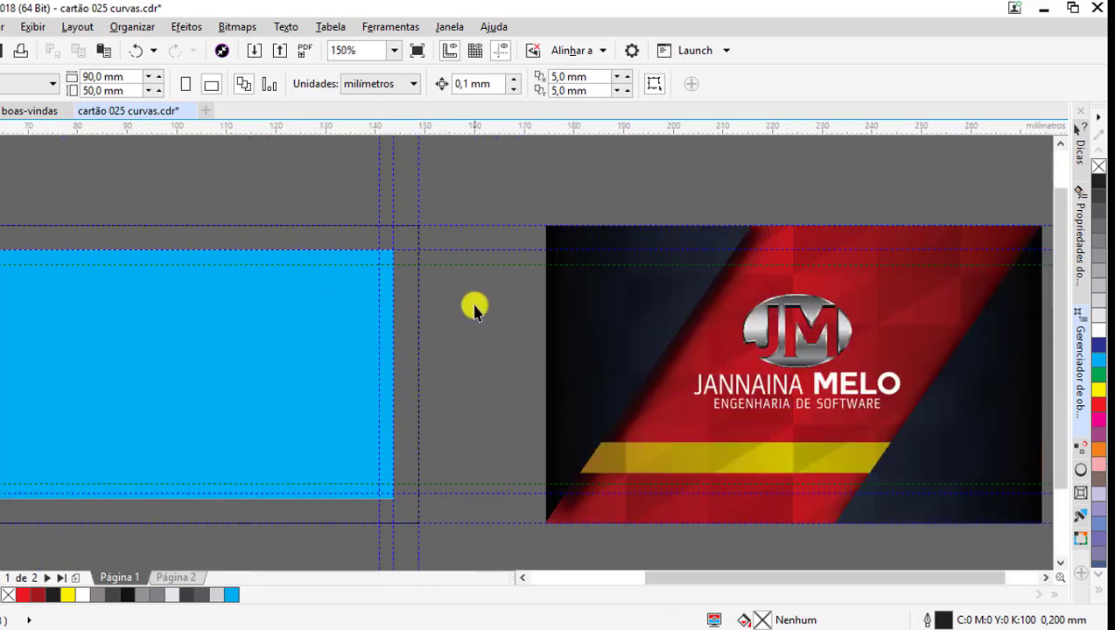
pyautogui.scroll(-1, 468, 295)
pyautogui.scroll(1, 288, 341)
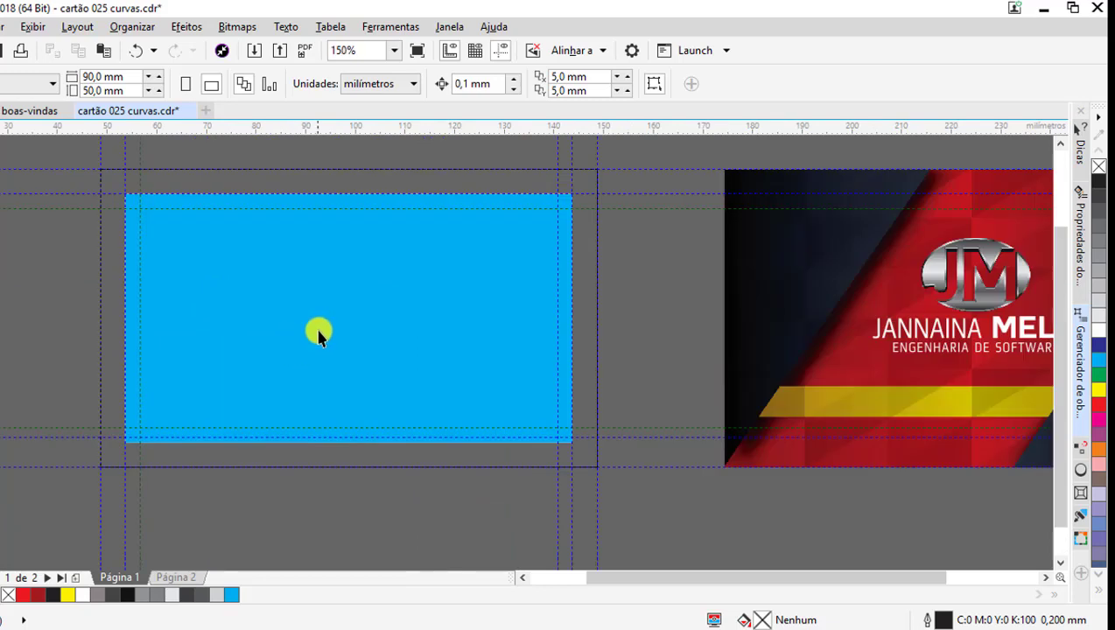
pyautogui.scroll(-1, 323, 328)
pyautogui.moveTo(490, 188); pyautogui.dragTo(690, 392)
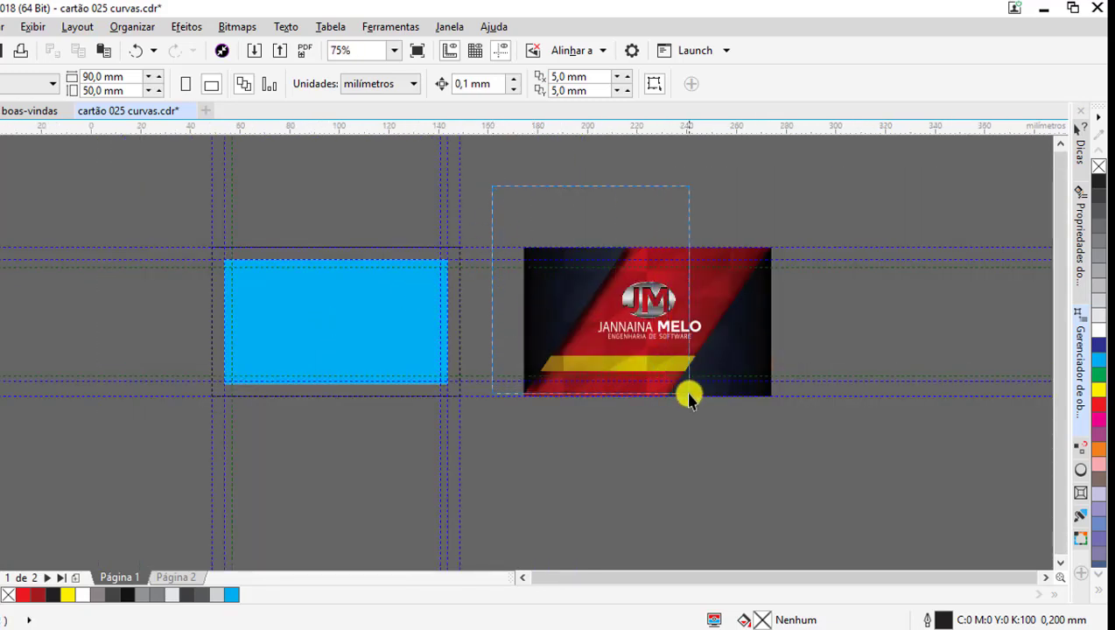
# - Undo an accidental shift, then group the four front-artwork pieces
pyautogui.moveTo(572, 303); pyautogui.dragTo(535, 300)
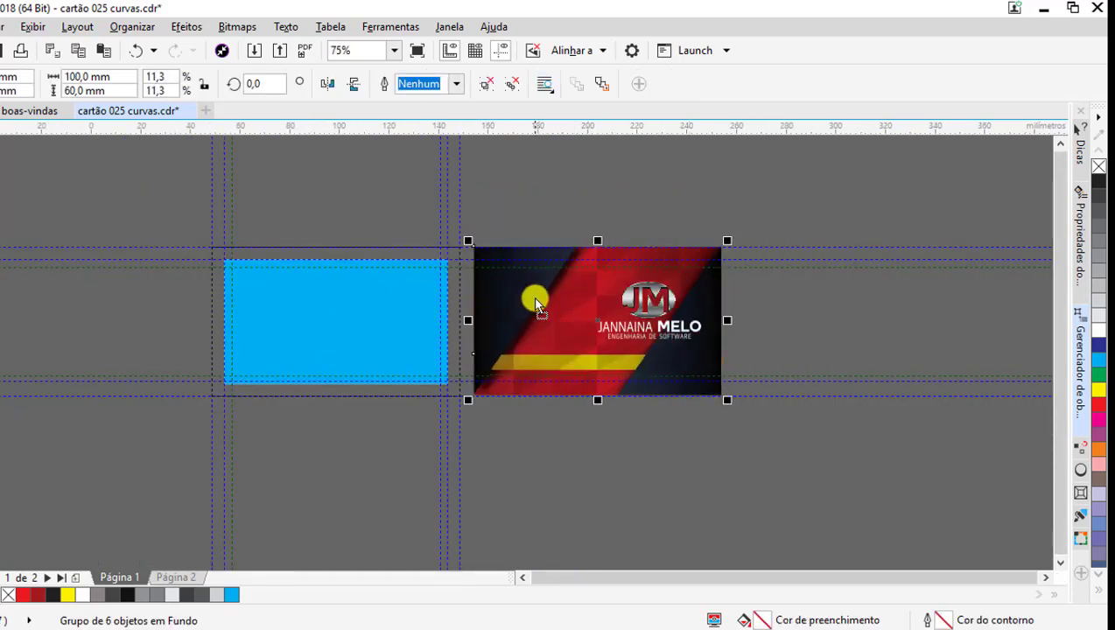
pyautogui.click(529, 226)
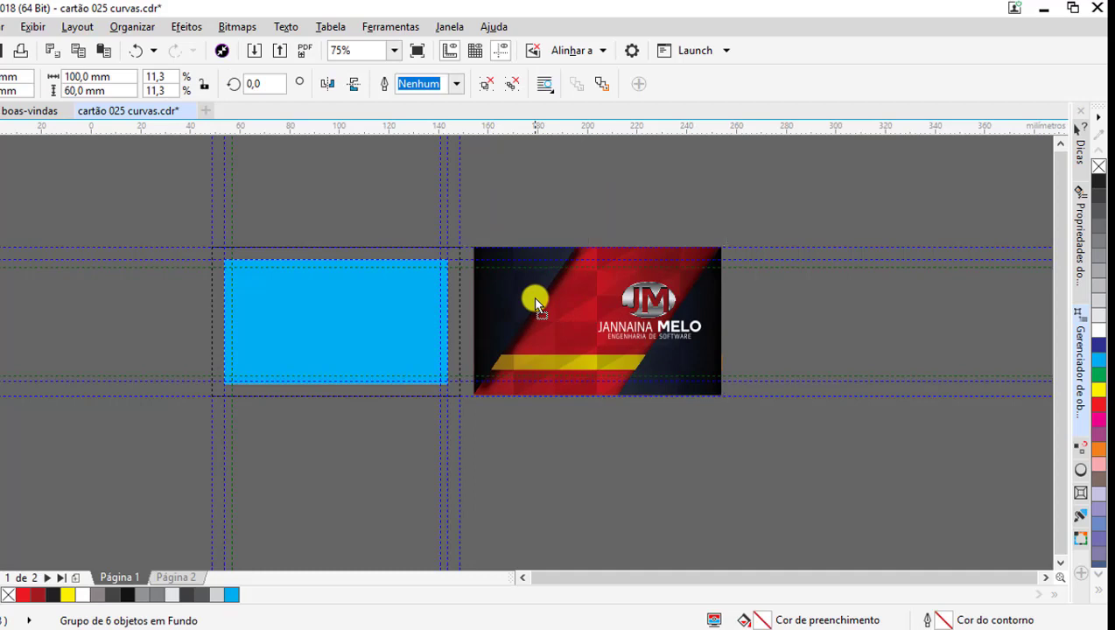
pyautogui.hotkey('ctrl', 'z')
pyautogui.moveTo(468, 197); pyautogui.dragTo(855, 462)
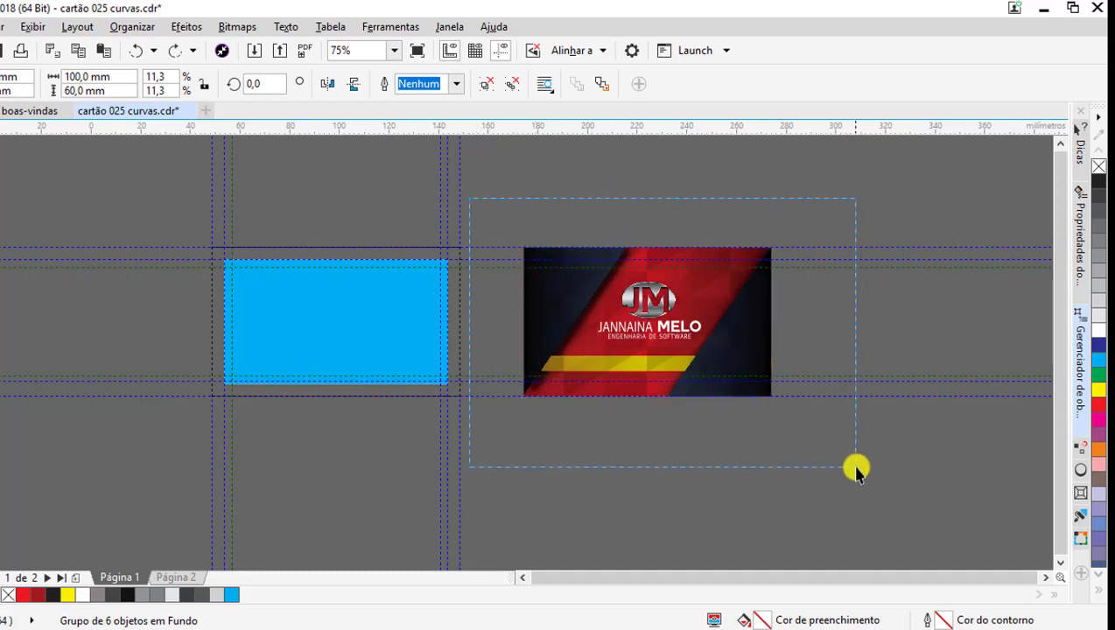
pyautogui.rightClick(570, 309)
pyautogui.click(623, 315)
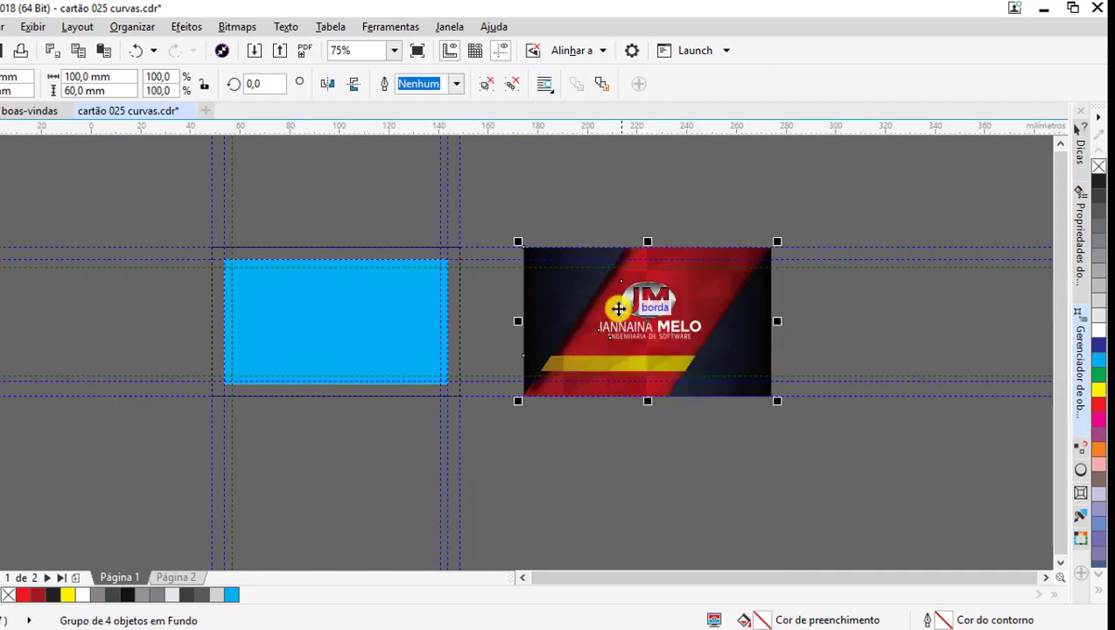
# - PowerClip the grouped front artwork inside the blue card rectangle
pyautogui.rightClick(555, 289)
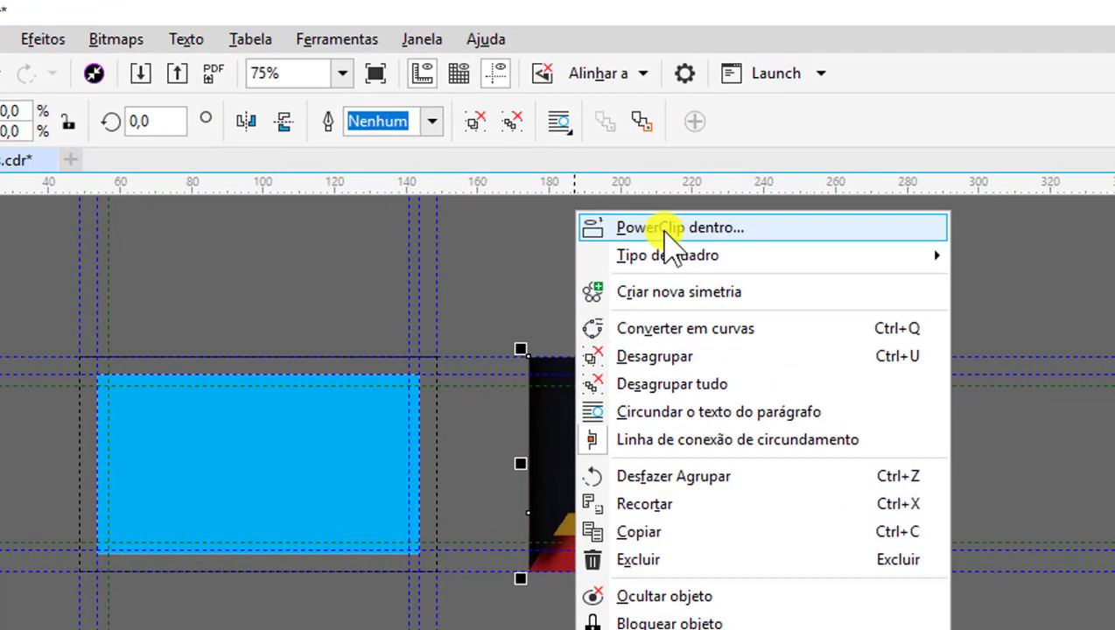
pyautogui.click(621, 162)
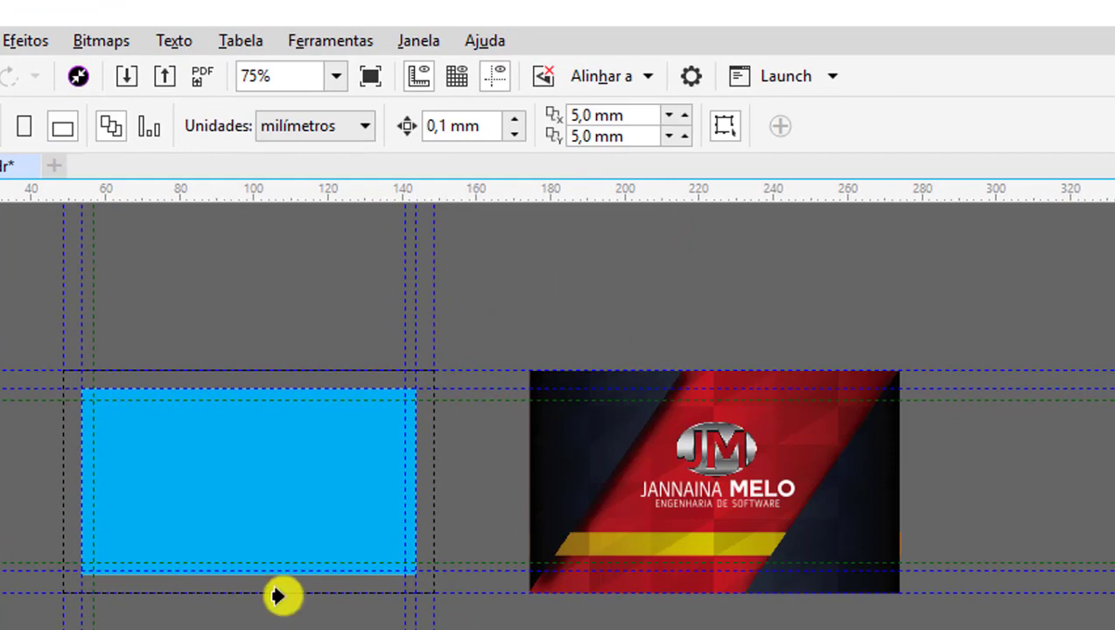
pyautogui.click(171, 468)
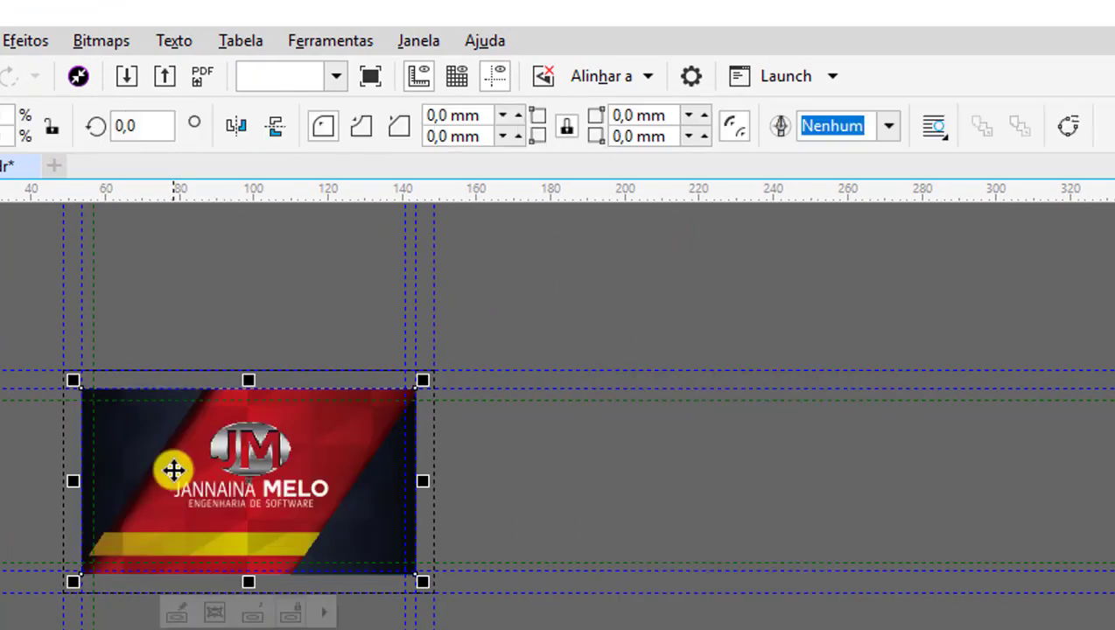
pyautogui.click(218, 298)
pyautogui.scroll(3, 266, 391)
pyautogui.scroll(-2, 386, 383)
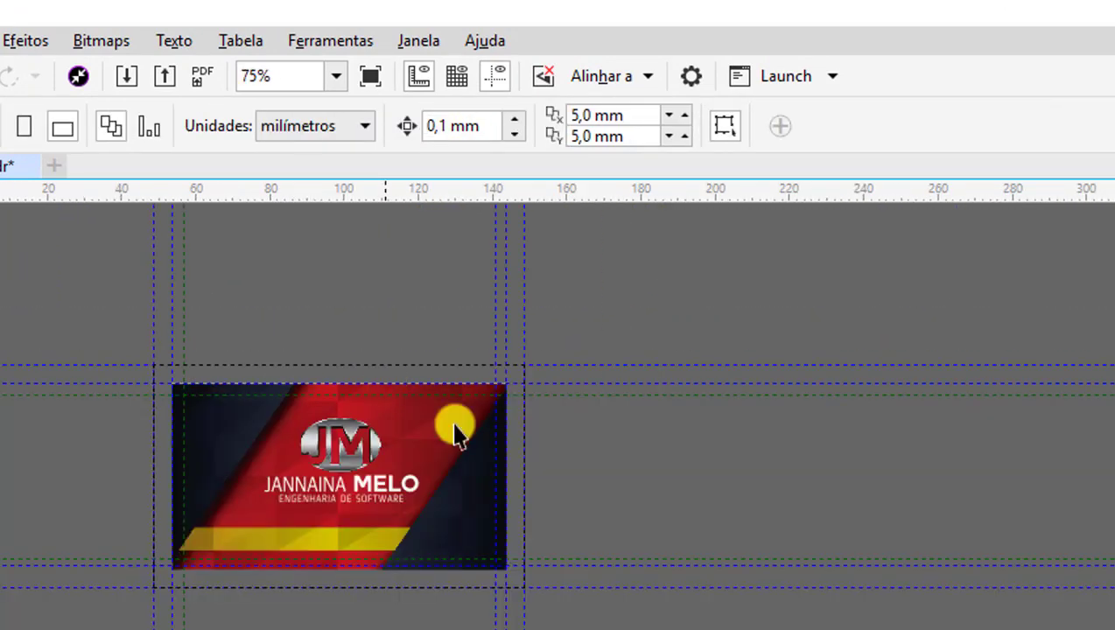
pyautogui.scroll(1, 230, 446)
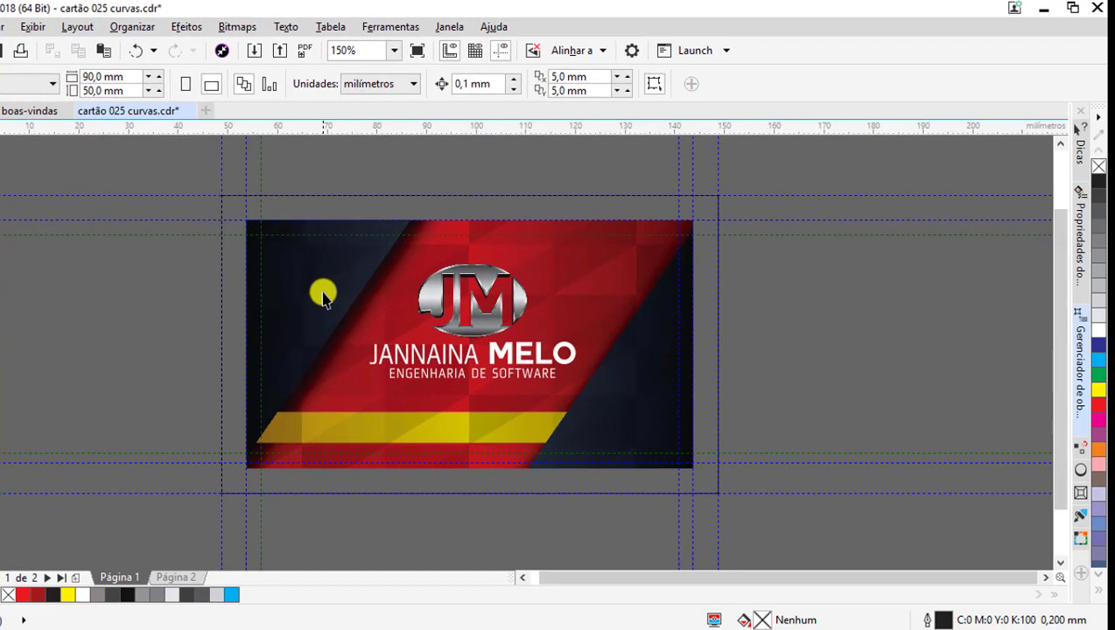
# - Extract the front artwork back out of the card rectangle's PowerClip
pyautogui.click(322, 297)
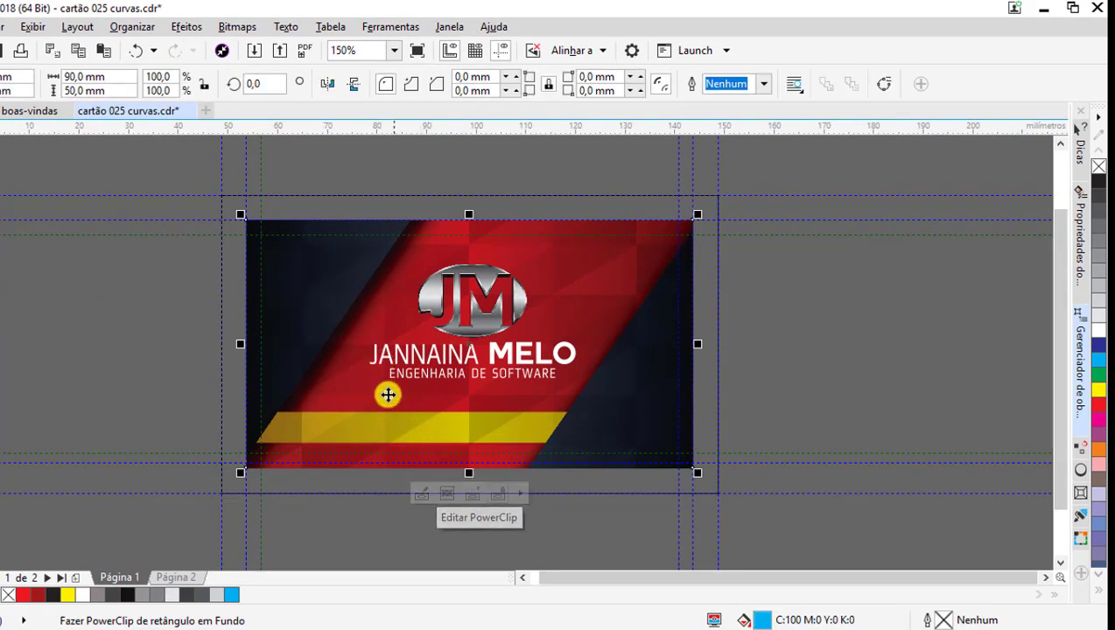
pyautogui.keyDown('ctrl'); pyautogui.click(336, 328); pyautogui.keyUp('ctrl')
pyautogui.moveTo(336, 328)
pyautogui.mouseDown()
pyautogui.moveTo(569, 309)
pyautogui.moveTo(814, 318)
pyautogui.mouseUp()
pyautogui.scroll(-1, 462, 331)
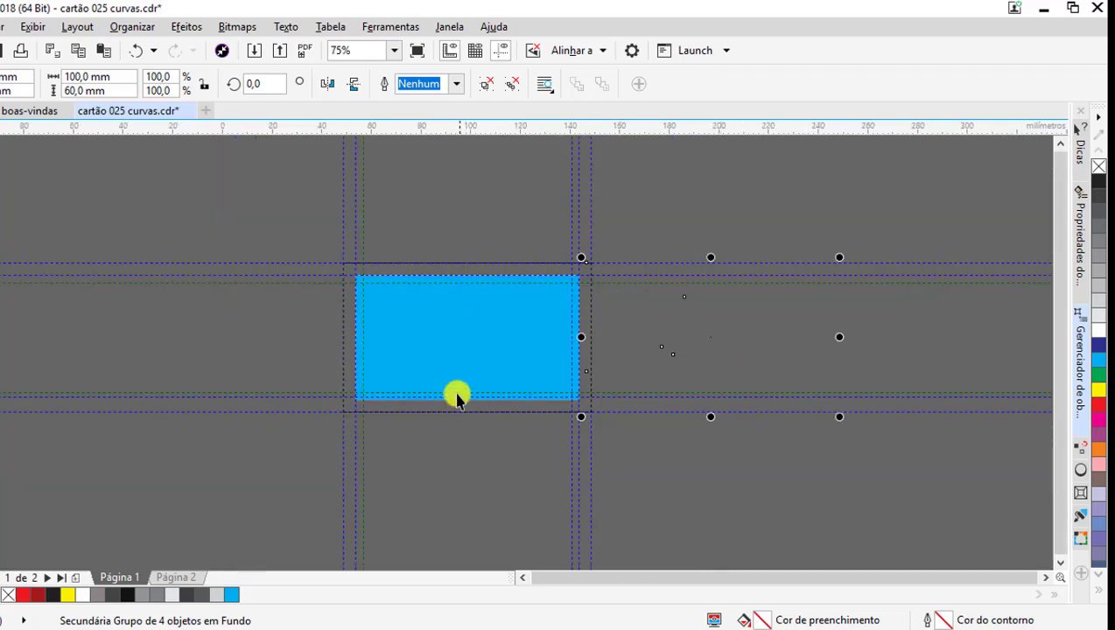
pyautogui.click(450, 363)
pyautogui.scroll(1, 438, 371)
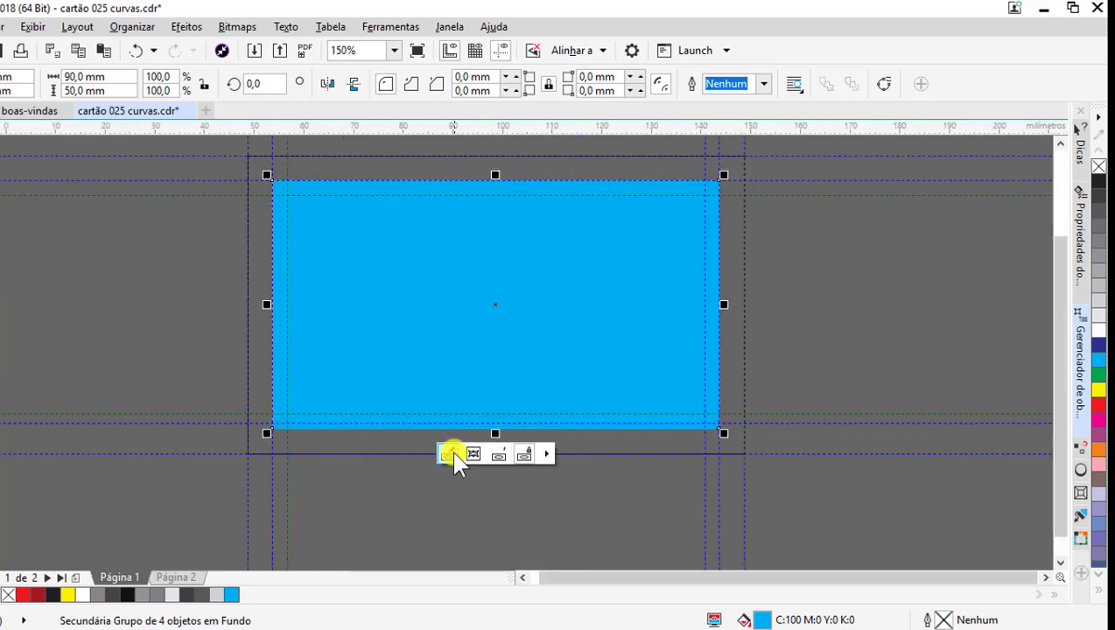
pyautogui.click(445, 450)
# - Centre the artwork group on the page with P and PowerClip it into the card rectangle
pyautogui.scroll(-1, 397, 389)
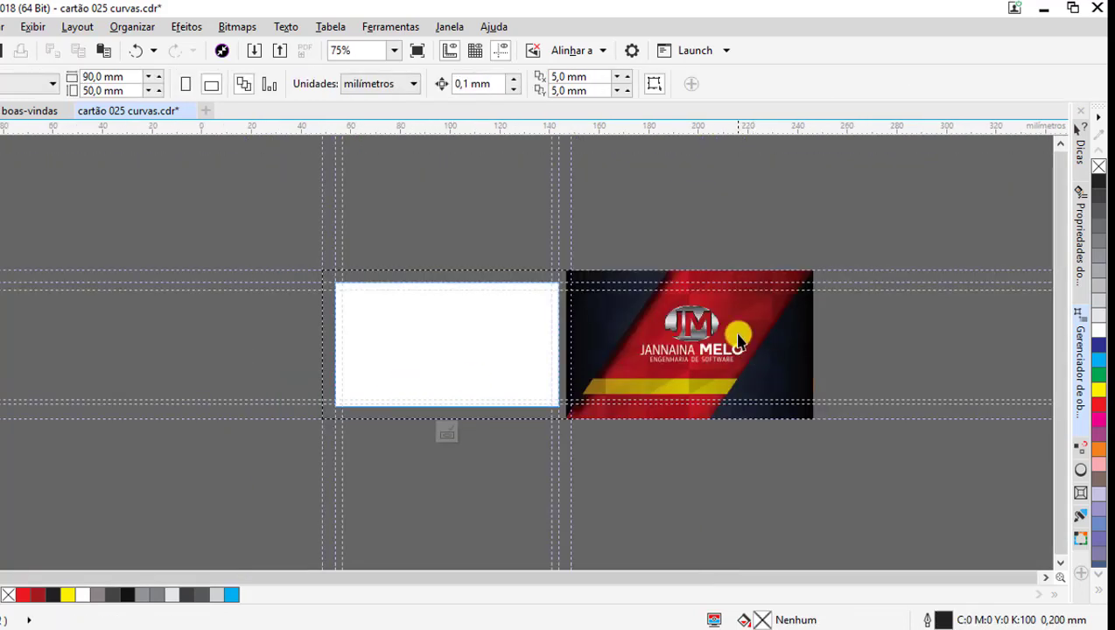
pyautogui.click(737, 341)
pyautogui.press('p')
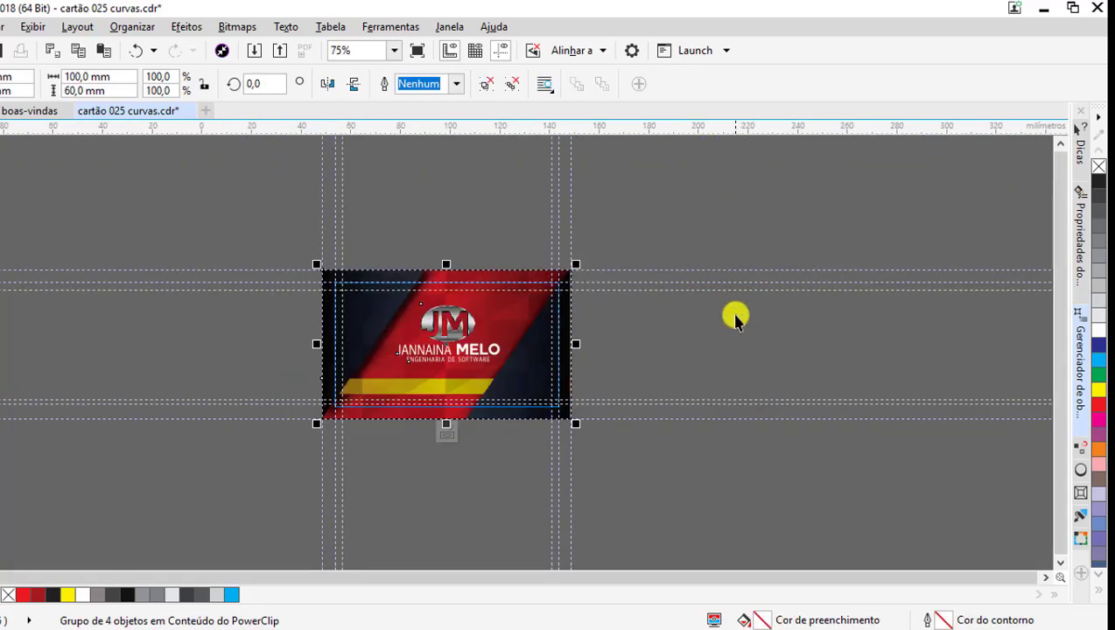
pyautogui.scroll(1, 423, 287)
pyautogui.scroll(-1, 425, 286)
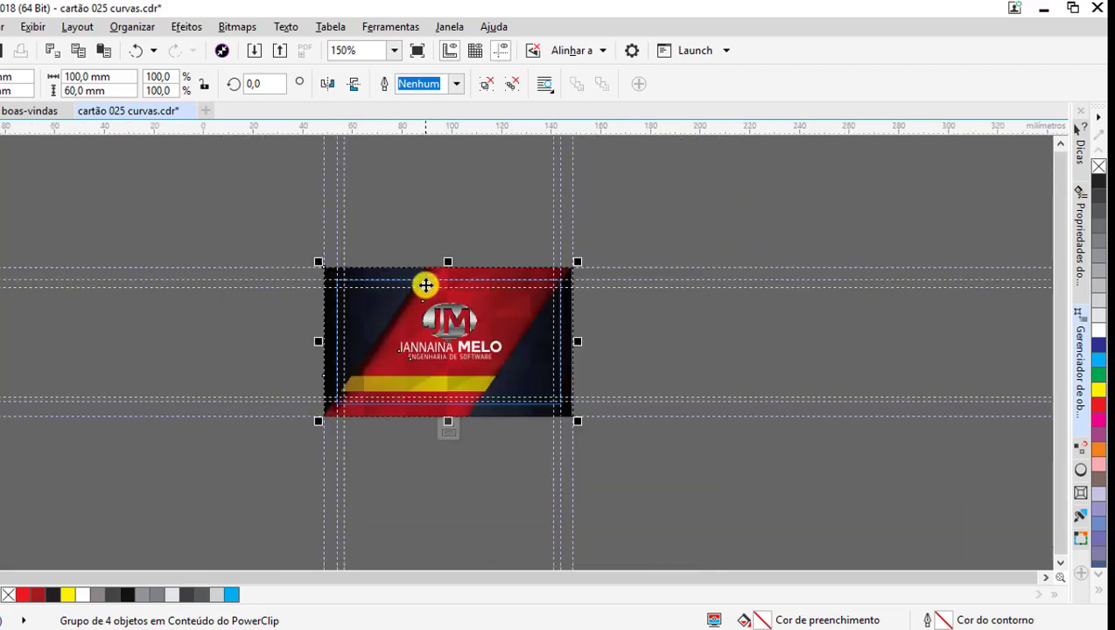
pyautogui.click(451, 426)
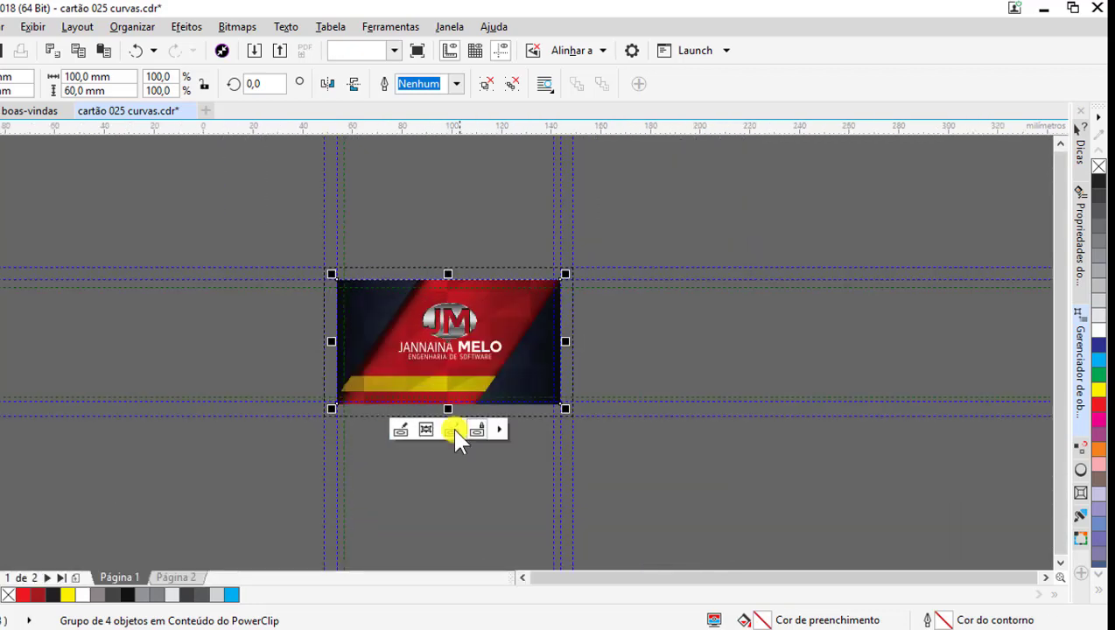
pyautogui.click(437, 263)
pyautogui.scroll(1, 398, 303)
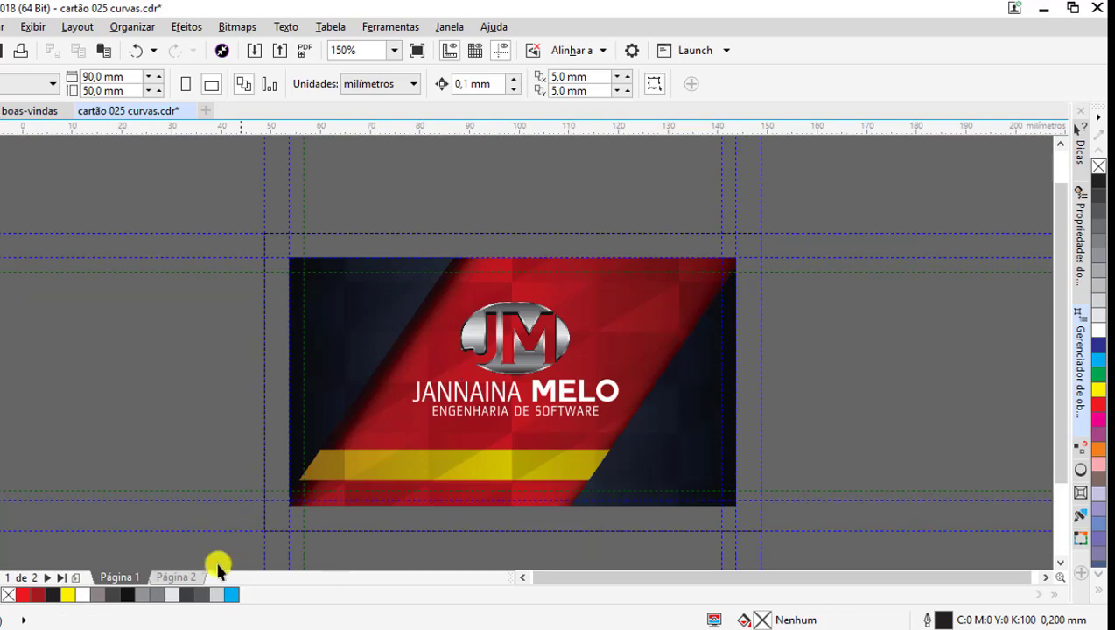
# - On page 2, move the six back-side artwork pieces right of the page and group them
pyautogui.click(178, 577)
pyautogui.moveTo(199, 192); pyautogui.dragTo(784, 548)
pyautogui.moveTo(610, 368); pyautogui.dragTo(1041, 354)
pyautogui.scroll(-1, 568, 331)
pyautogui.rightClick(688, 331)
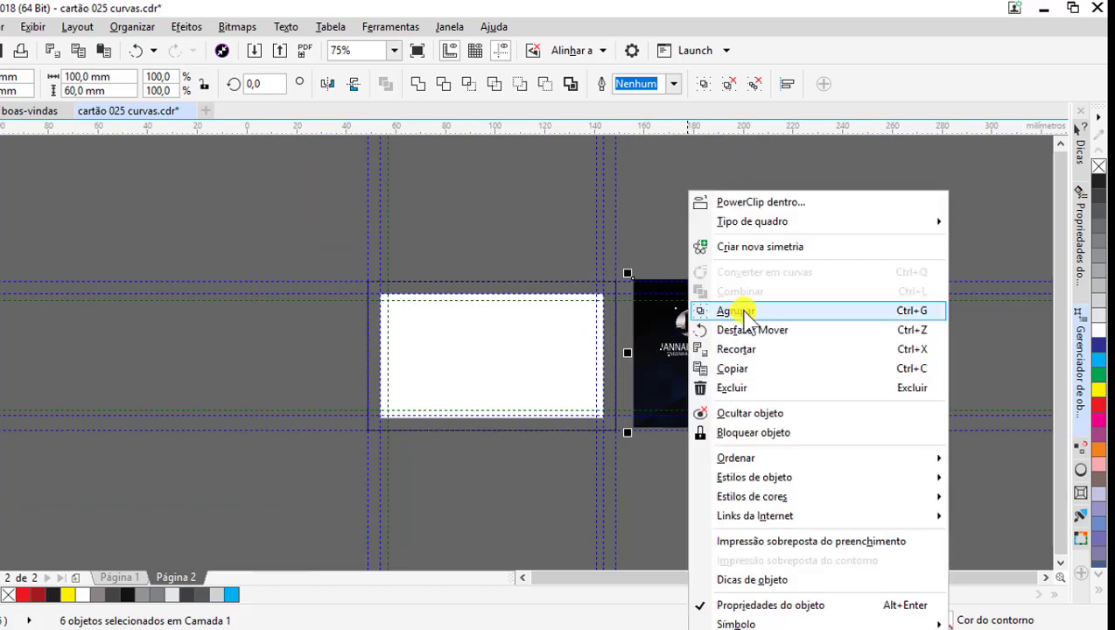
pyautogui.click(744, 315)
# - Remove the white card rectangle's outline and PowerClip the back artwork group inside it
pyautogui.click(490, 355)
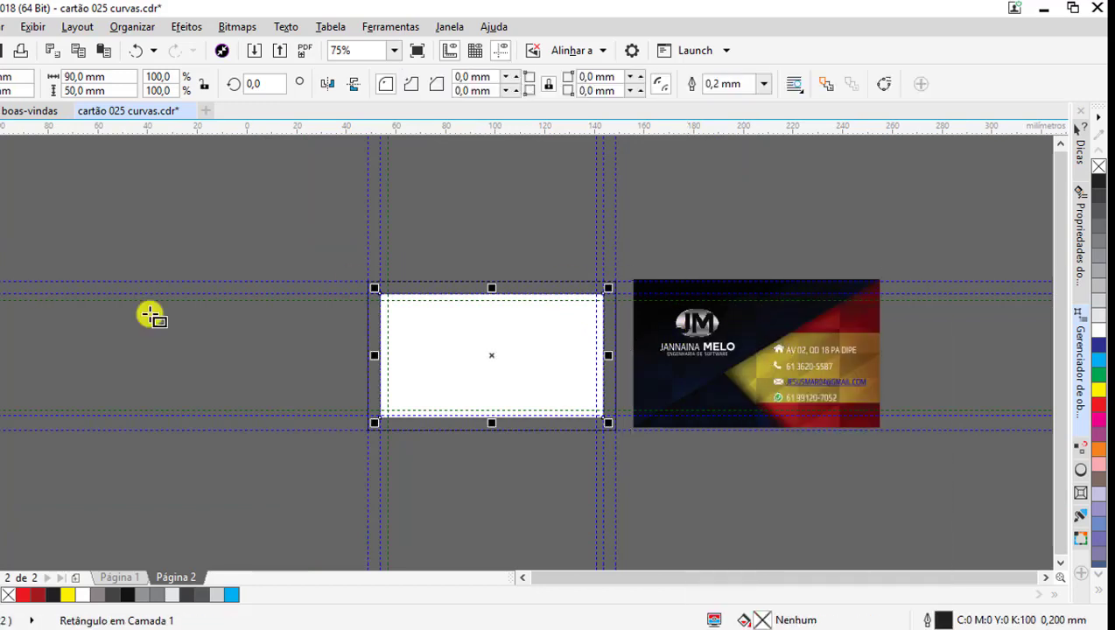
pyautogui.rightClick(1096, 165)
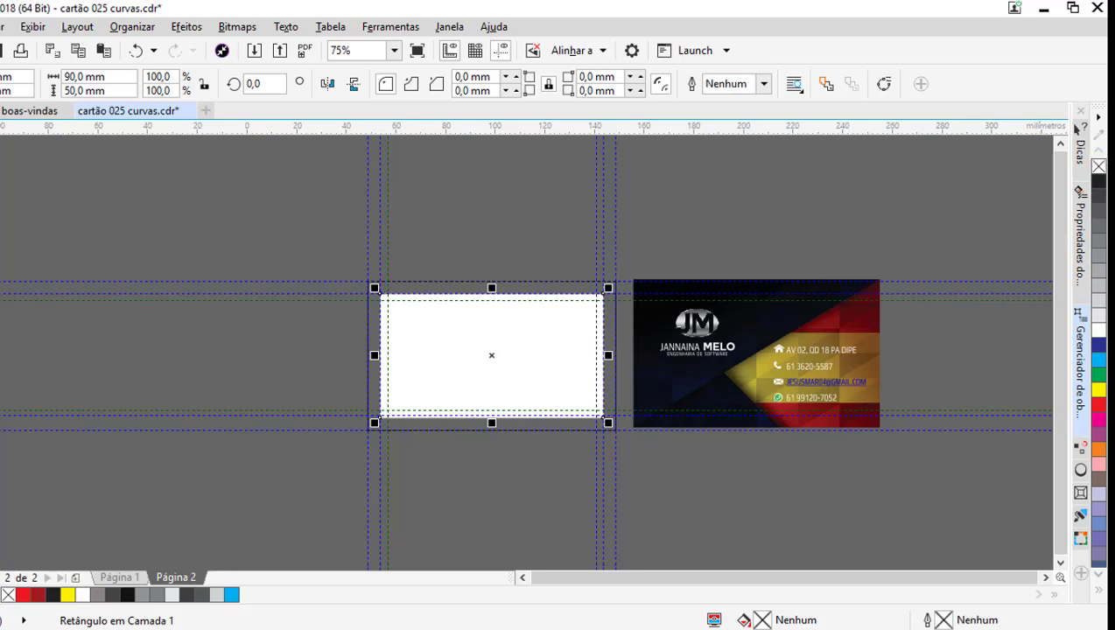
pyautogui.click(743, 352)
pyautogui.rightClick(749, 358)
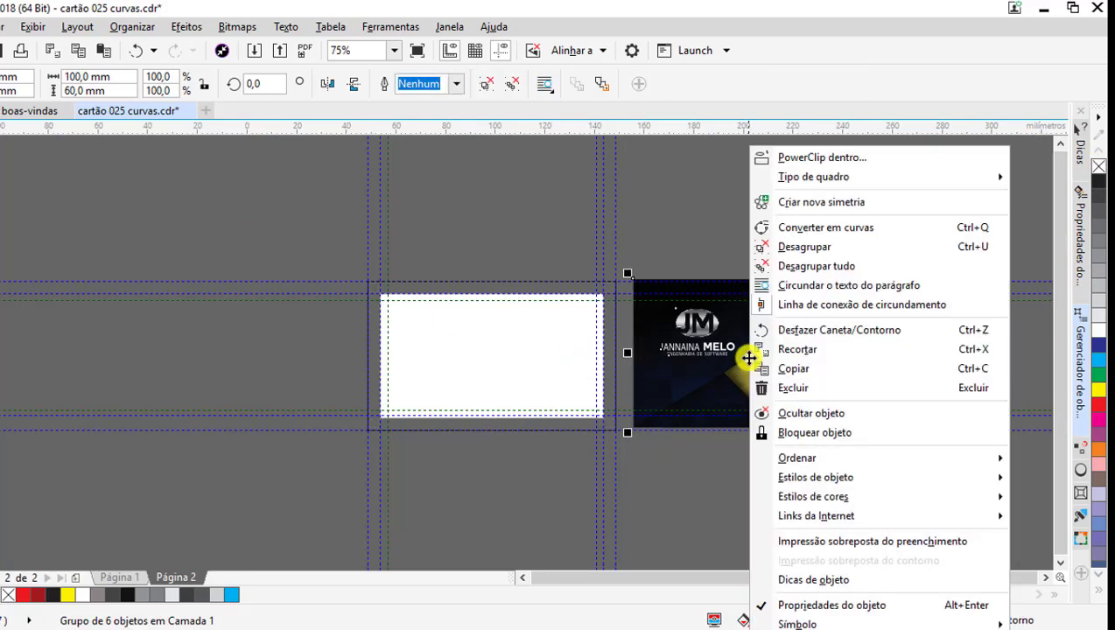
pyautogui.click(817, 159)
pyautogui.click(455, 340)
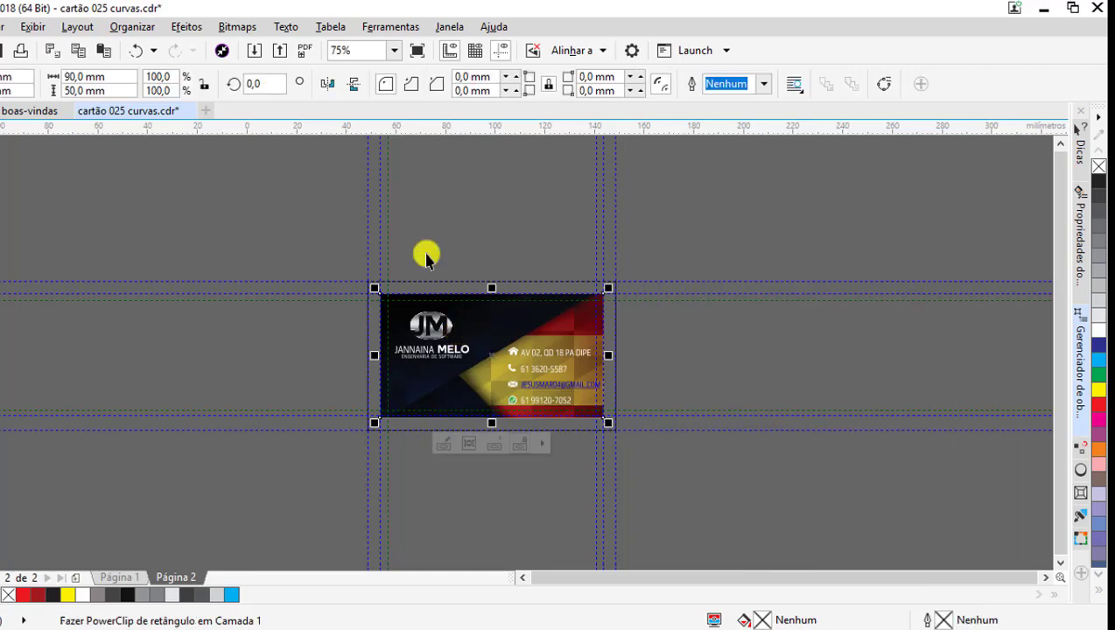
pyautogui.click(426, 210)
pyautogui.scroll(2, 504, 322)
pyautogui.scroll(2, 504, 322)
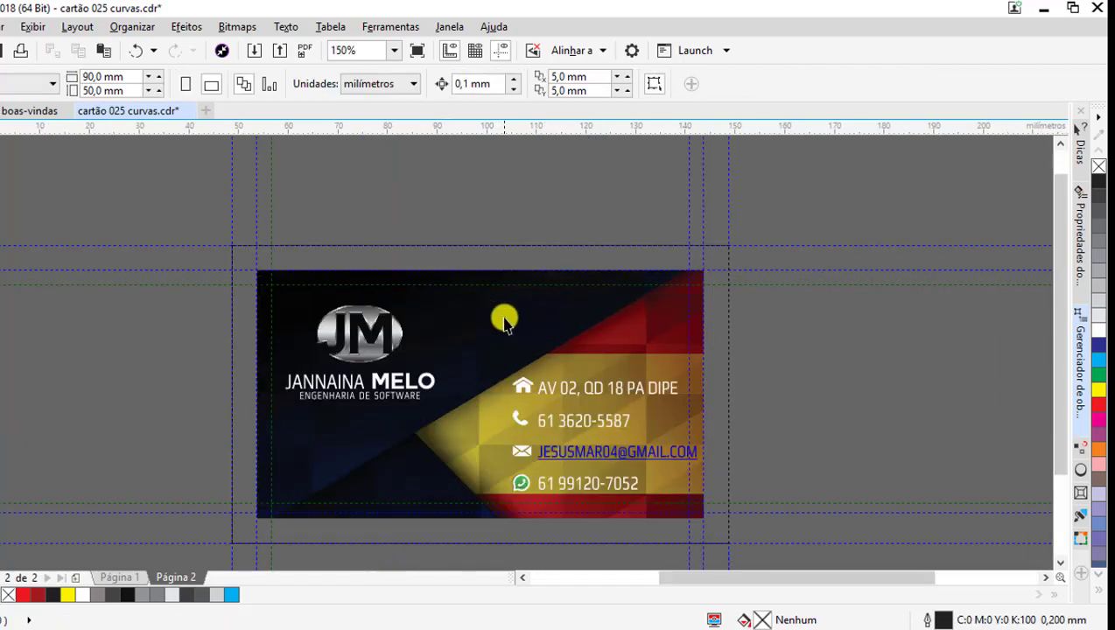
pyautogui.scroll(-2, 441, 278)
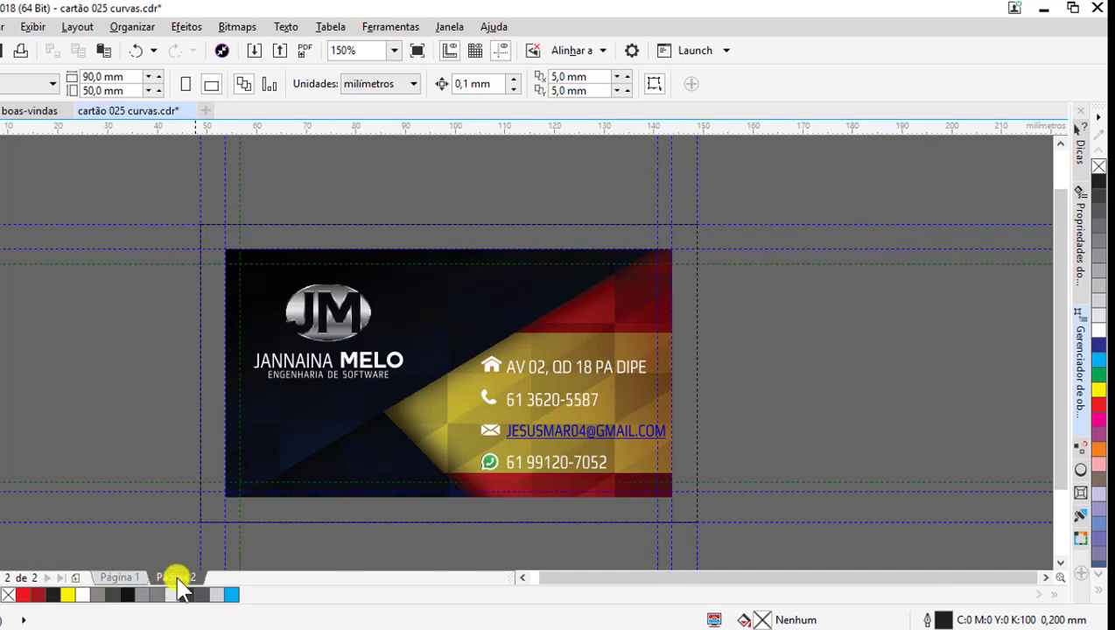
# - Export page 1, browsing to D:\Aulas\editados\ARQUIVO FECHADO\Arquivo fechado as the destination
pyautogui.click(122, 577)
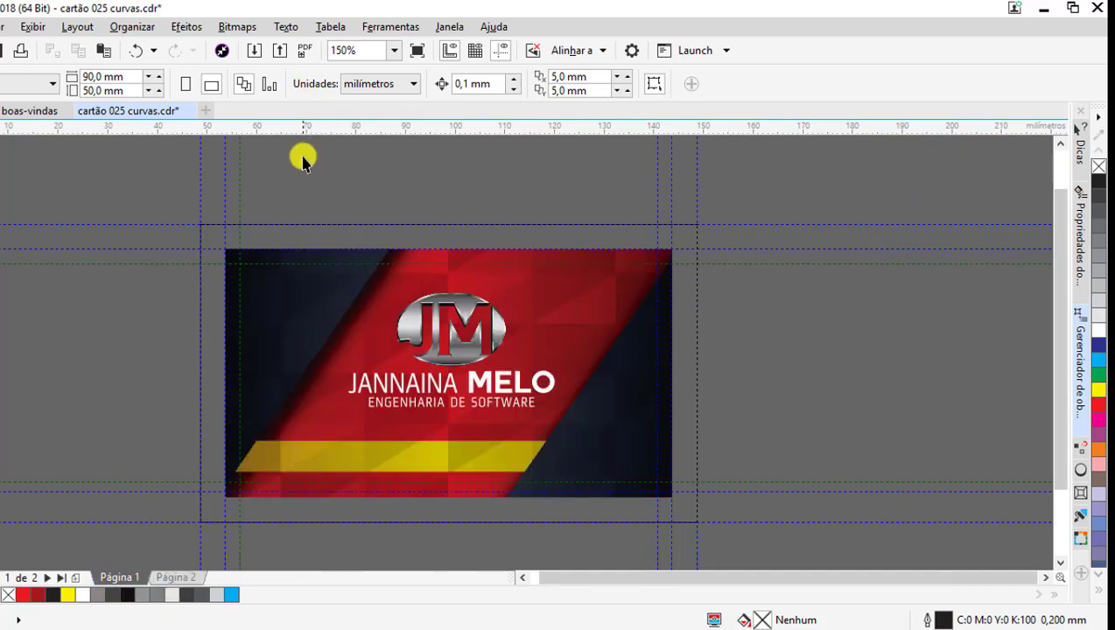
pyautogui.click(279, 46)
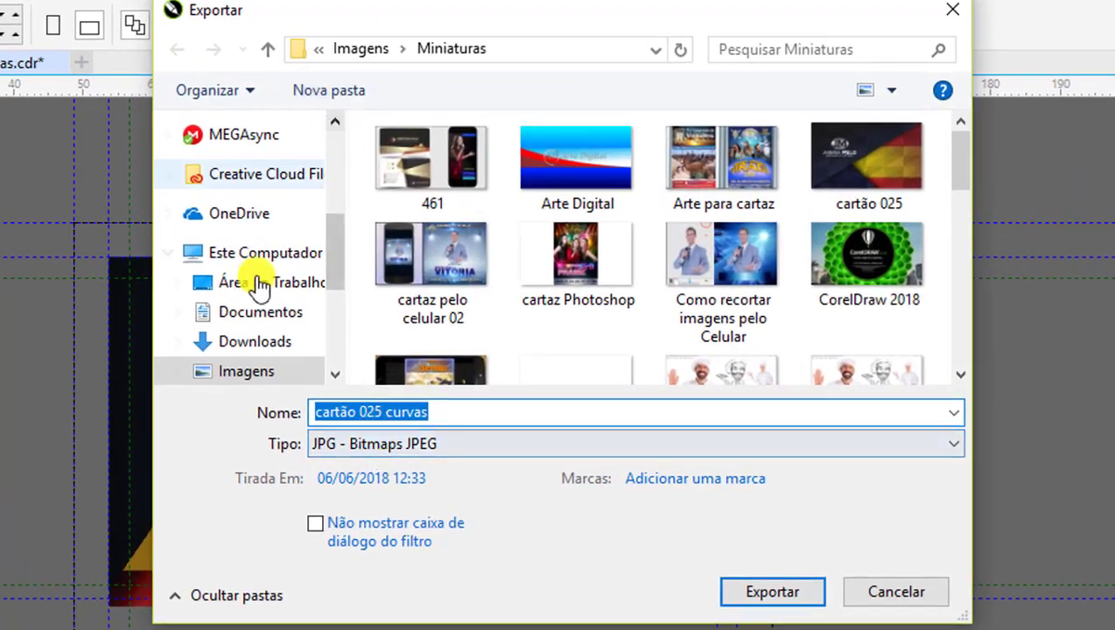
pyautogui.click(248, 254)
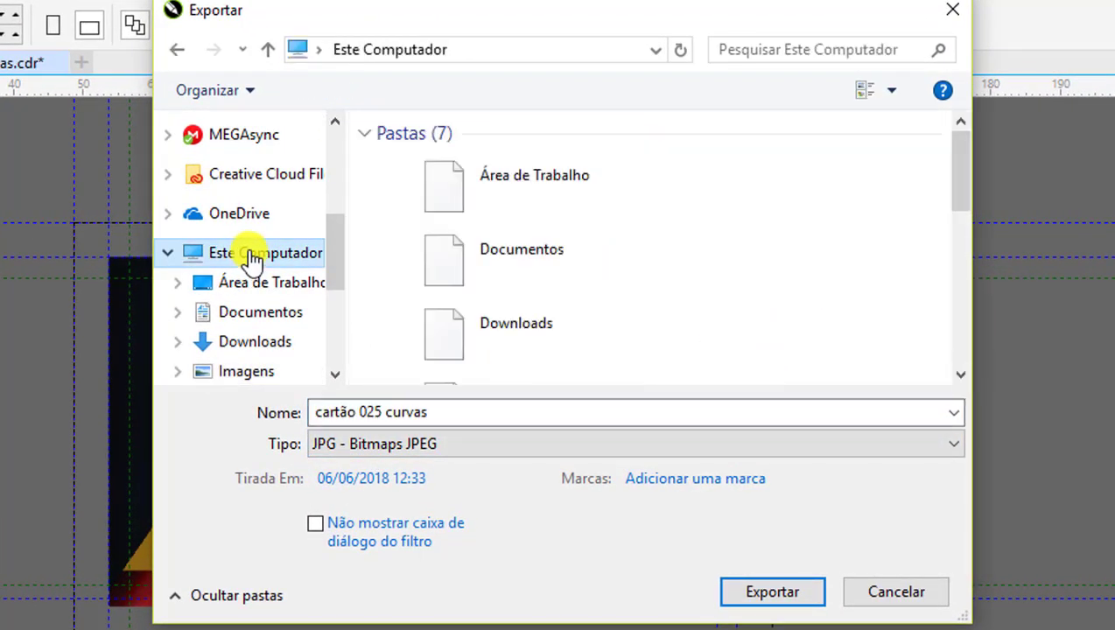
pyautogui.scroll(-3, 498, 262)
pyautogui.scroll(-3, 499, 256)
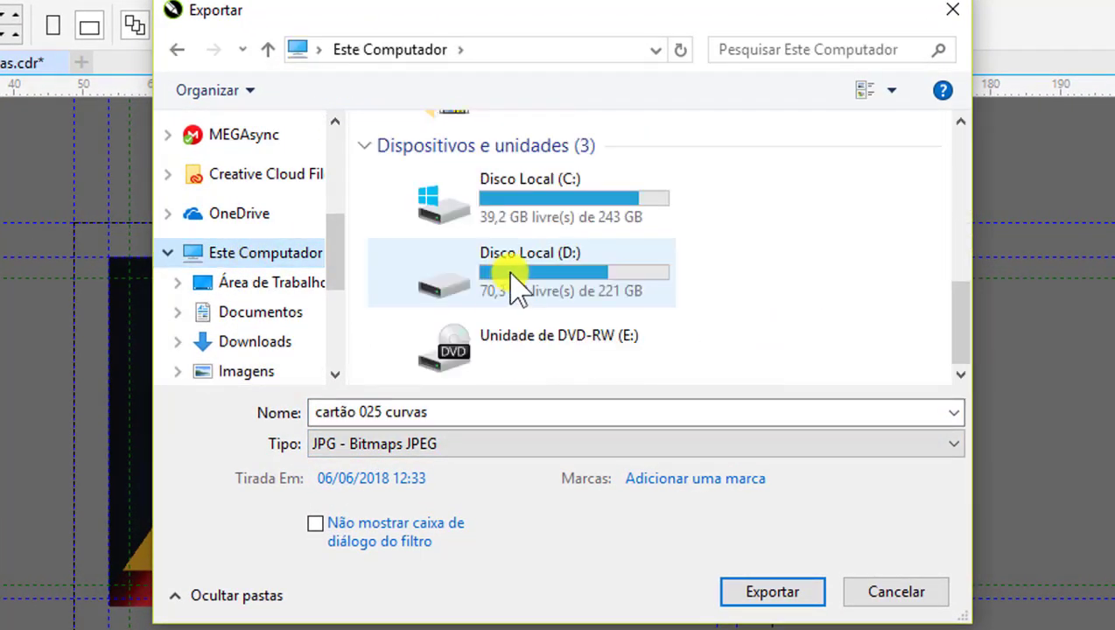
pyautogui.doubleClick(516, 285)
pyautogui.doubleClick(472, 246)
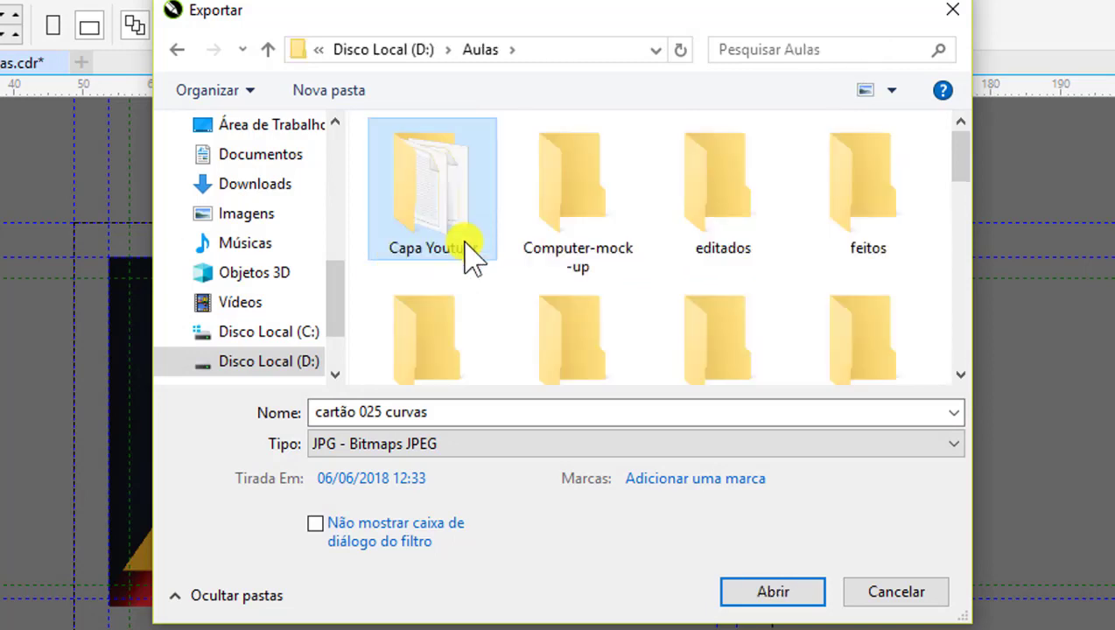
pyautogui.scroll(-1, 603, 252)
pyautogui.scroll(-2, 604, 254)
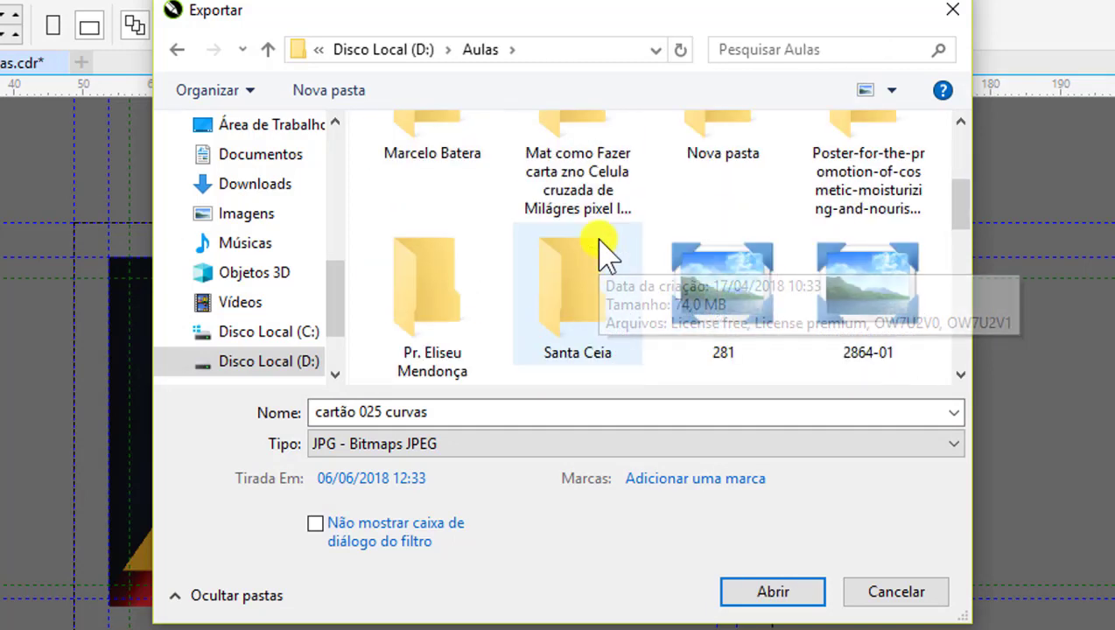
pyautogui.scroll(1, 604, 254)
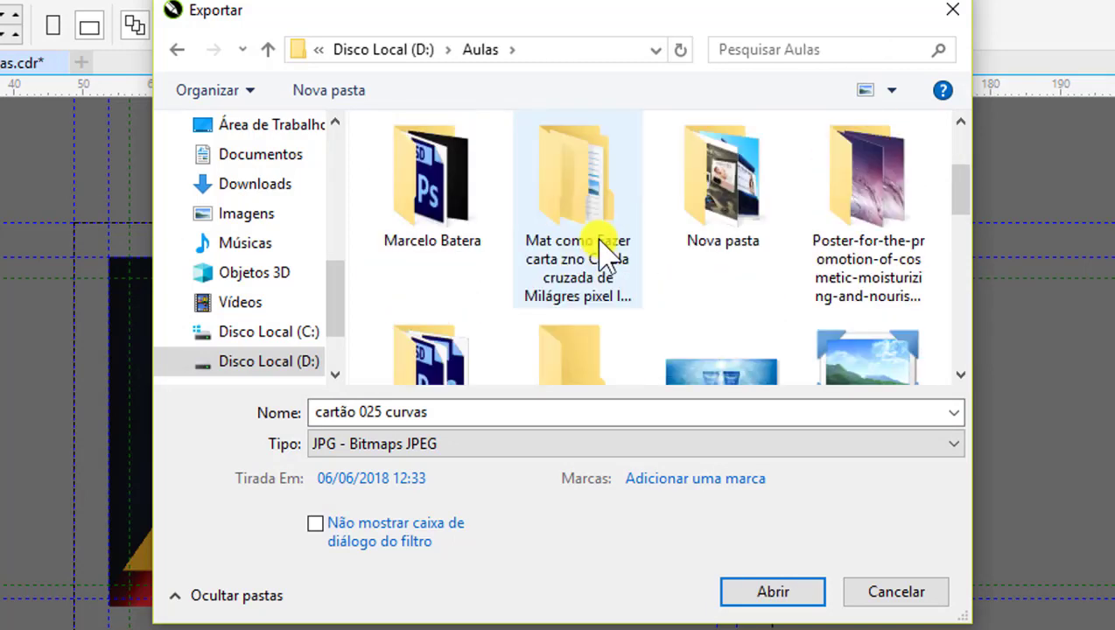
pyautogui.scroll(2, 604, 254)
pyautogui.doubleClick(714, 210)
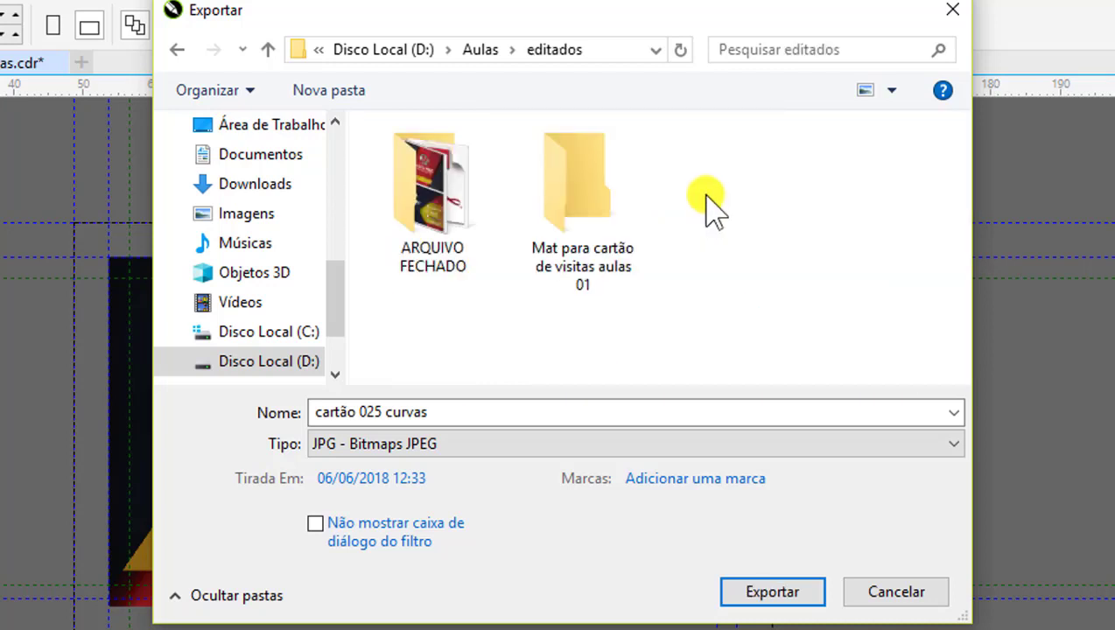
pyautogui.doubleClick(436, 186)
pyautogui.doubleClick(436, 186)
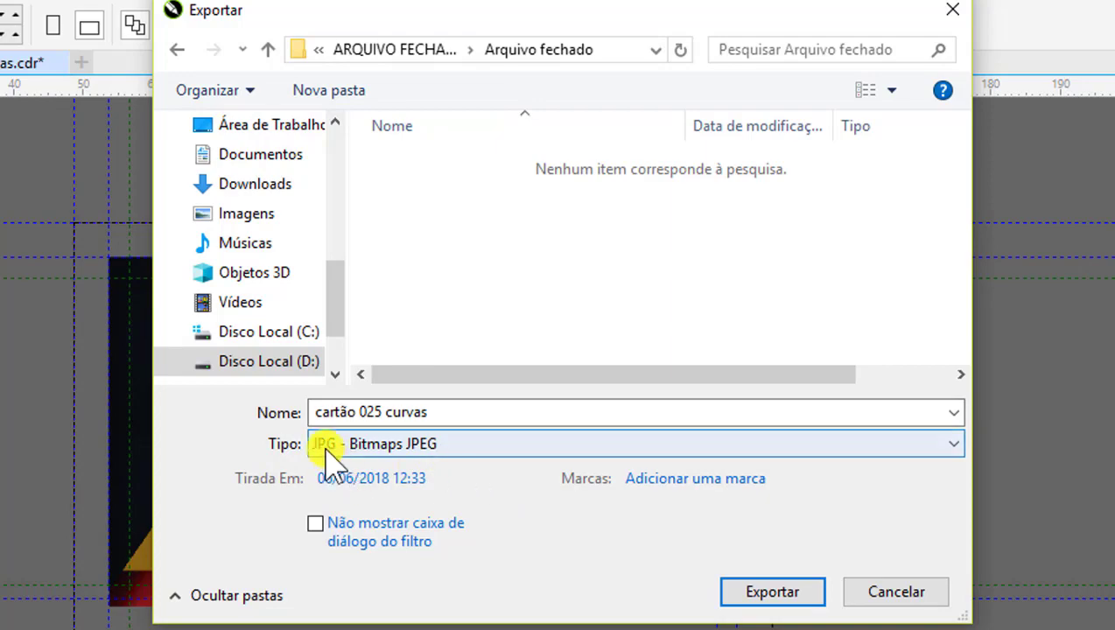
# - Export the JPG as 'cartão 025 curvas' with Mais alto (100%) quality
pyautogui.click(754, 595)
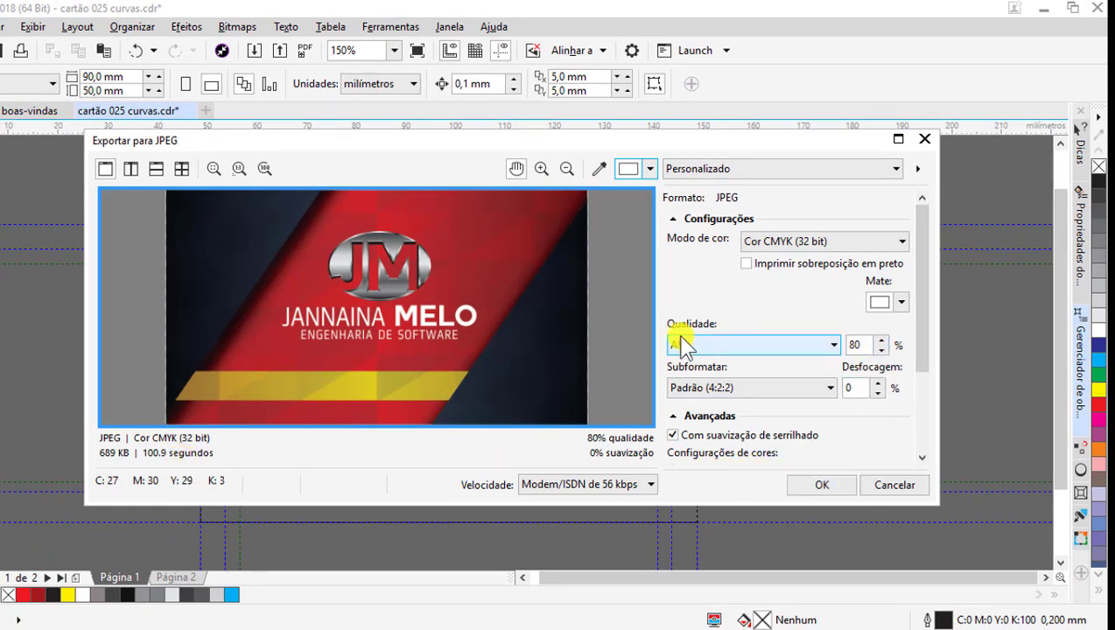
pyautogui.click(834, 345)
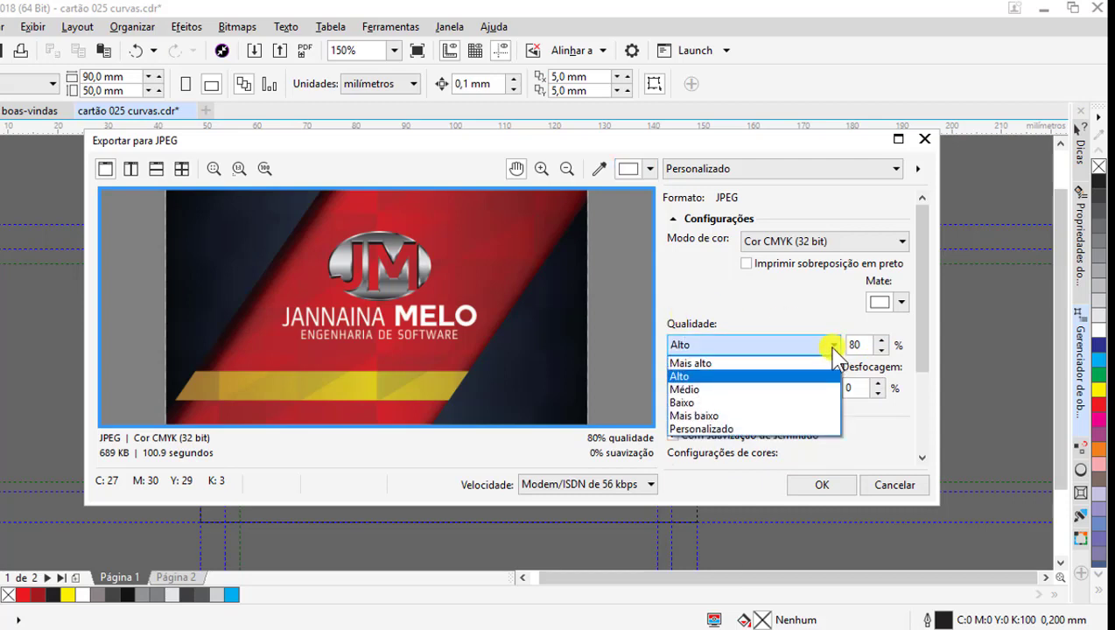
pyautogui.click(720, 361)
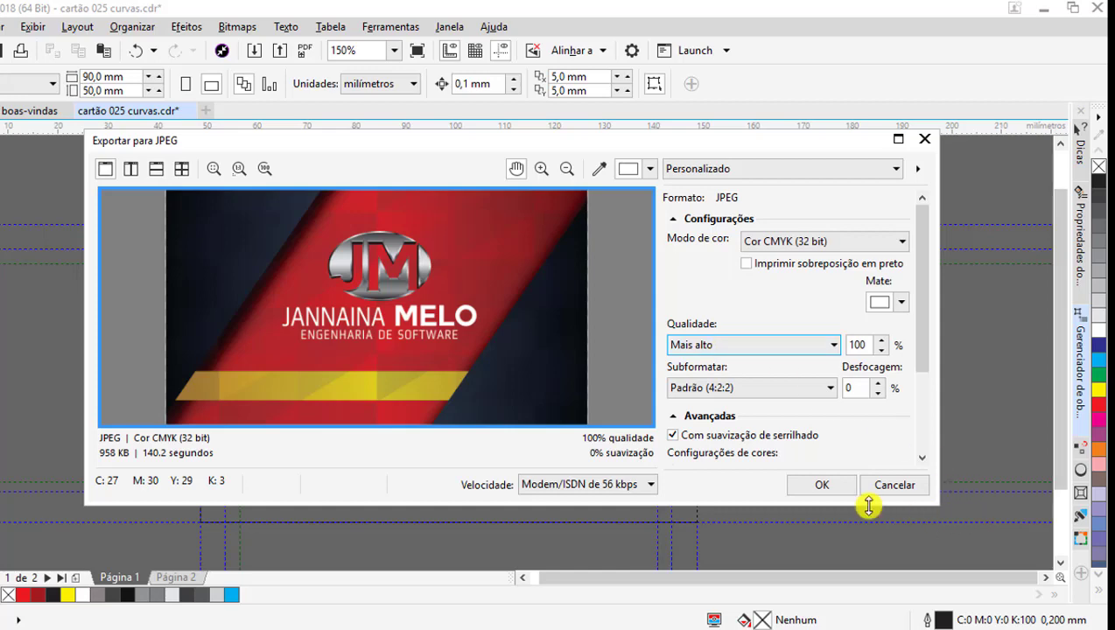
pyautogui.click(820, 485)
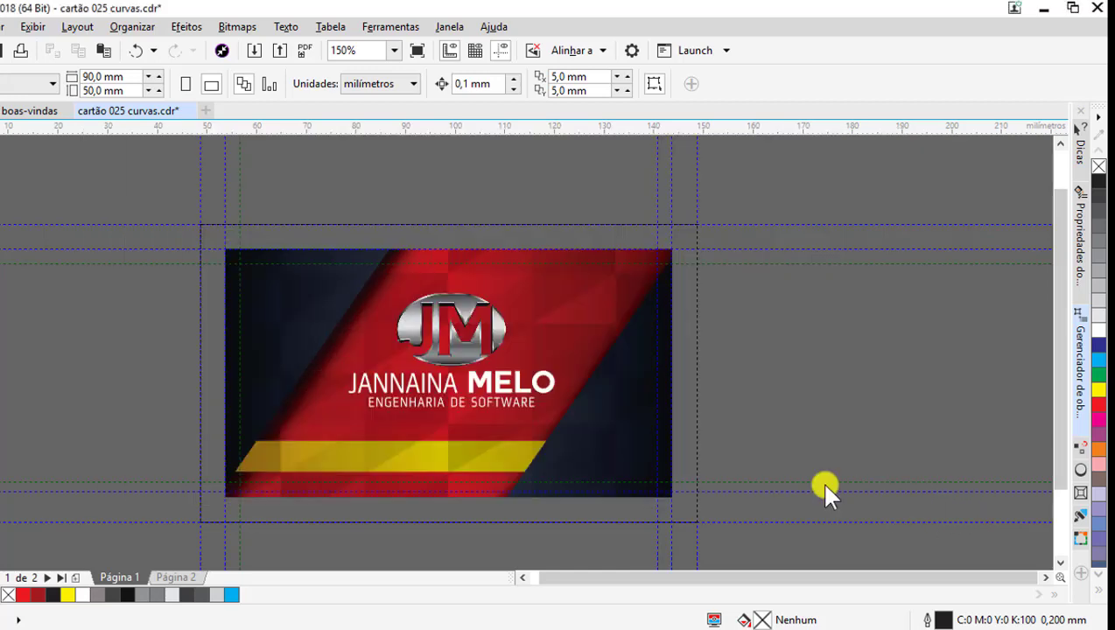
# - Export page 2's card back as the JPG 'cartão 025 curvas verso' with the same settings
pyautogui.click(183, 578)
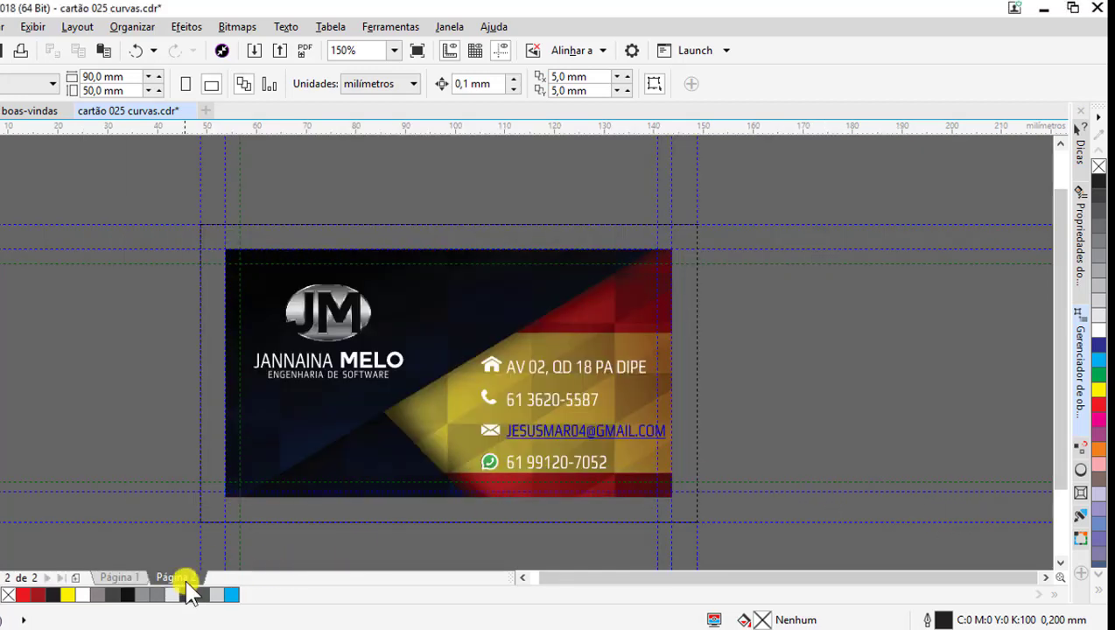
pyautogui.click(275, 49)
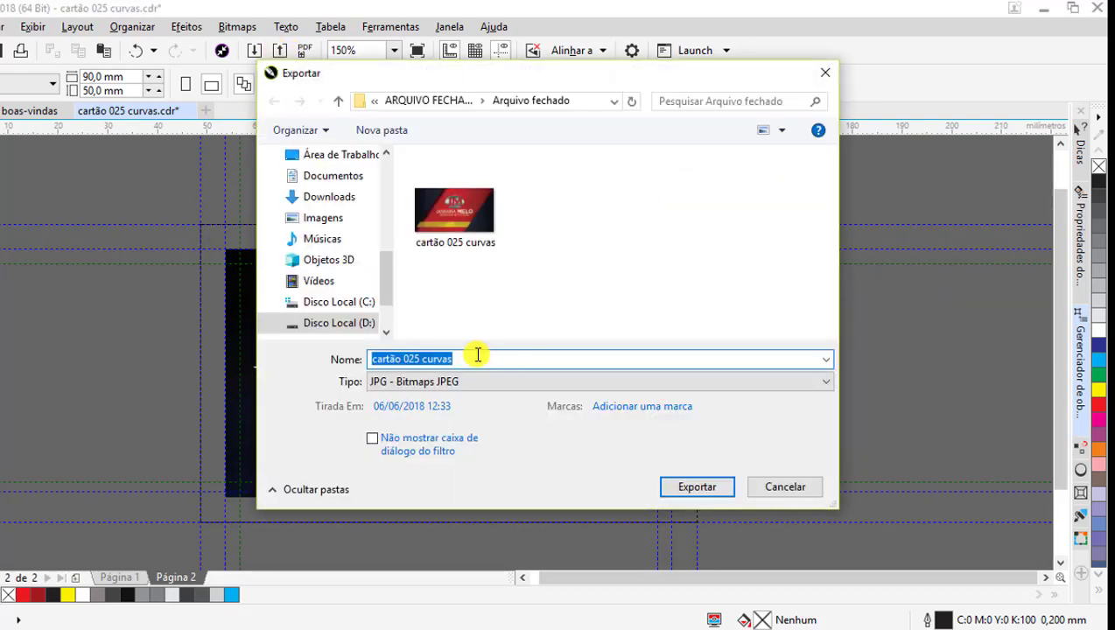
pyautogui.click(681, 481)
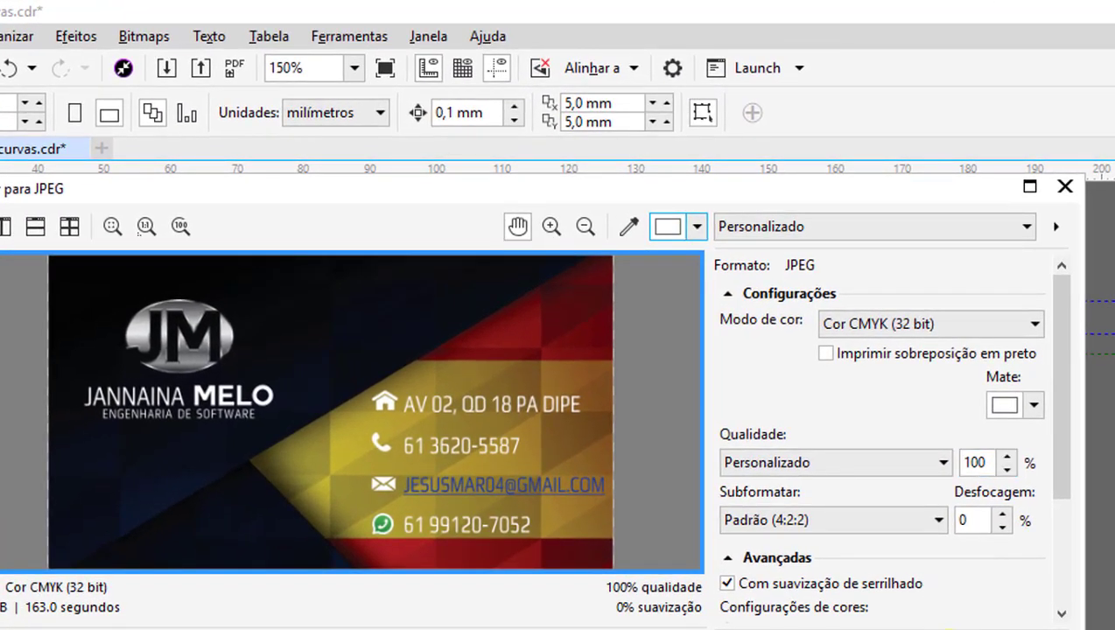
pyautogui.click(822, 485)
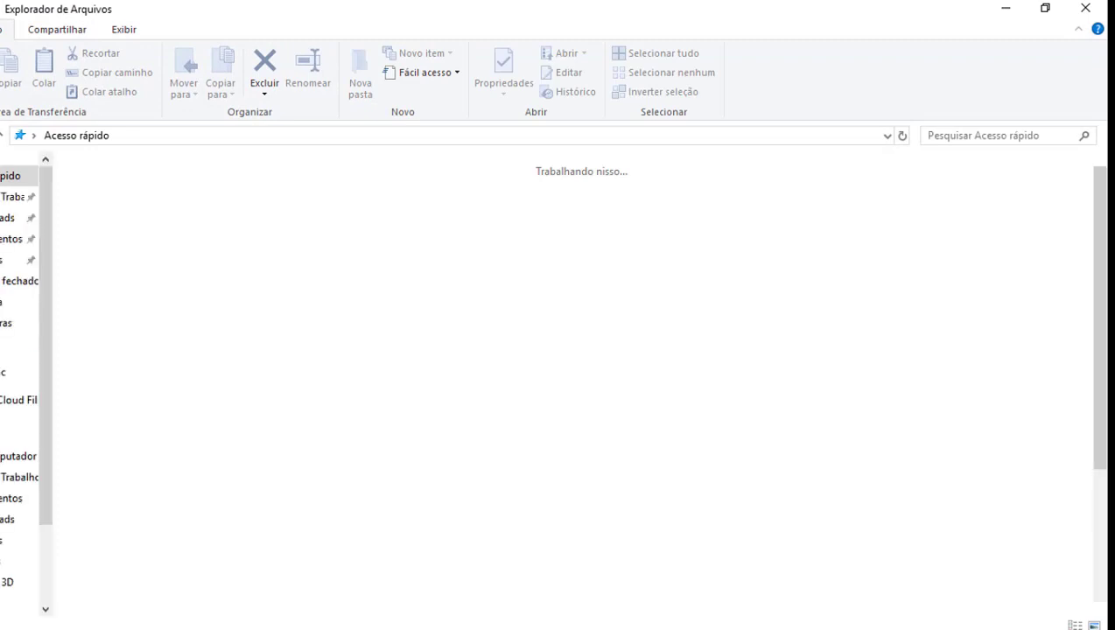
# - Browse from Este Computador to the Arquivo fechado folder and select the card-front JPG
pyautogui.click(7, 458)
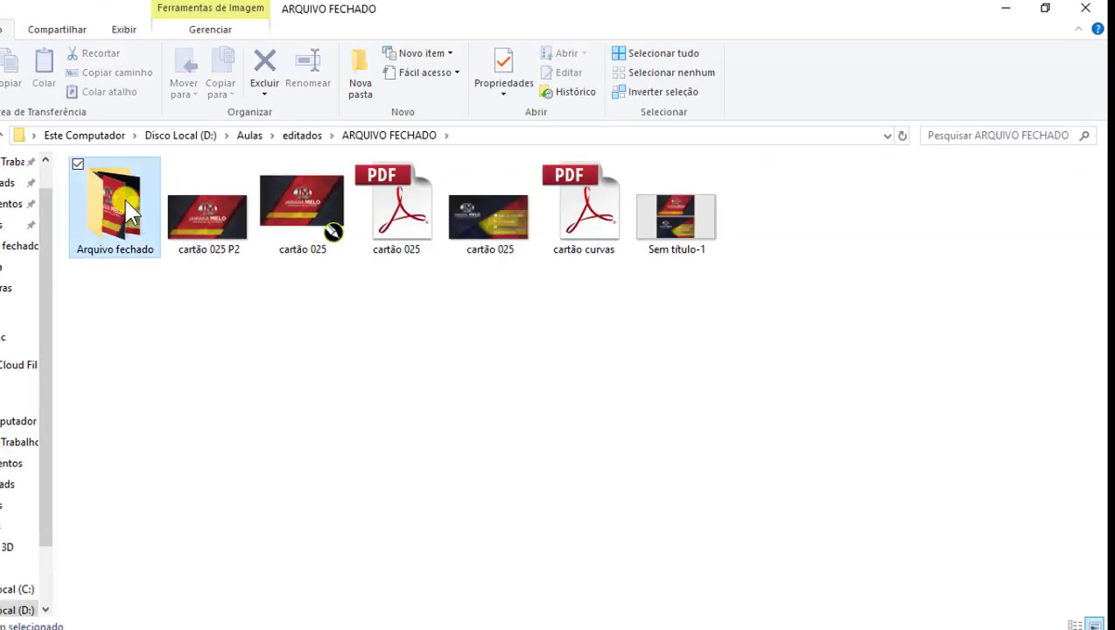
pyautogui.doubleClick(126, 203)
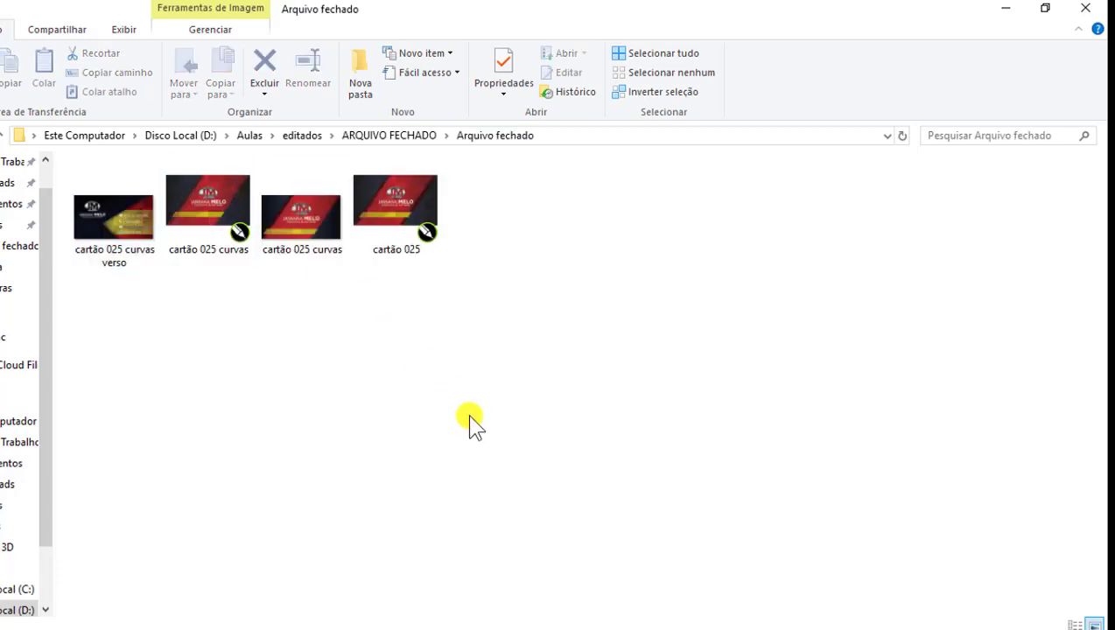
pyautogui.moveTo(115, 214)
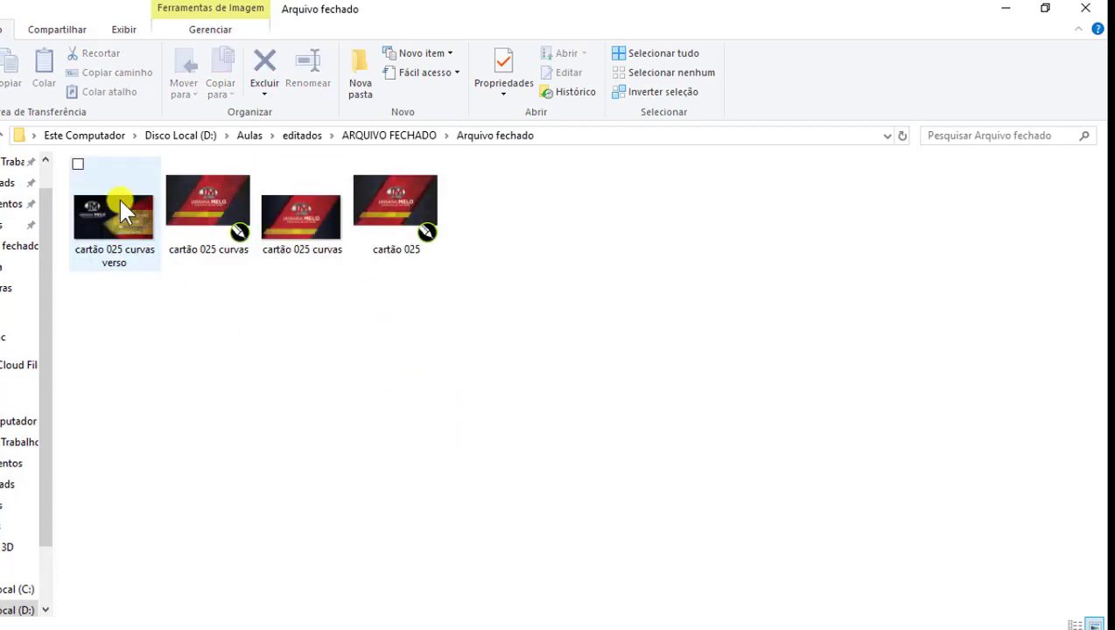
pyautogui.click(293, 219)
# - Open the card-front JPG in Photo Viewer, flip between front and verso, then minimise
pyautogui.doubleClick(294, 218)
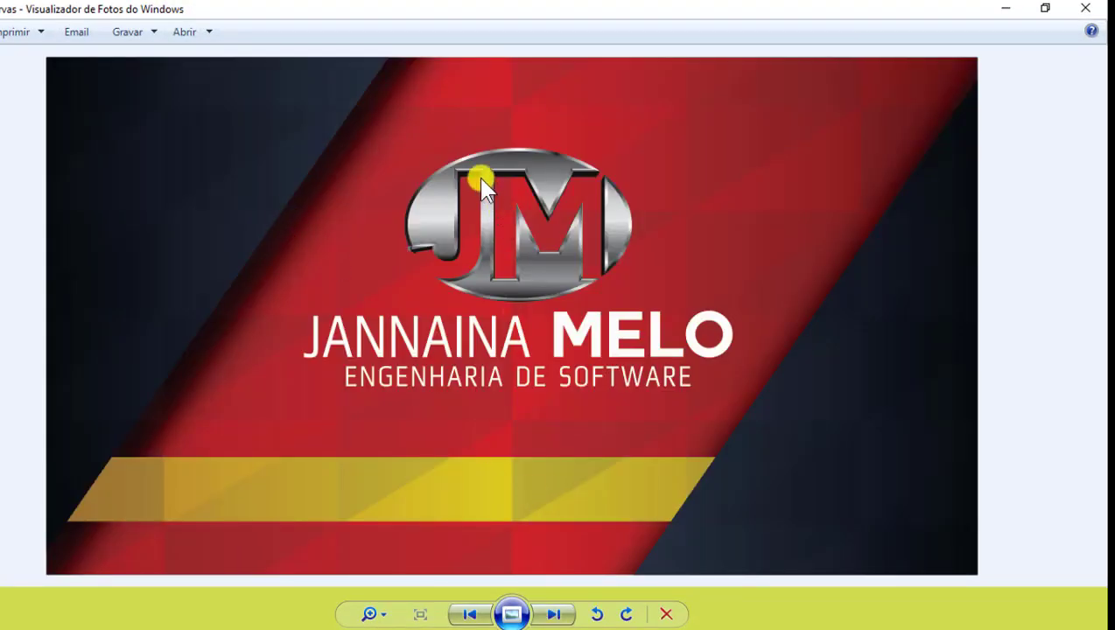
pyautogui.click(554, 614)
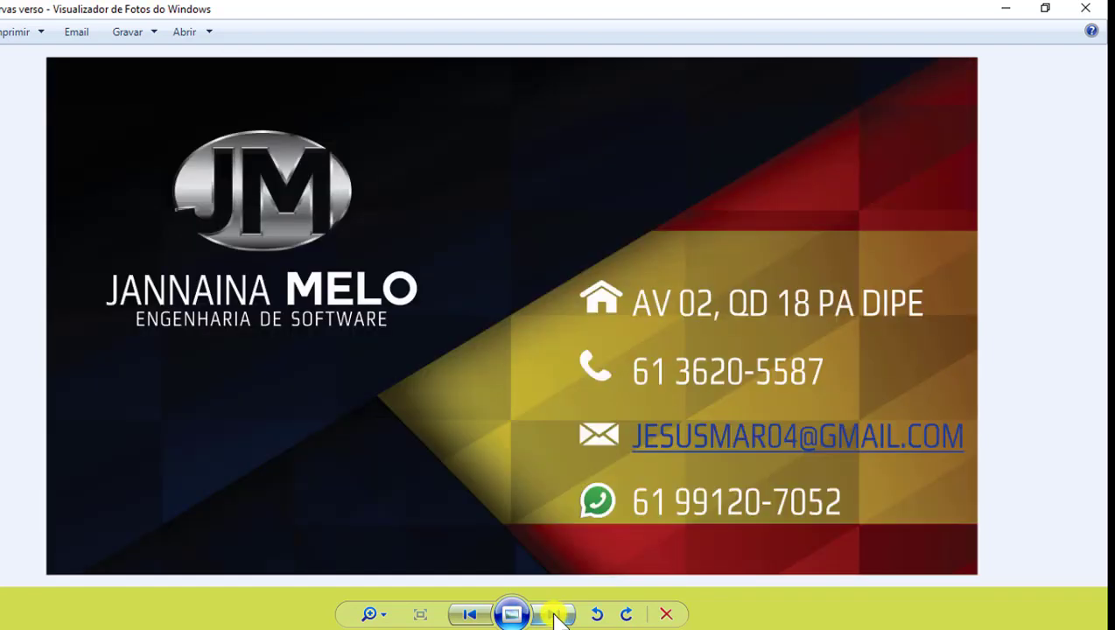
pyautogui.click(470, 615)
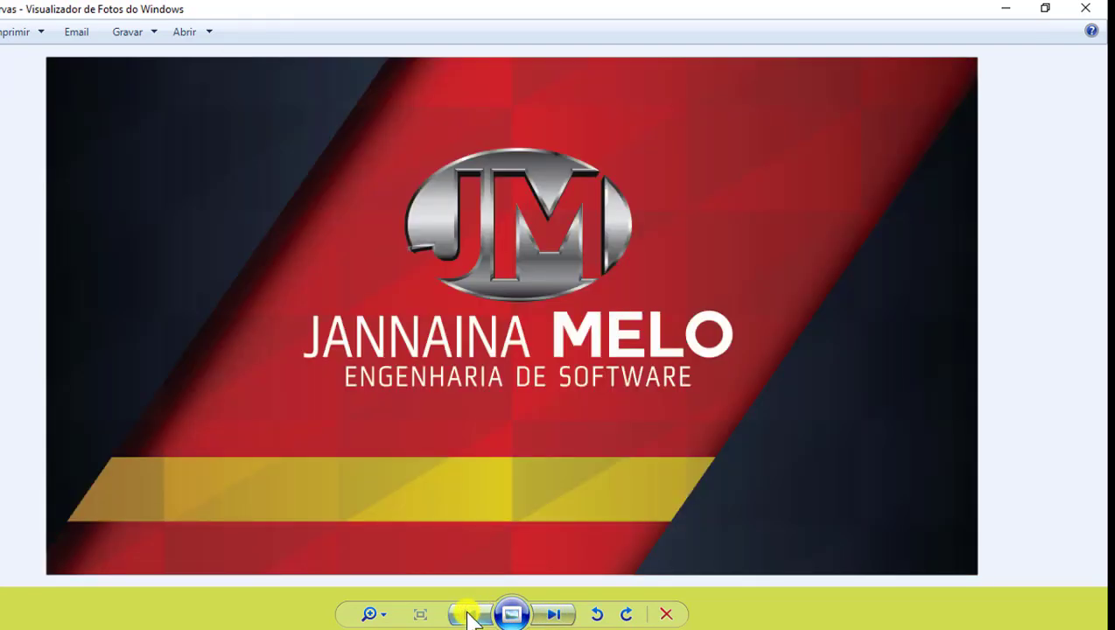
pyautogui.click(553, 614)
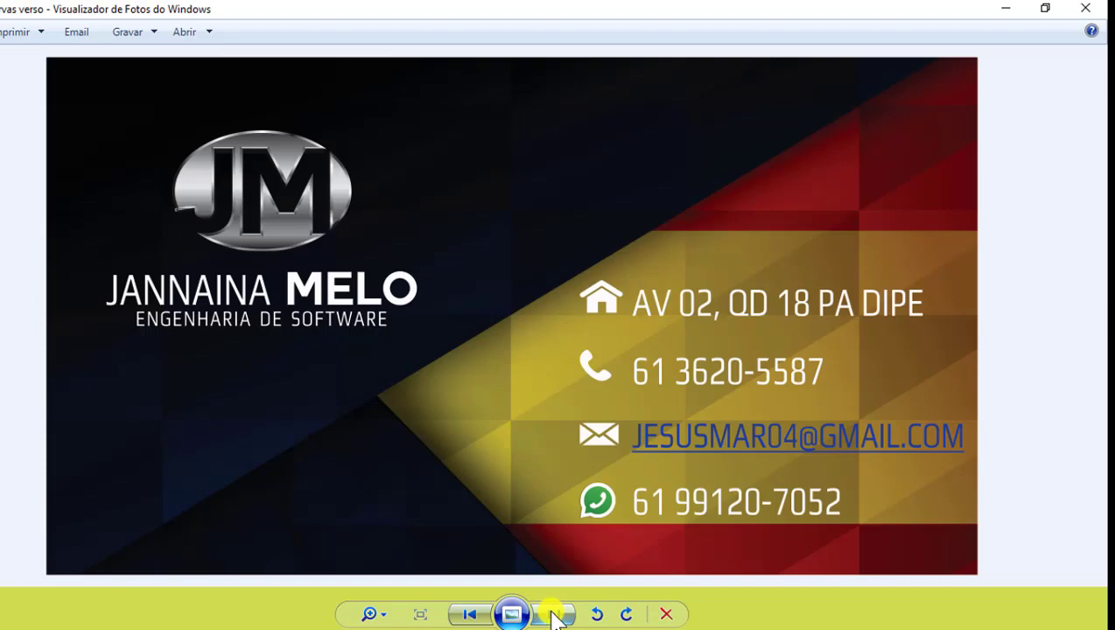
pyautogui.click(470, 614)
pyautogui.scroll(3, 506, 214)
pyautogui.scroll(-2, 506, 215)
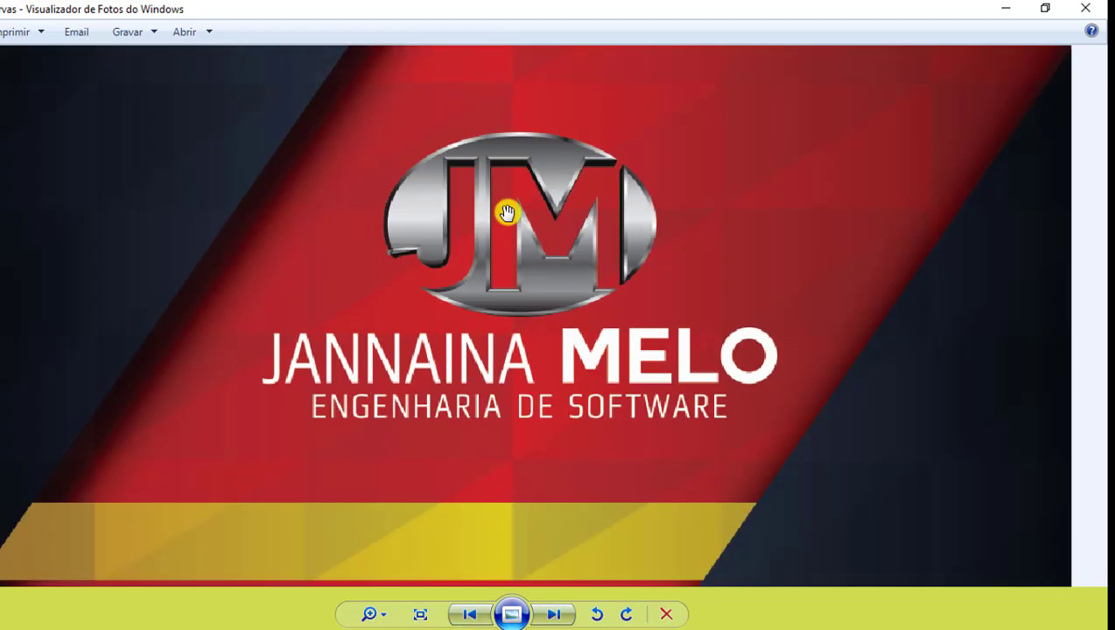
pyautogui.scroll(-1, 665, 92)
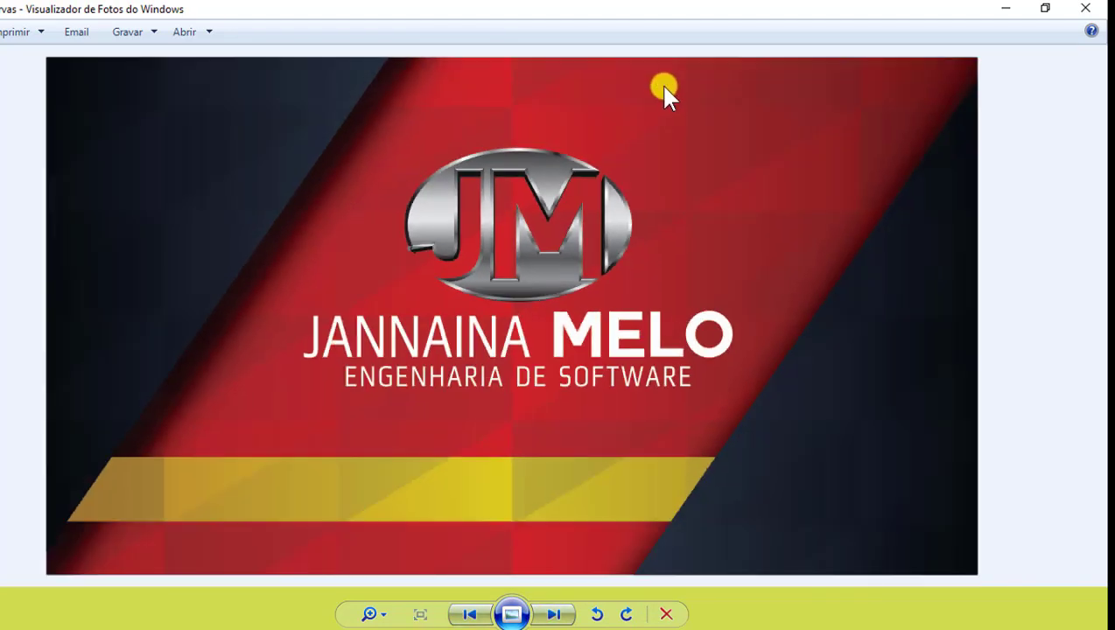
pyautogui.click(1006, 9)
# - Bring up the card PDF in Adobe Reader on page 1, the card front with the JM logo
pyautogui.click(253, 387)
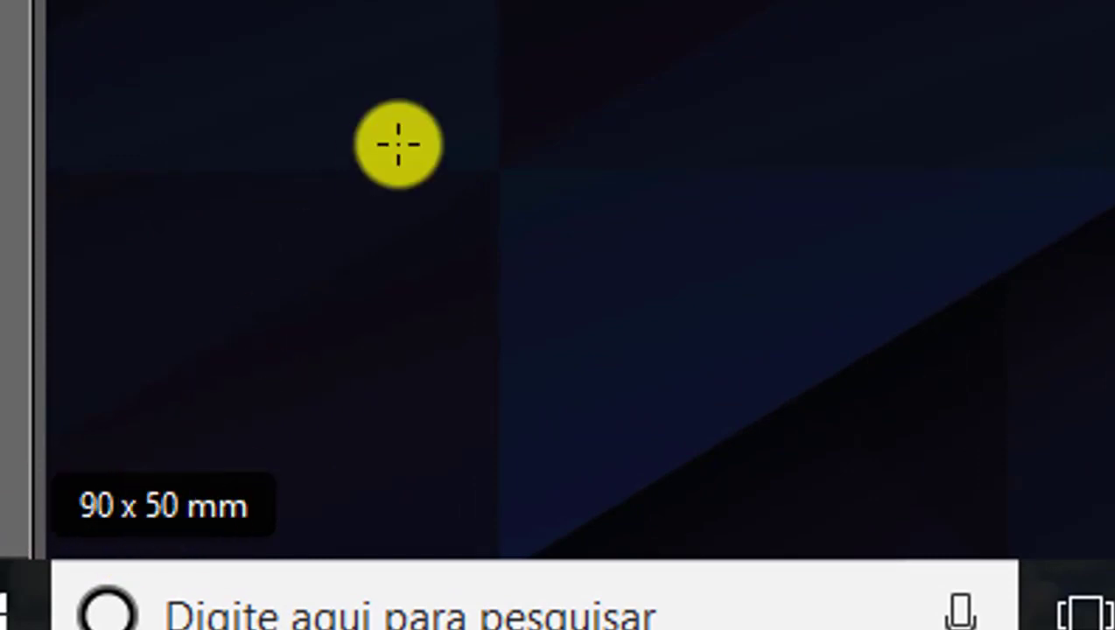
pyautogui.scroll(-3, 462, 130)
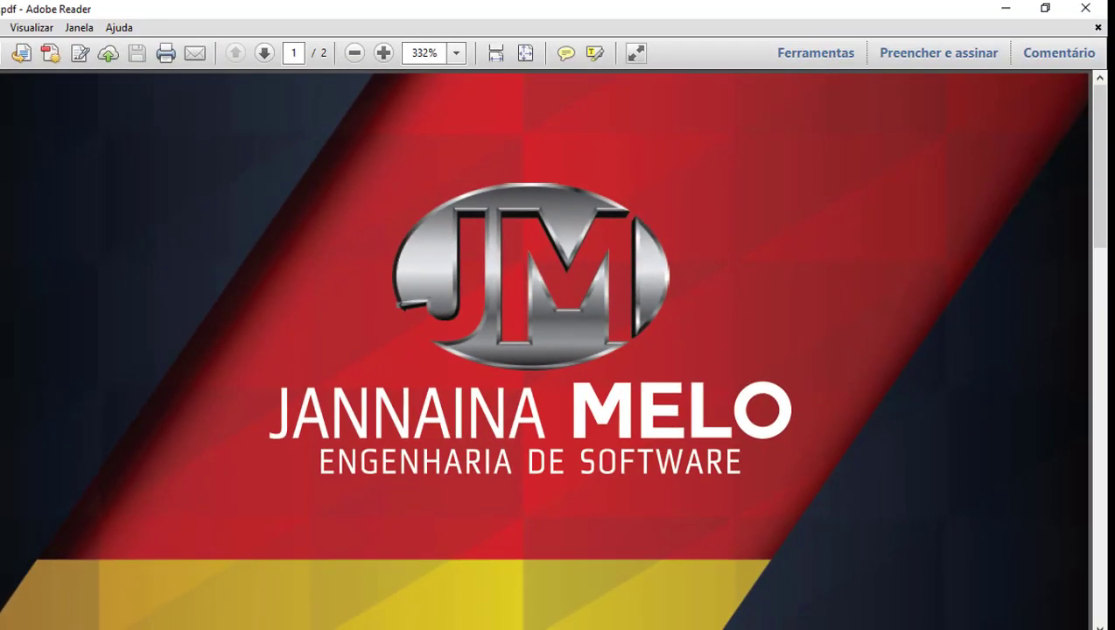
# - Open the Miniaturas da página panel and compare page 2 (card back) with page 1 (card front)
pyautogui.click(2, 96)
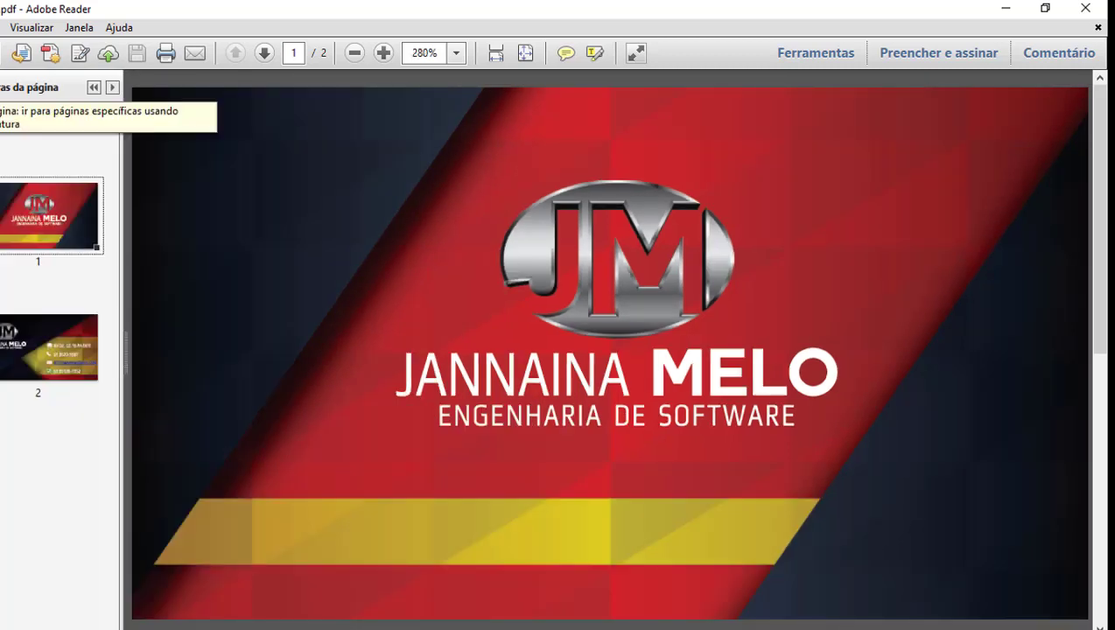
pyautogui.click(50, 326)
pyautogui.click(42, 191)
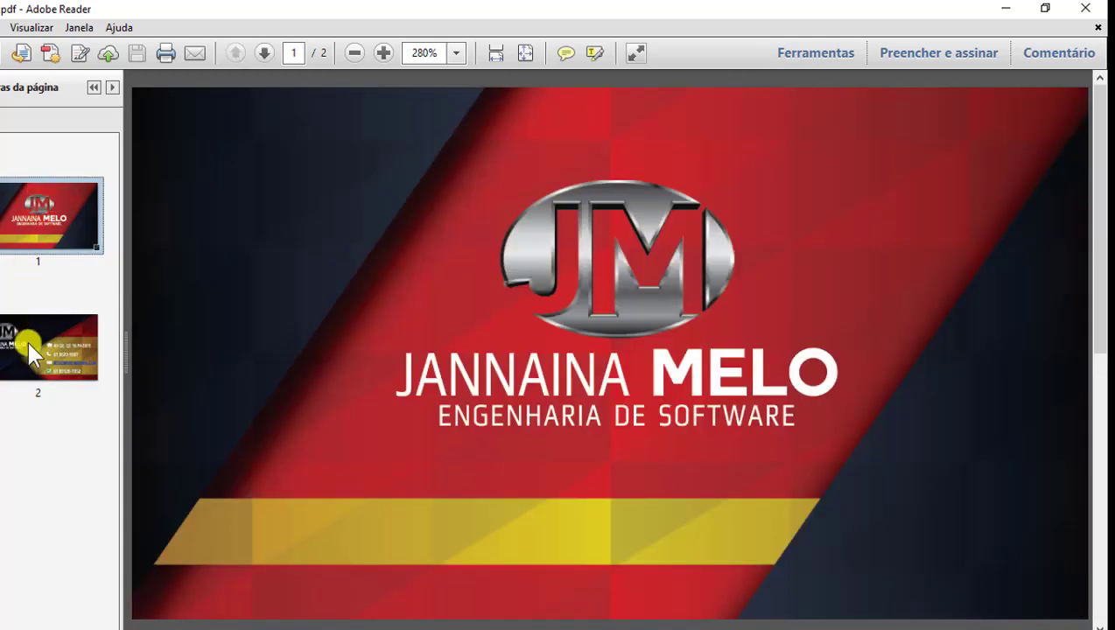
pyautogui.click(29, 346)
pyautogui.click(50, 202)
pyautogui.scroll(-1, 193, 344)
pyautogui.scroll(1, 193, 344)
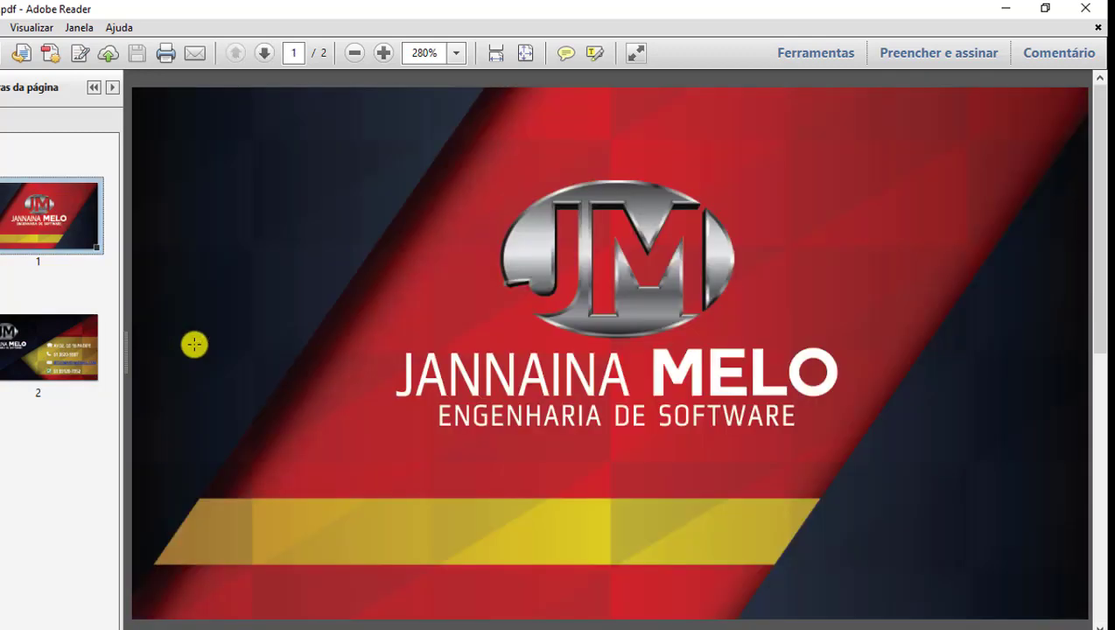